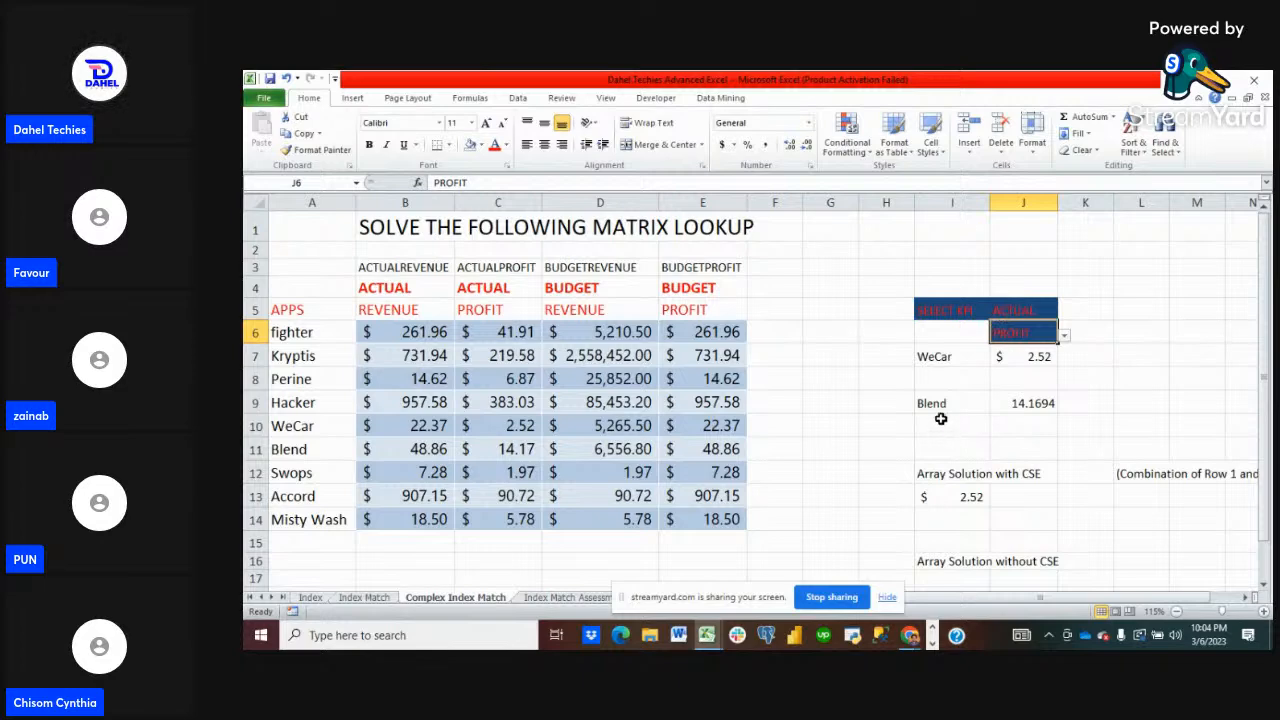
# - Check the Blend row of the apps table against the lookup results and the two array solutions
pyautogui.click(249, 449)
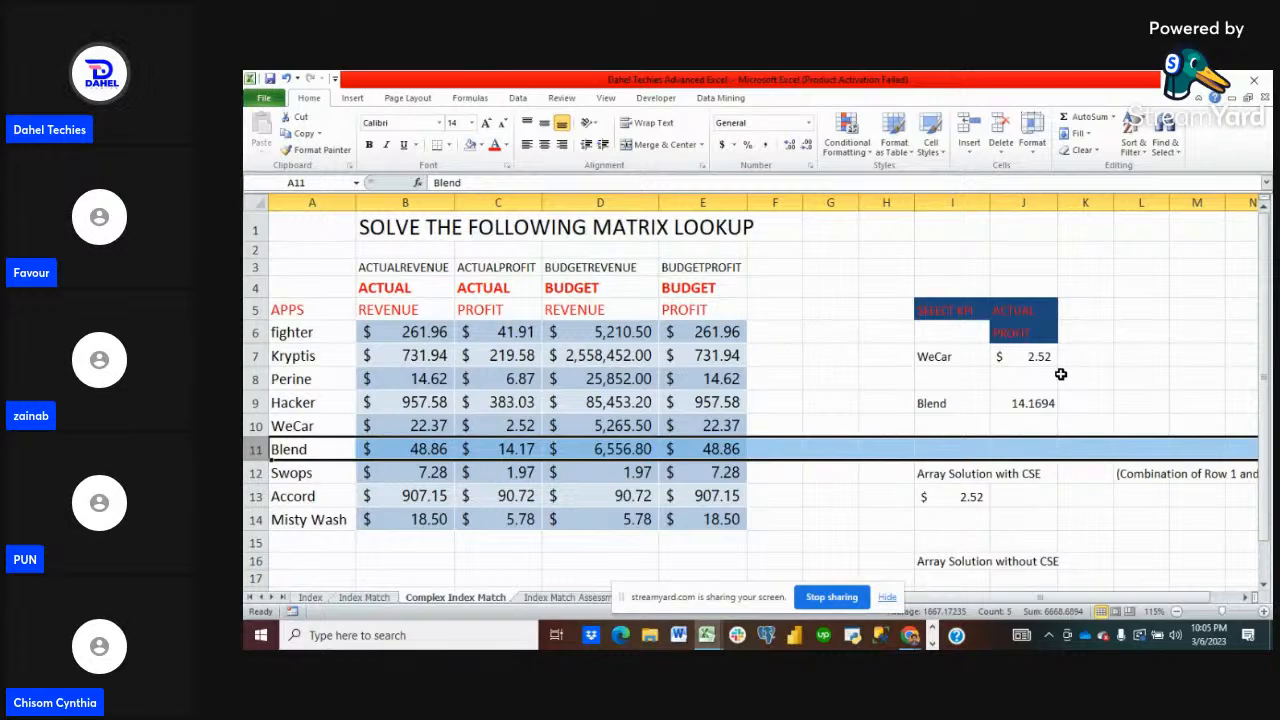
pyautogui.scroll(-1, 1055, 496)
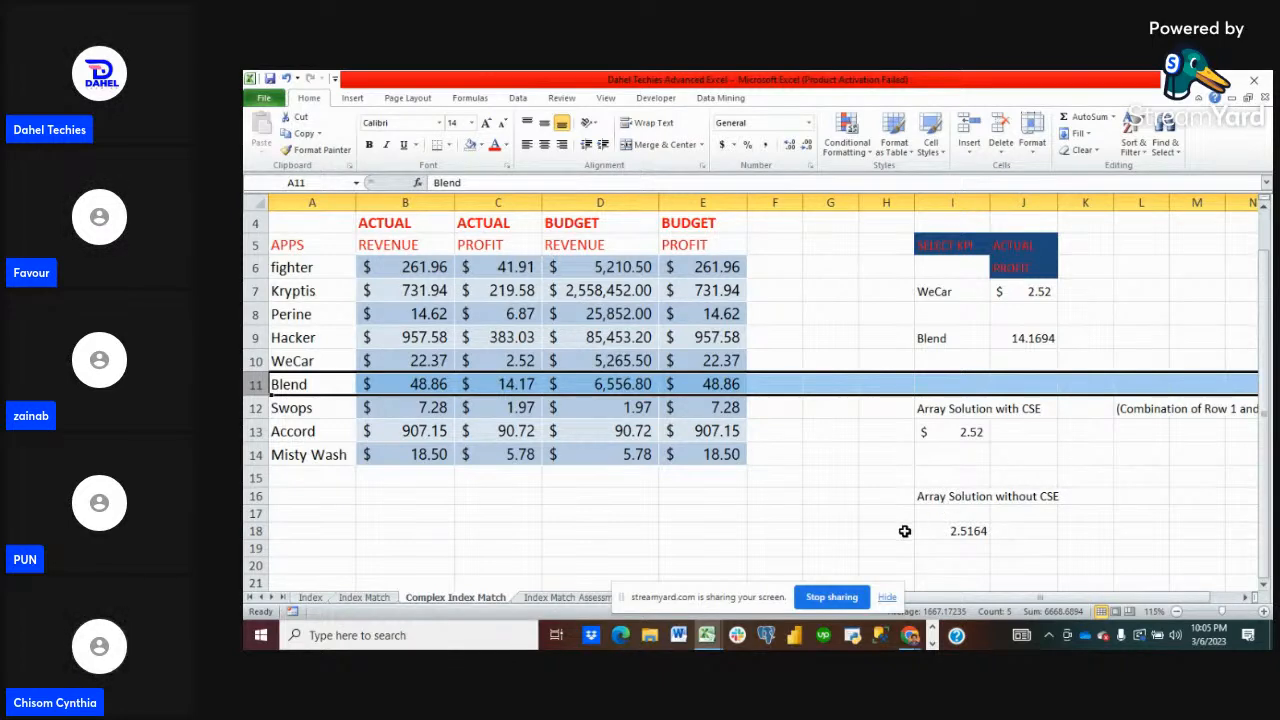
pyautogui.scroll(1, 904, 531)
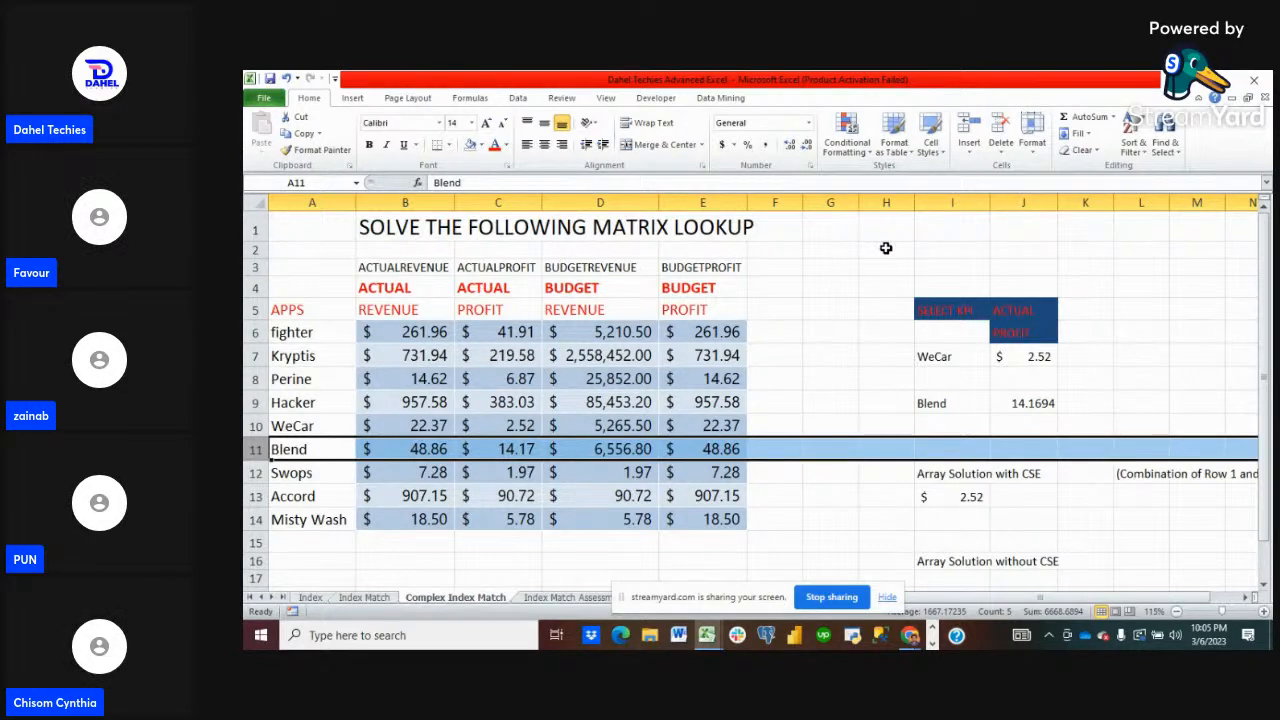
pyautogui.click(938, 427)
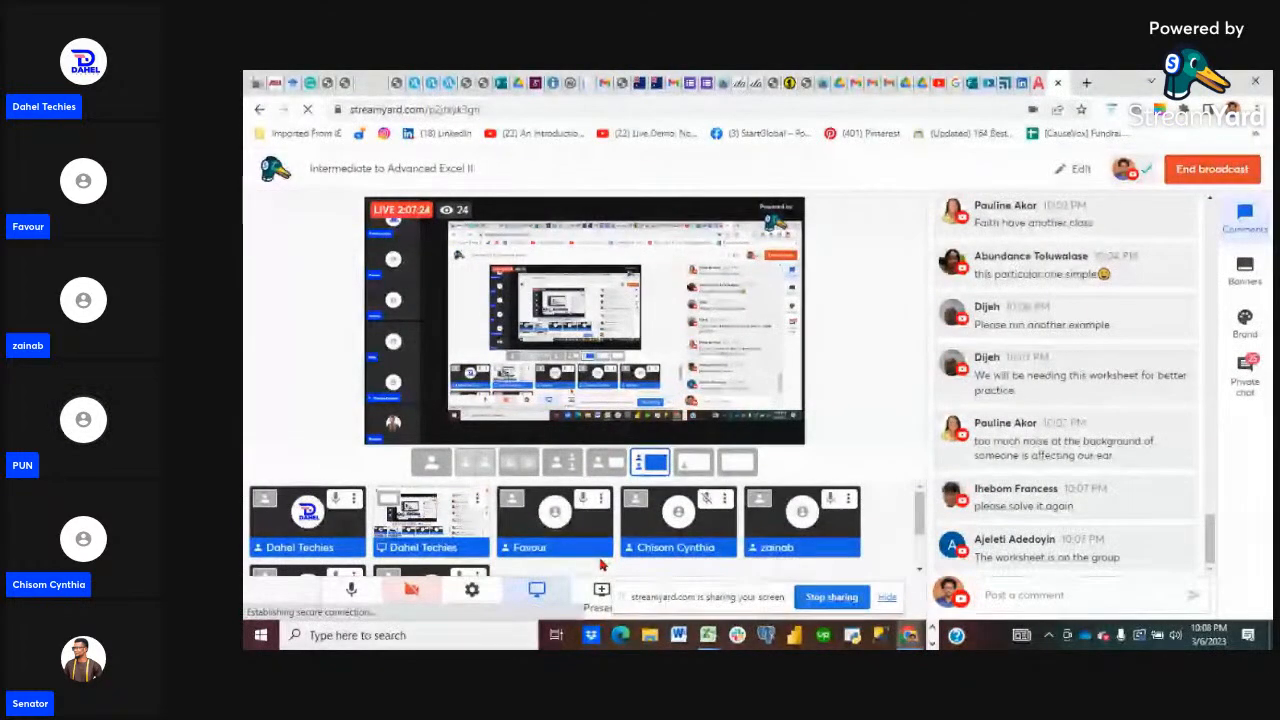
pyautogui.moveTo(690, 525)
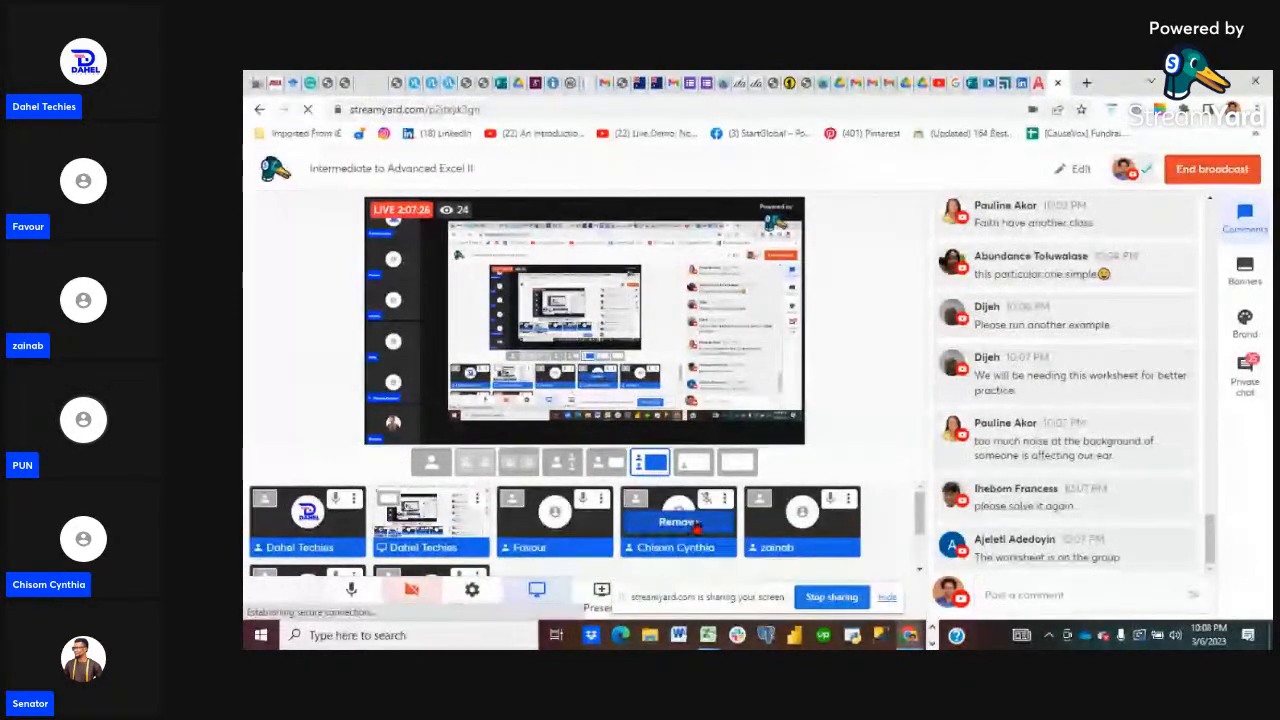
pyautogui.scroll(-1, 540, 521)
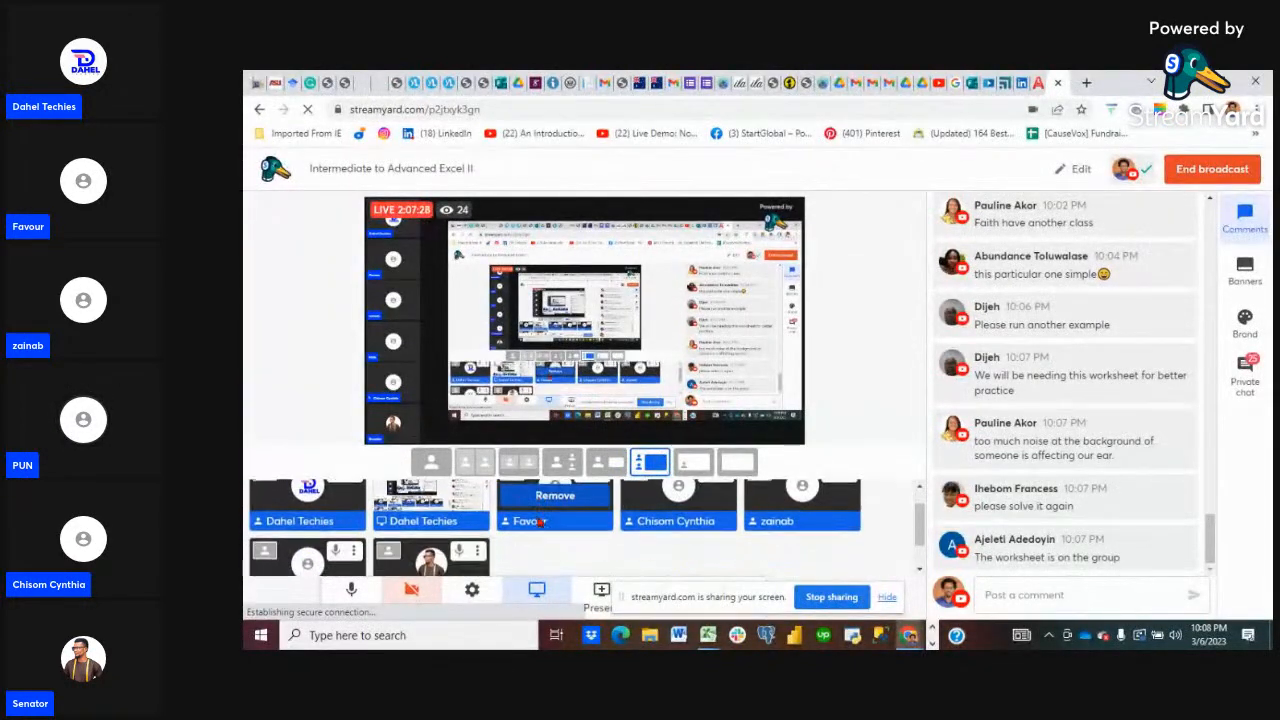
pyautogui.scroll(-1, 540, 522)
pyautogui.scroll(1, 540, 522)
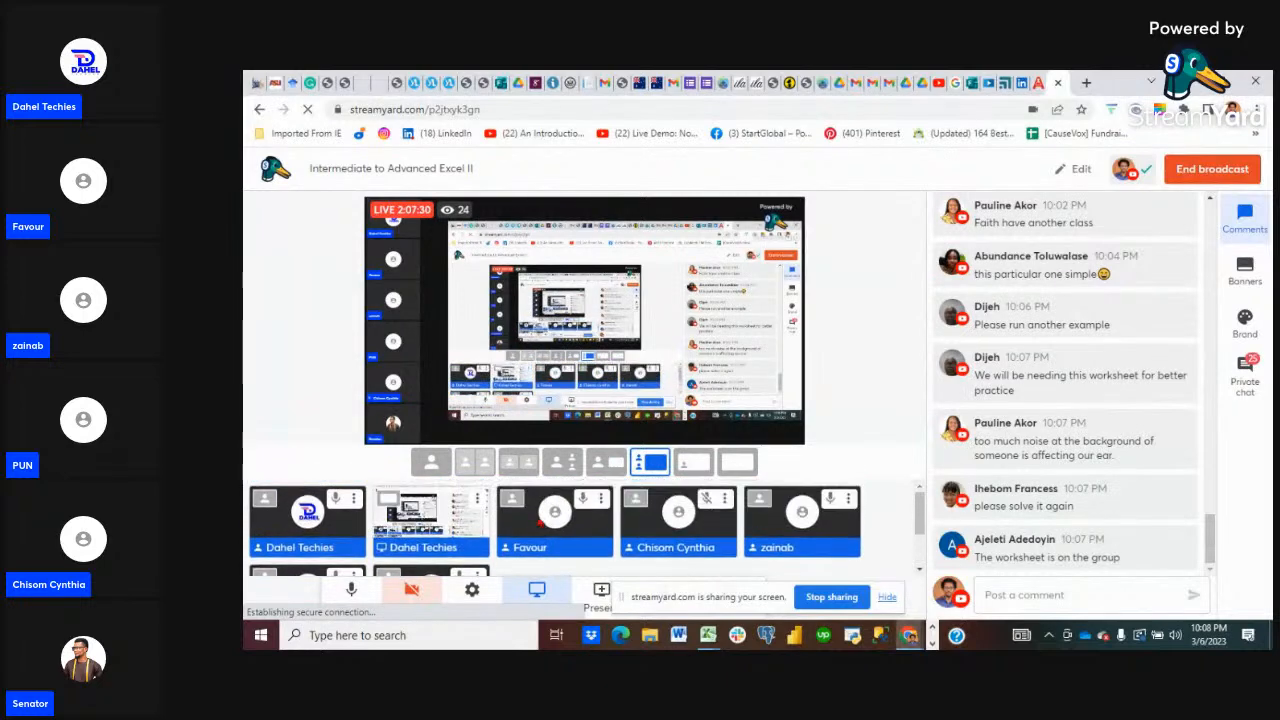
# - Switch to the Dahel Techies Advanced Excel workbook and review the INDEX-MATCH formula written above the KPI selector
pyautogui.moveTo(538, 522)
pyautogui.moveTo(707, 635)
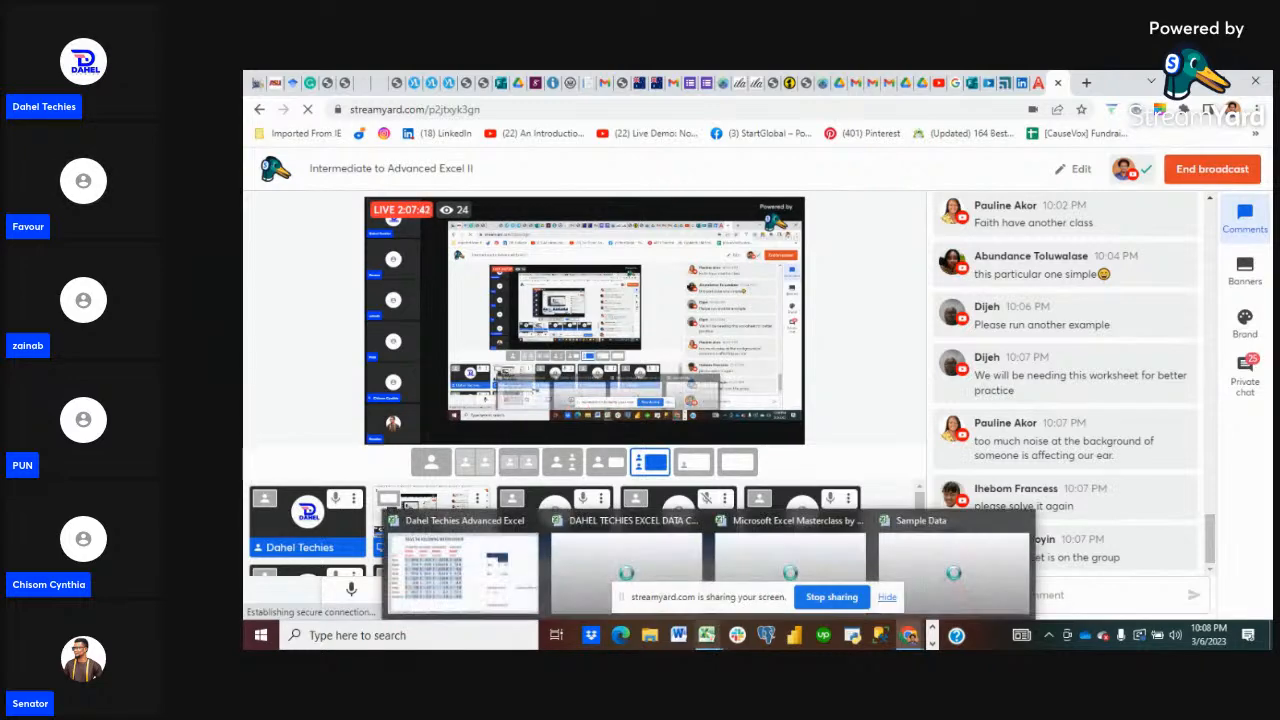
pyautogui.click(462, 570)
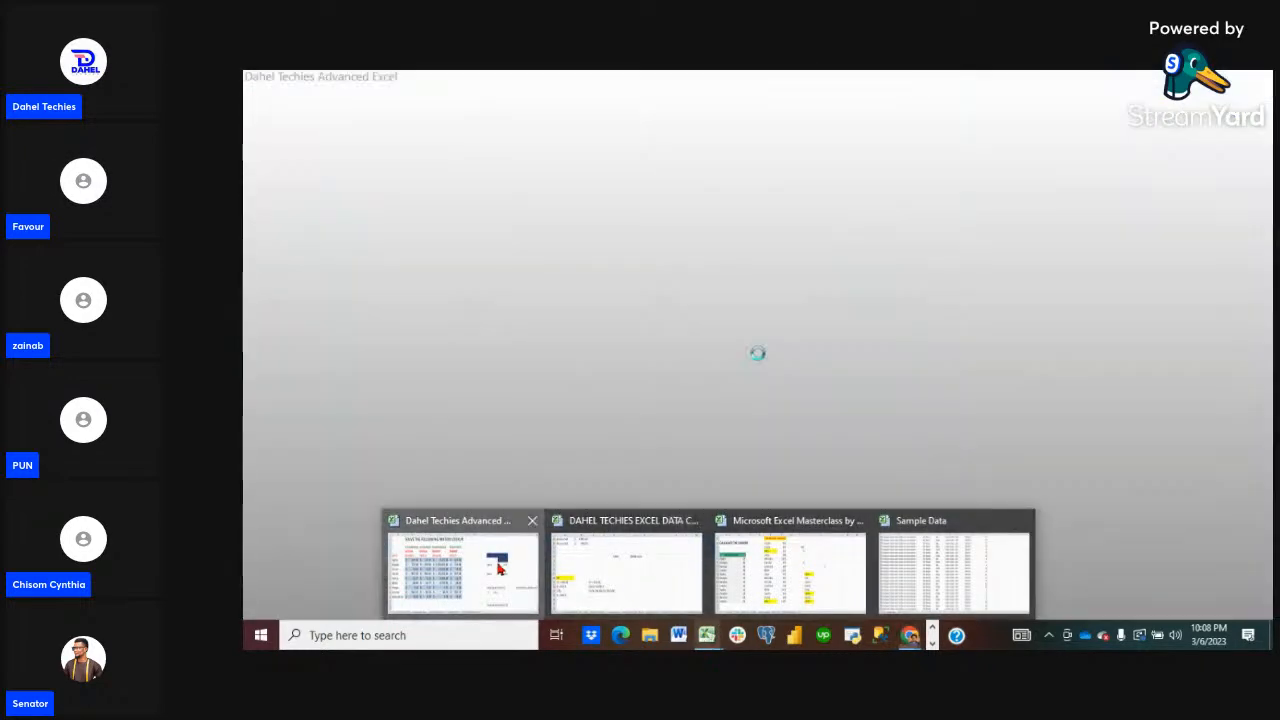
pyautogui.click(1143, 328)
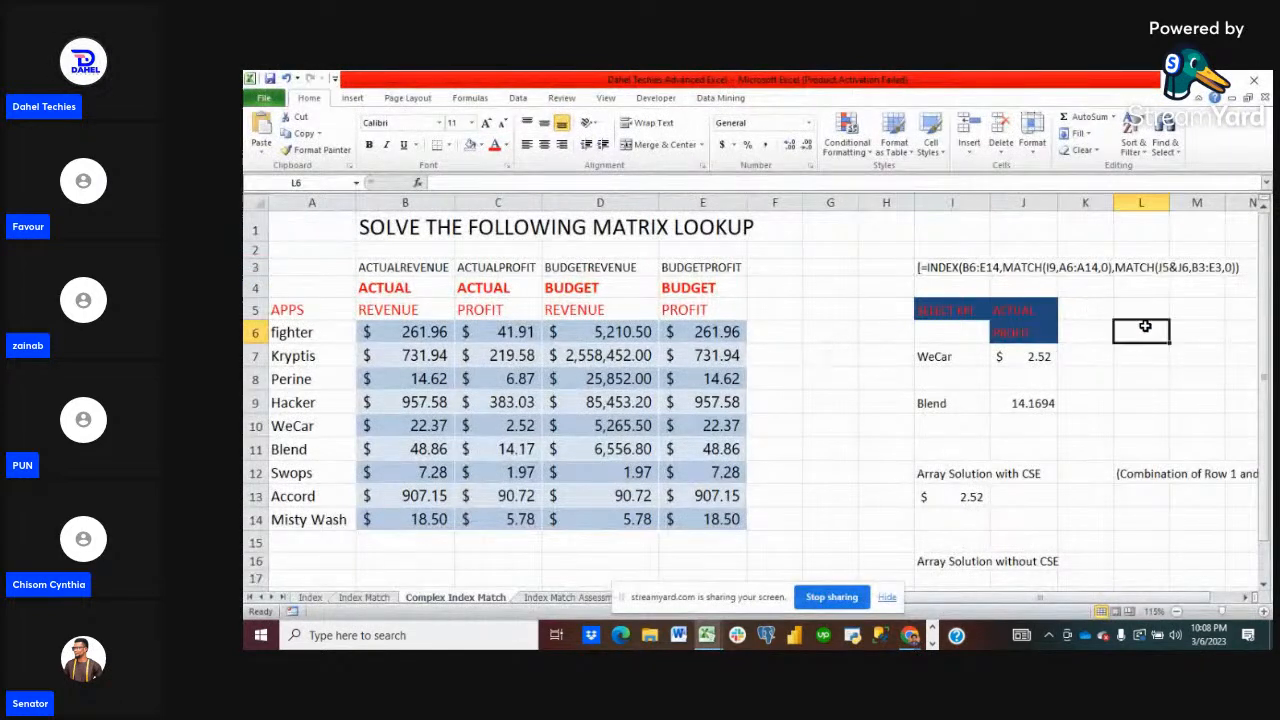
pyautogui.click(1245, 598)
pyautogui.click(1245, 598)
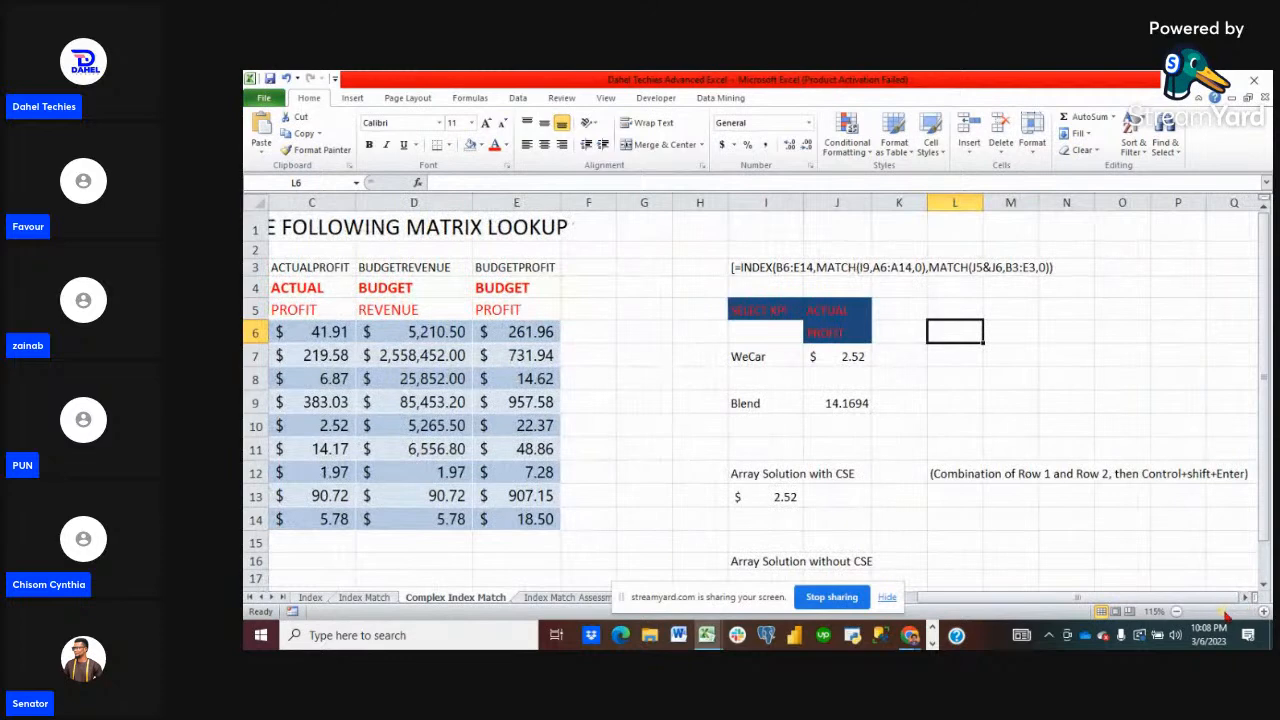
pyautogui.click(1263, 613)
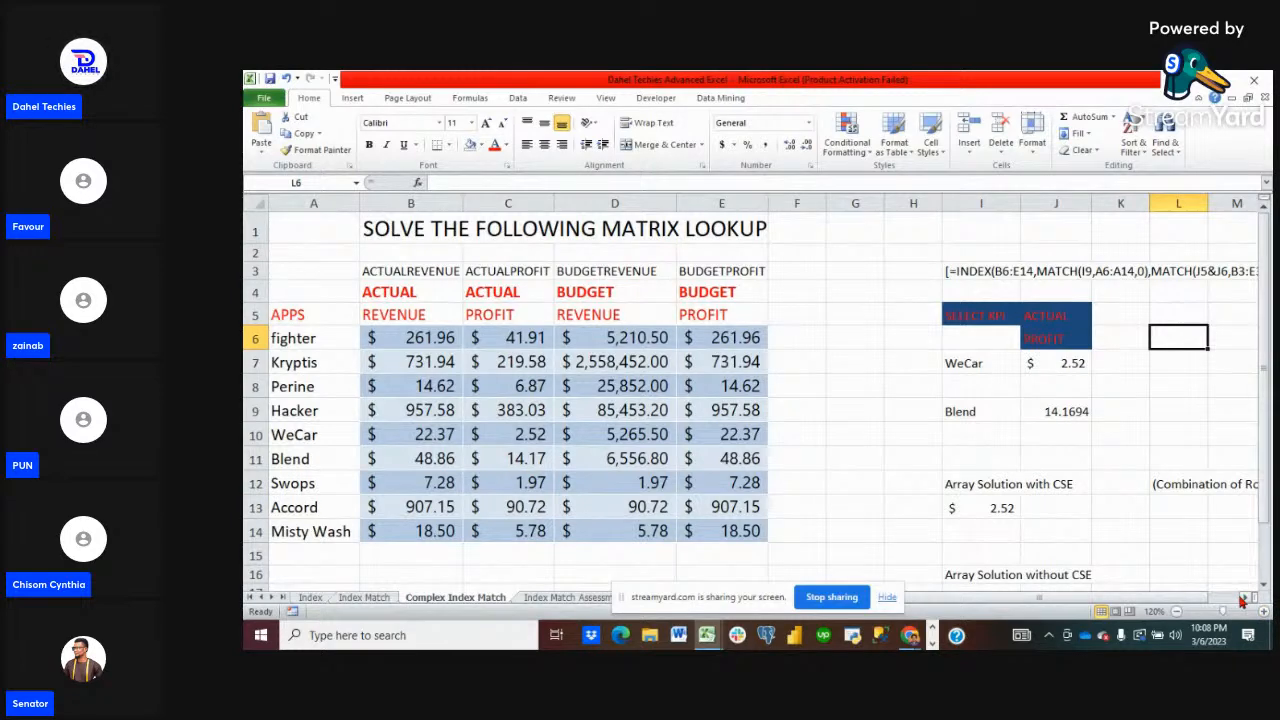
pyautogui.click(1243, 598)
pyautogui.click(1243, 598)
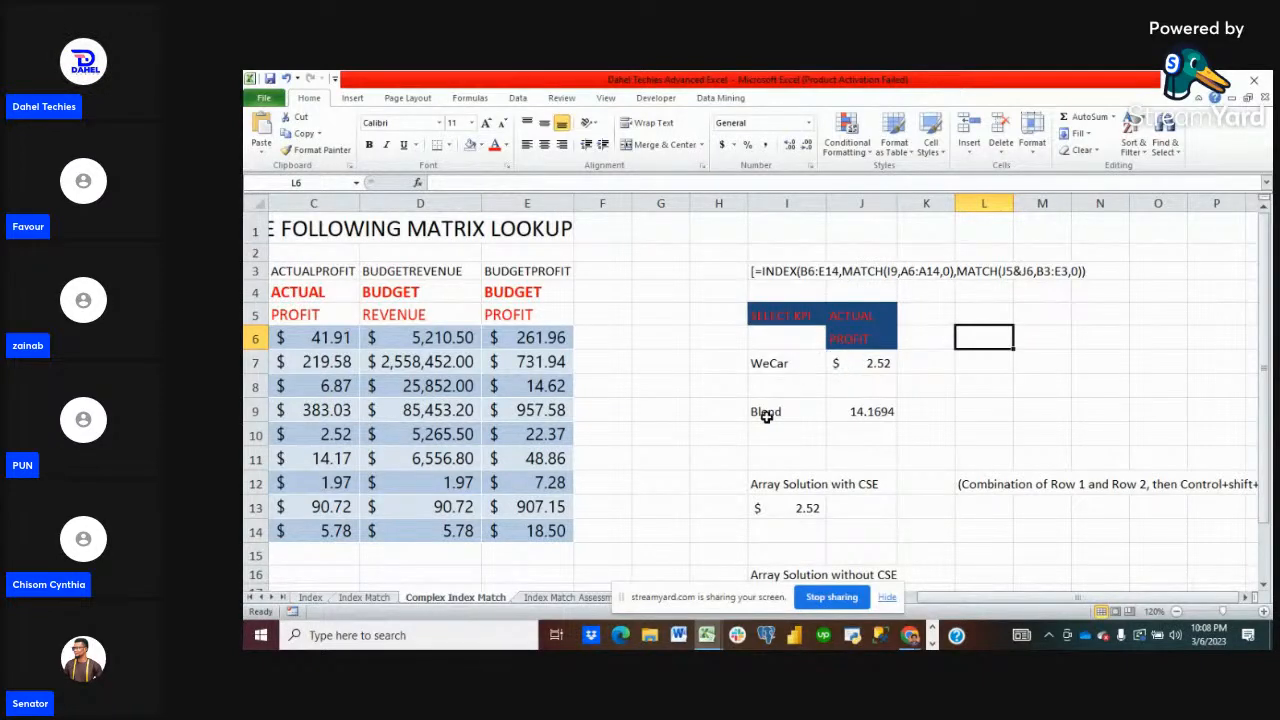
# - Trace the formula's references: data range B6:E14, lookup value I9, app names A6:A14, and KPI cells J5 and J6
pyautogui.hscroll(-2, 646, 449)
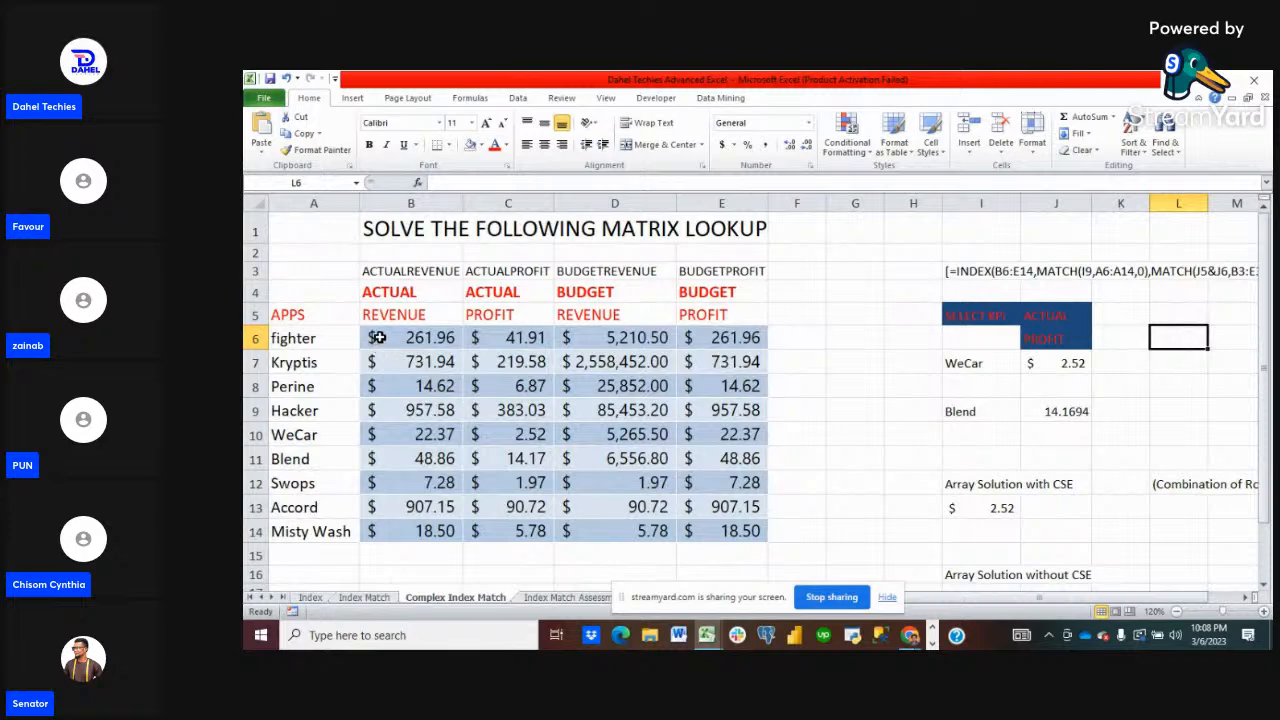
pyautogui.moveTo(378, 338); pyautogui.dragTo(746, 524)
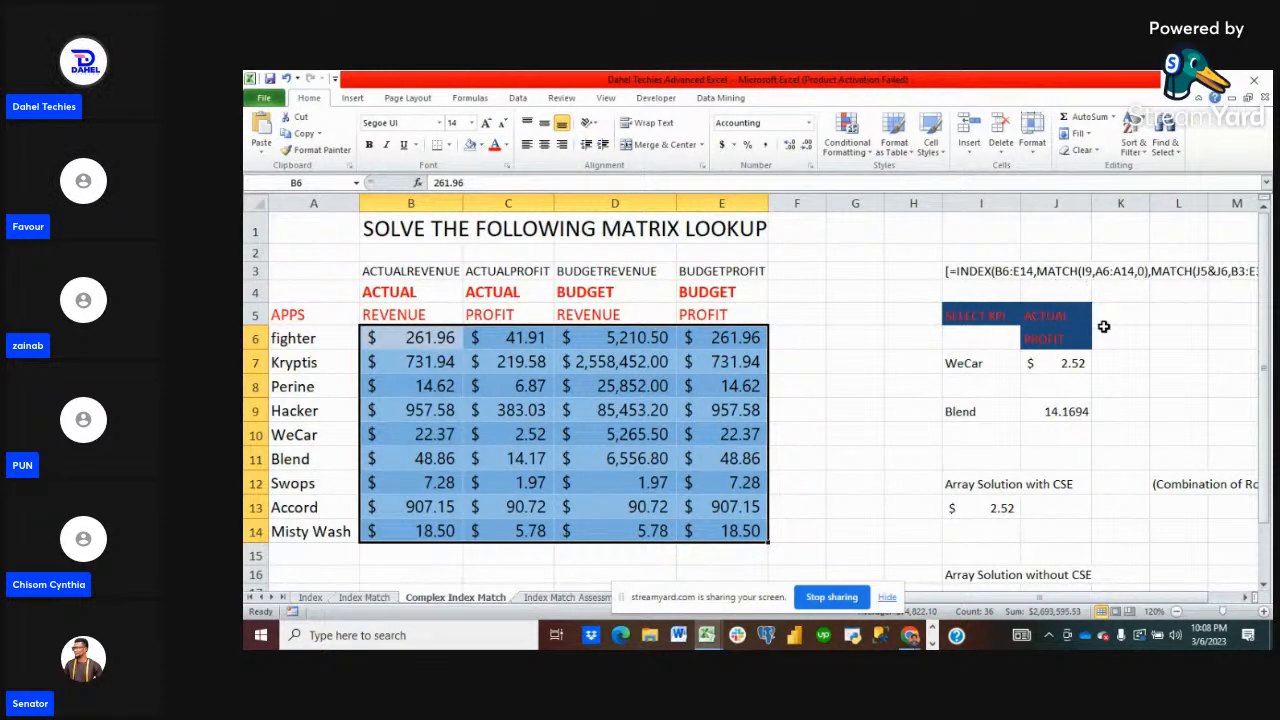
pyautogui.click(976, 412)
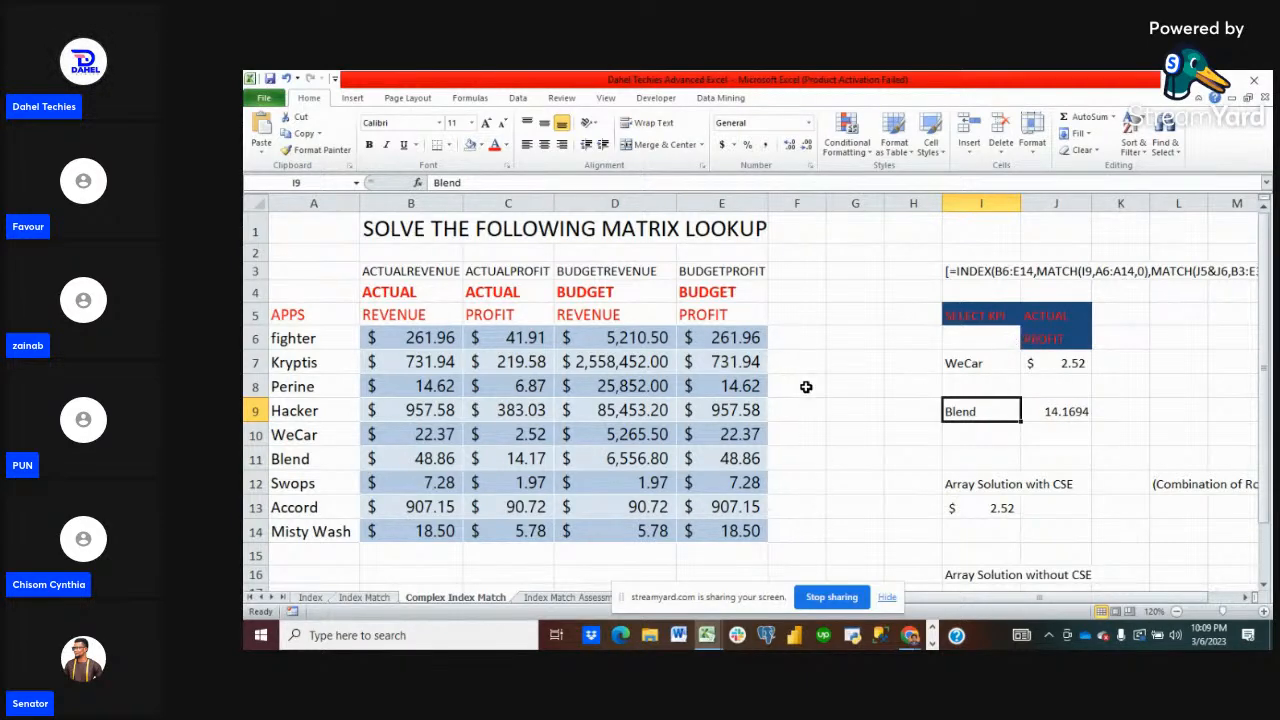
pyautogui.moveTo(305, 337); pyautogui.dragTo(333, 538)
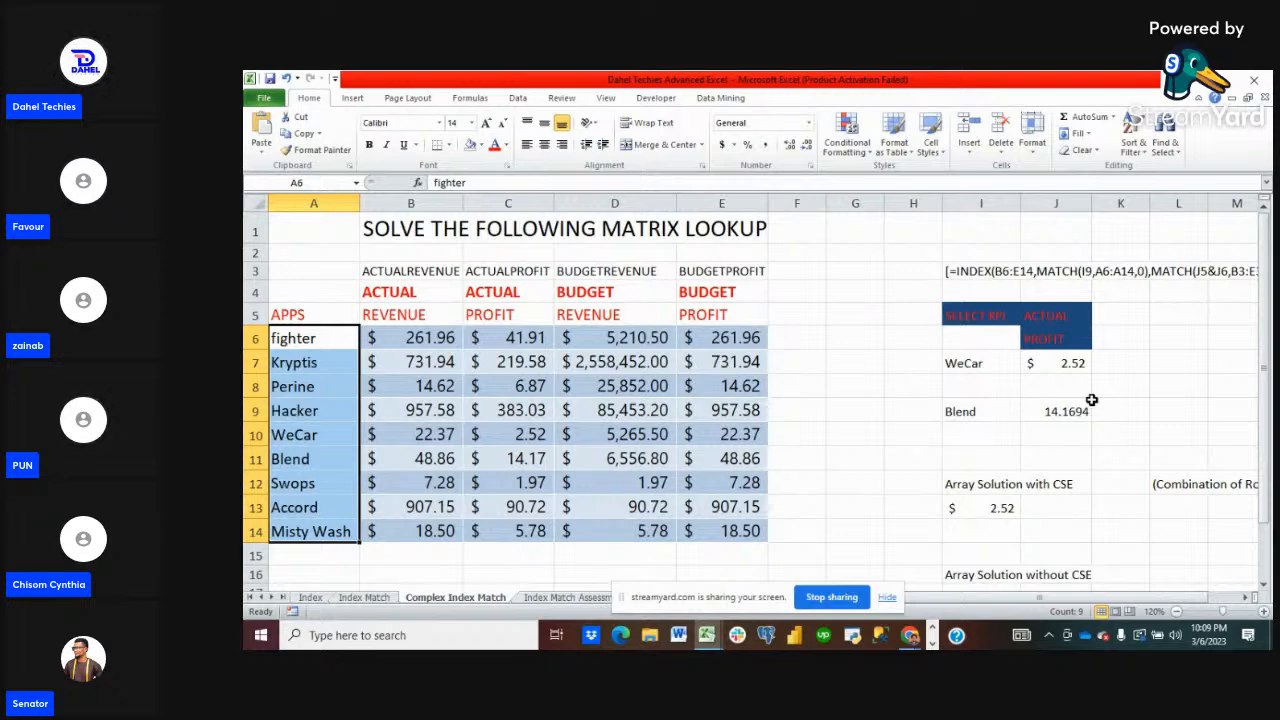
pyautogui.click(1245, 599)
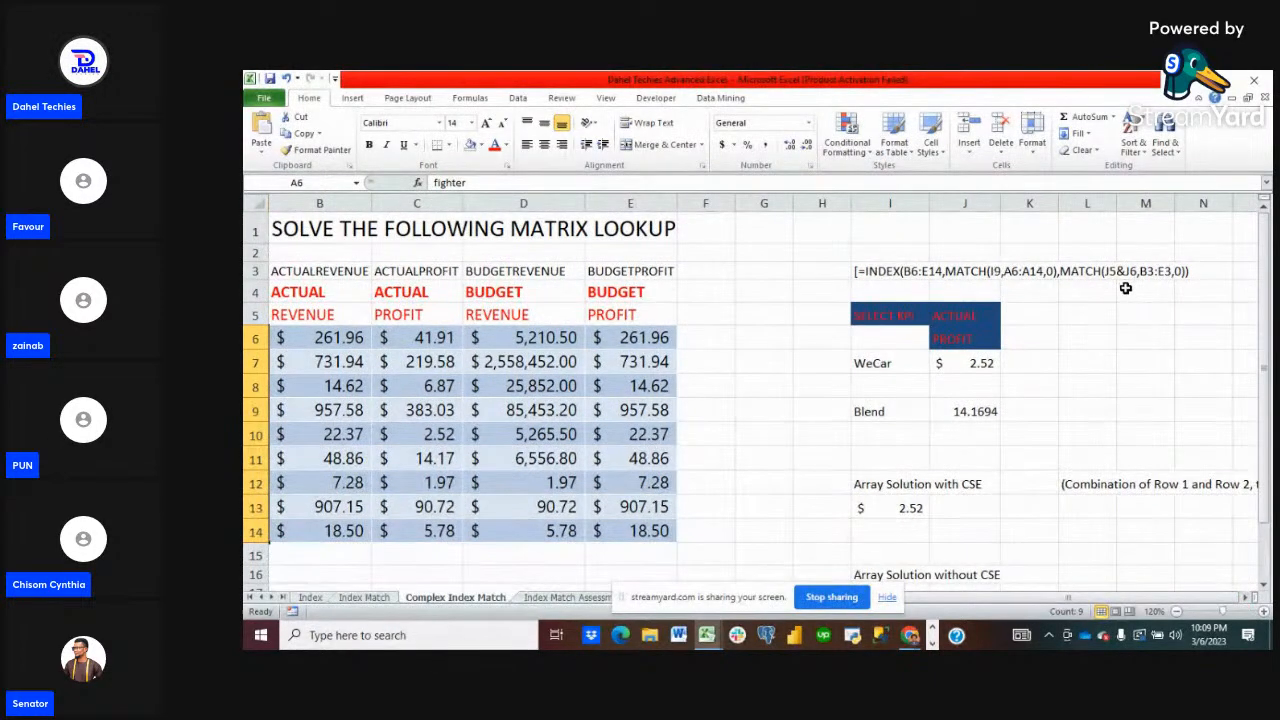
pyautogui.click(963, 317)
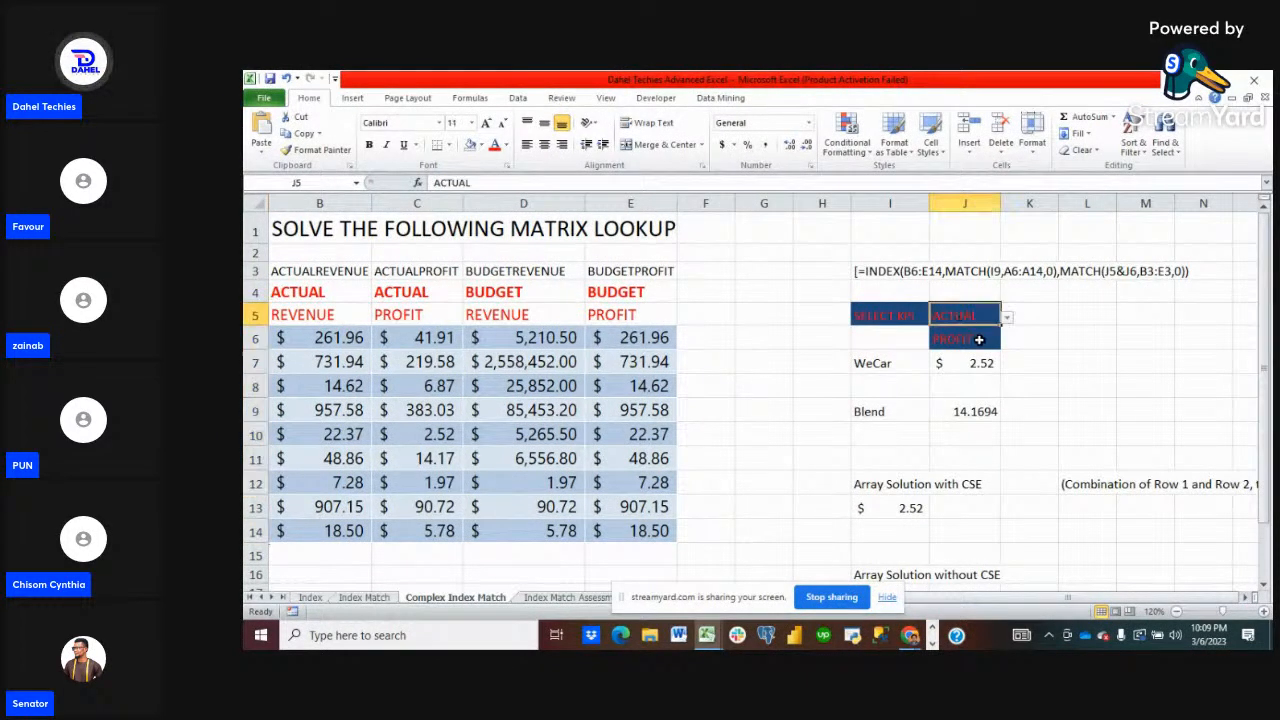
pyautogui.click(976, 340)
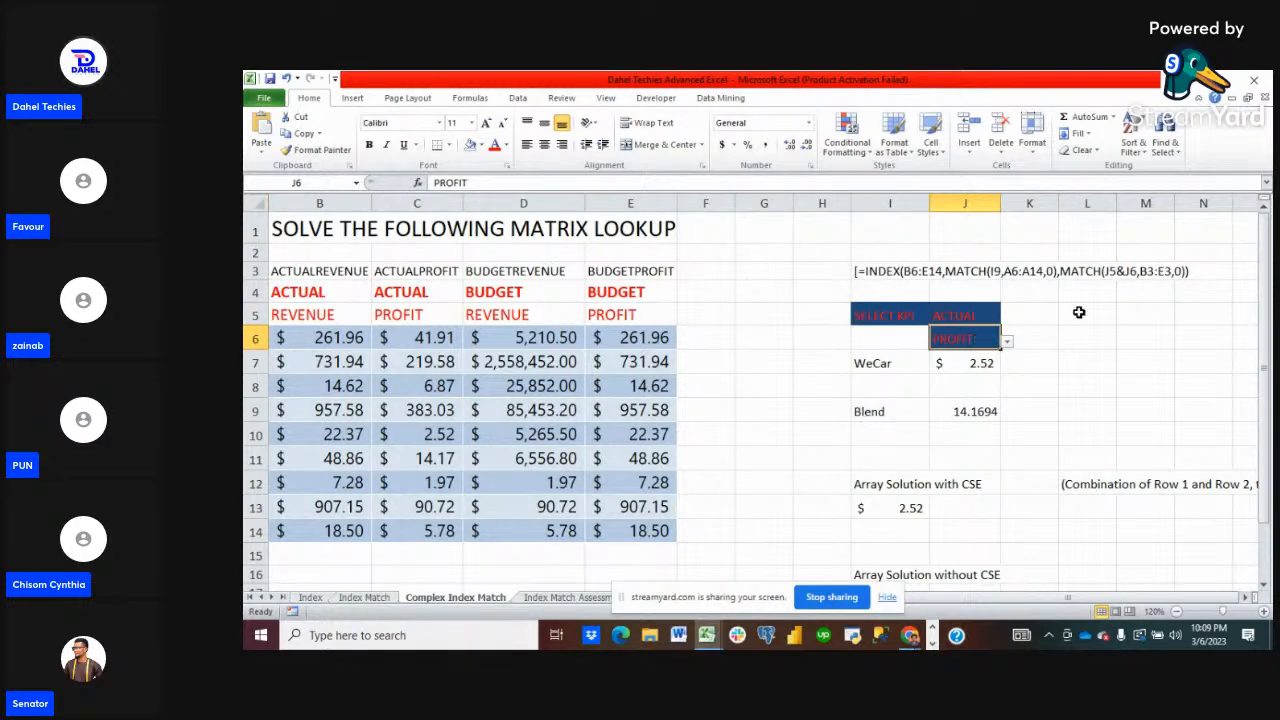
# - Try joining the two KPI selections in cell L5 with =J5&J6, and erase the entry
pyautogui.click(1086, 316)
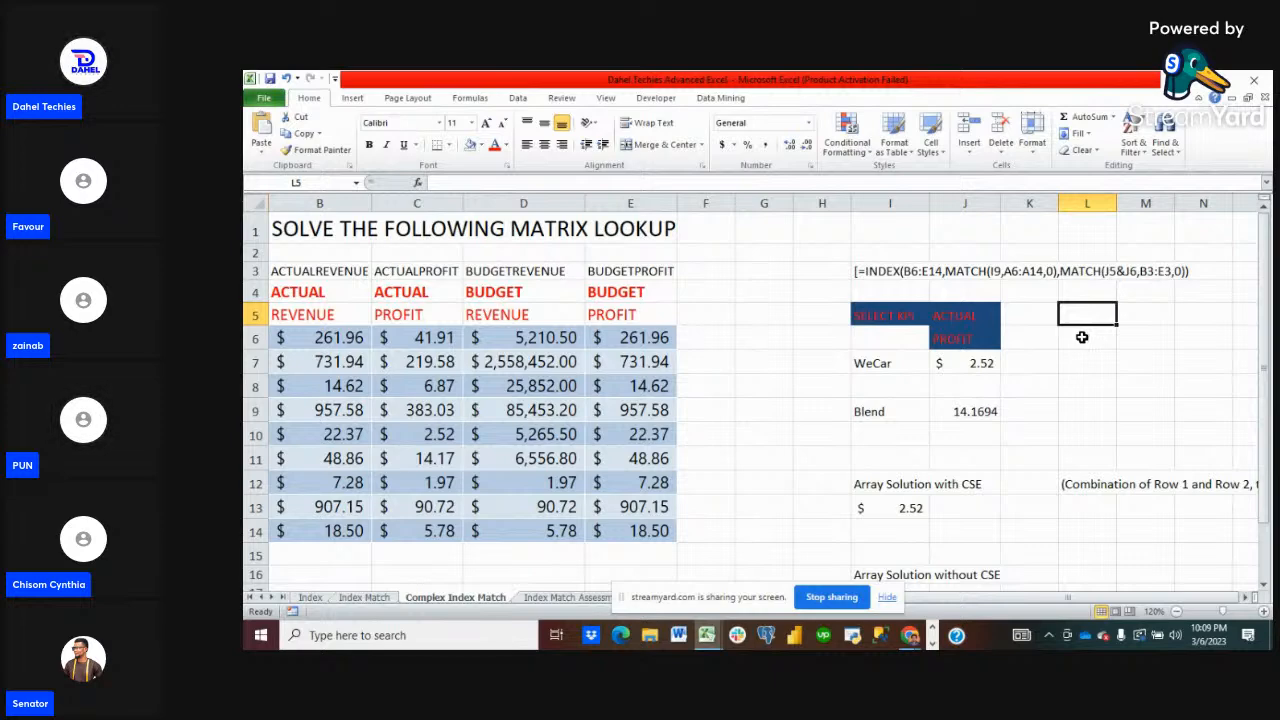
pyautogui.write('=')
pyautogui.click(968, 313)
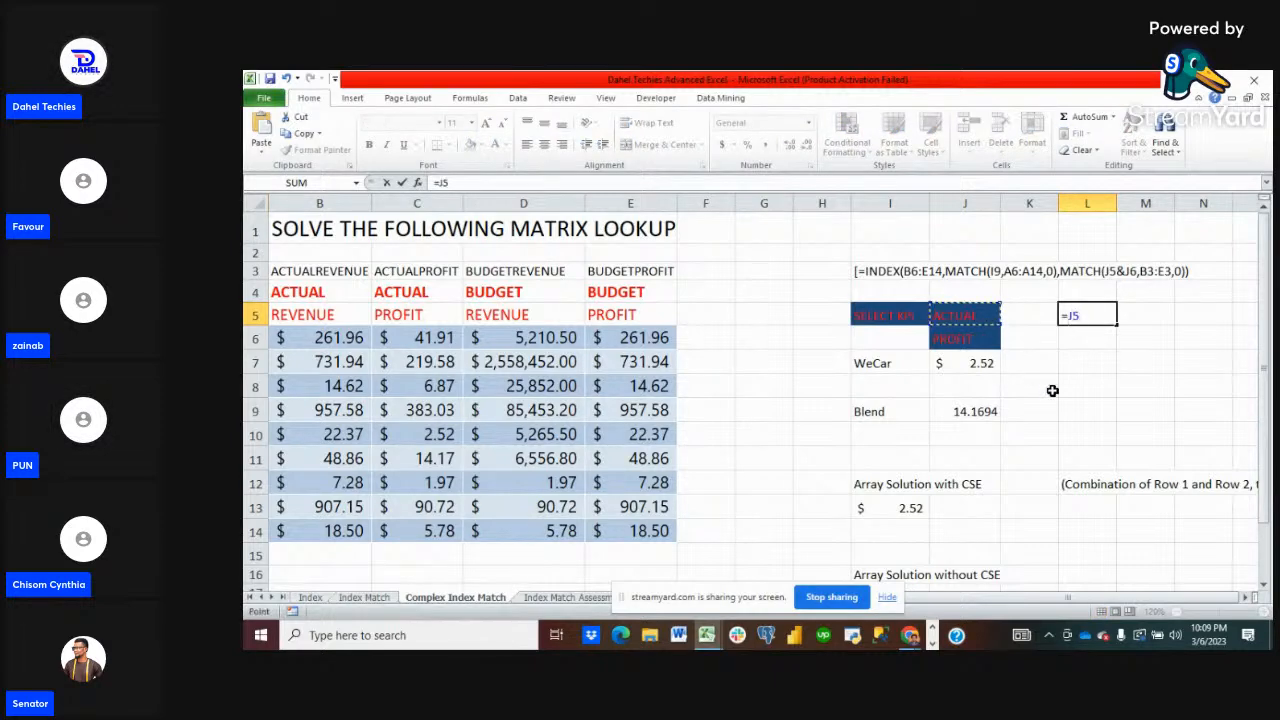
pyautogui.write('&')
pyautogui.click(965, 339)
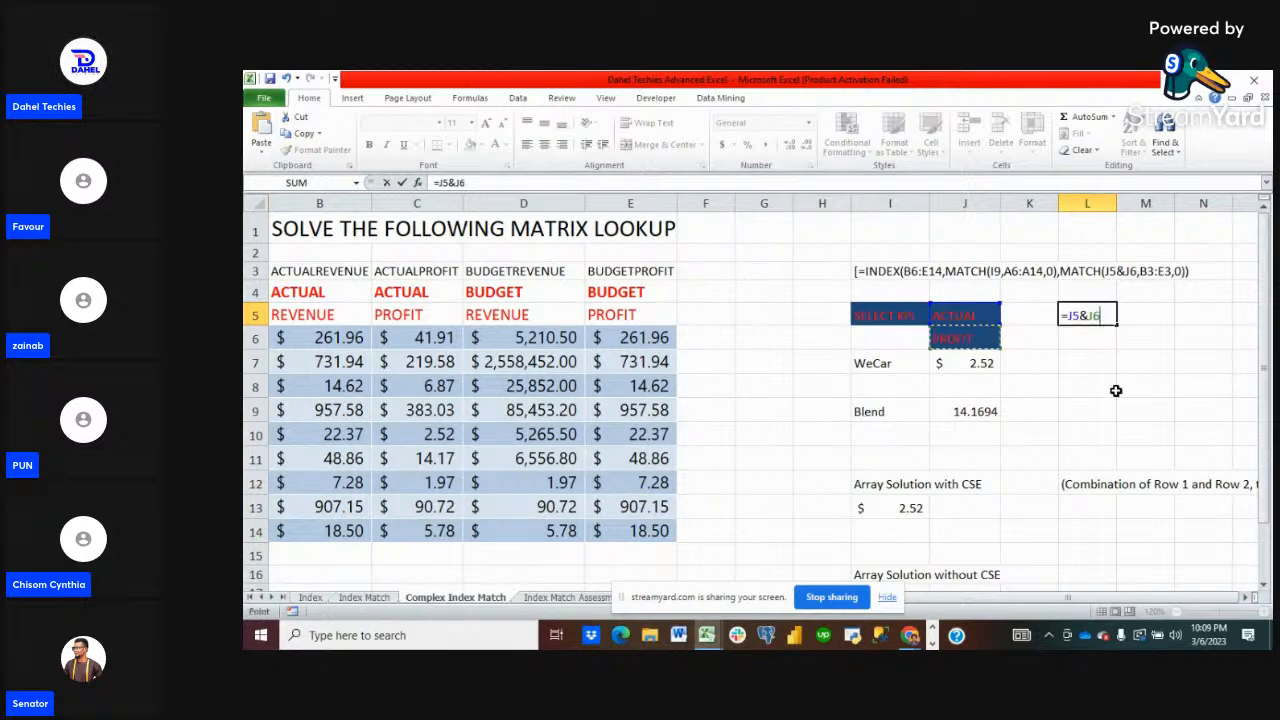
pyautogui.press('BackSpace')
pyautogui.press('BackSpace')
pyautogui.press('BackSpace')
pyautogui.press('BackSpace')
pyautogui.press('BackSpace')
pyautogui.press('BackSpace')
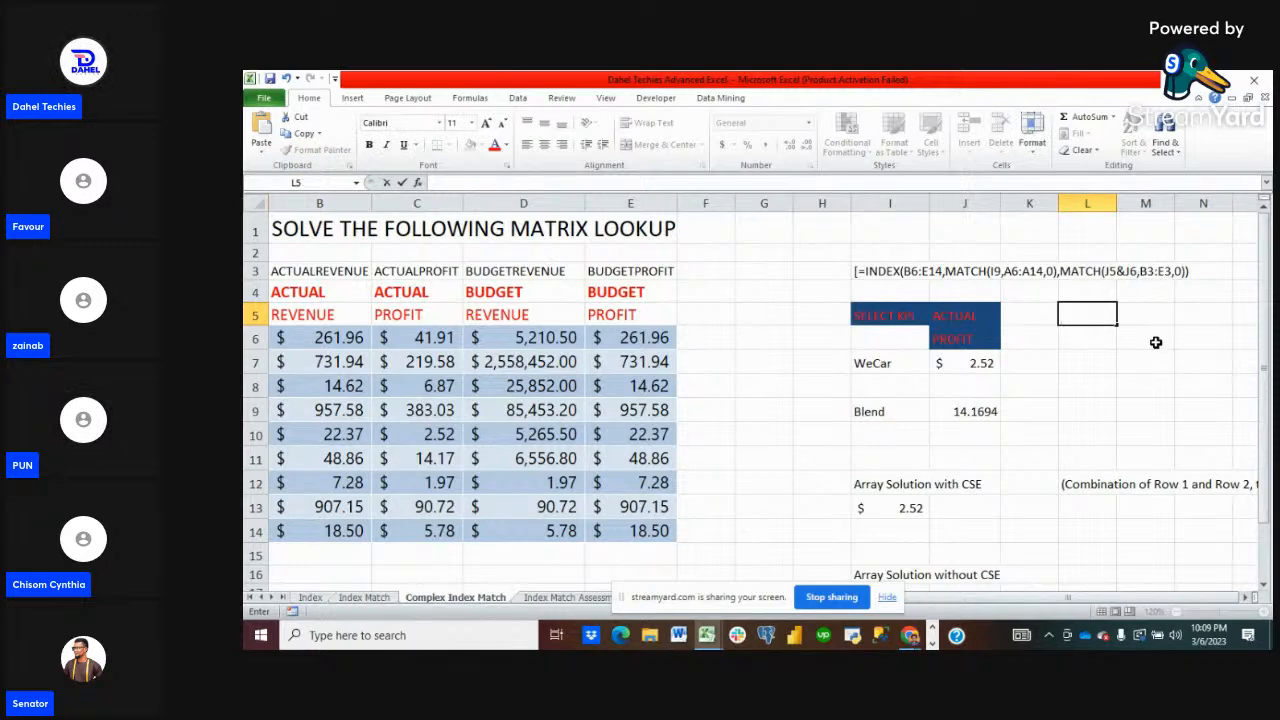
# - Examine the combined headers in B3:E3 and the two header rows B4:E5 they are built from
pyautogui.hscroll(-1, 1155, 342)
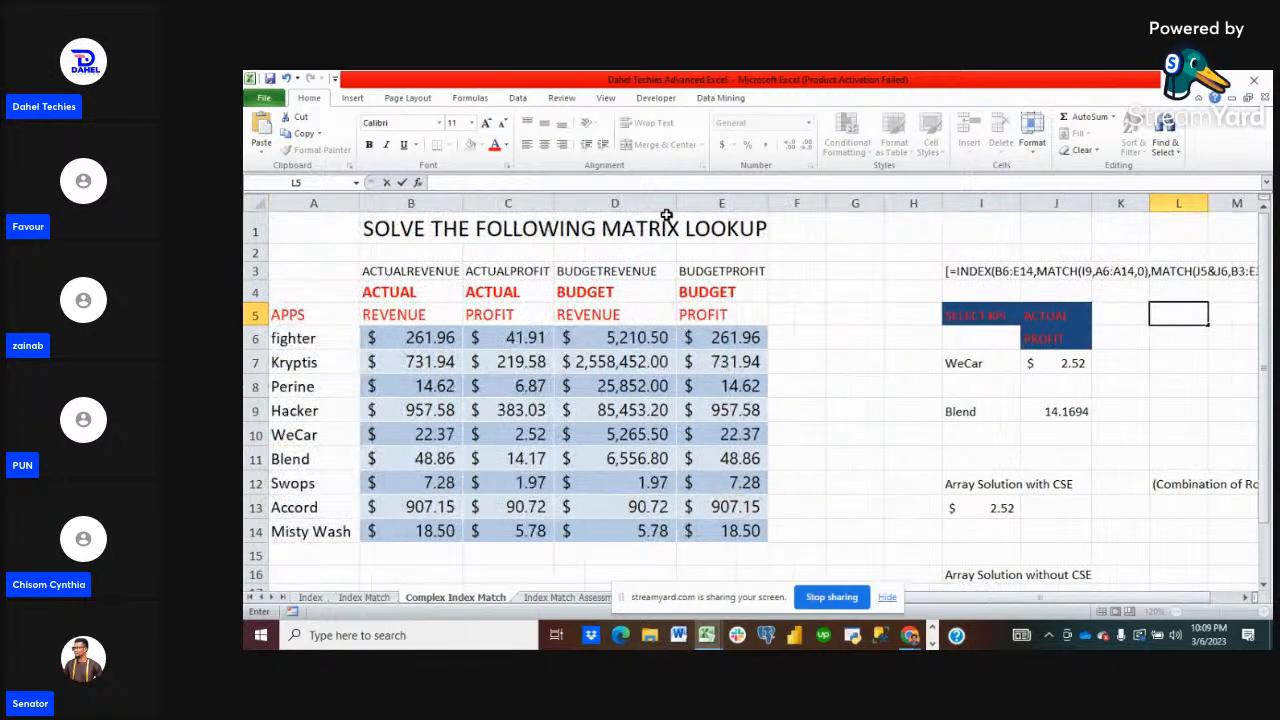
pyautogui.moveTo(385, 271); pyautogui.dragTo(722, 270)
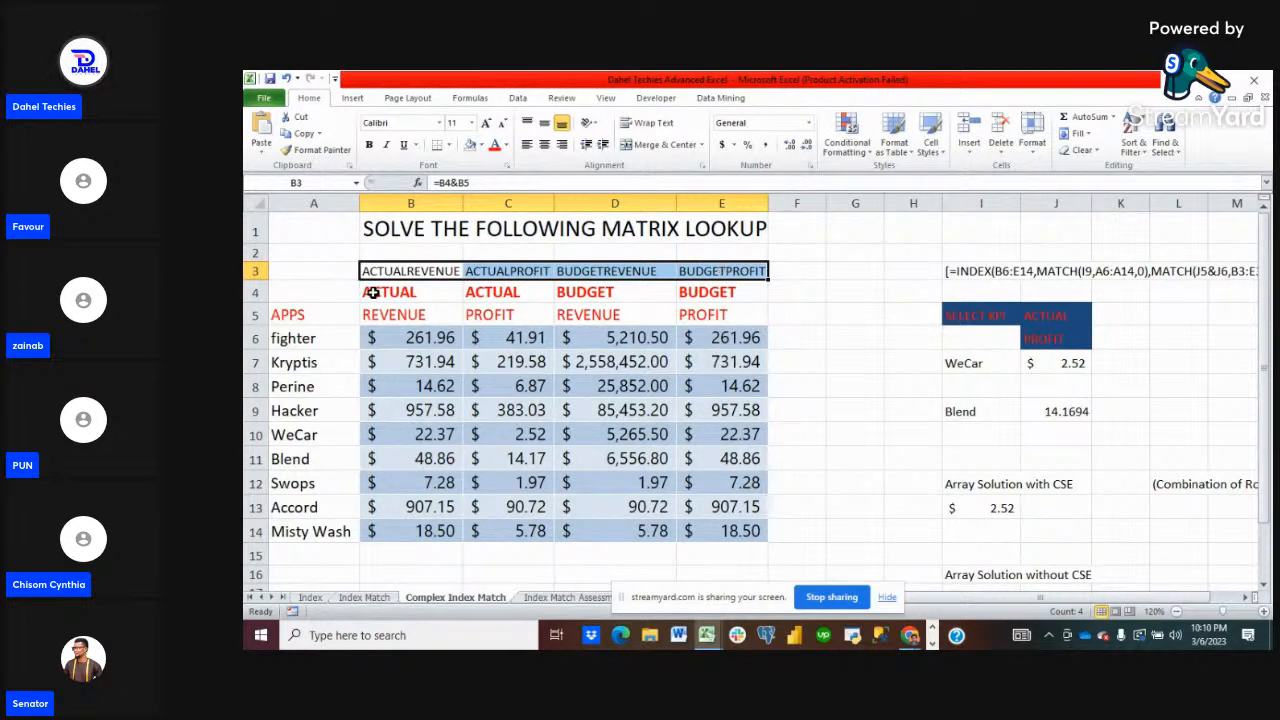
pyautogui.moveTo(366, 295); pyautogui.dragTo(706, 311)
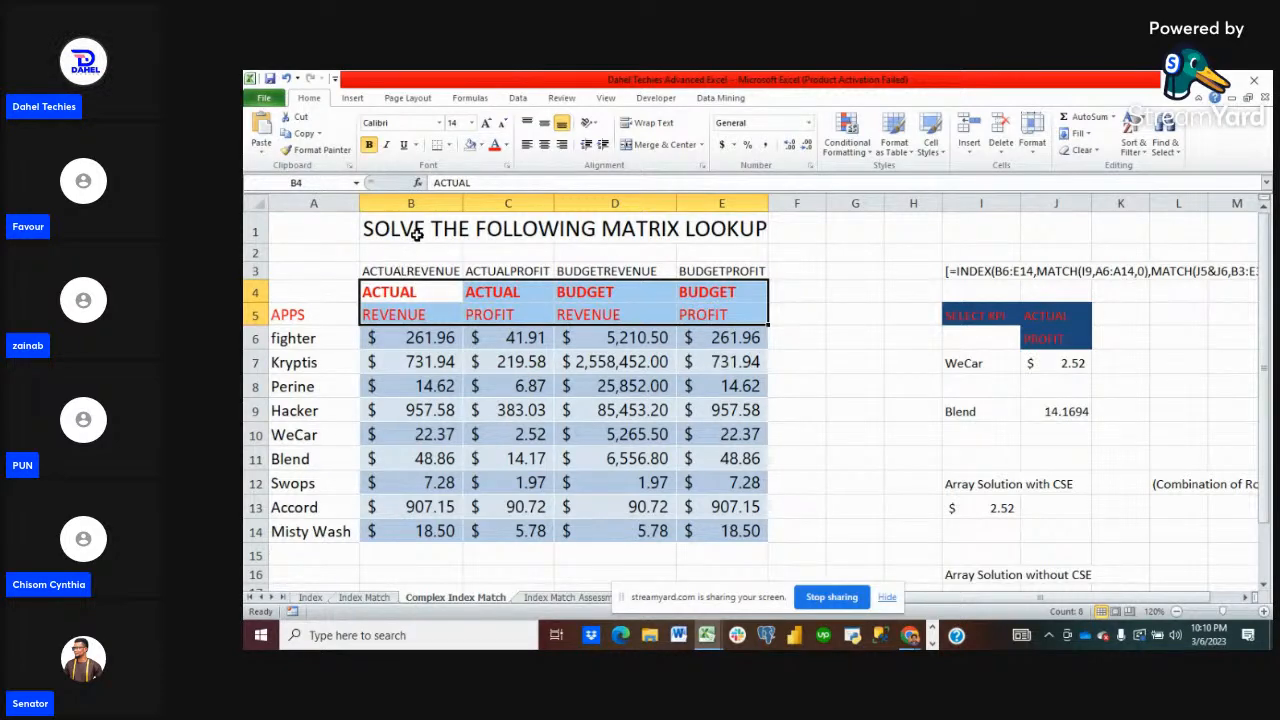
# - Join the first column's two headers in cell B2 with the formula =B4&B5
pyautogui.click(397, 257)
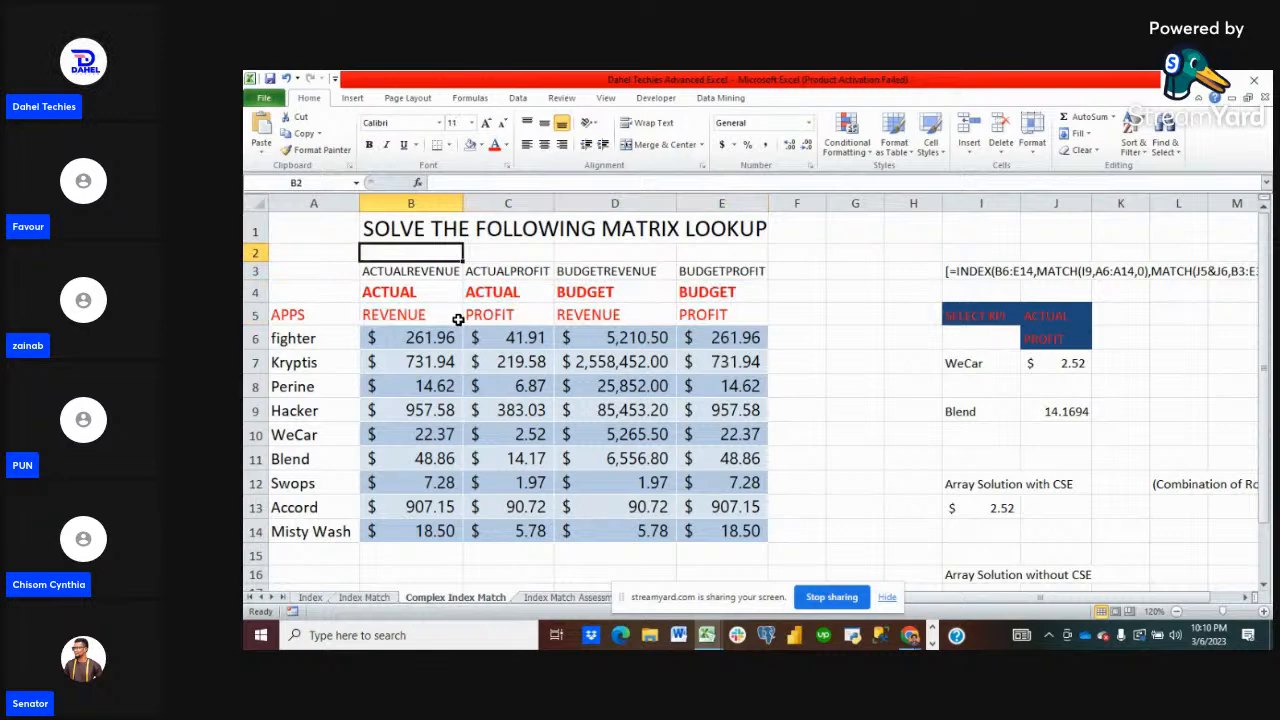
pyautogui.write('=')
pyautogui.click(416, 291)
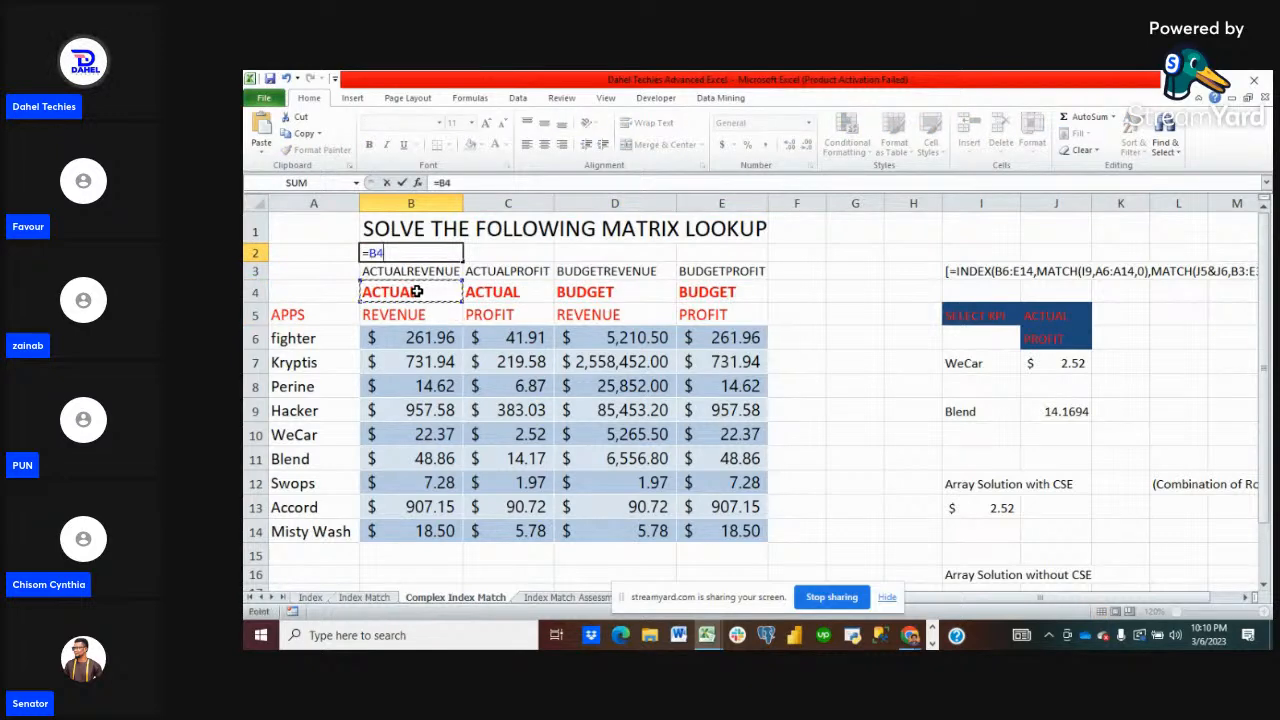
pyautogui.write('&')
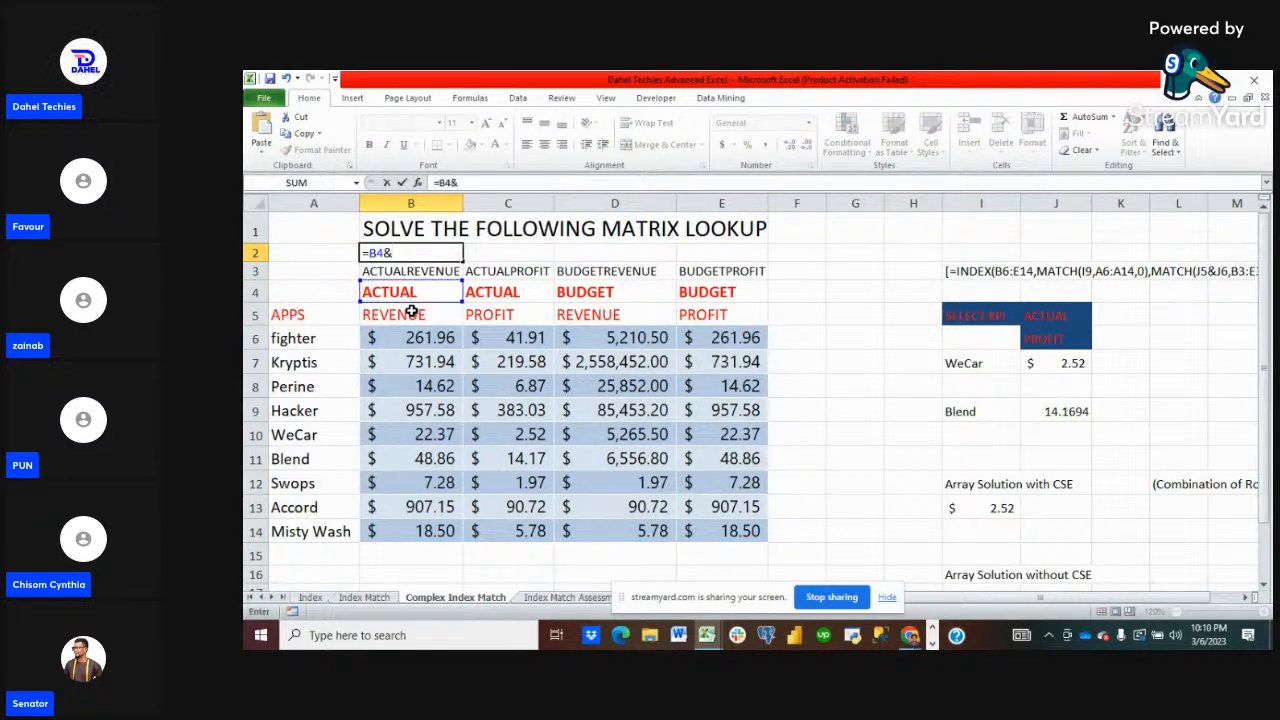
pyautogui.click(408, 316)
pyautogui.press('Return')
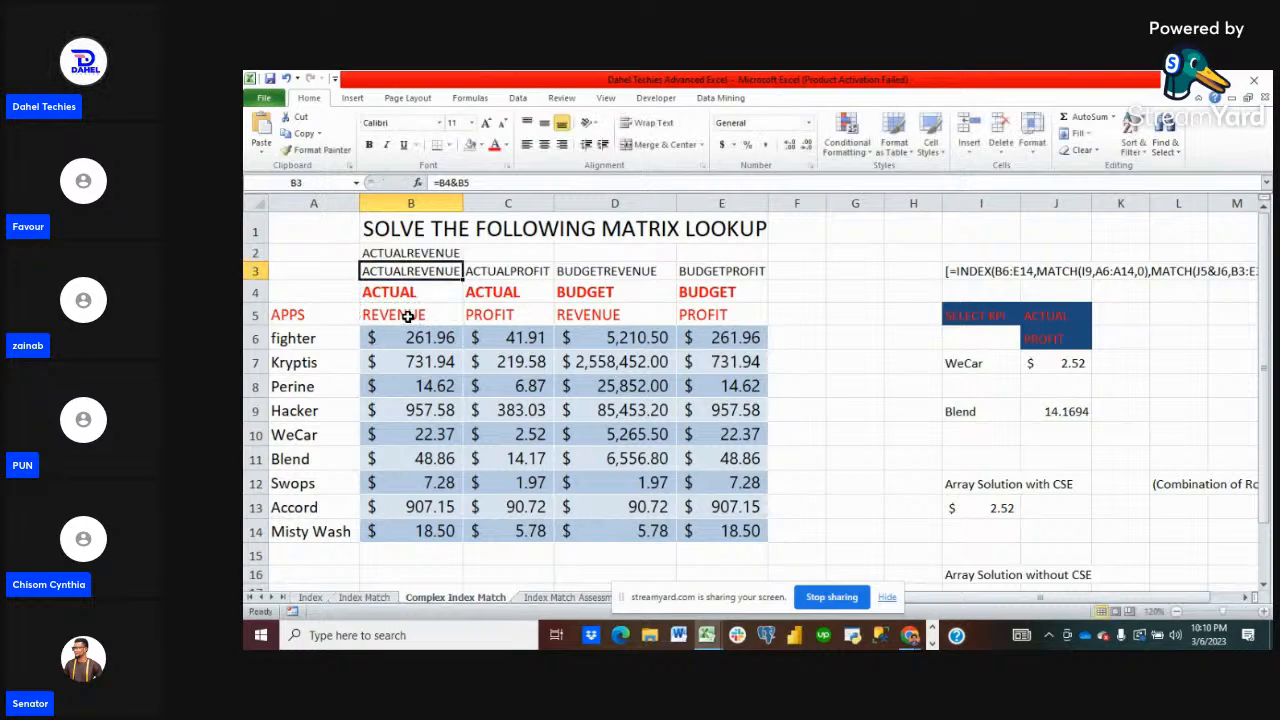
# - Fill the B2 header formula across to E2, and clear the range B2:E2
pyautogui.click(406, 248)
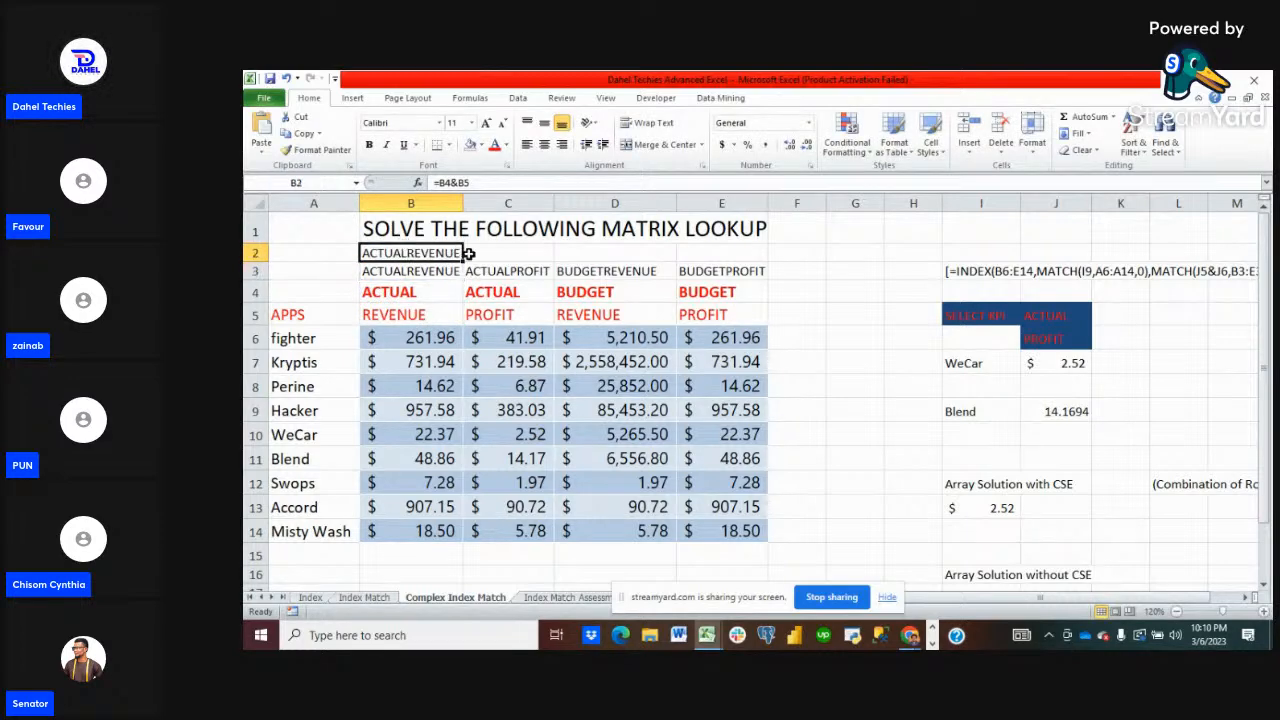
pyautogui.moveTo(464, 260); pyautogui.dragTo(750, 268)
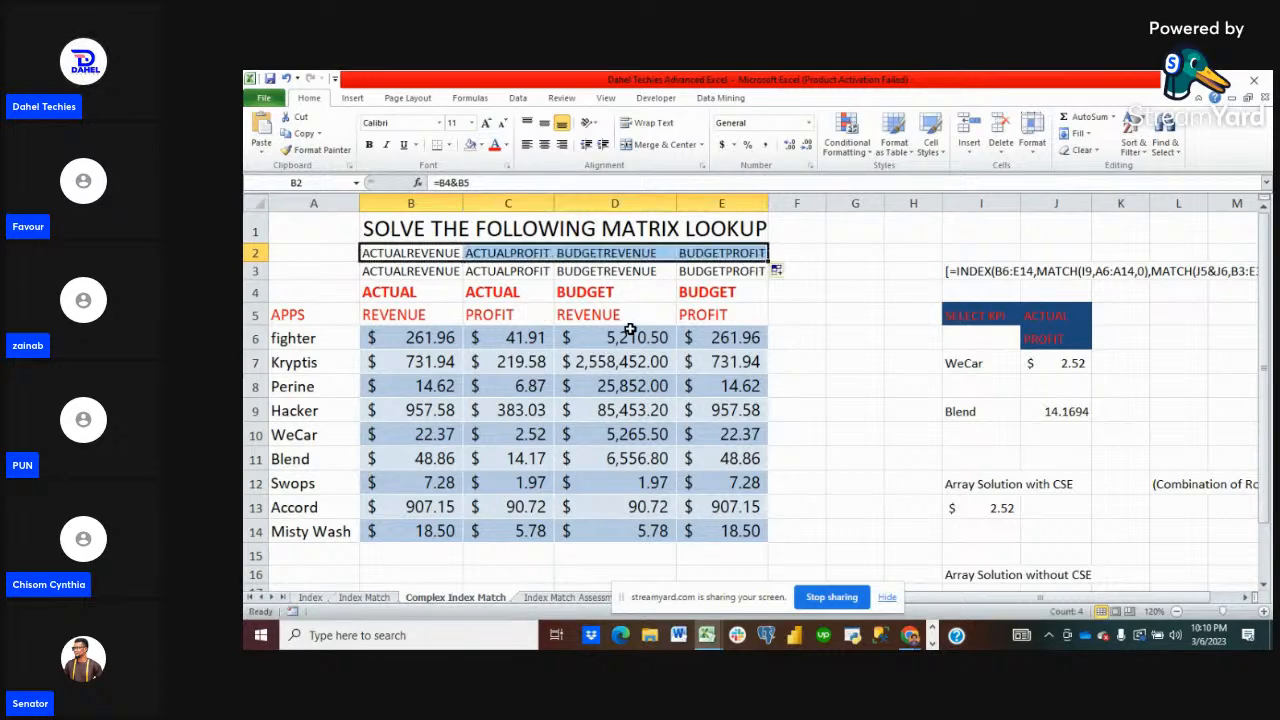
pyautogui.press('Delete')
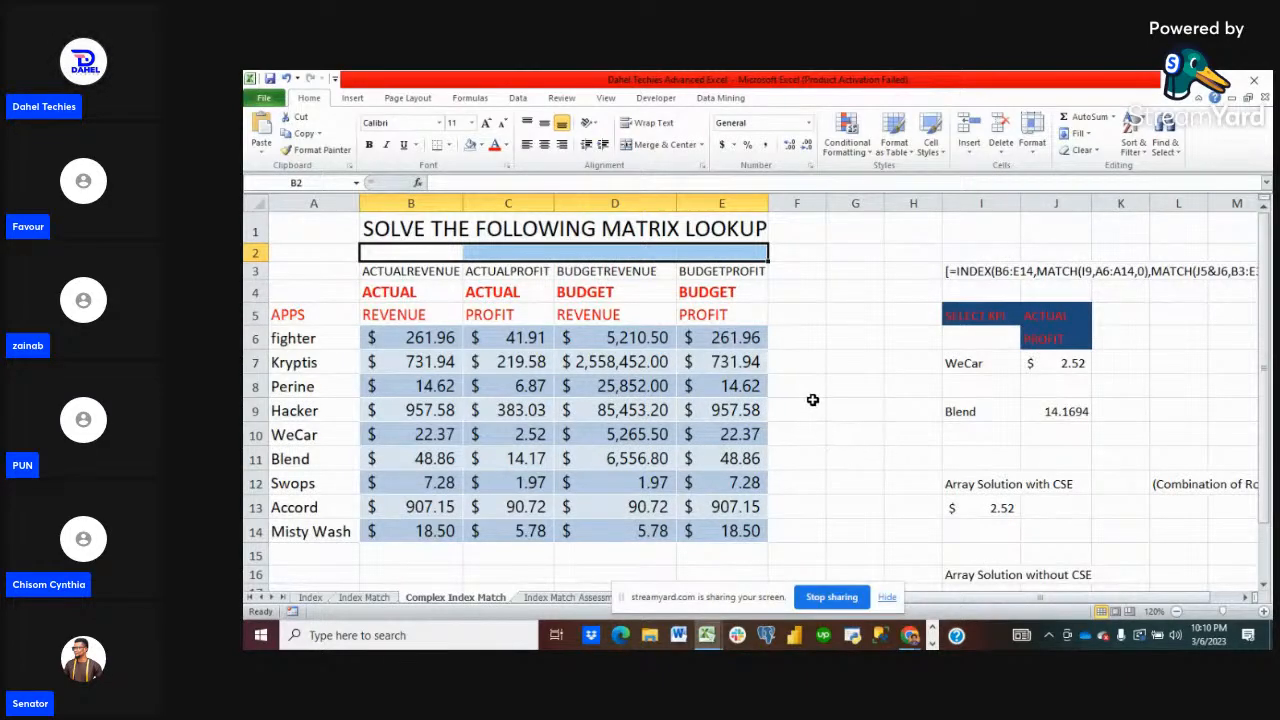
pyautogui.click(803, 436)
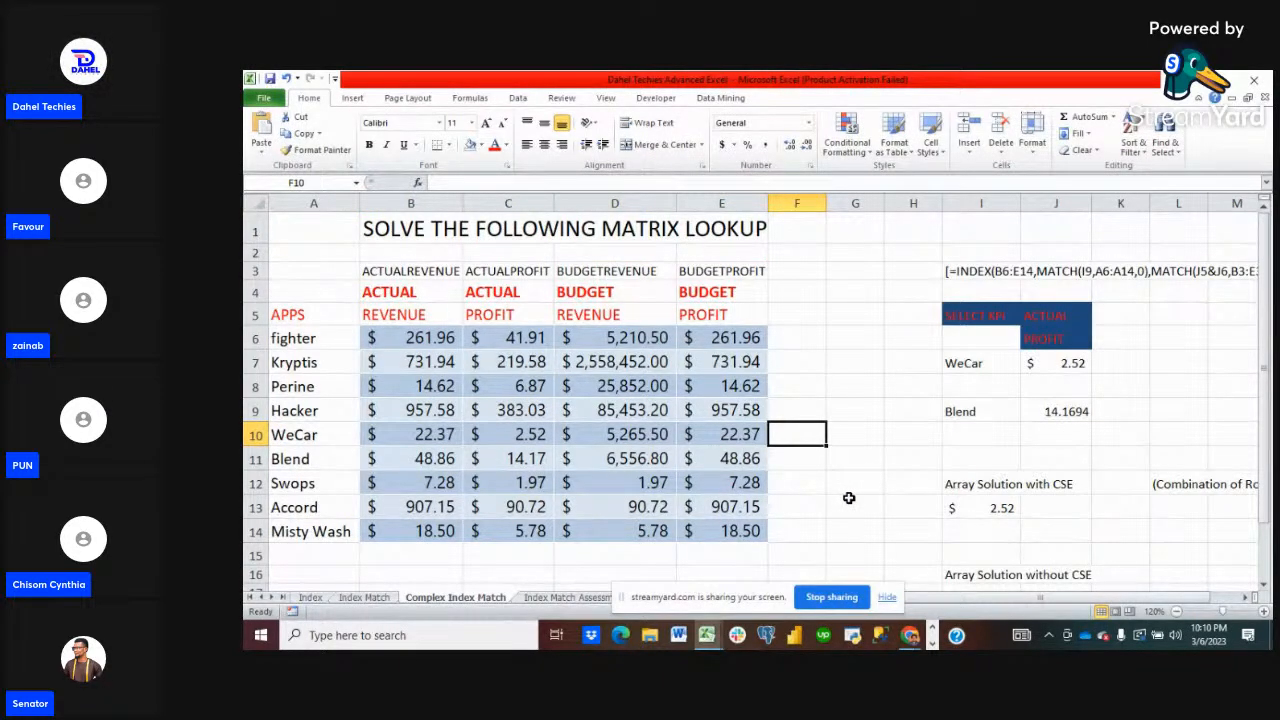
# - Enter Swops in cell F10 and start an INDEX formula in F11 with B6:E14 as its array
pyautogui.write('Swops')
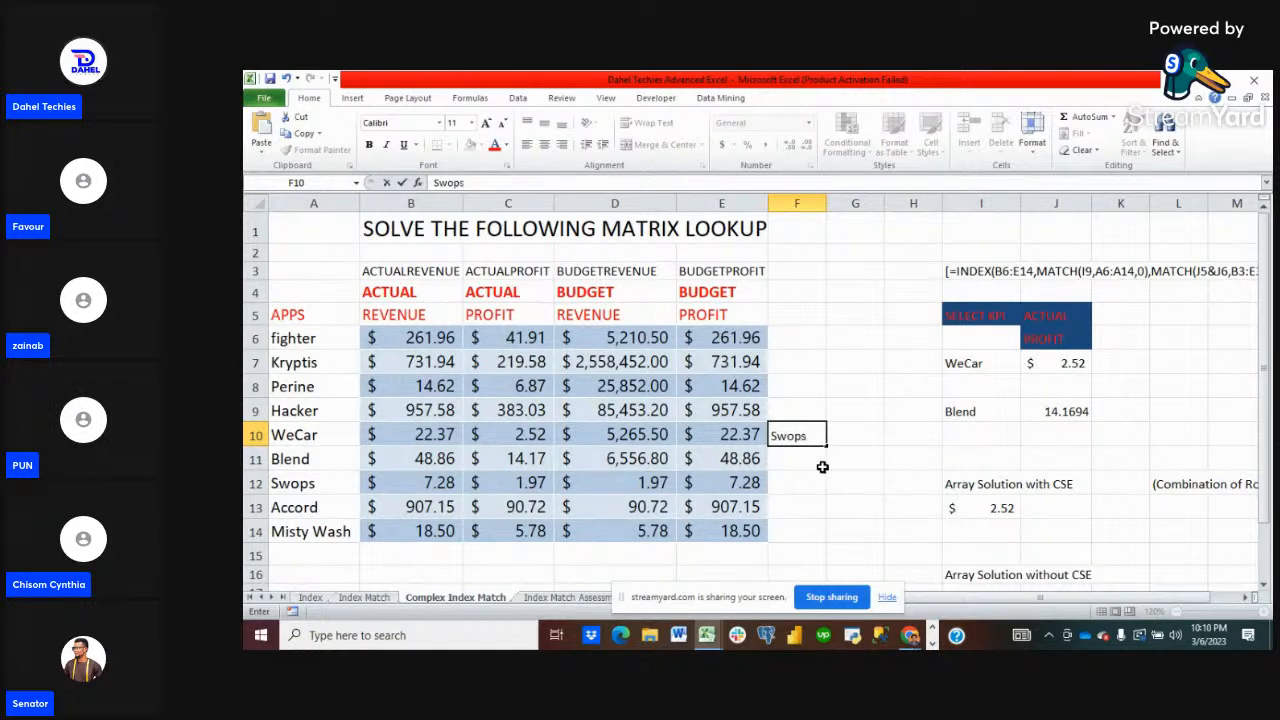
pyautogui.press('Return')
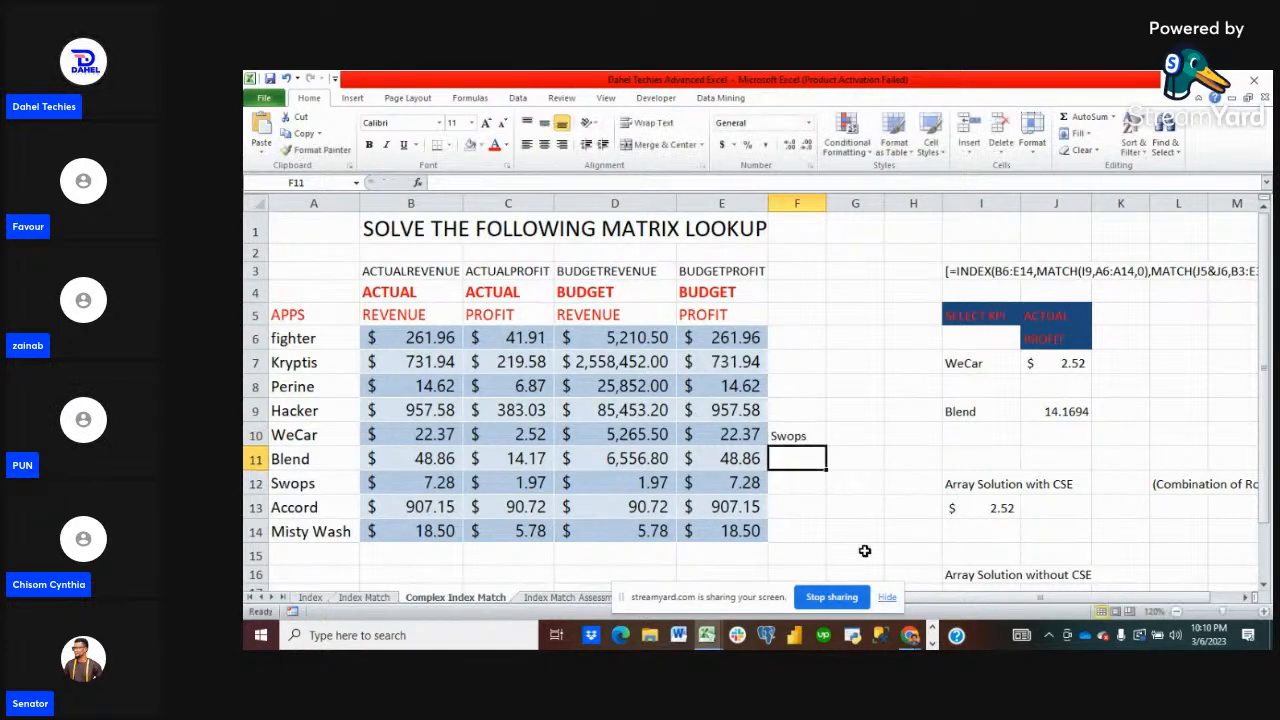
pyautogui.write('=')
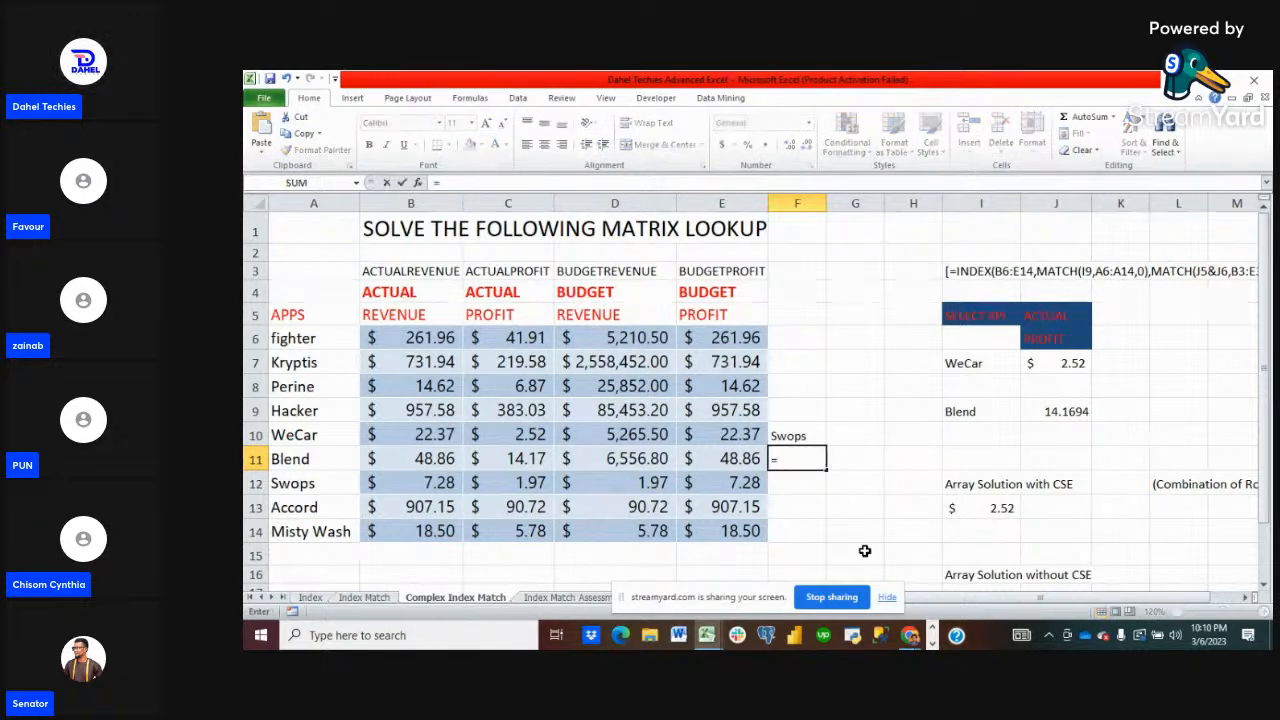
pyautogui.write('index')
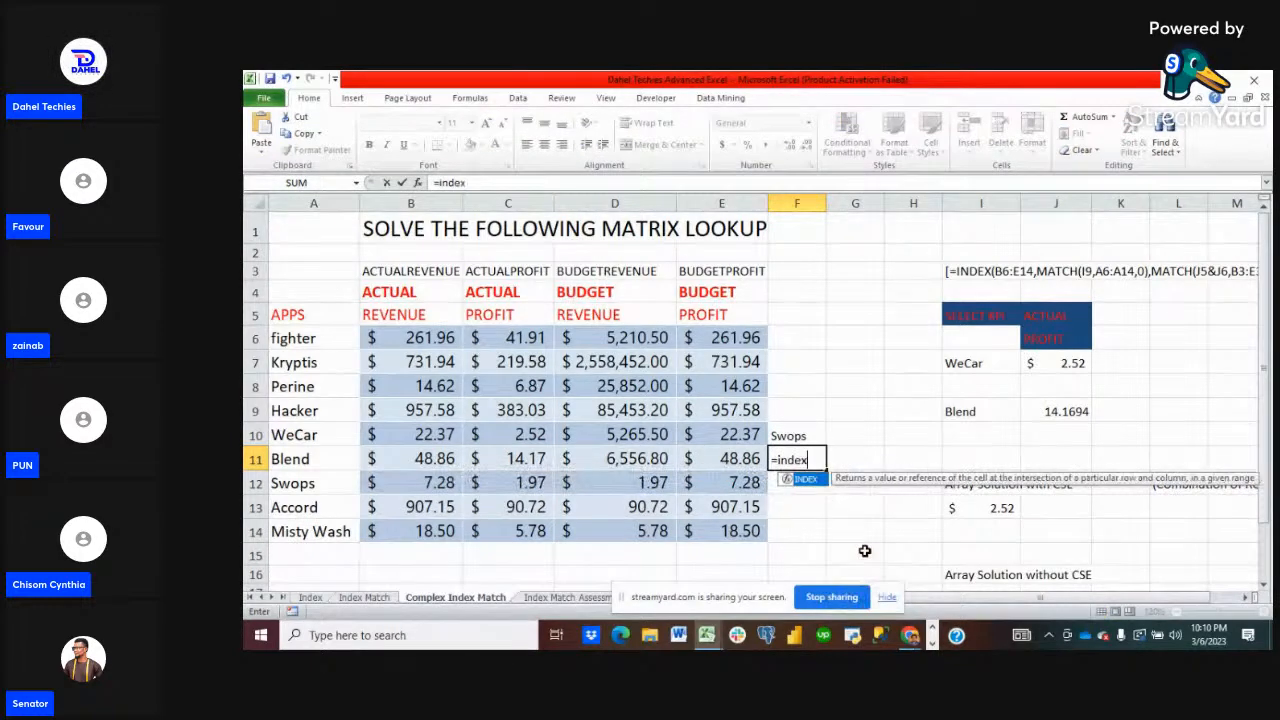
pyautogui.write('(')
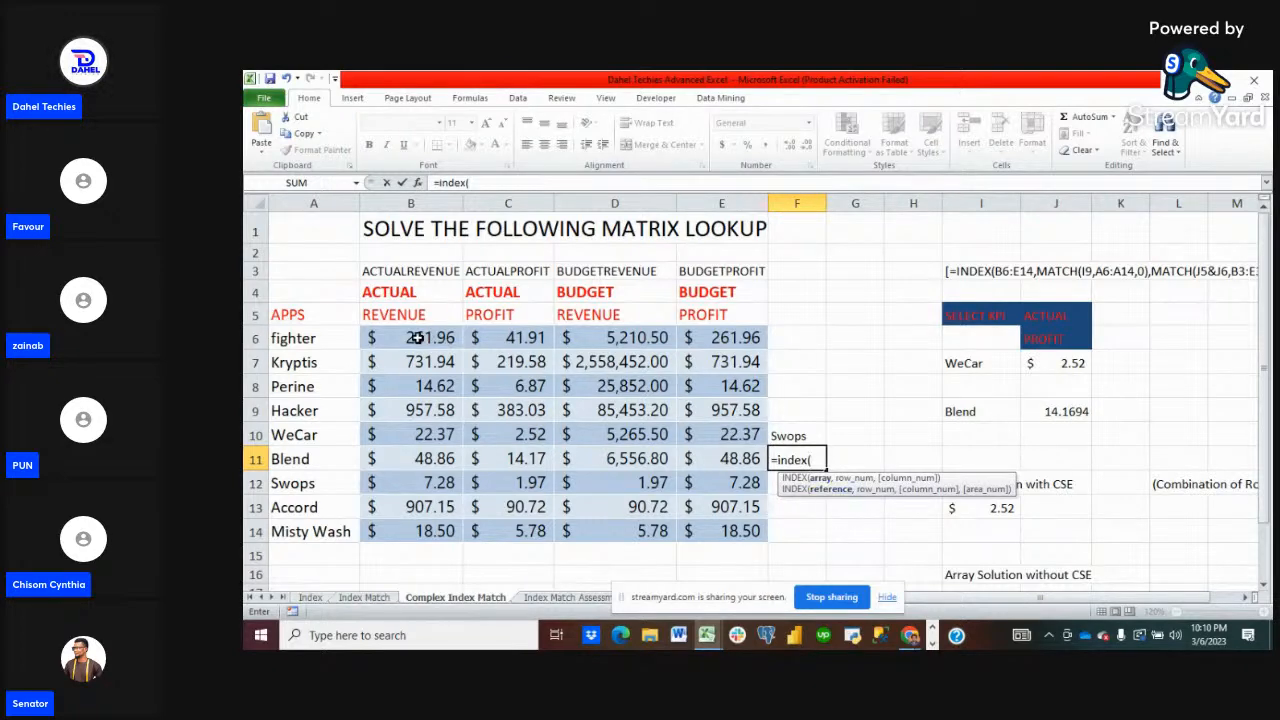
pyautogui.moveTo(418, 338); pyautogui.dragTo(748, 536)
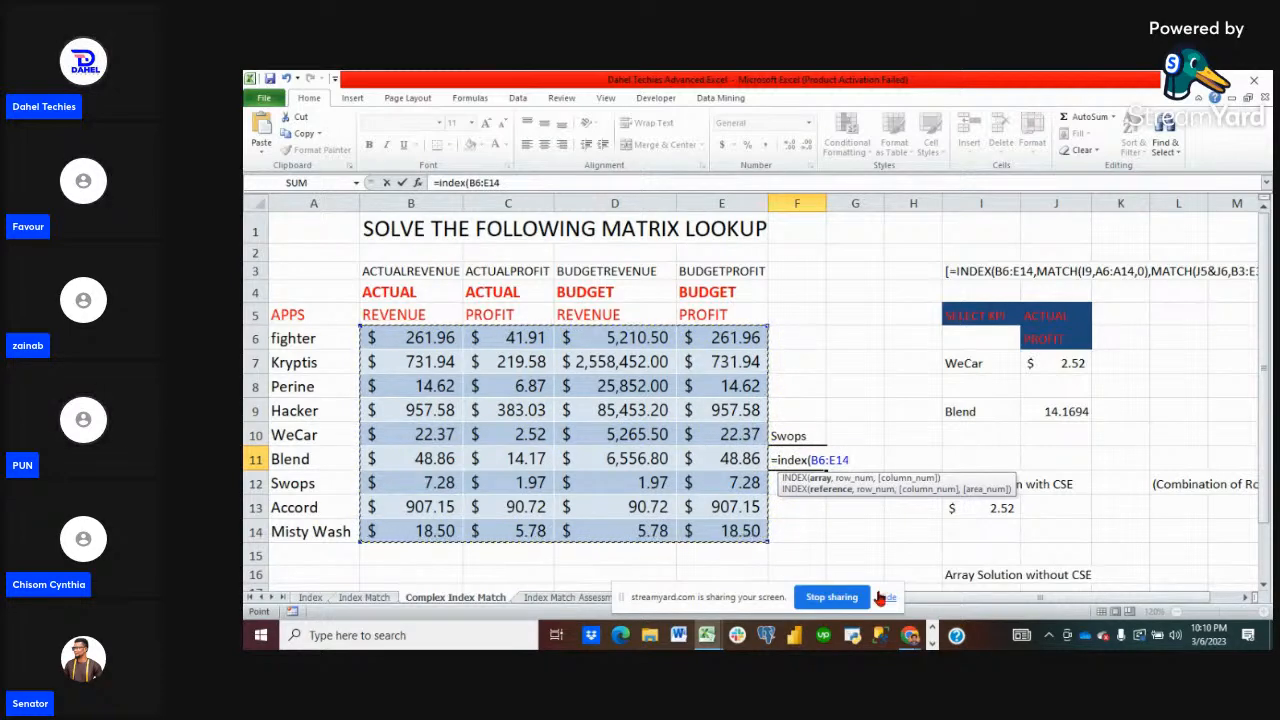
pyautogui.write(',')
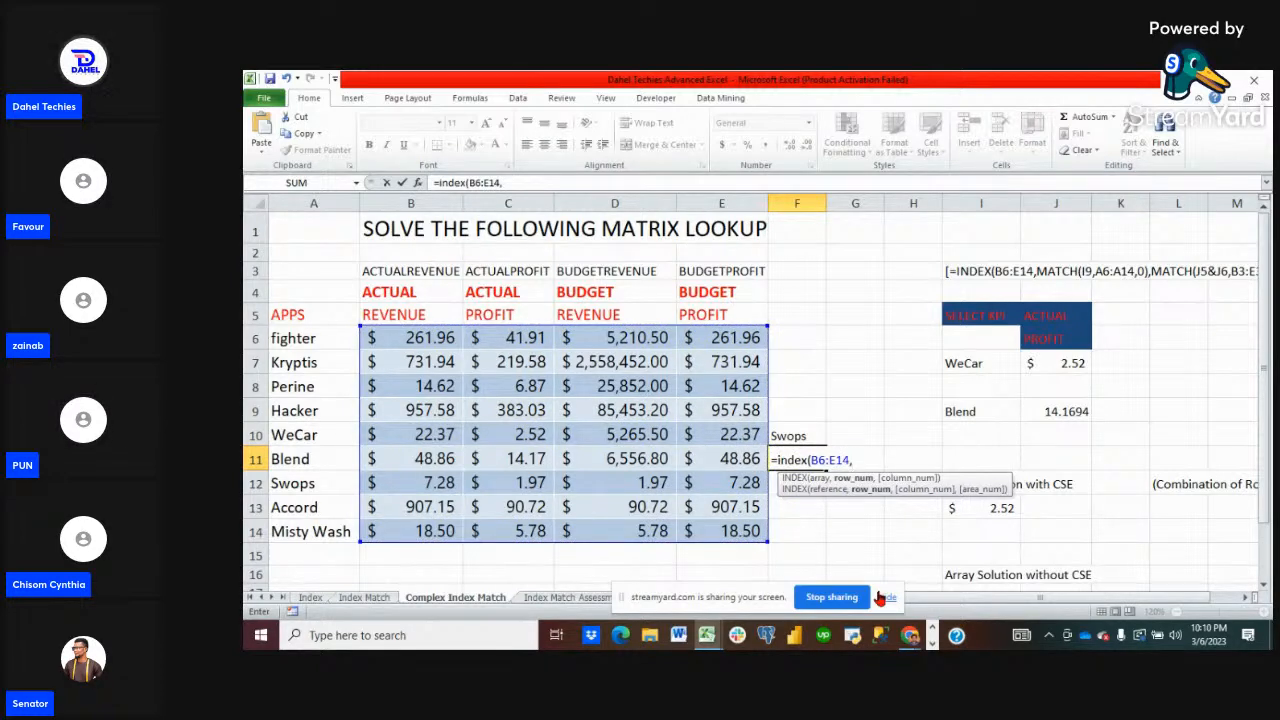
# - Add the row argument MATCH(F10,A6:A14,0) to the INDEX formula in F11
pyautogui.write('match')
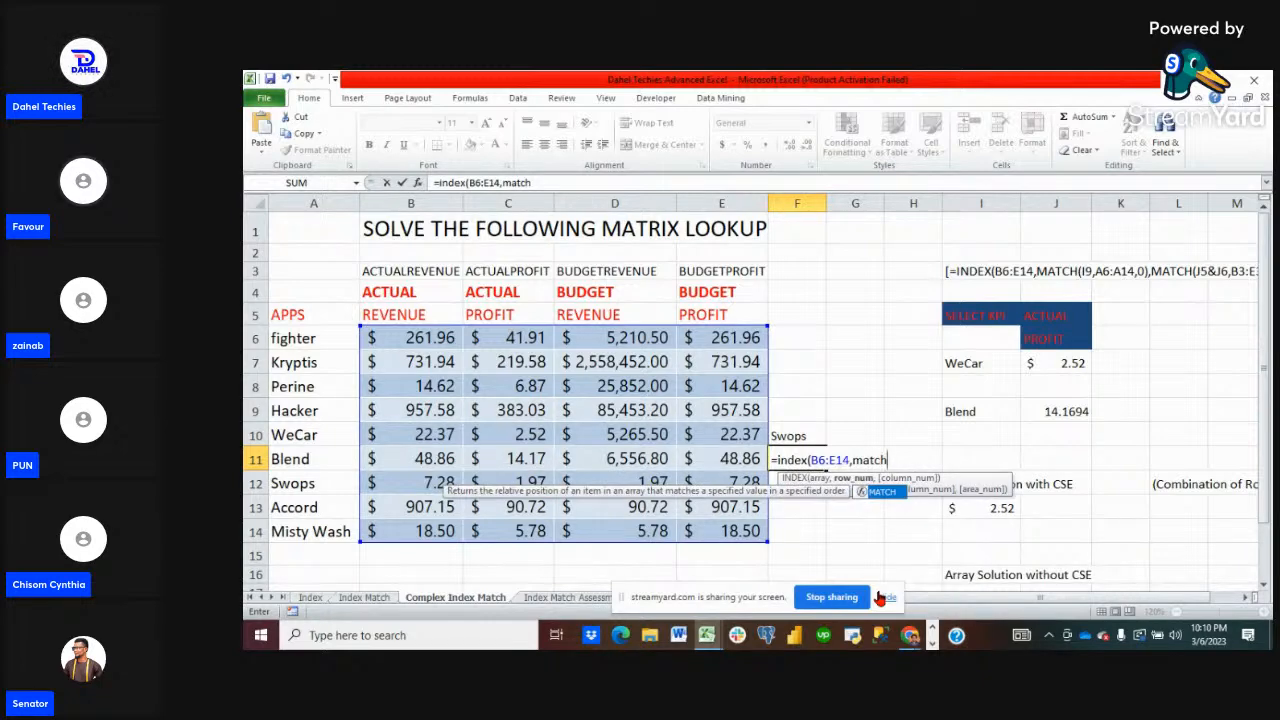
pyautogui.write('(')
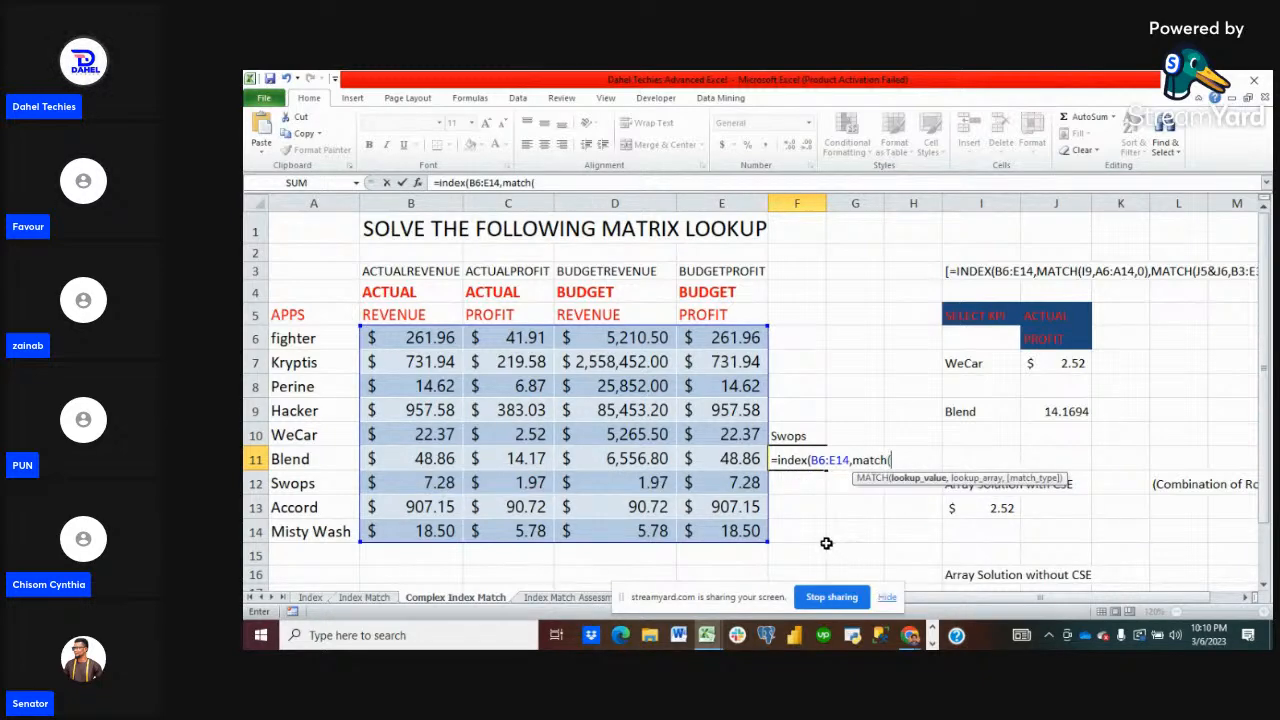
pyautogui.click(793, 433)
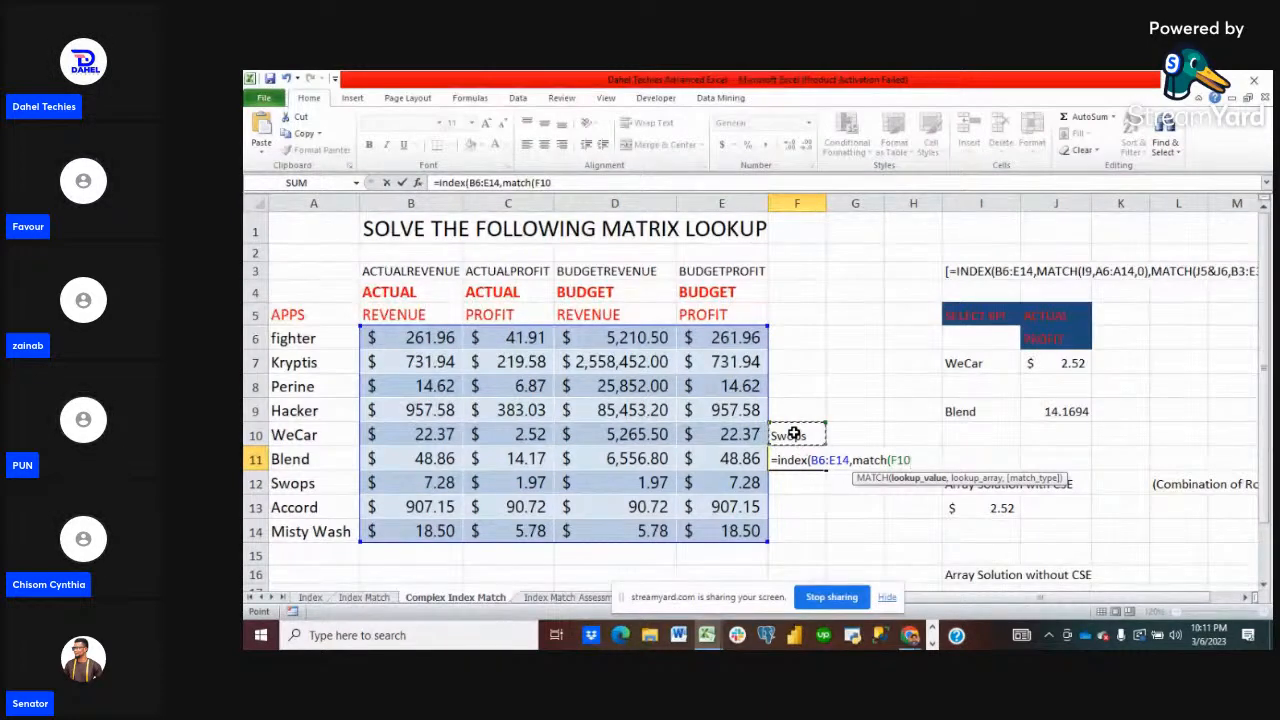
pyautogui.write(',')
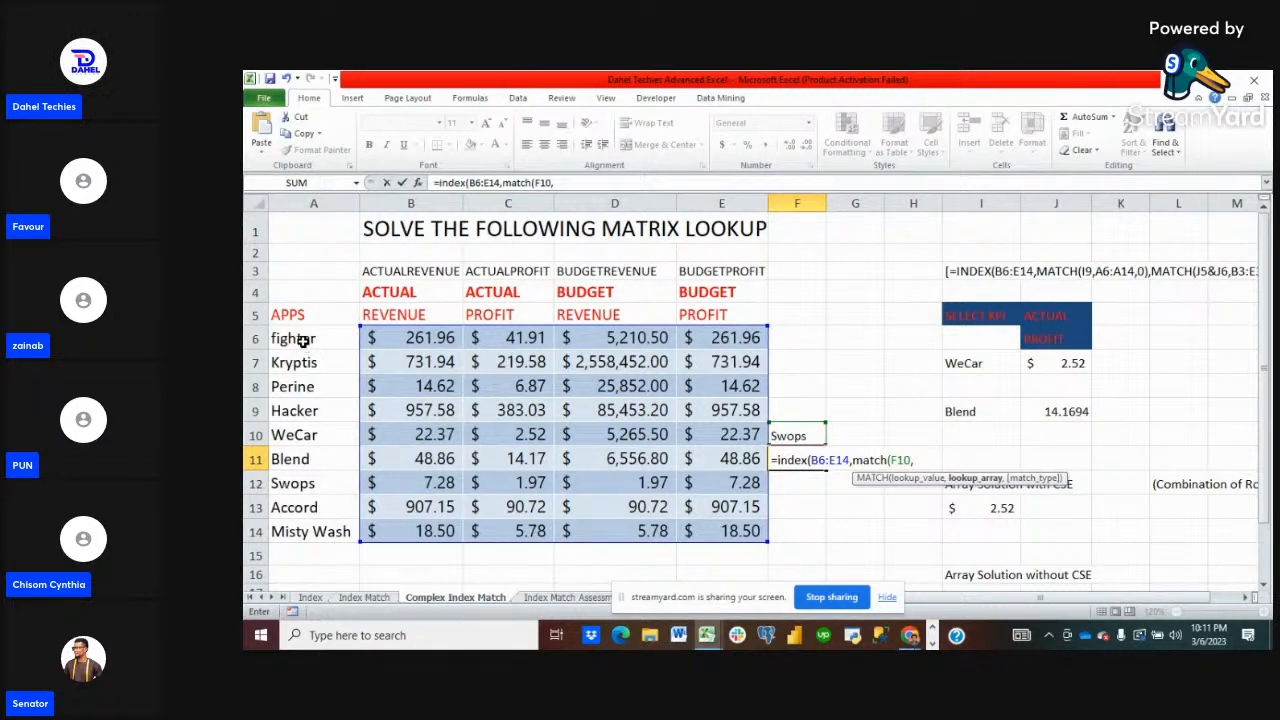
pyautogui.moveTo(303, 341); pyautogui.dragTo(314, 521)
pyautogui.write(',')
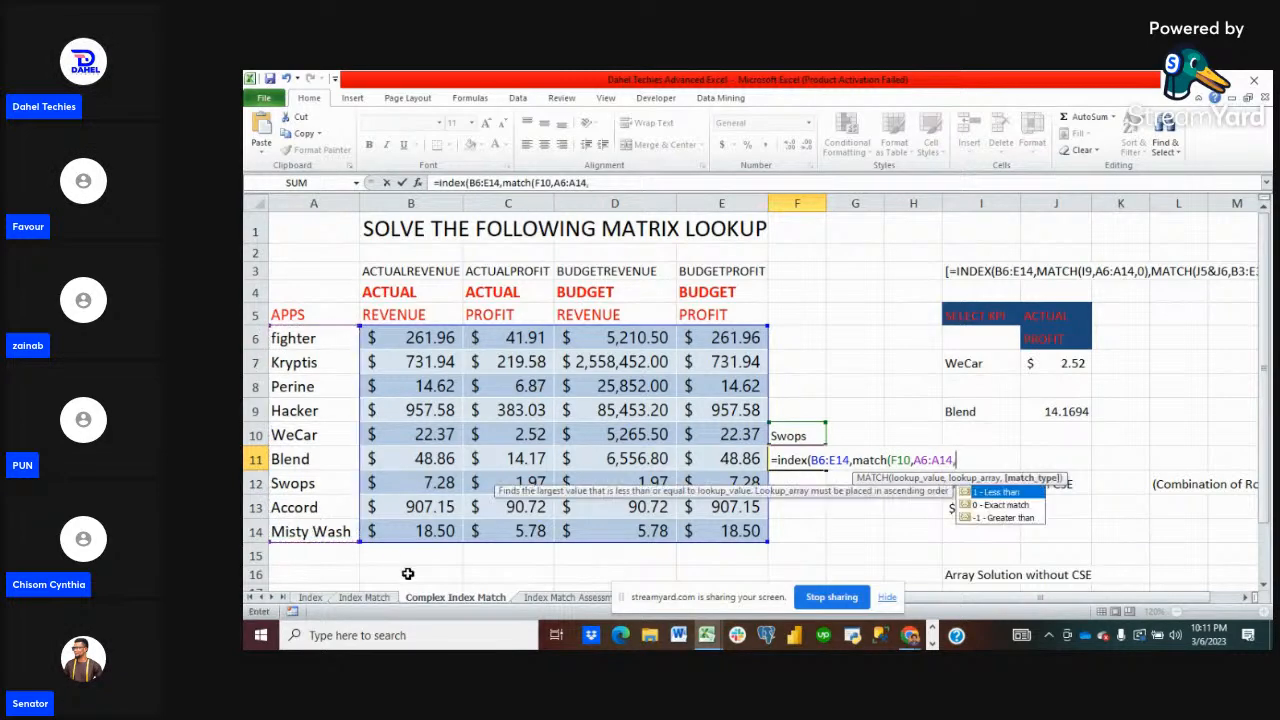
pyautogui.write('0)')
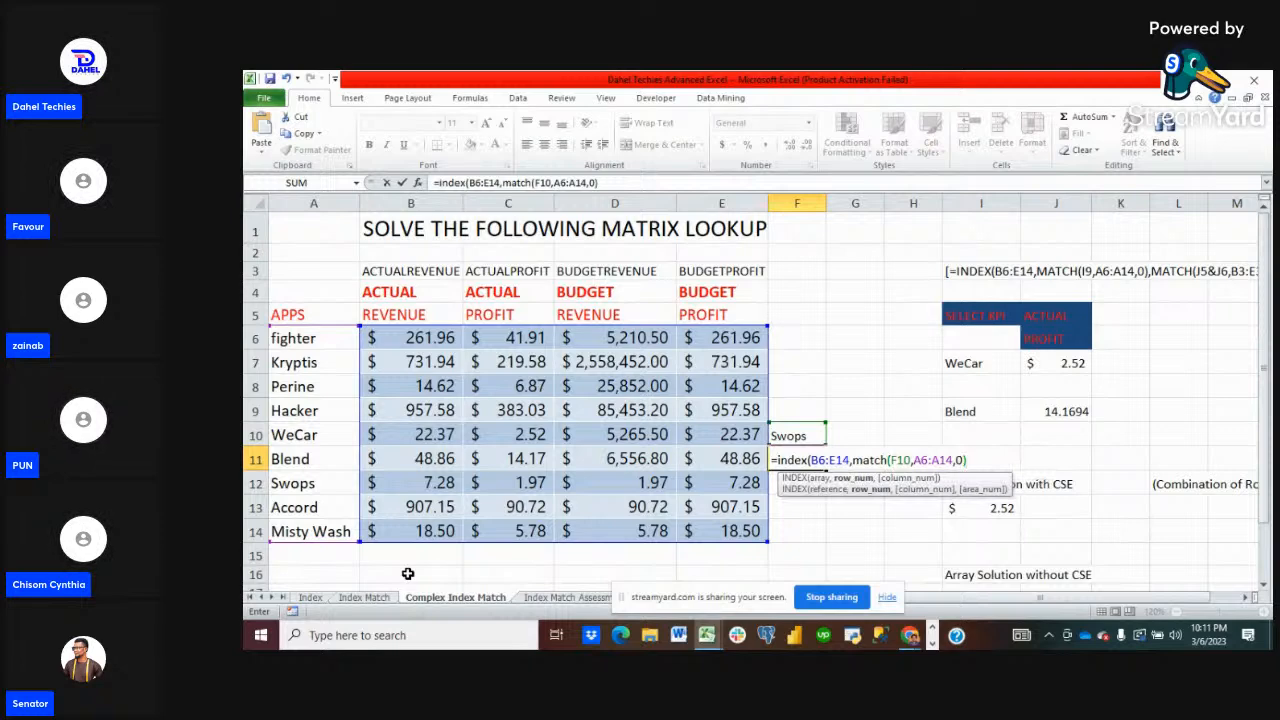
pyautogui.write(',')
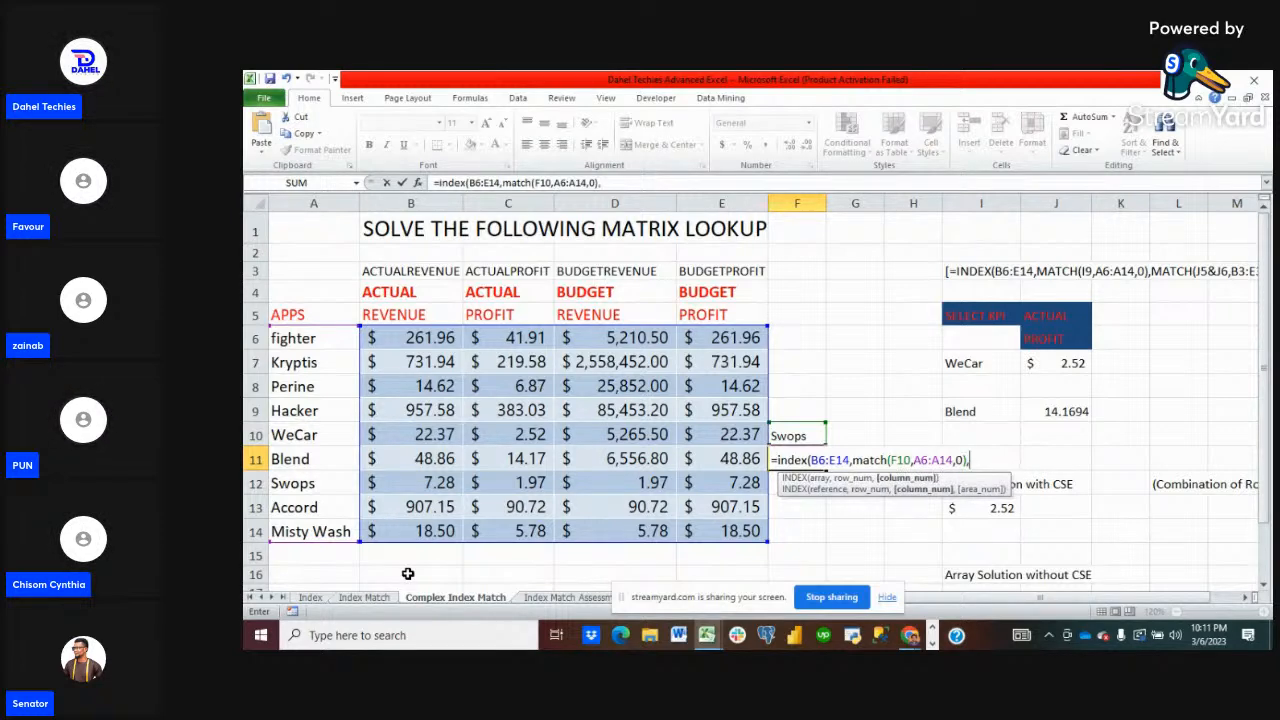
# - Complete the F11 formula with the column argument MATCH(J5&J6,B3:E3,0), and select the cell to review it
pyautogui.write('match')
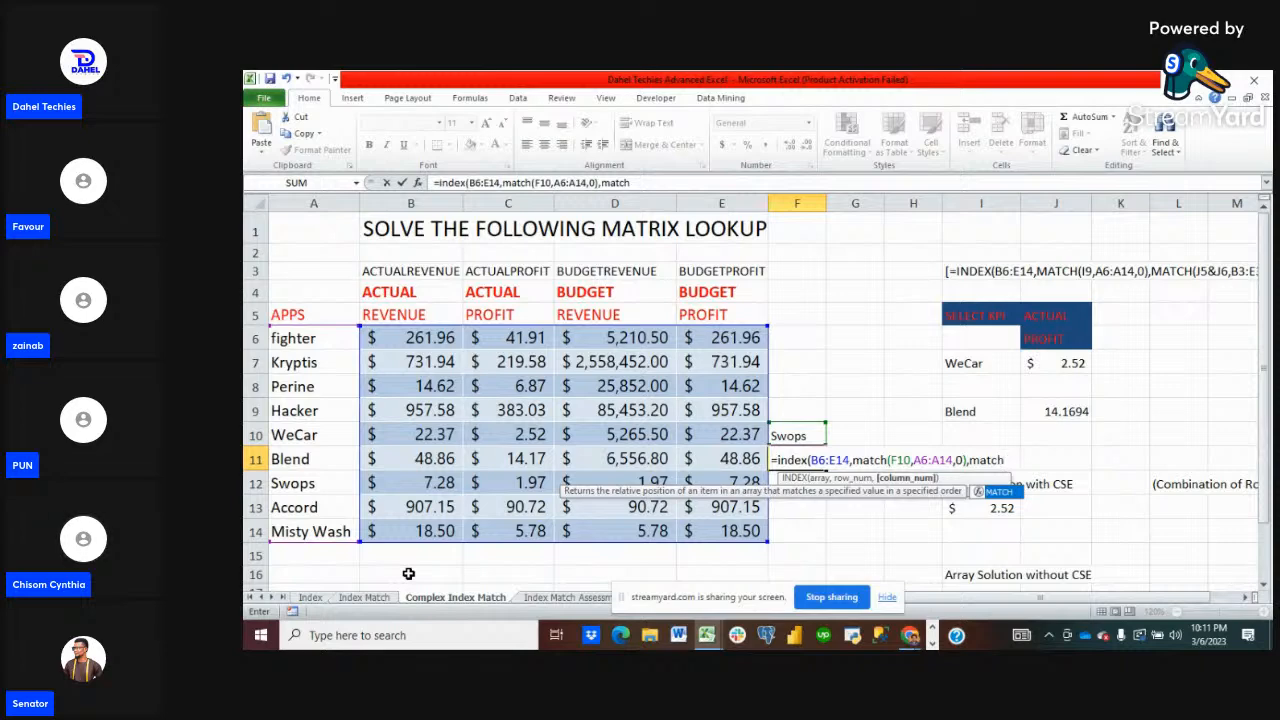
pyautogui.write('(')
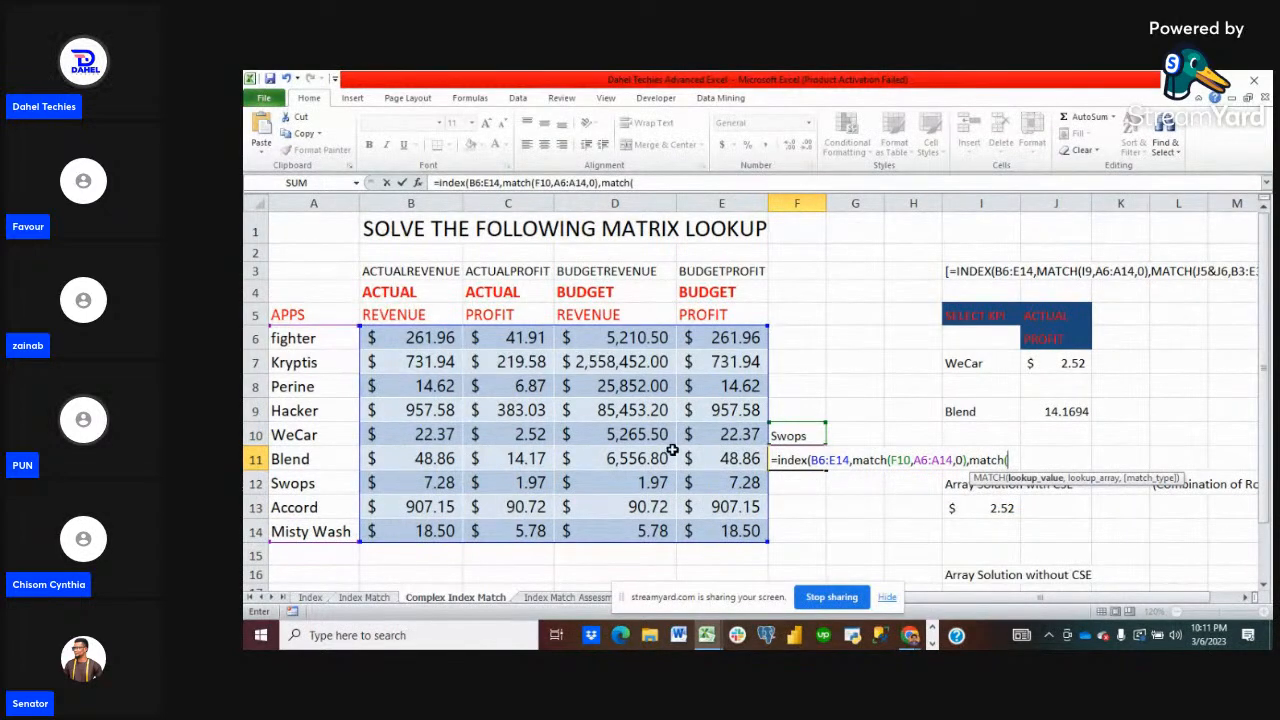
pyautogui.click(1068, 312)
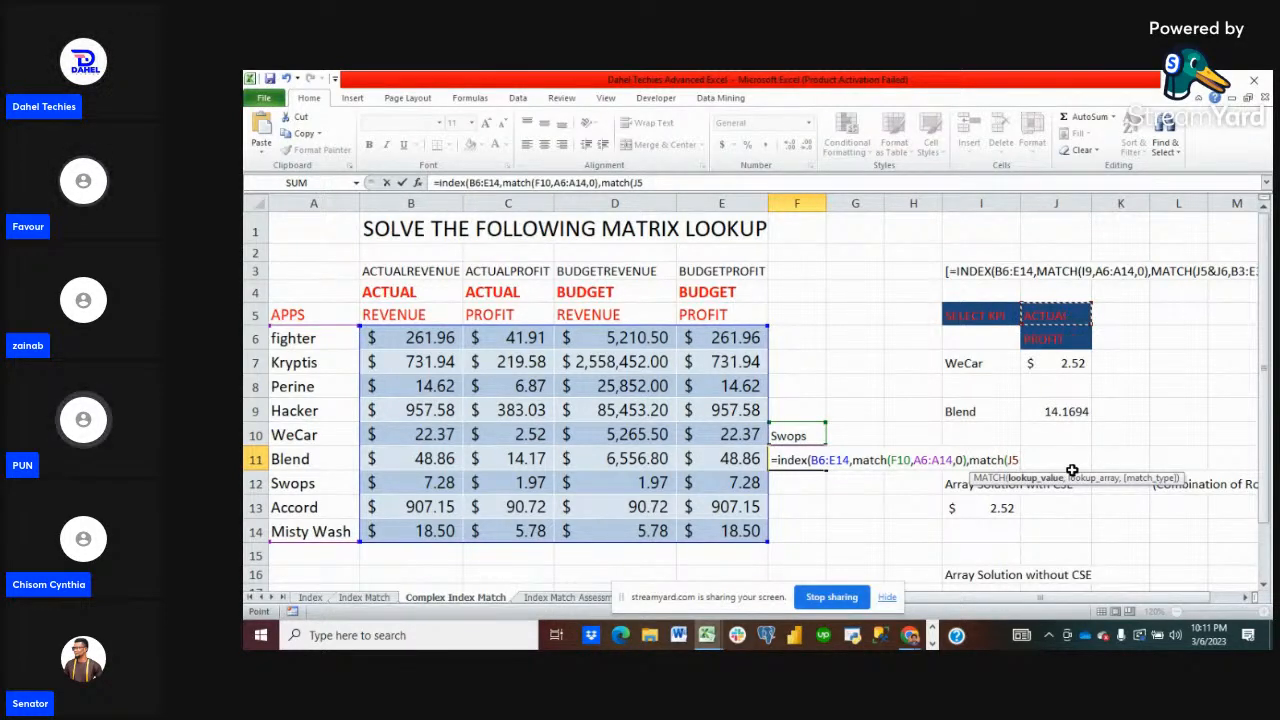
pyautogui.write('&')
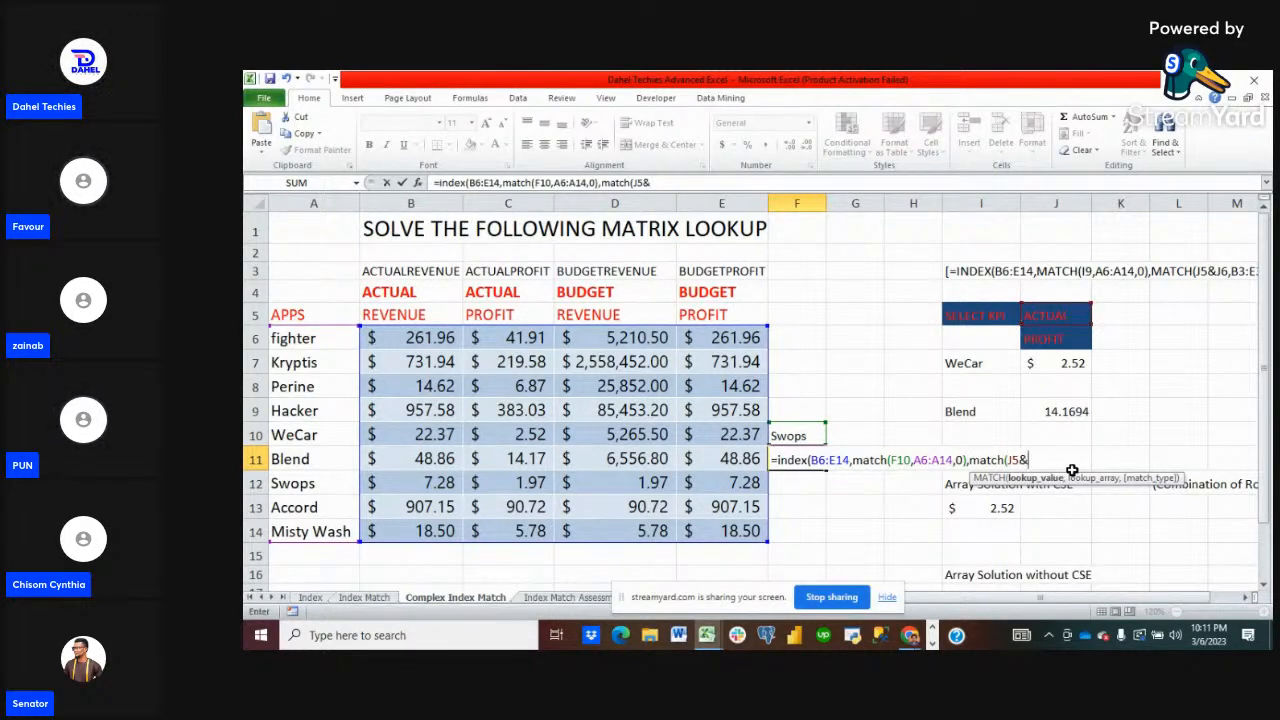
pyautogui.click(1059, 340)
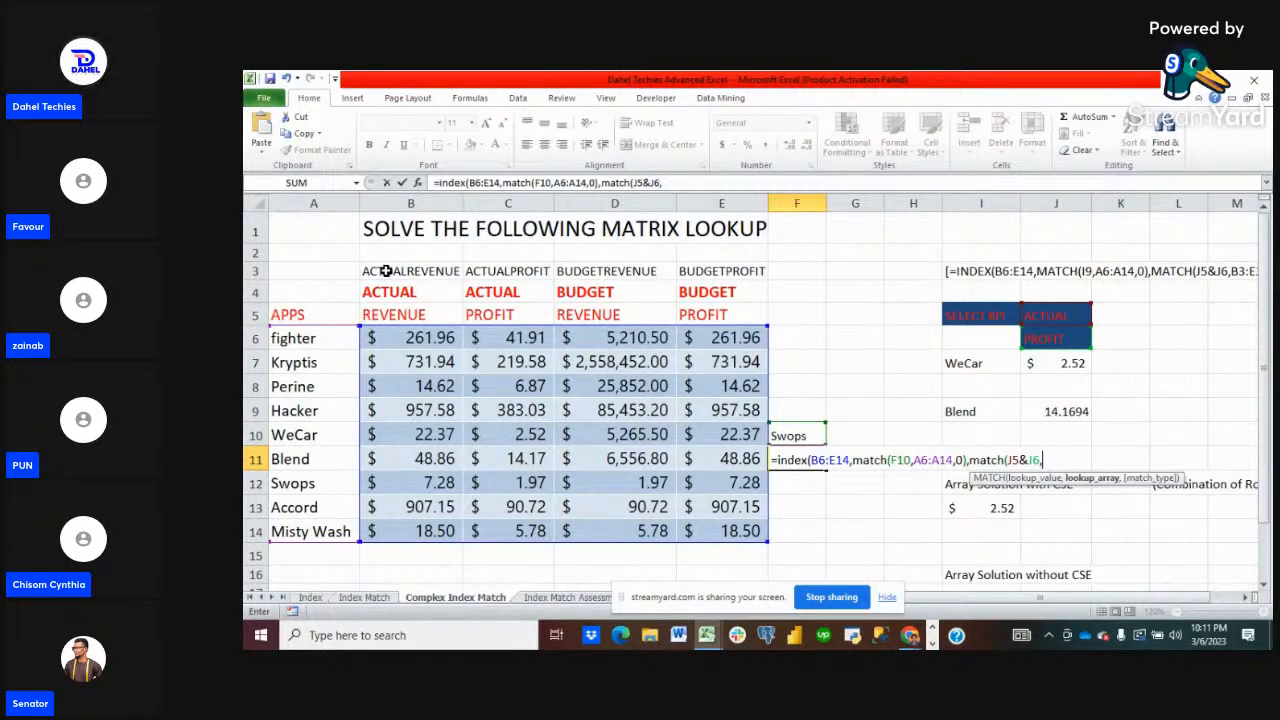
pyautogui.moveTo(386, 271); pyautogui.dragTo(752, 274)
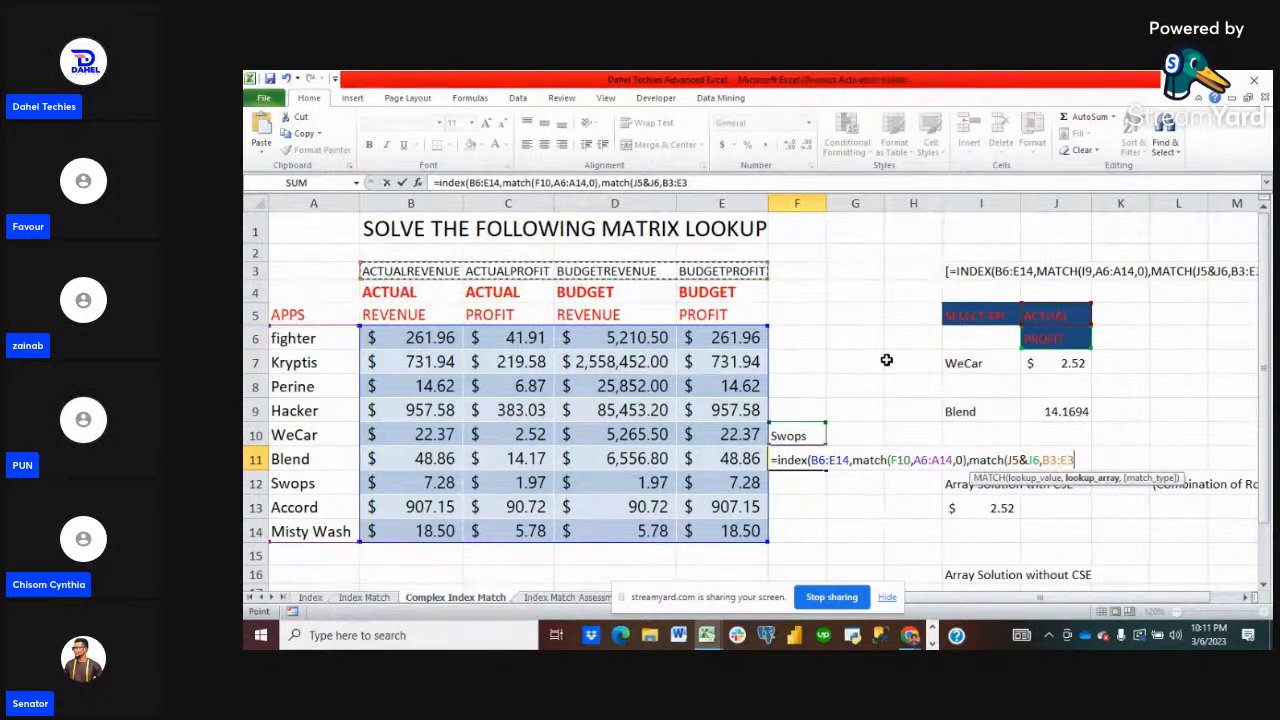
pyautogui.write(',')
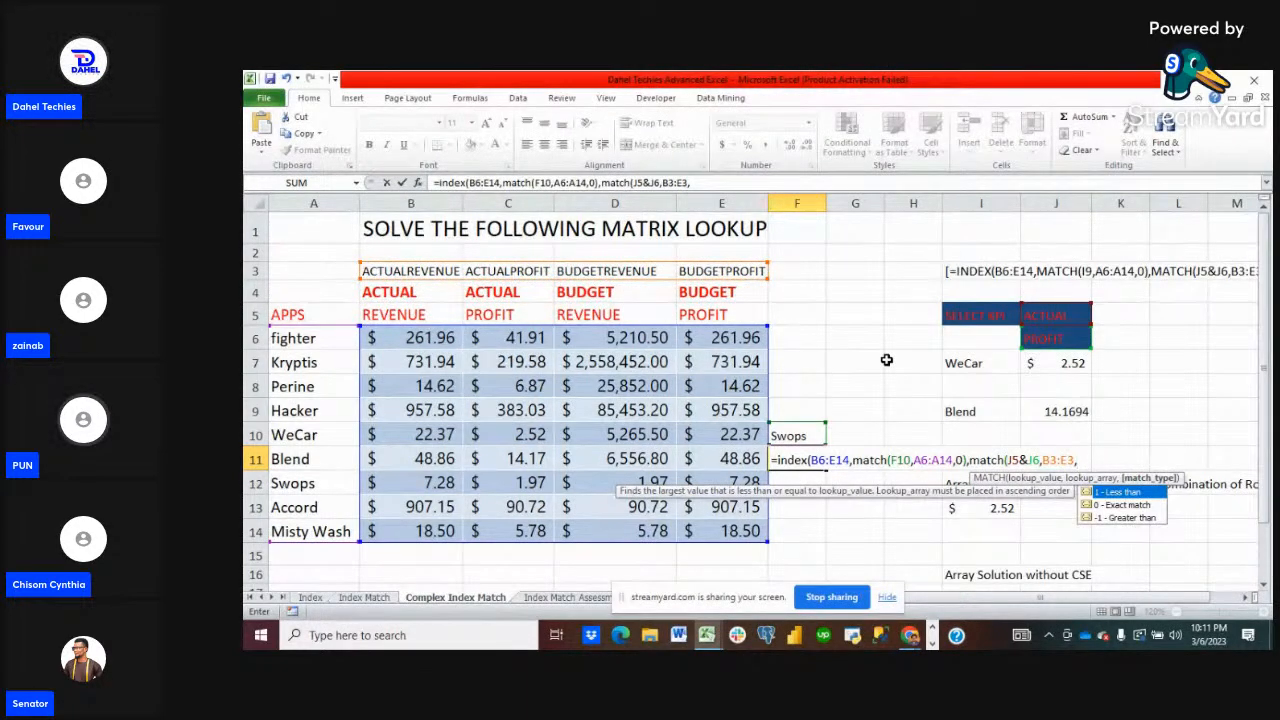
pyautogui.write('0))')
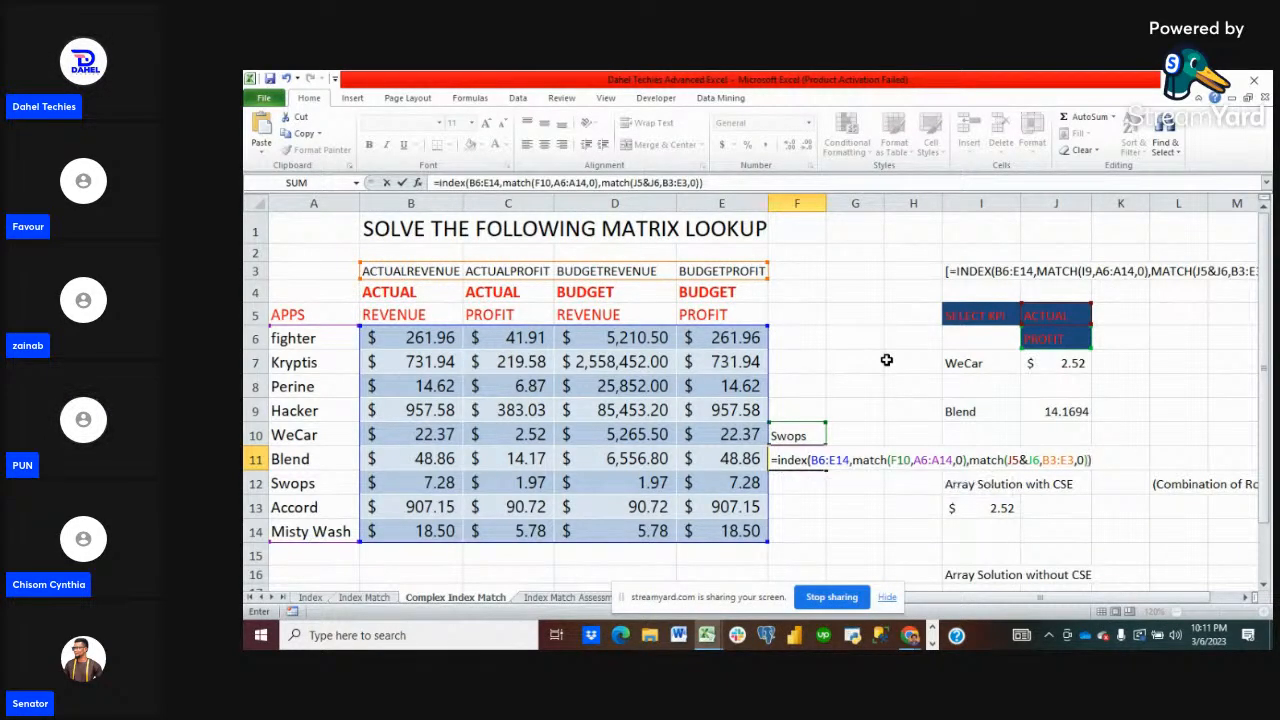
pyautogui.press('Return')
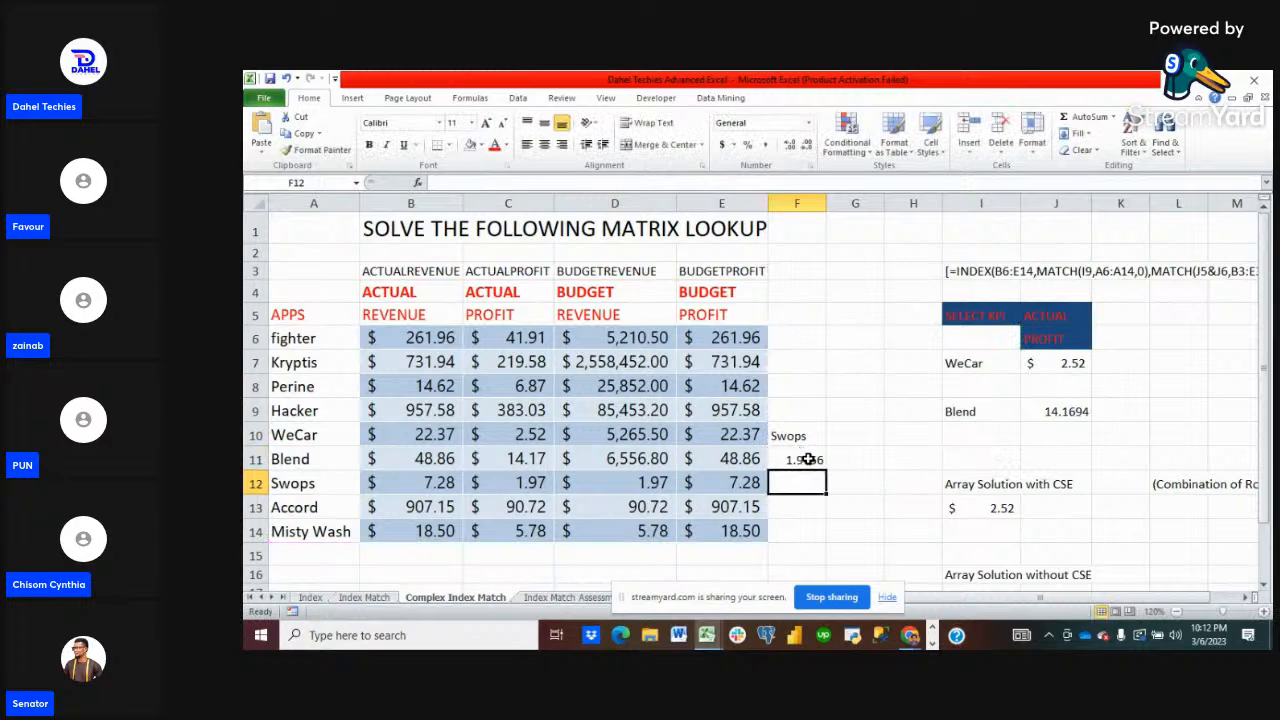
pyautogui.click(807, 459)
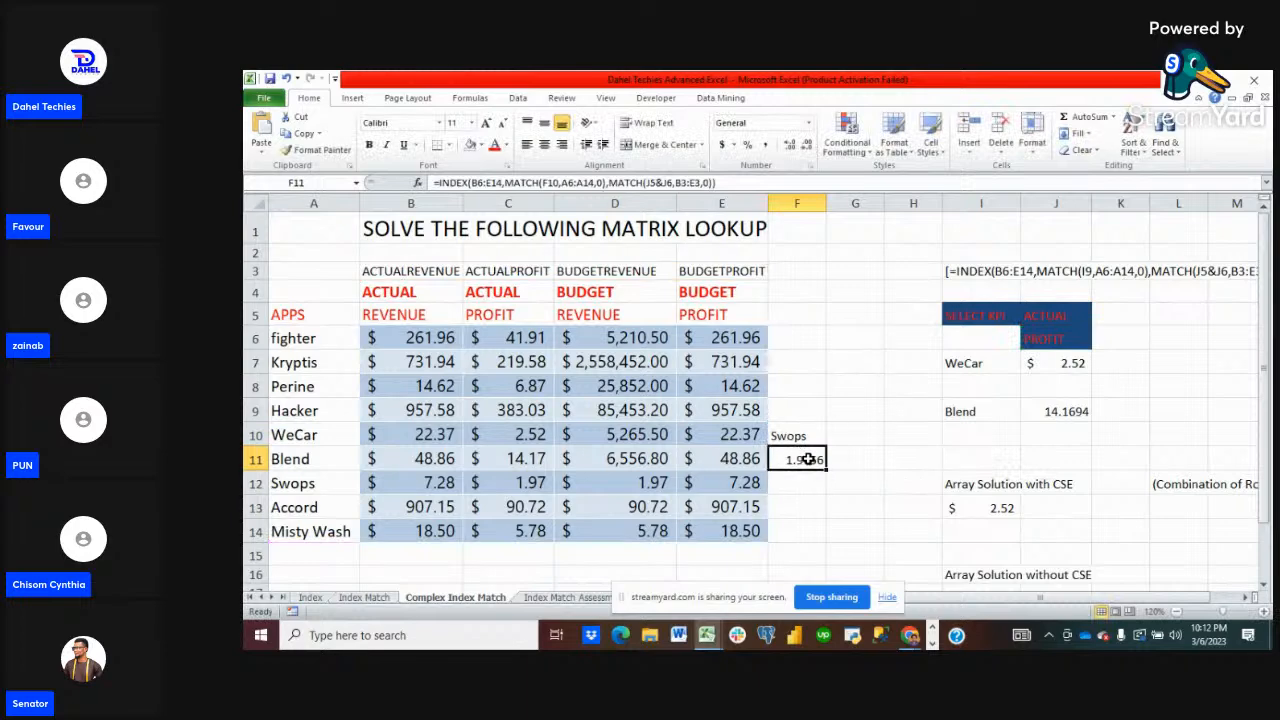
# - Set the KPI selections to BUDGET in J5 and REVENUE in J6, and view the lookup results down the sheet
pyautogui.click(1075, 320)
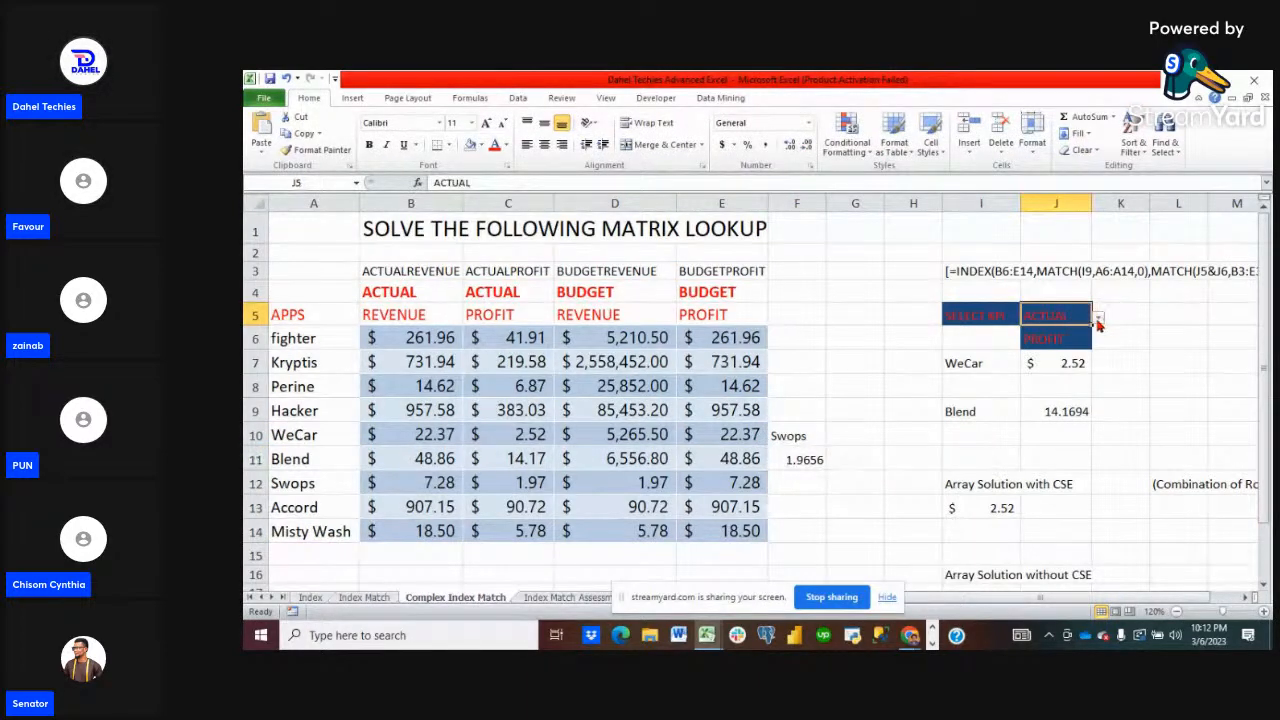
pyautogui.click(1098, 318)
pyautogui.click(1052, 347)
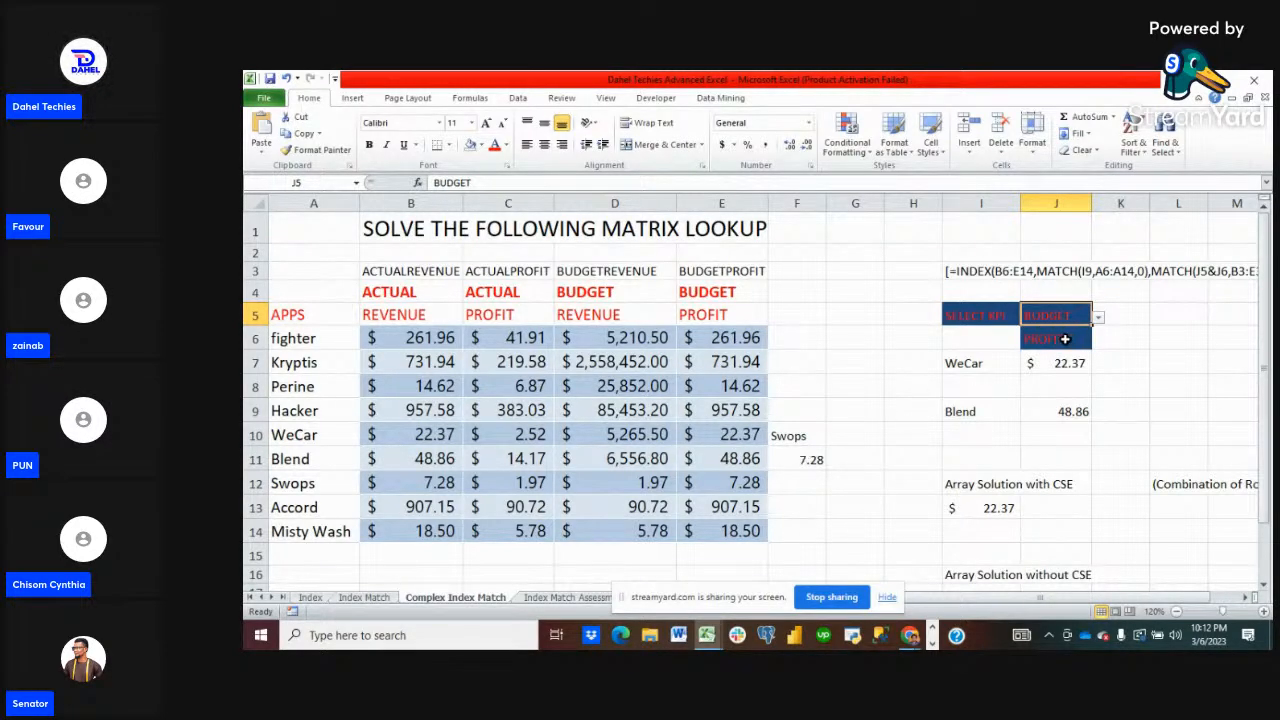
pyautogui.click(1066, 340)
pyautogui.click(1099, 345)
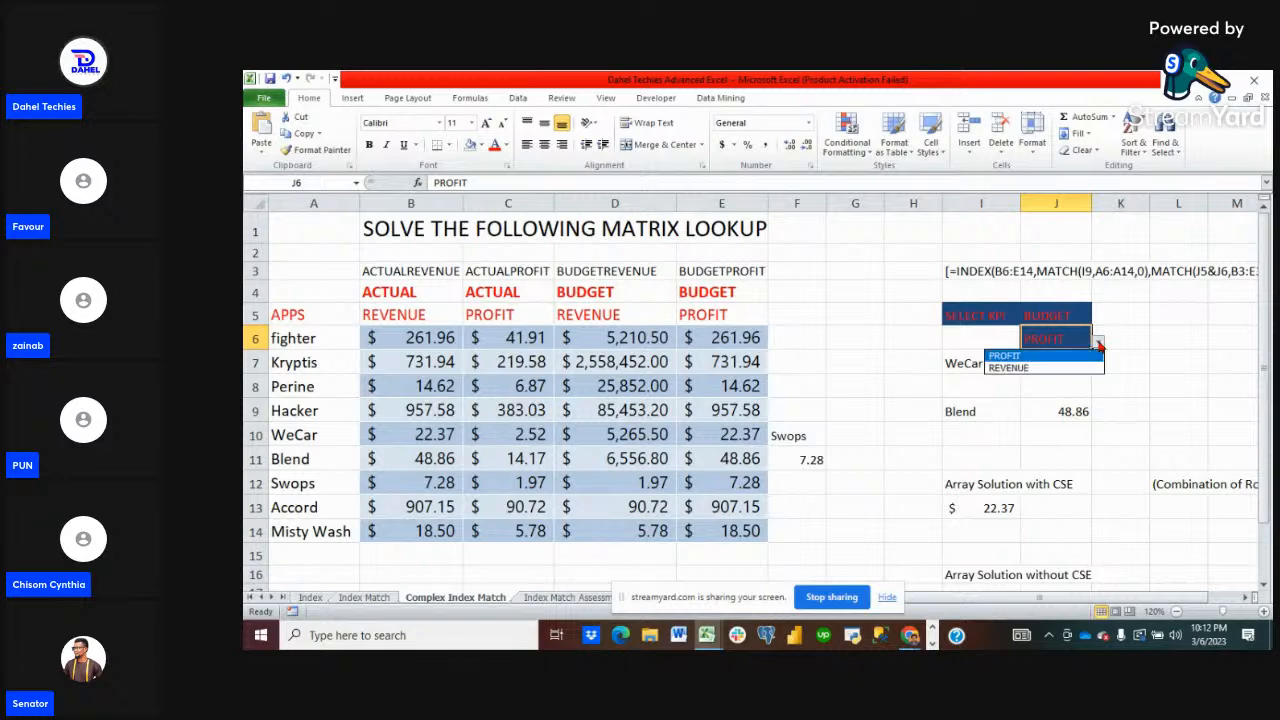
pyautogui.click(1049, 368)
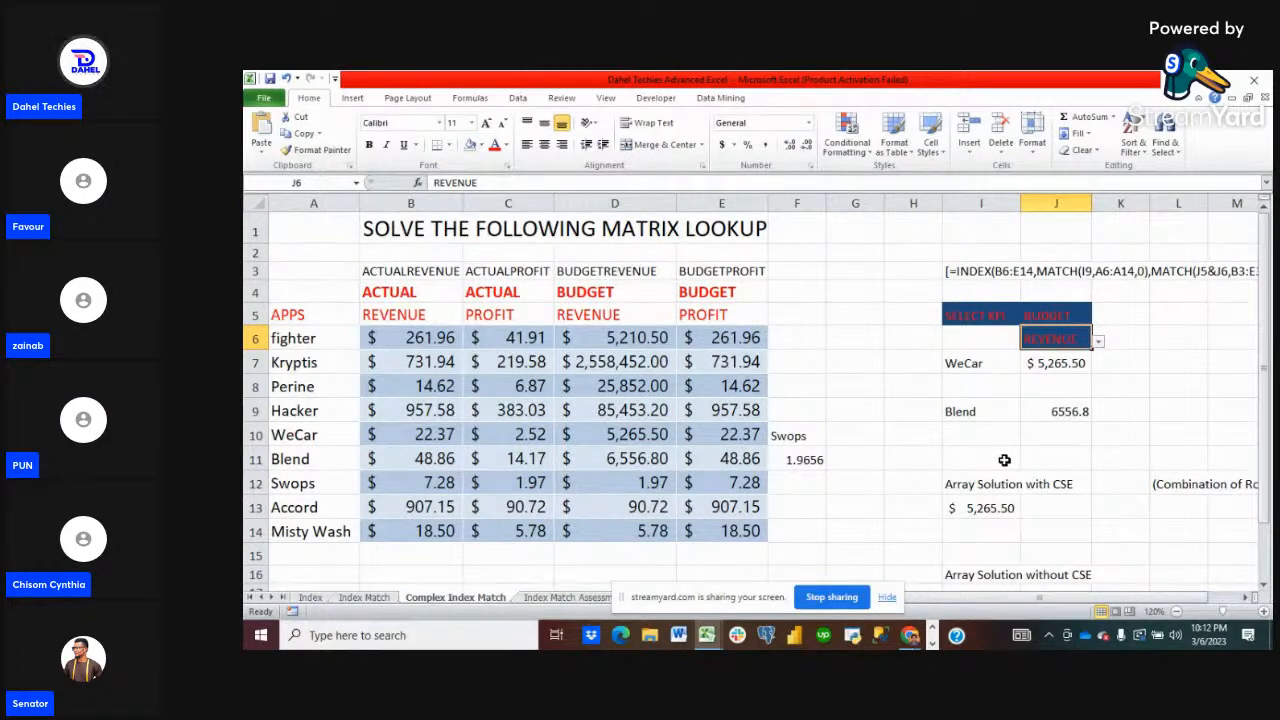
pyautogui.scroll(-3, 1004, 460)
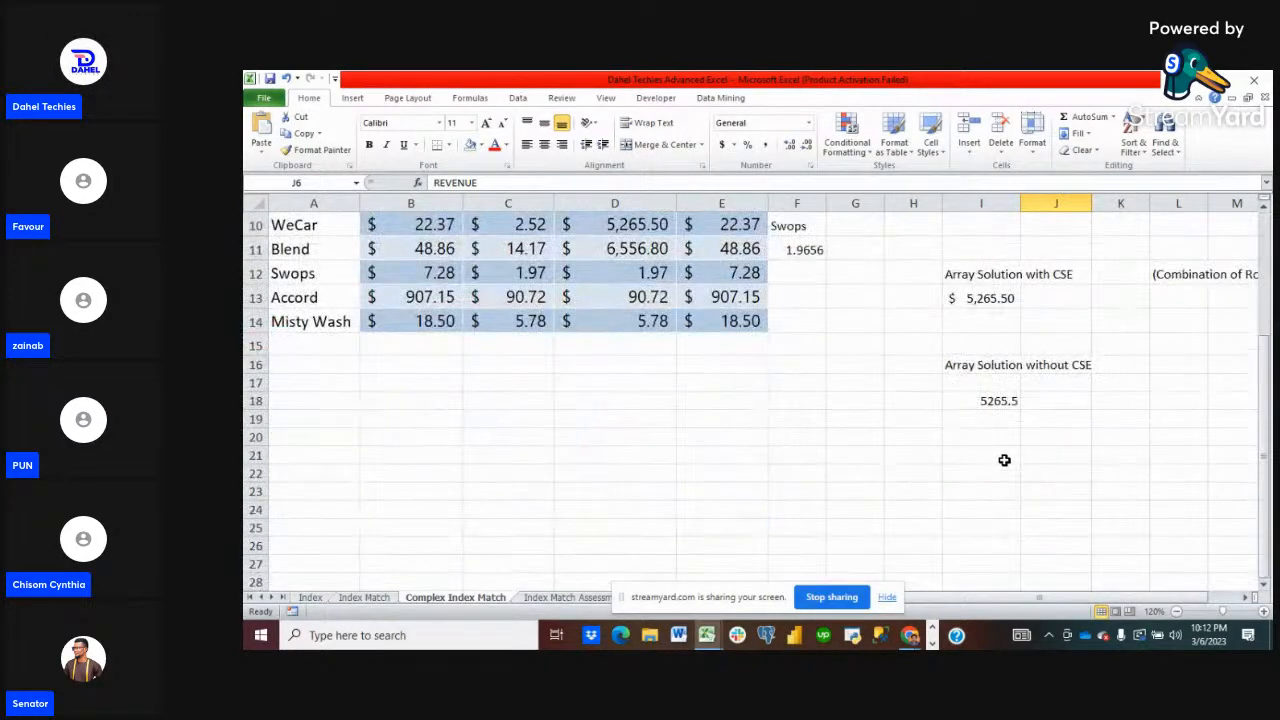
pyautogui.scroll(2, 1004, 460)
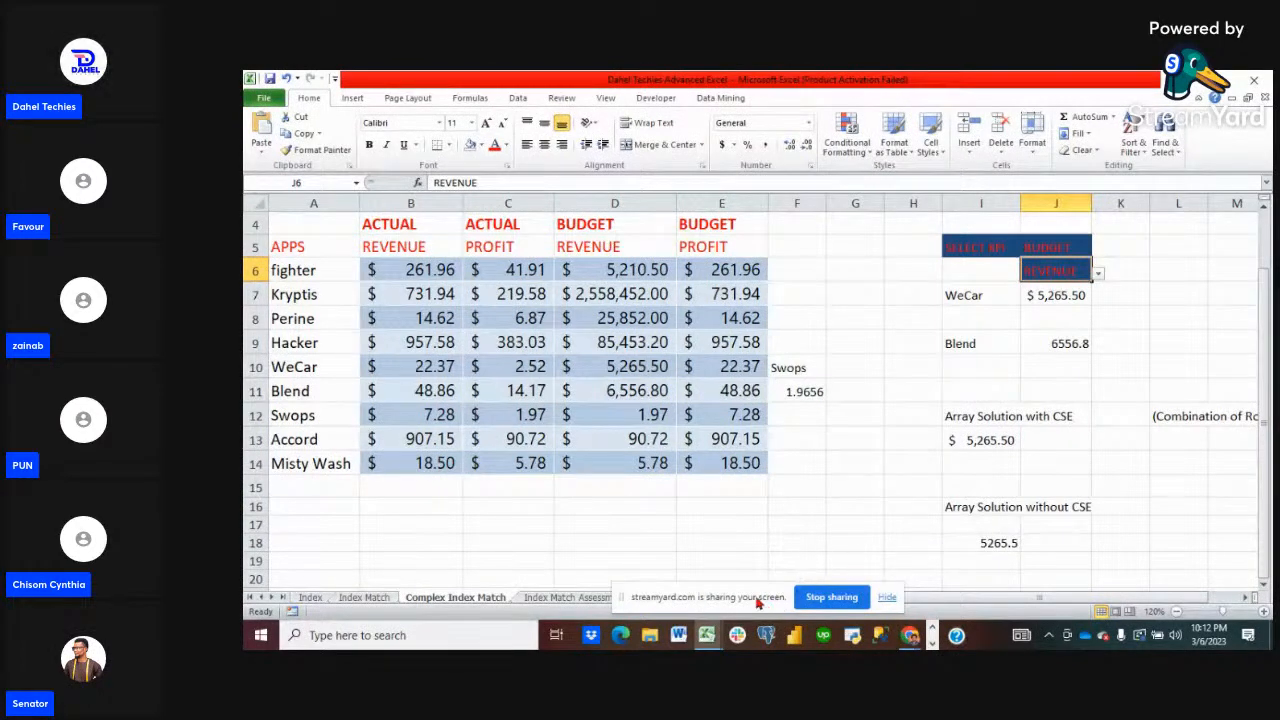
# - Move the screen-sharing notice off the sheet tabs and switch to the StreamYard studio in Chrome
pyautogui.moveTo(757, 603); pyautogui.dragTo(792, 535)
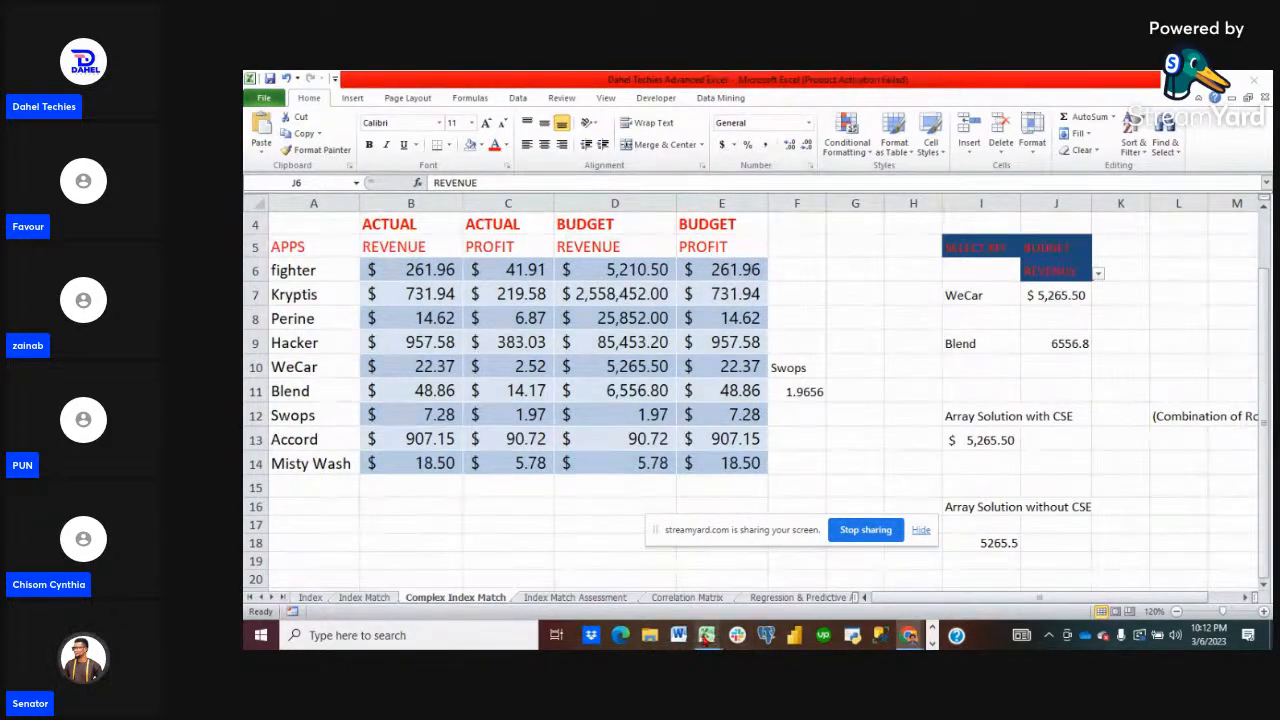
pyautogui.moveTo(707, 637)
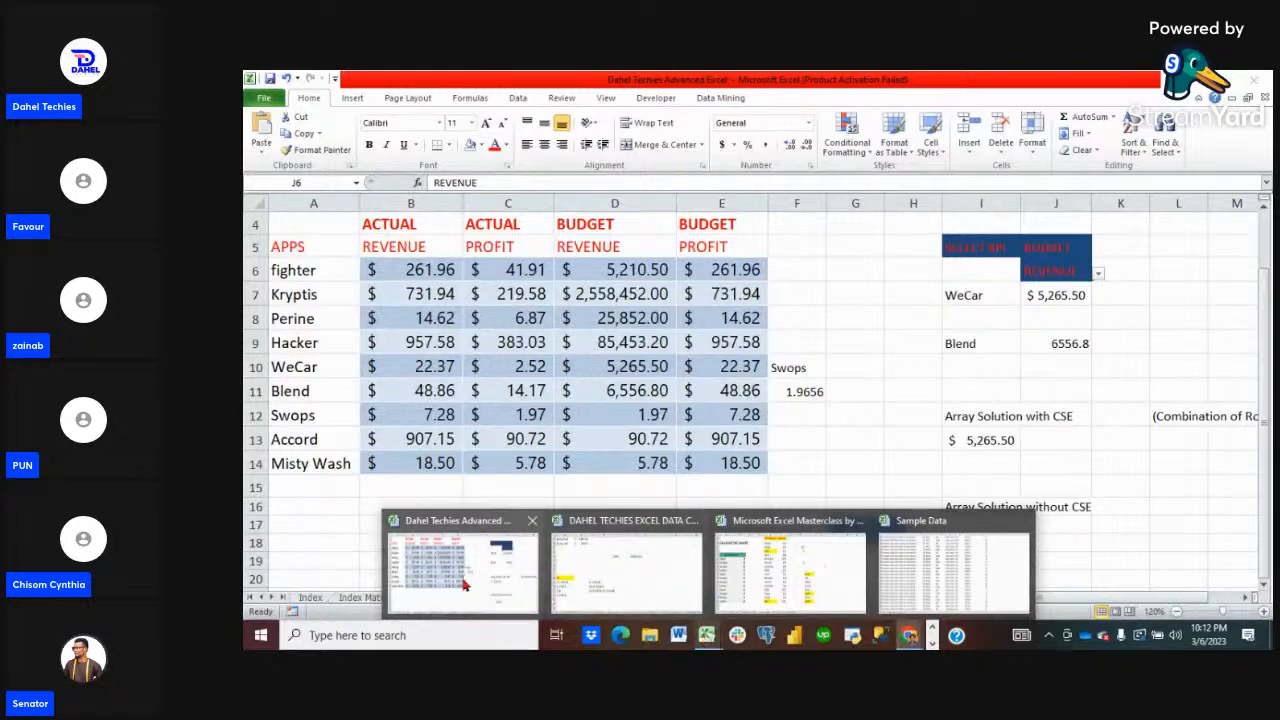
pyautogui.click(537, 568)
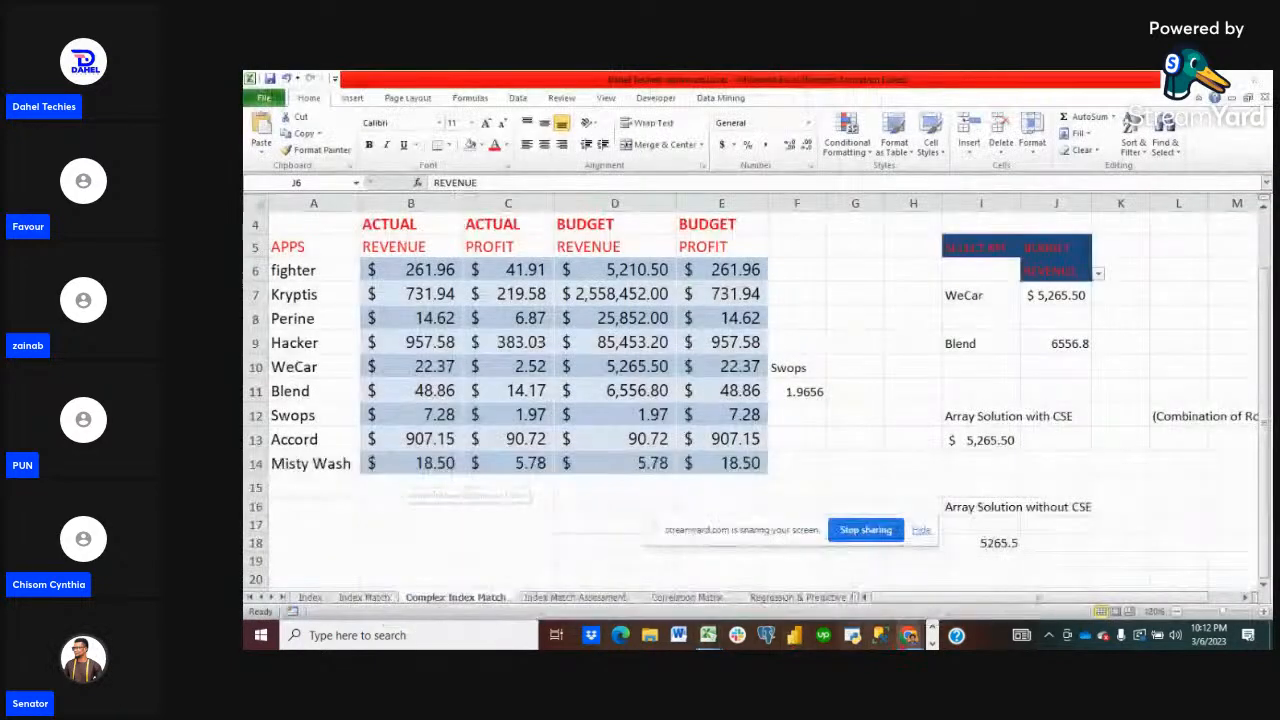
pyautogui.moveTo(910, 637)
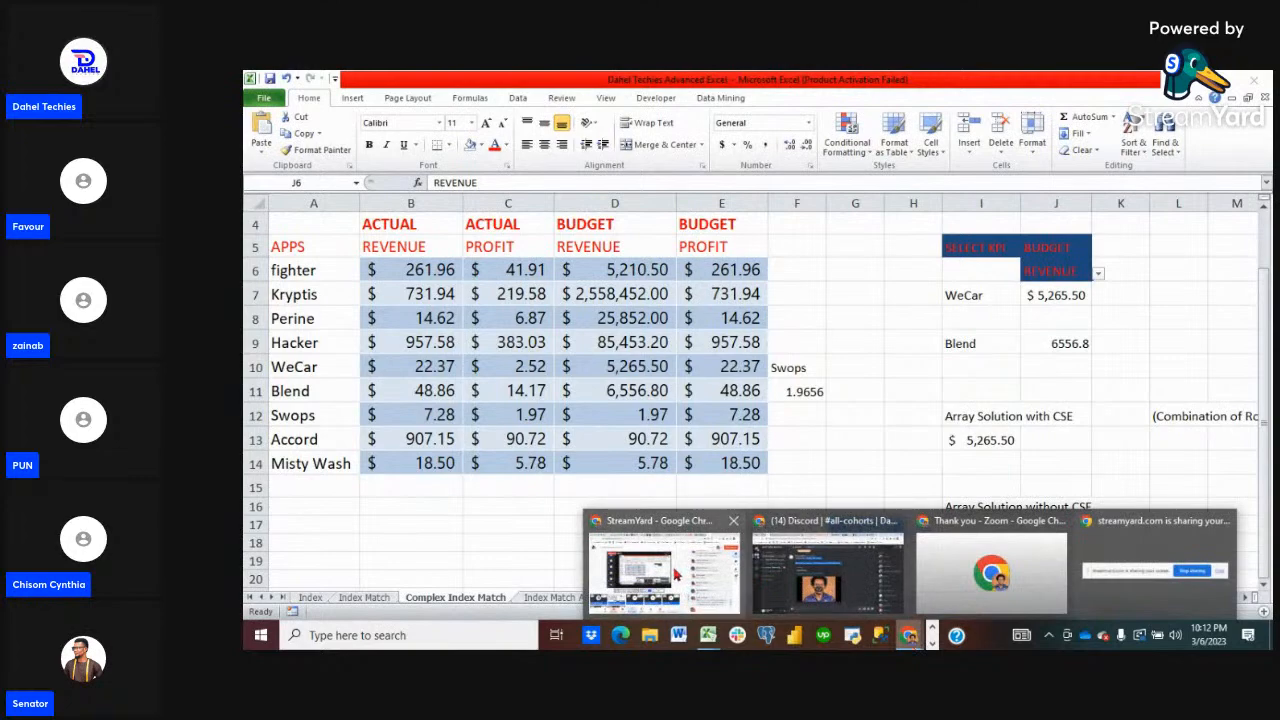
pyautogui.click(663, 570)
pyautogui.moveTo(432, 528)
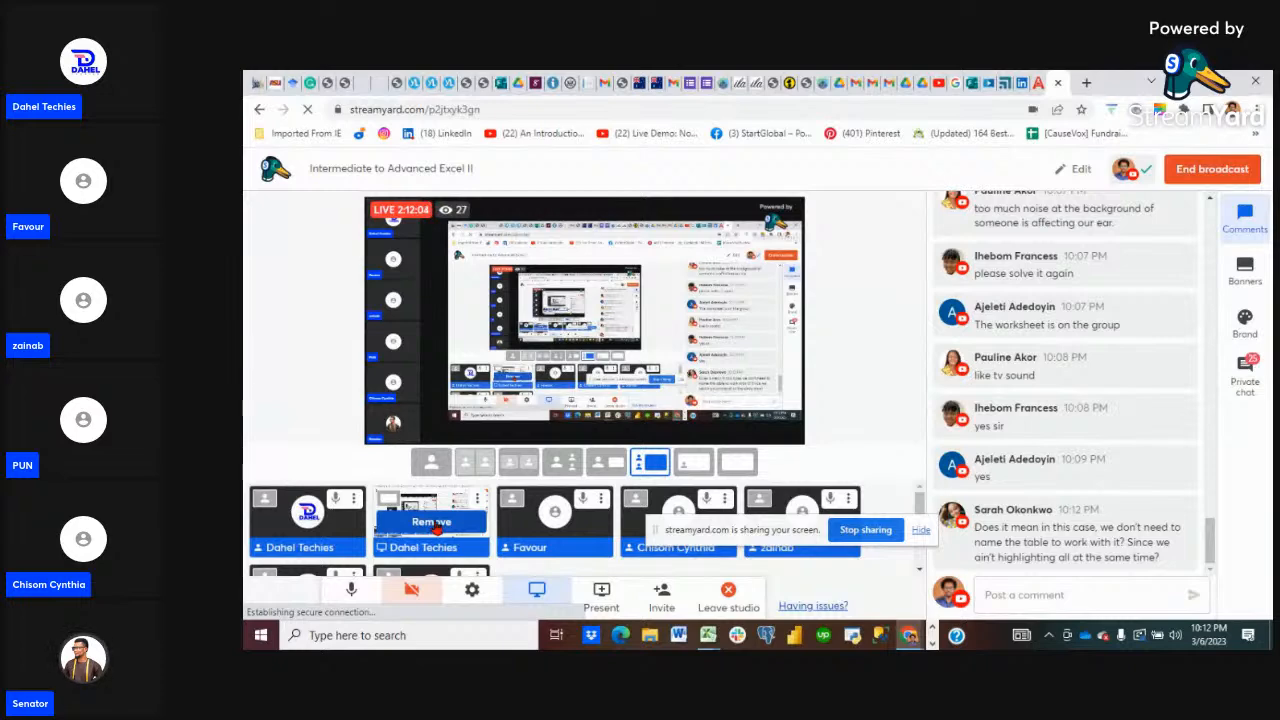
# - Switch to the Dahel Techies Advanced Excel workbook and move the screen-sharing notice to the empty cells below the data table
pyautogui.click(431, 522)
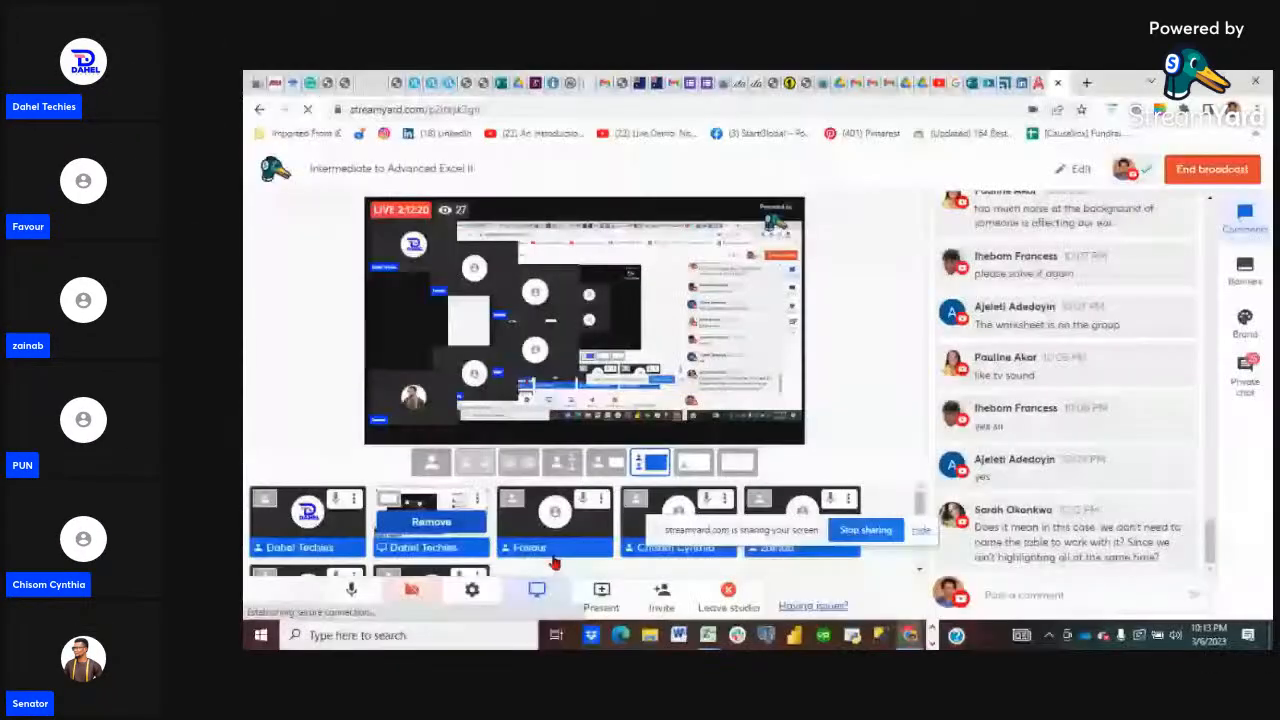
pyautogui.moveTo(707, 638)
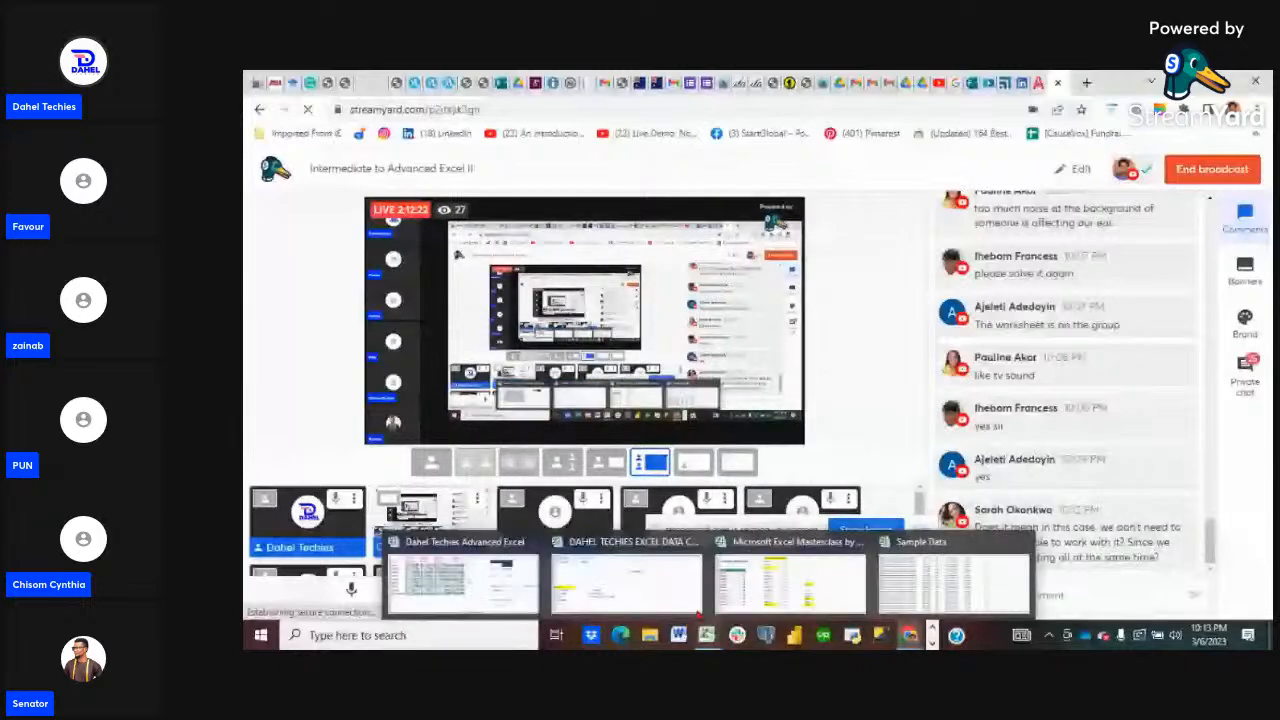
pyautogui.click(501, 571)
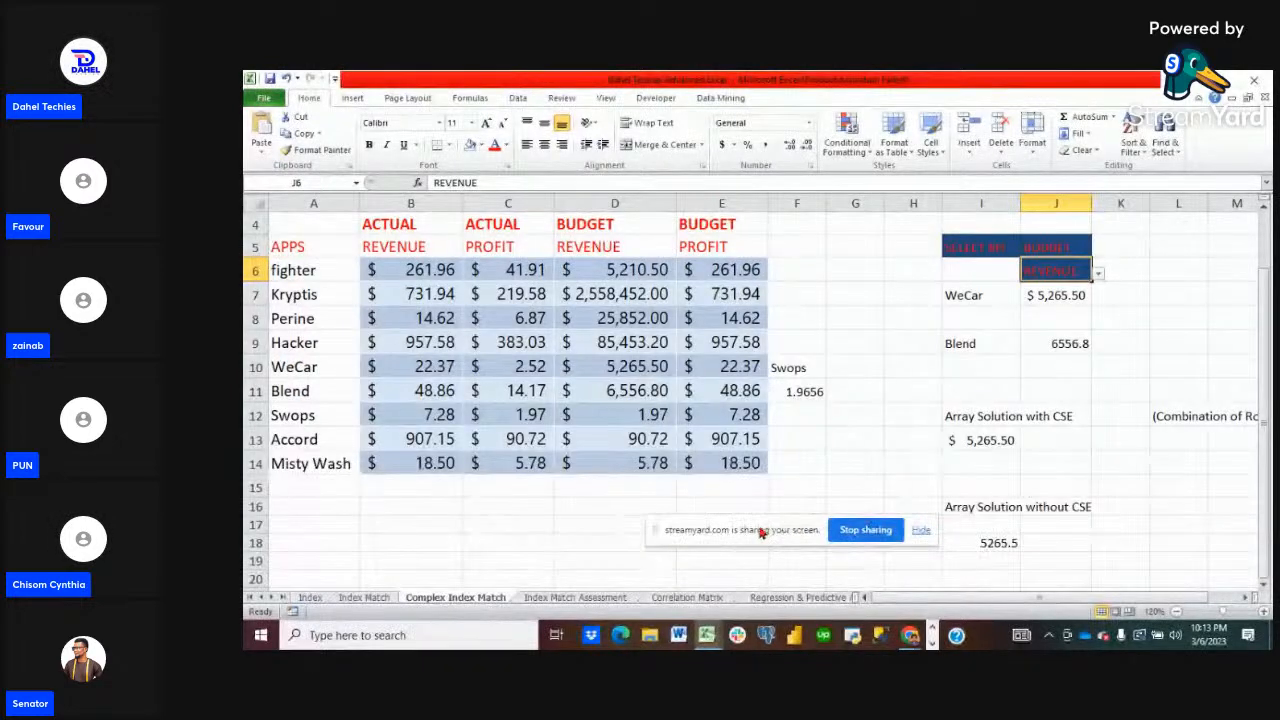
pyautogui.moveTo(757, 535); pyautogui.dragTo(413, 556)
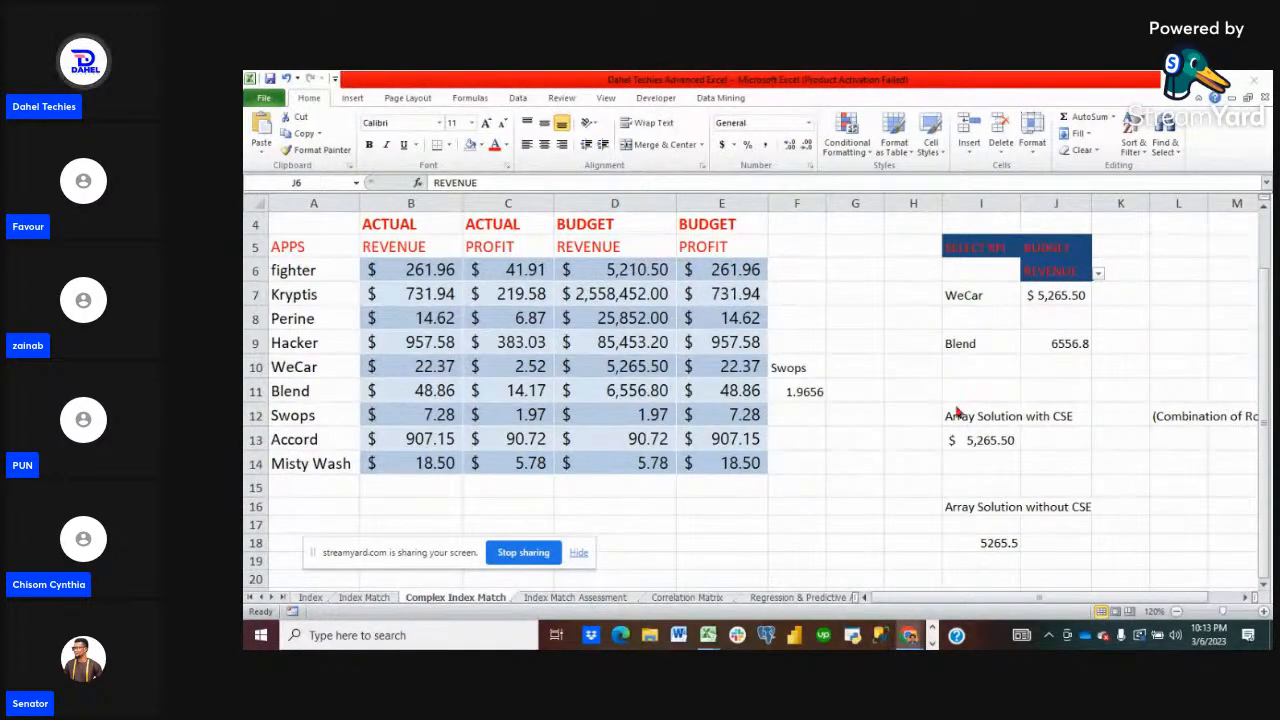
# - Try the range J5:J6 instead of J5&J6 as the column MATCH lookup value in the F11 formula
pyautogui.click(803, 393)
pyautogui.click(803, 393)
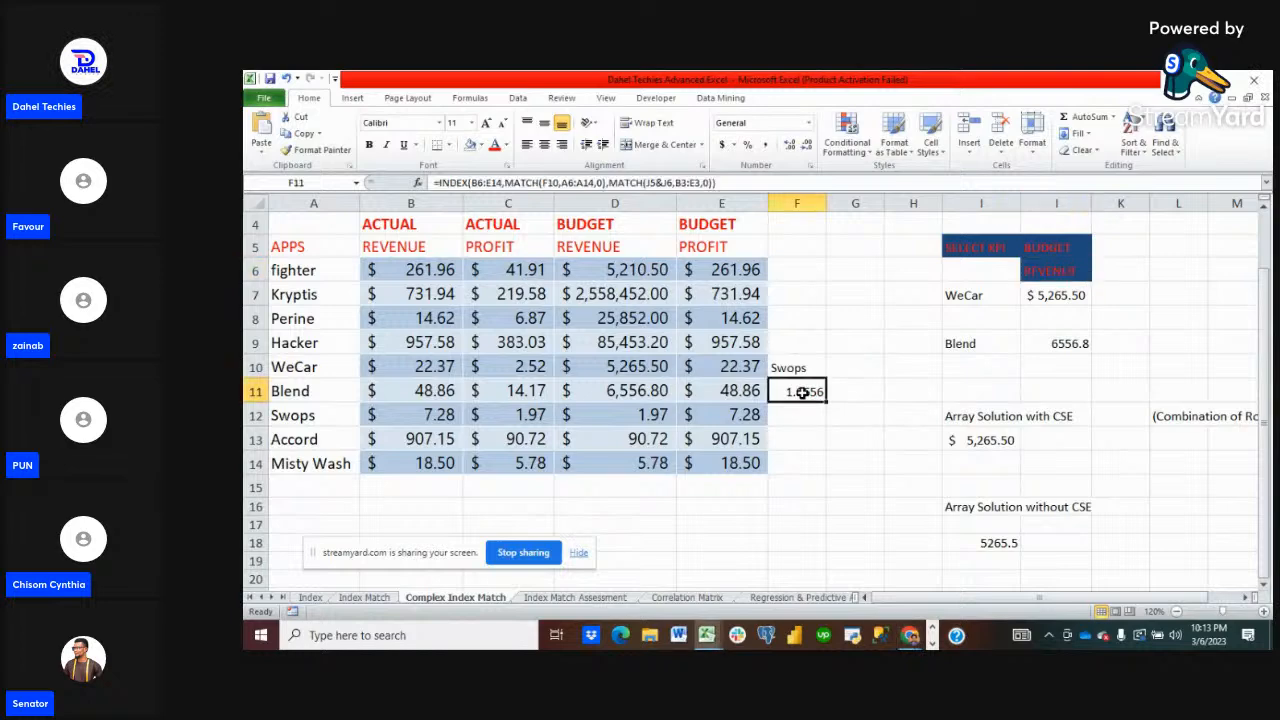
pyautogui.click(670, 183)
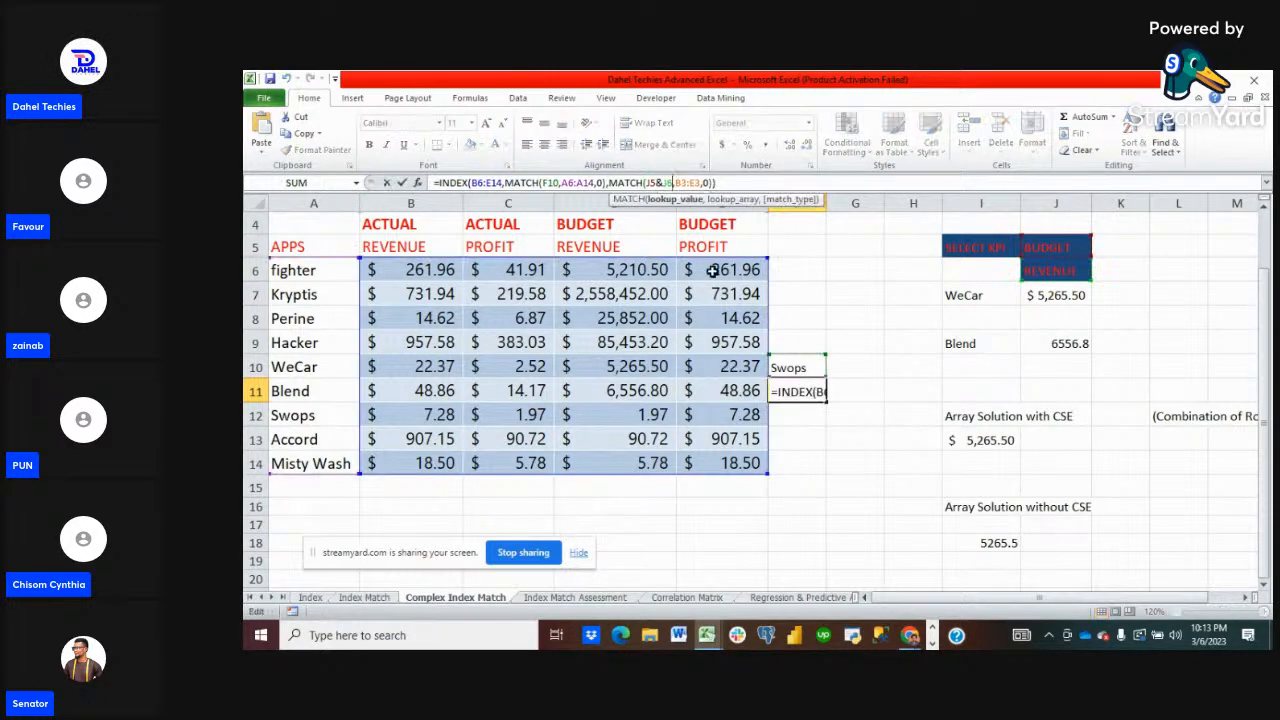
pyautogui.press('BackSpace')
pyautogui.press('BackSpace')
pyautogui.press('BackSpace')
pyautogui.press('BackSpace')
pyautogui.press('BackSpace')
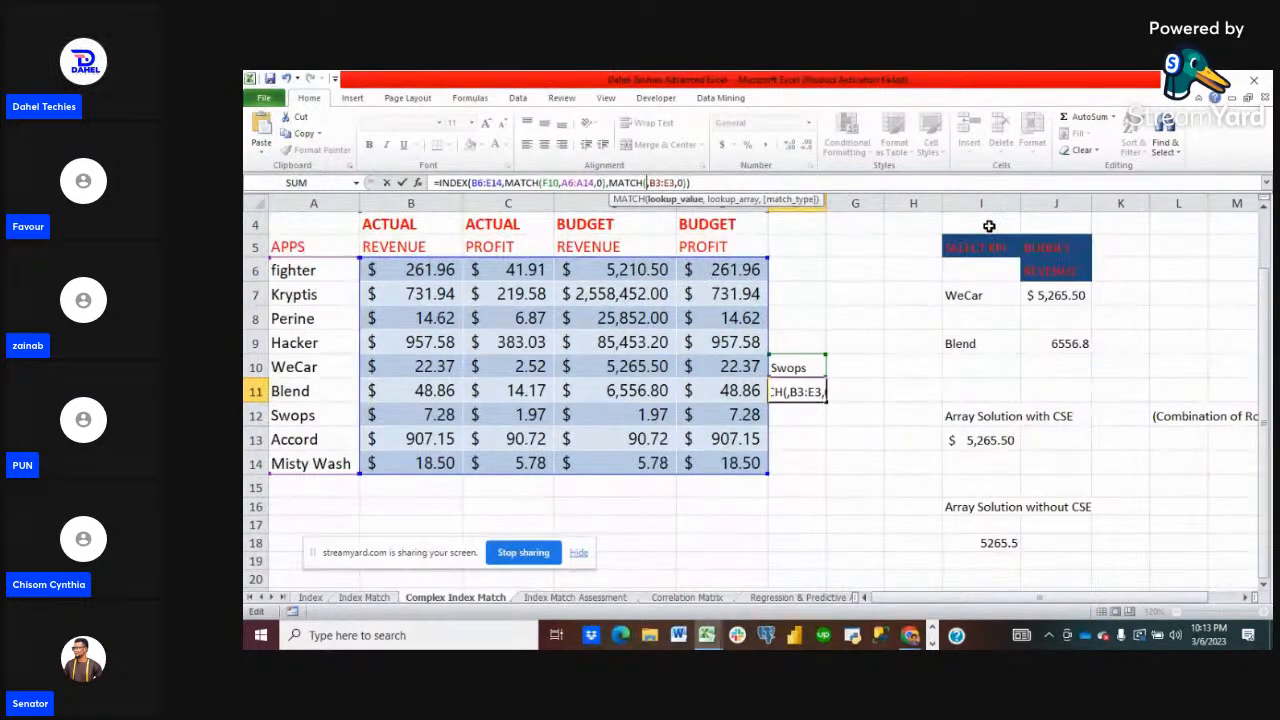
pyautogui.moveTo(1066, 246); pyautogui.dragTo(1070, 272)
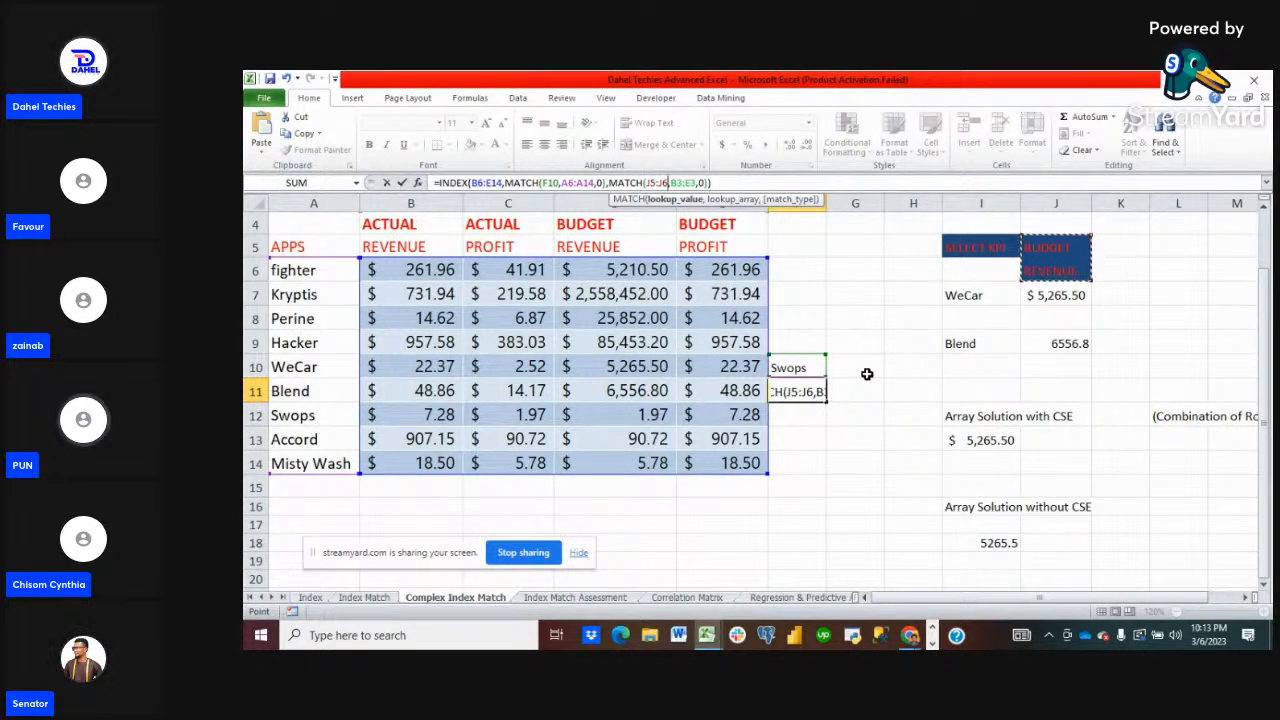
pyautogui.press('Return')
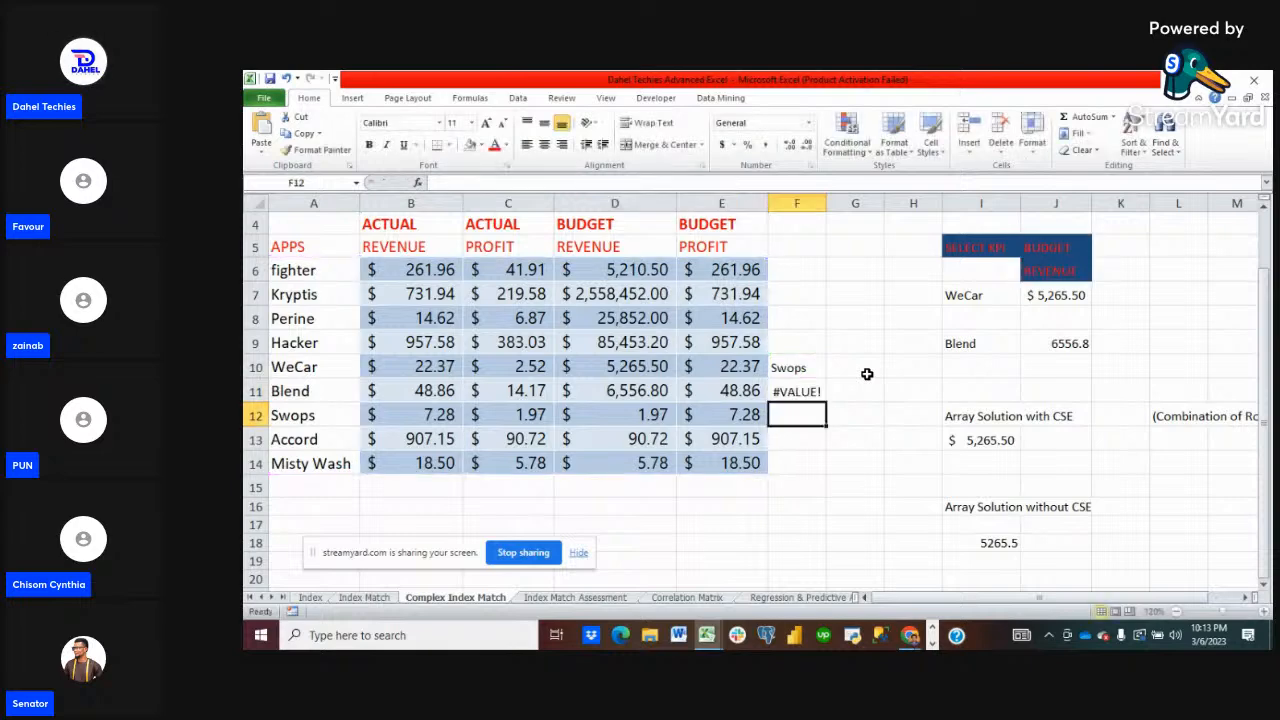
# - Restore the column MATCH lookup value in the F11 formula to J5&J6
pyautogui.click(809, 385)
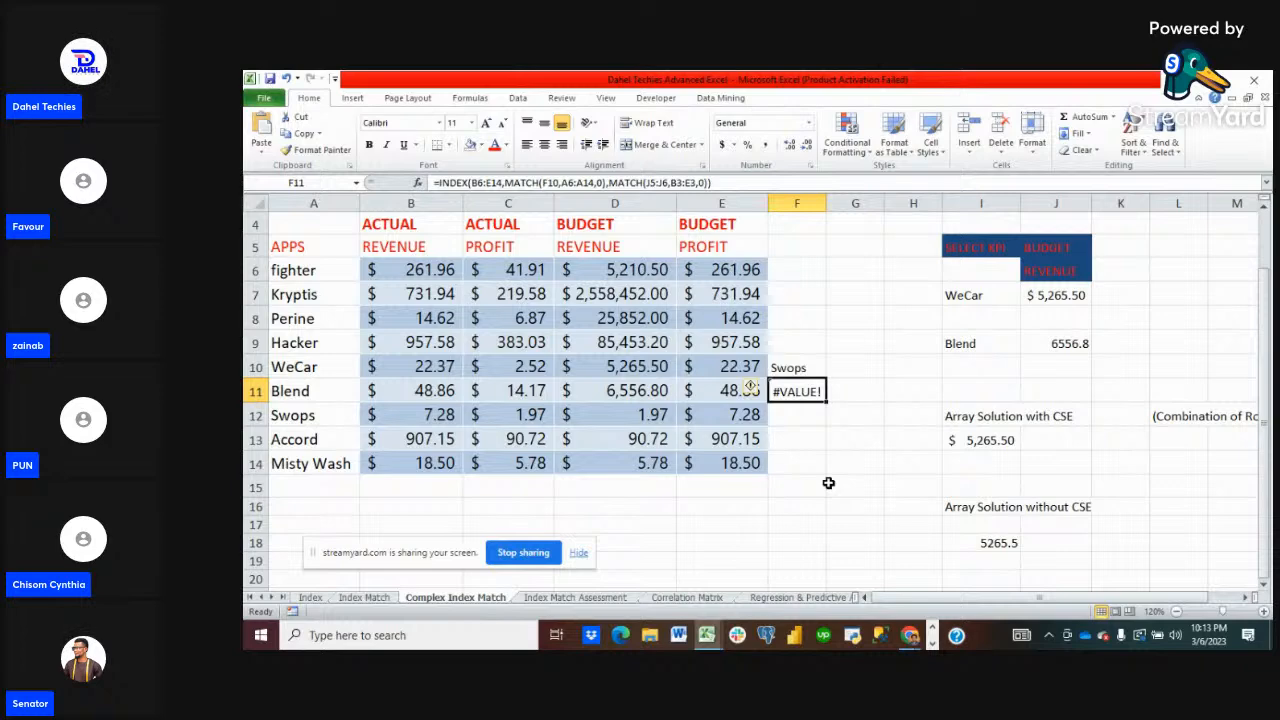
pyautogui.click(658, 183)
pyautogui.press('BackSpace')
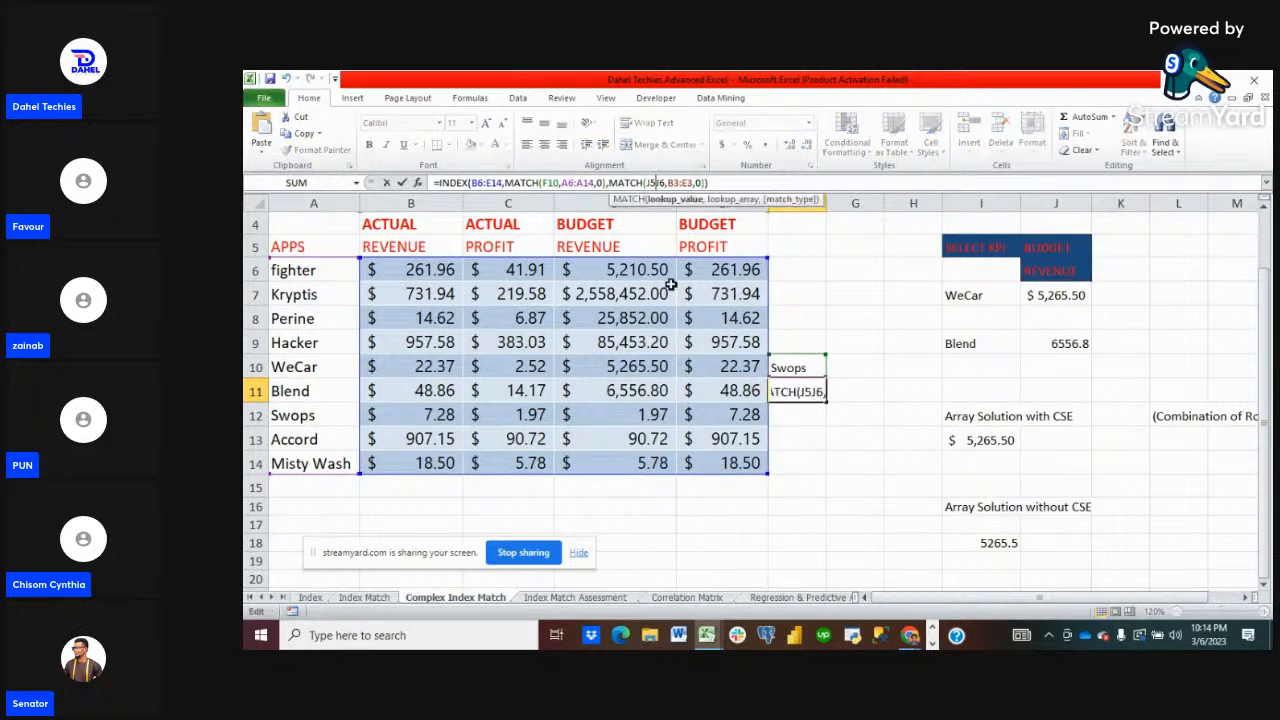
pyautogui.write('&')
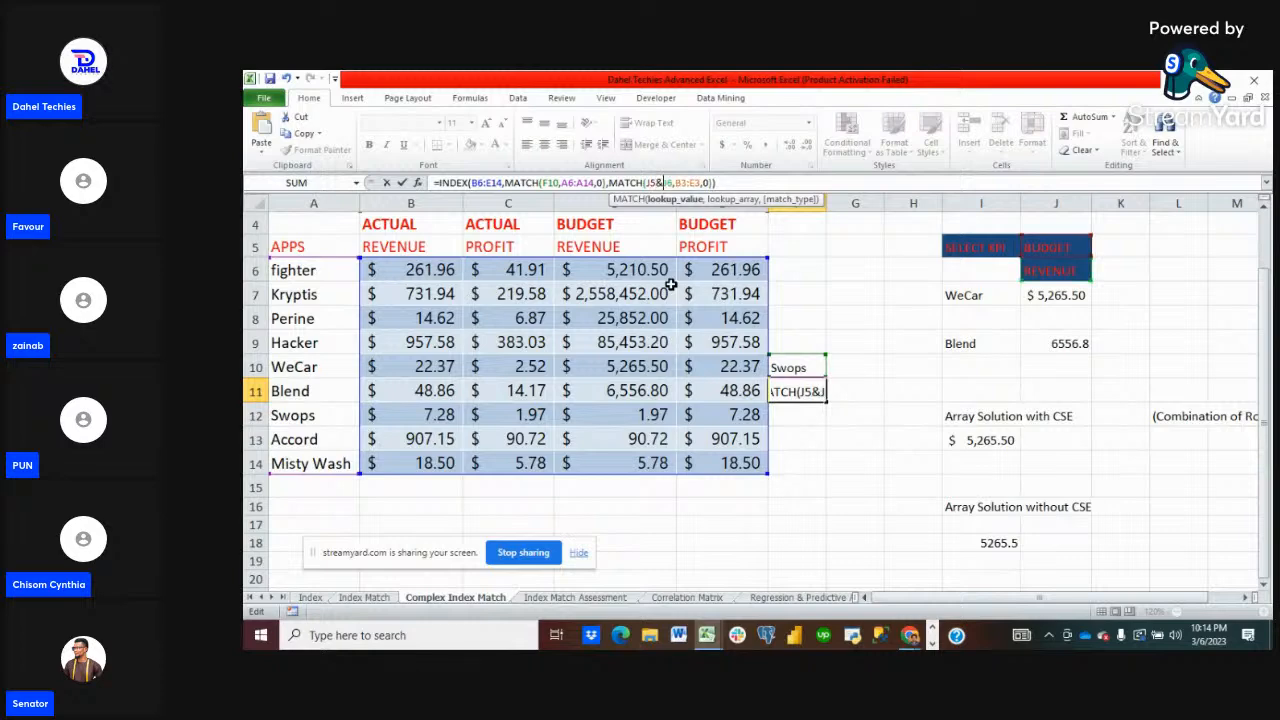
pyautogui.press('Return')
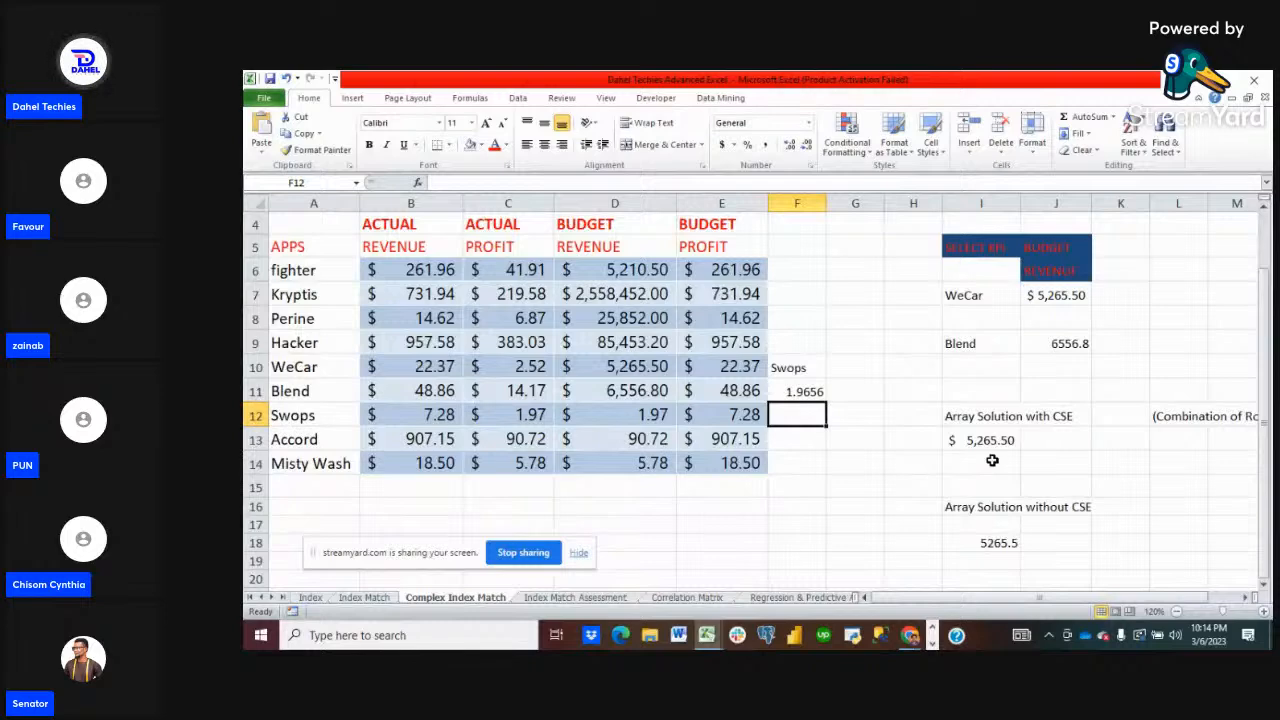
# - Compare the CSE array formula in I13 with the helper-row INDEX-MATCH formula in J9
pyautogui.hscroll(1, 992, 460)
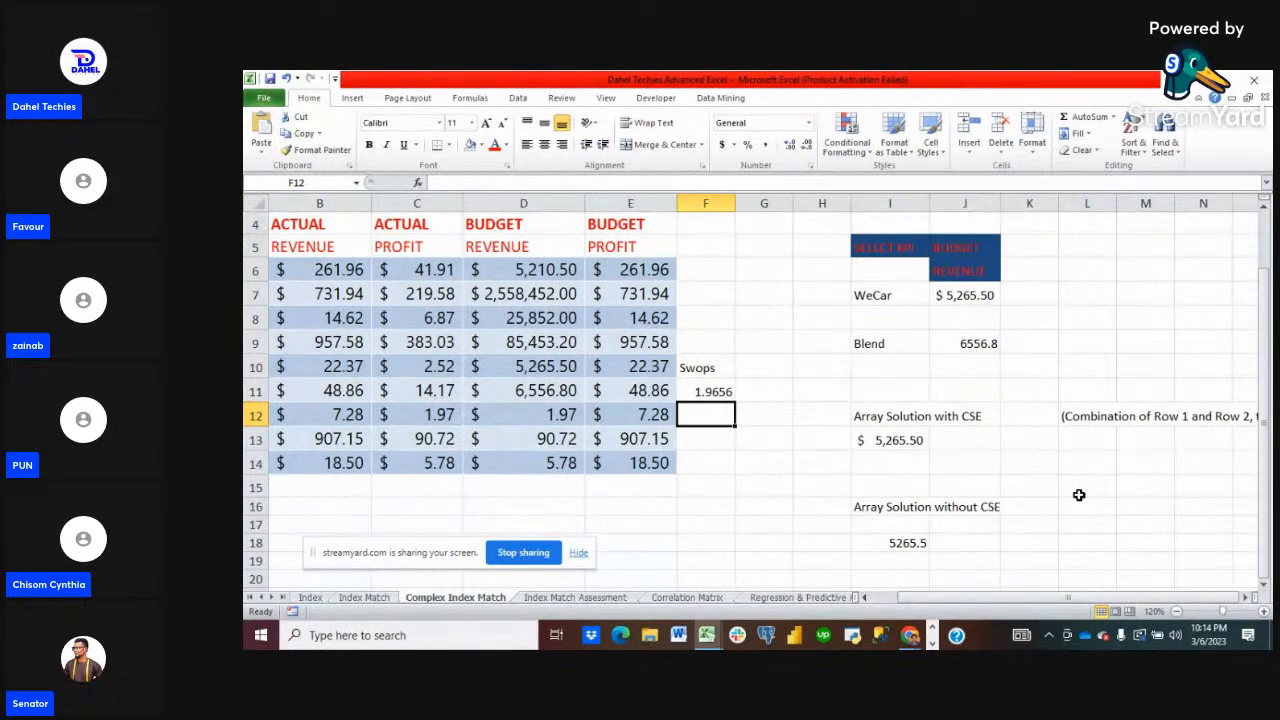
pyautogui.click(1252, 597)
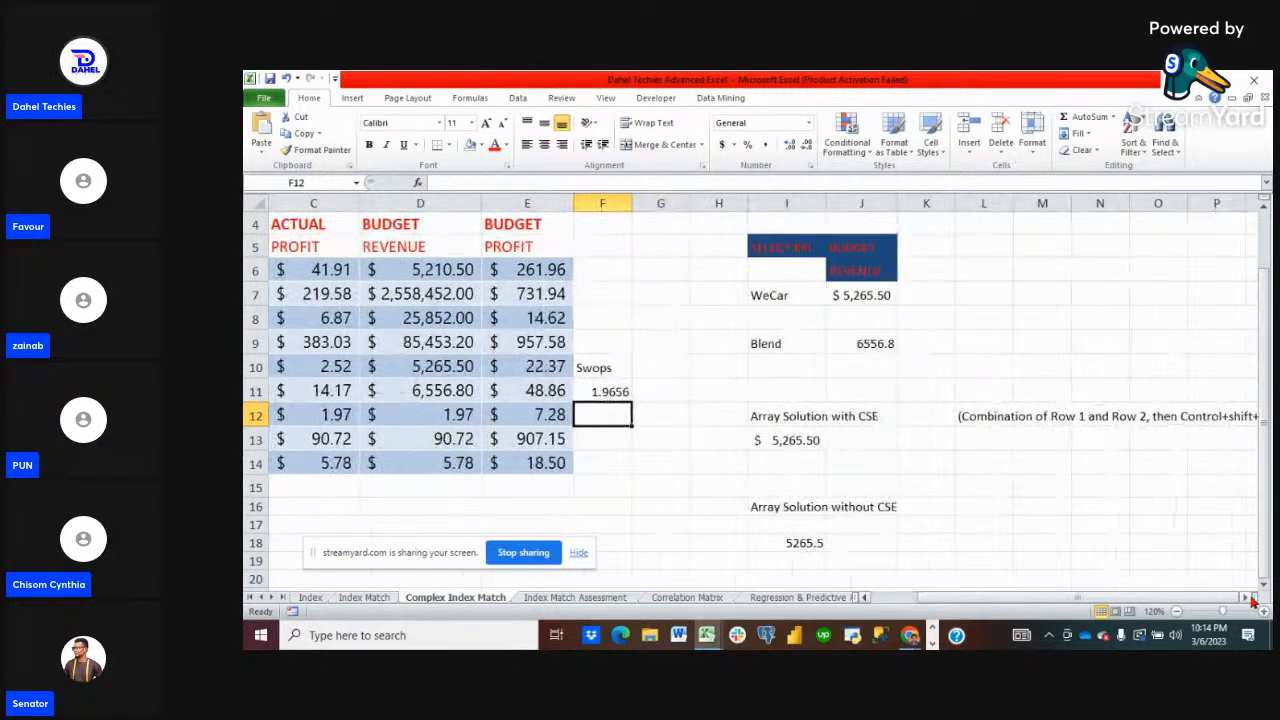
pyautogui.click(787, 440)
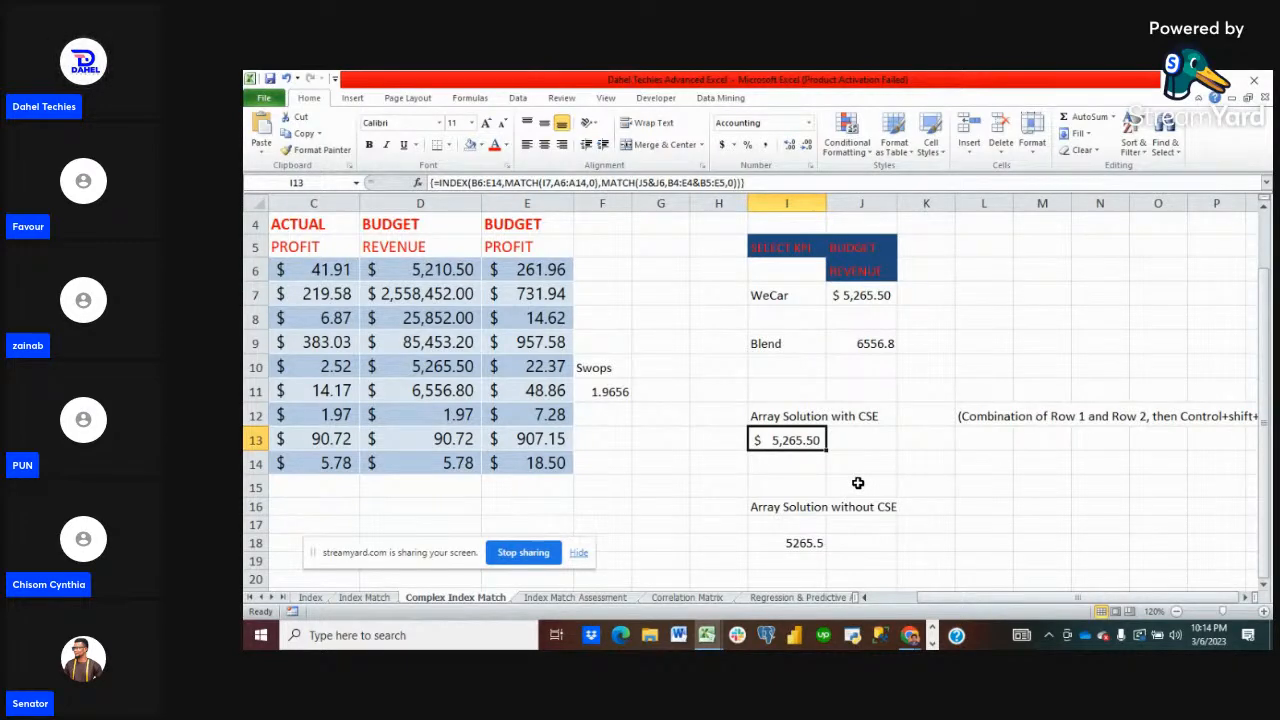
pyautogui.click(877, 342)
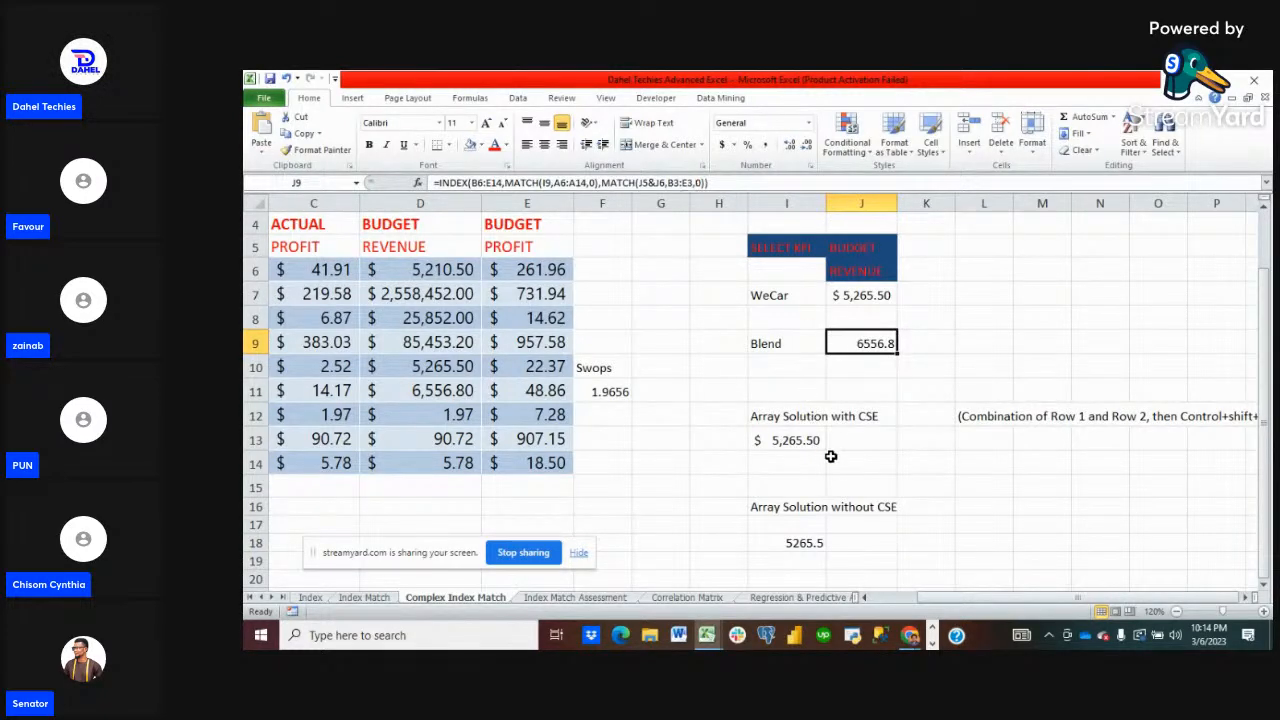
pyautogui.click(797, 445)
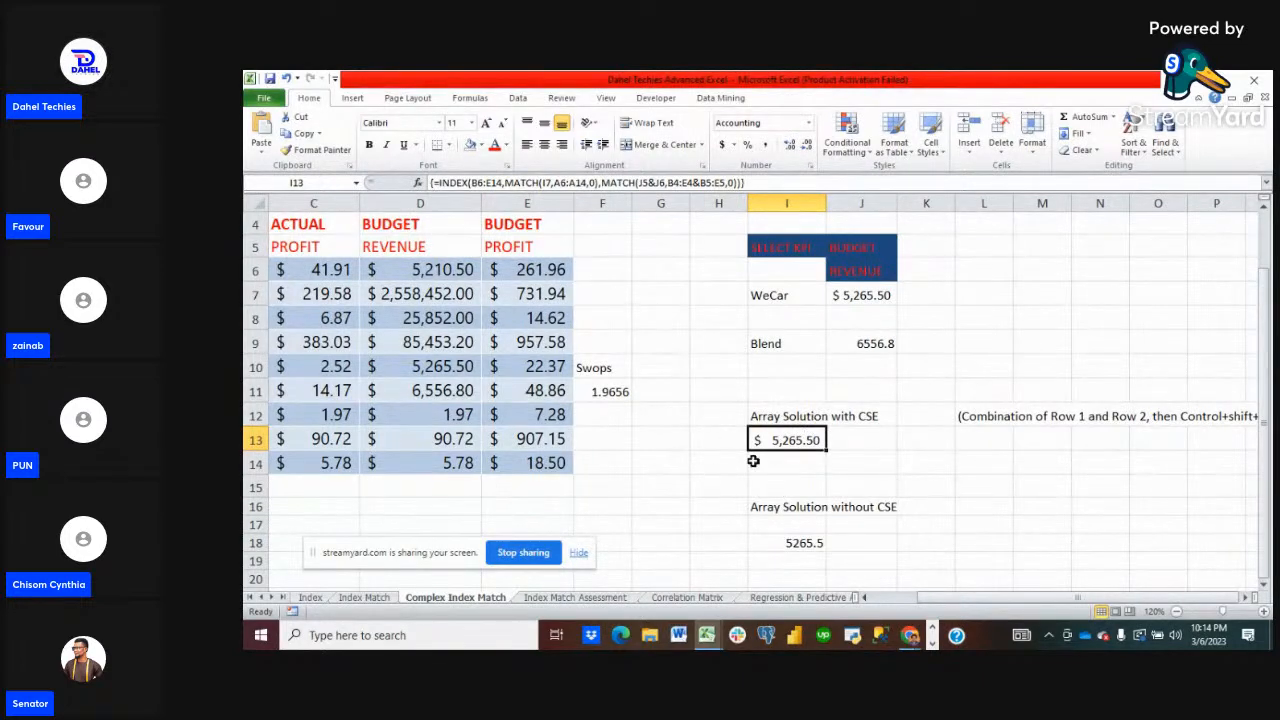
# - Enter Accord in H14 as the lookup app, and start an INDEX formula in I14 with the array B6:E14
pyautogui.click(716, 464)
pyautogui.hscroll(-2, 716, 466)
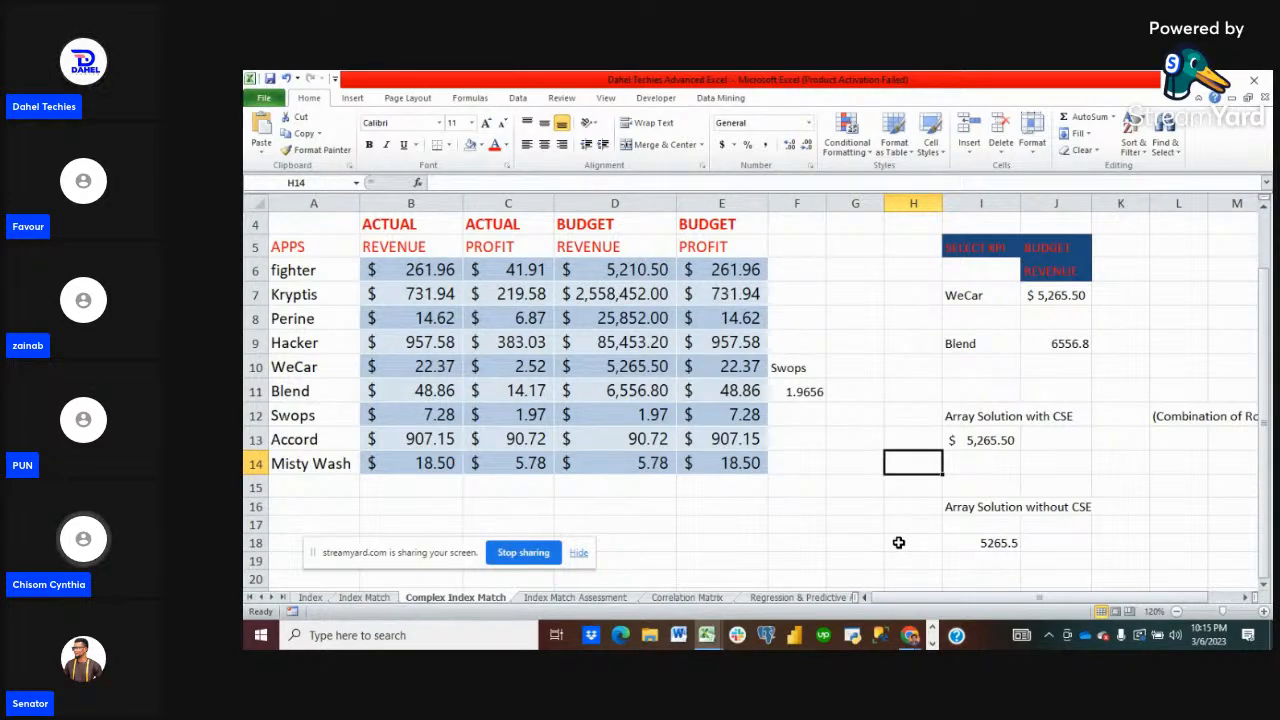
pyautogui.write('Accord')
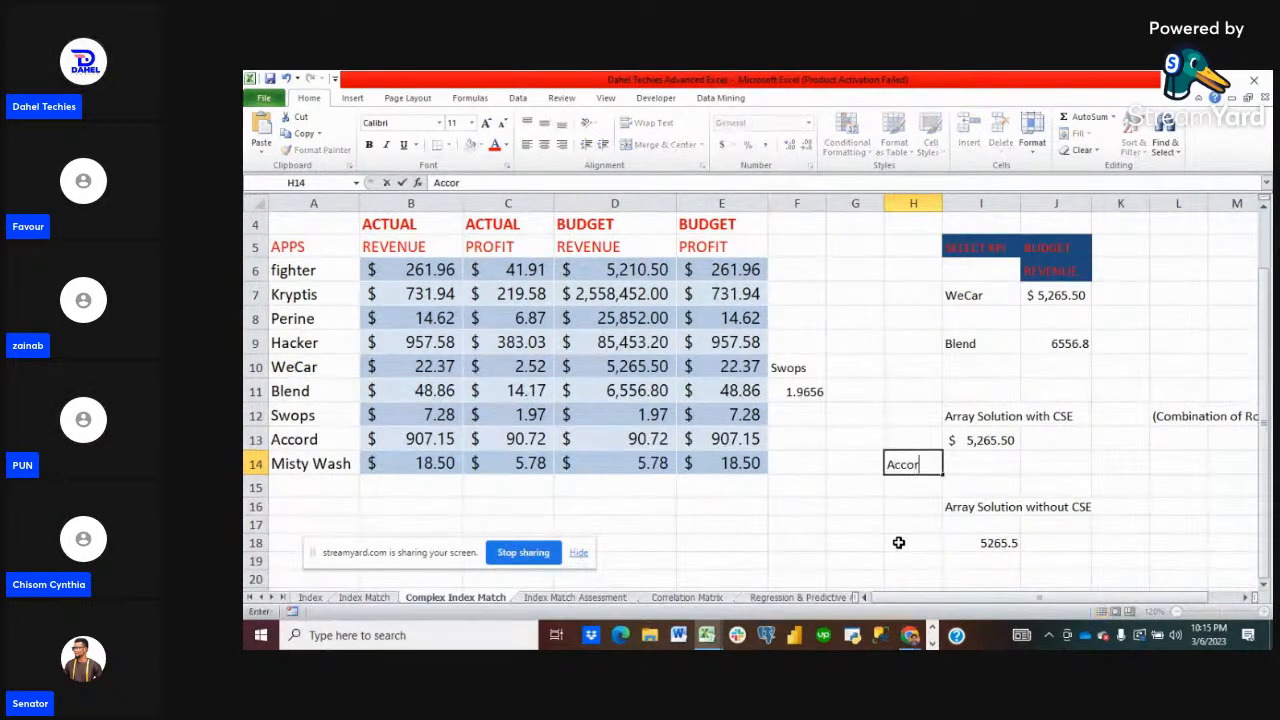
pyautogui.click(978, 463)
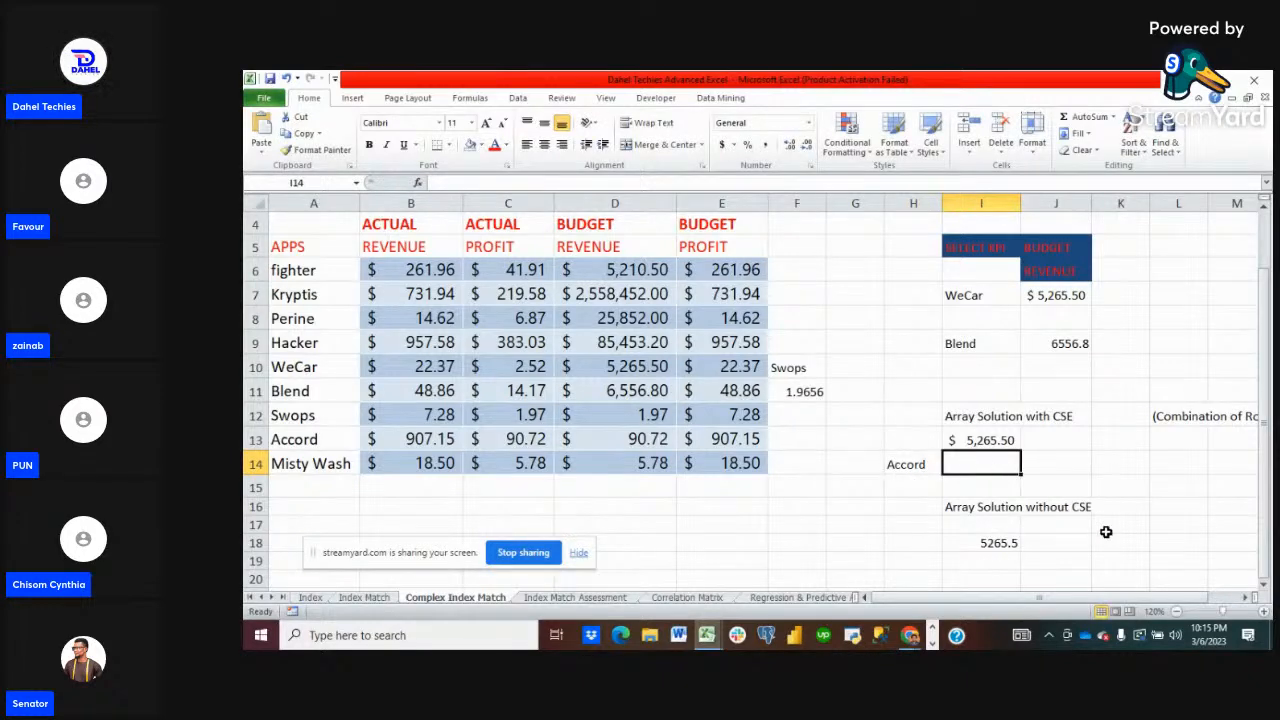
pyautogui.write('=in')
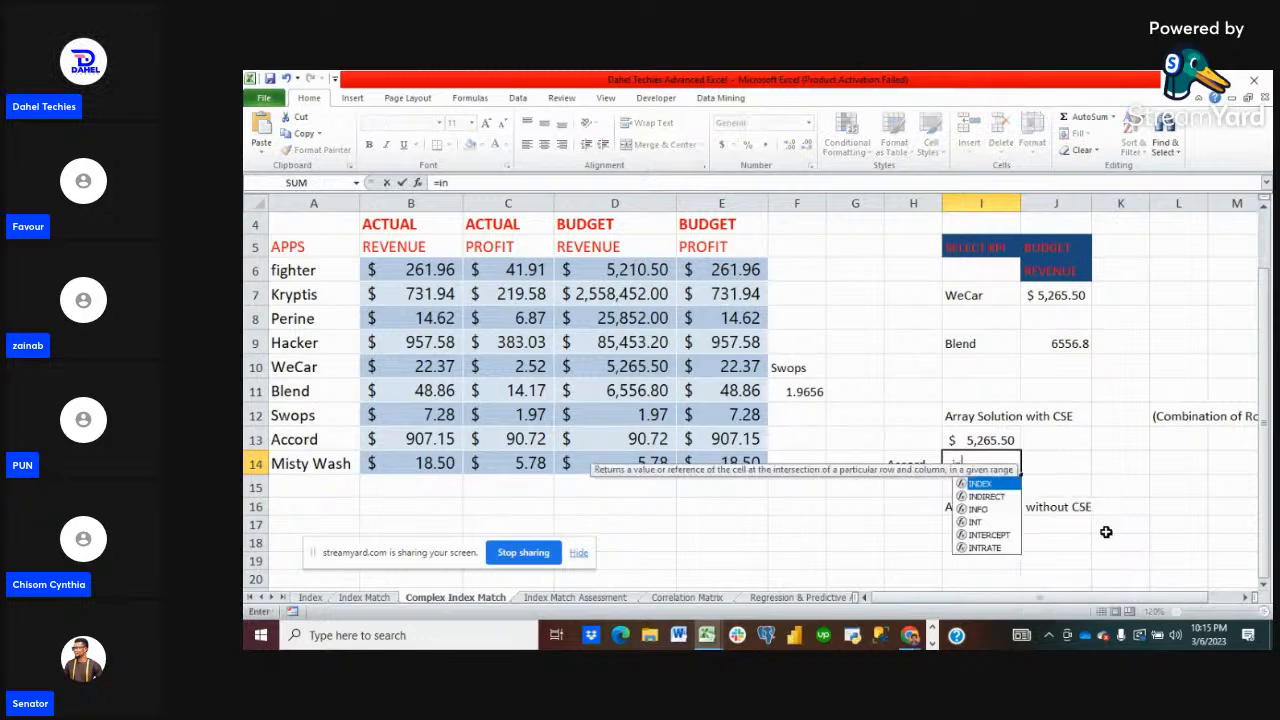
pyautogui.write('dex(')
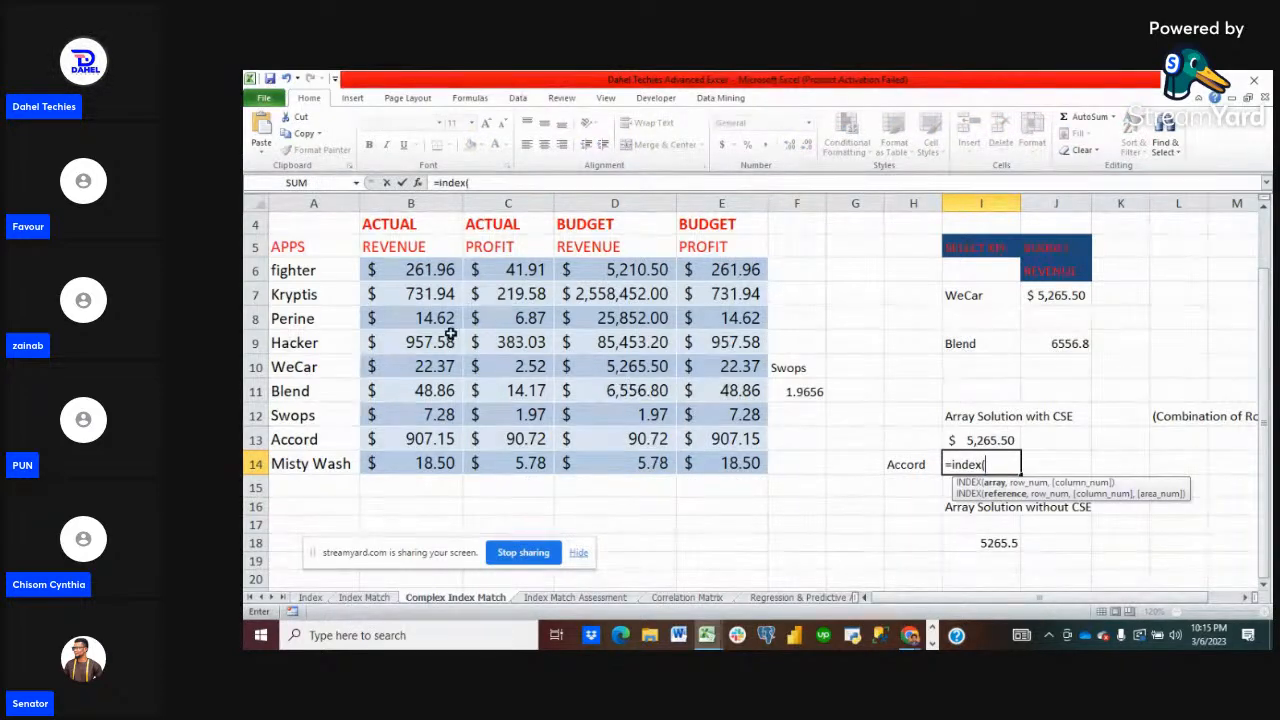
pyautogui.moveTo(387, 279); pyautogui.dragTo(717, 458)
pyautogui.write(',')
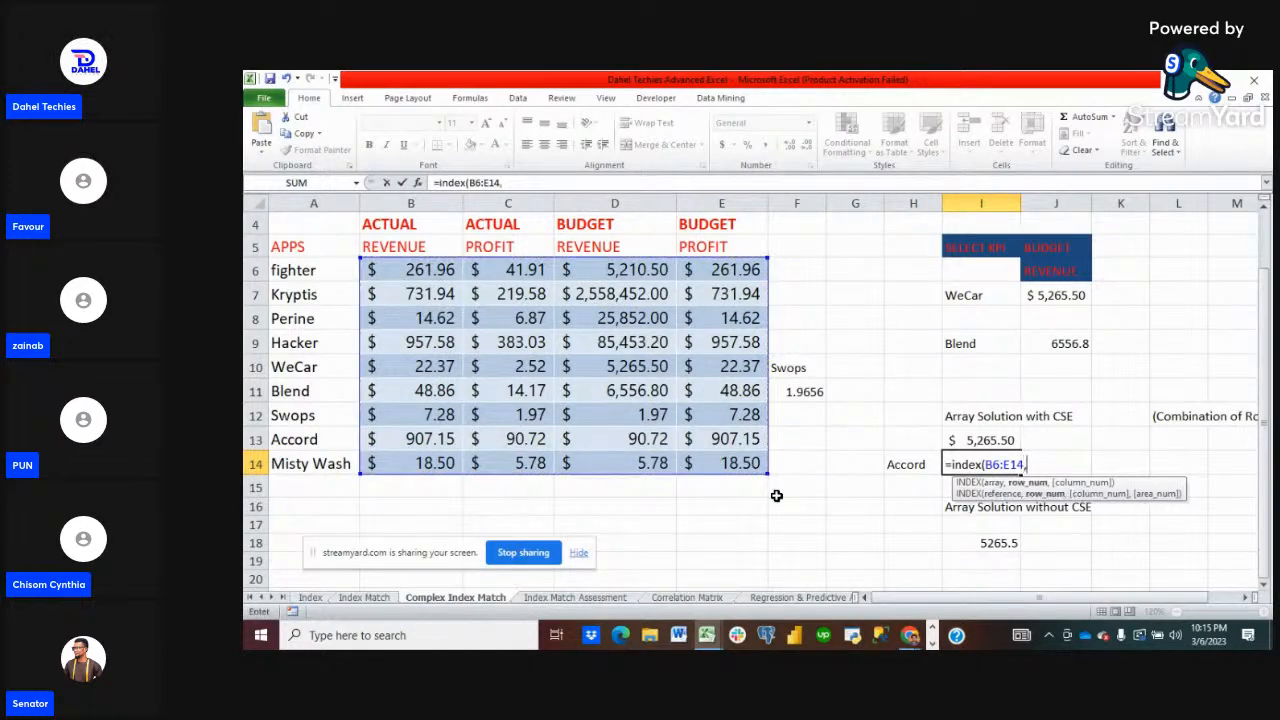
# - Add the row argument MATCH(H14,A6:A14,0) to the INDEX formula in I14
pyautogui.write('match(')
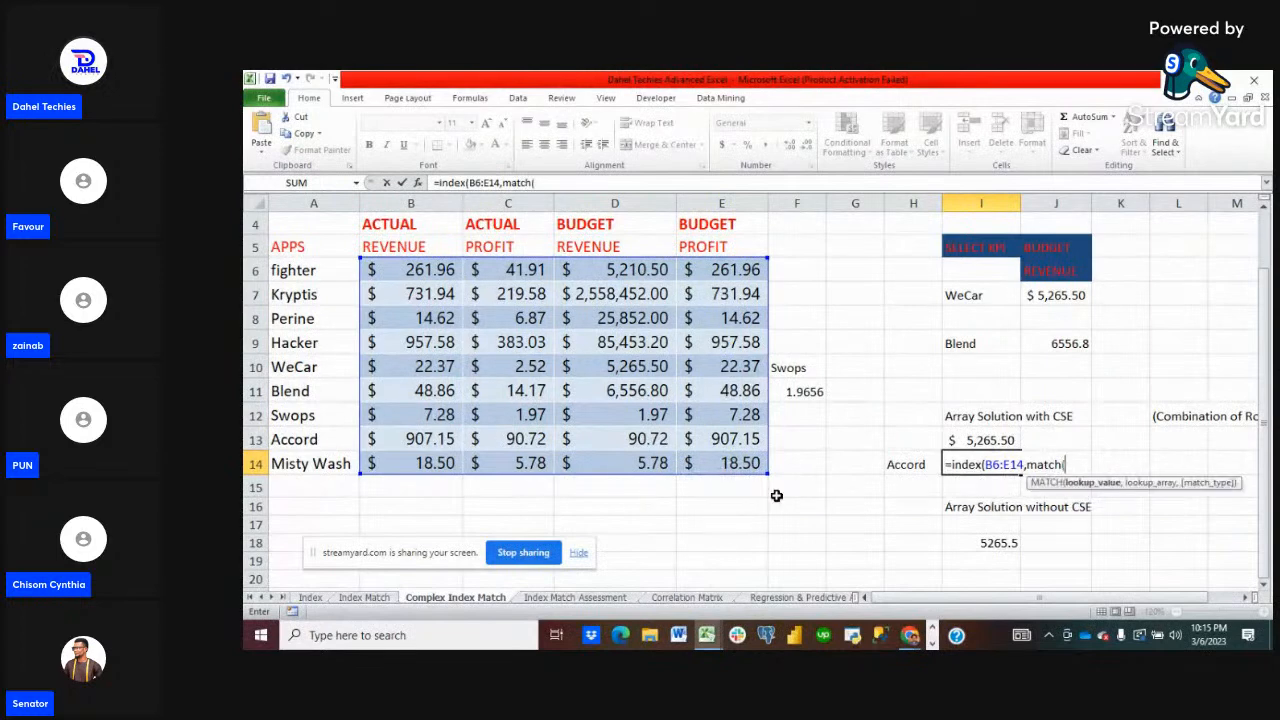
pyautogui.click(912, 466)
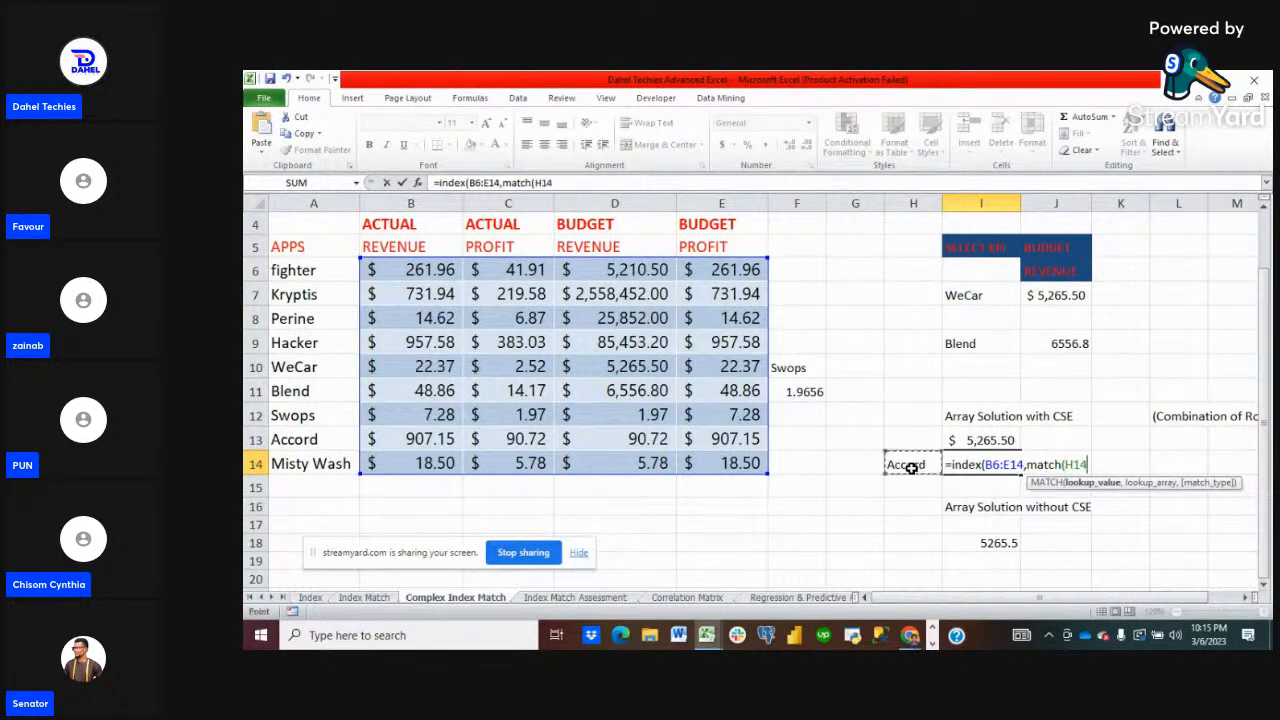
pyautogui.write(',')
pyautogui.click(535, 366)
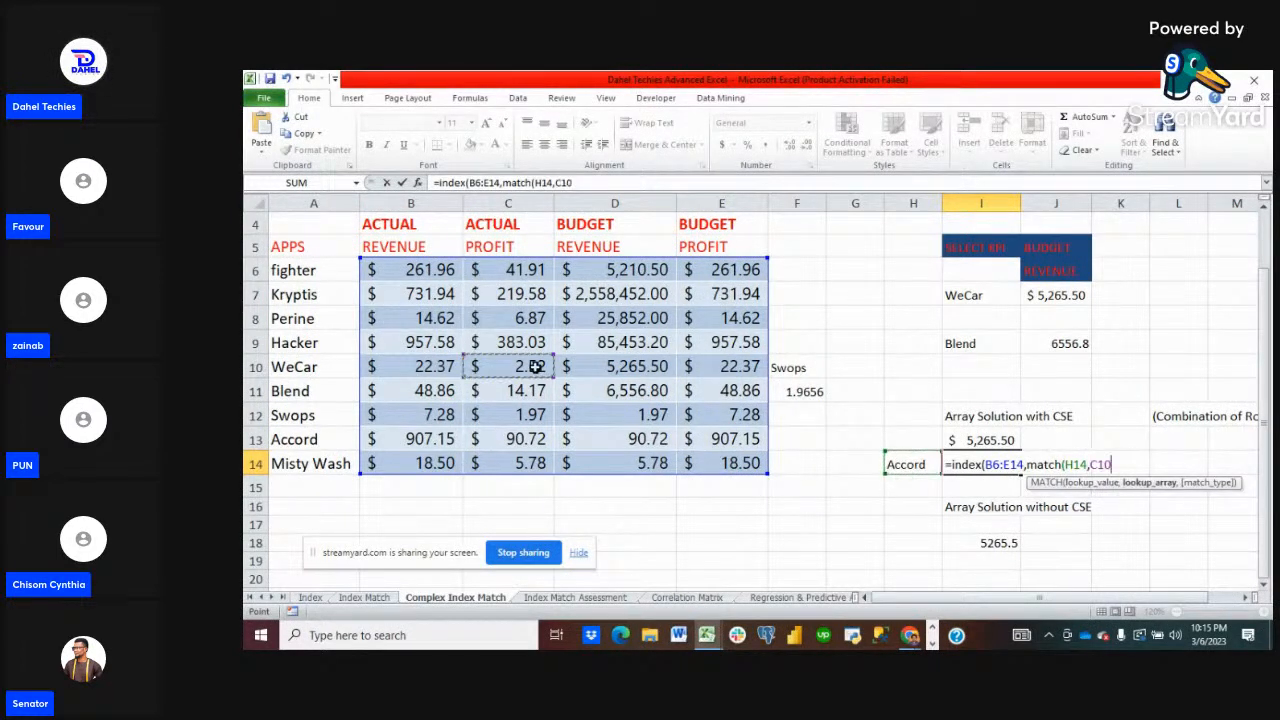
pyautogui.moveTo(304, 268); pyautogui.dragTo(314, 463)
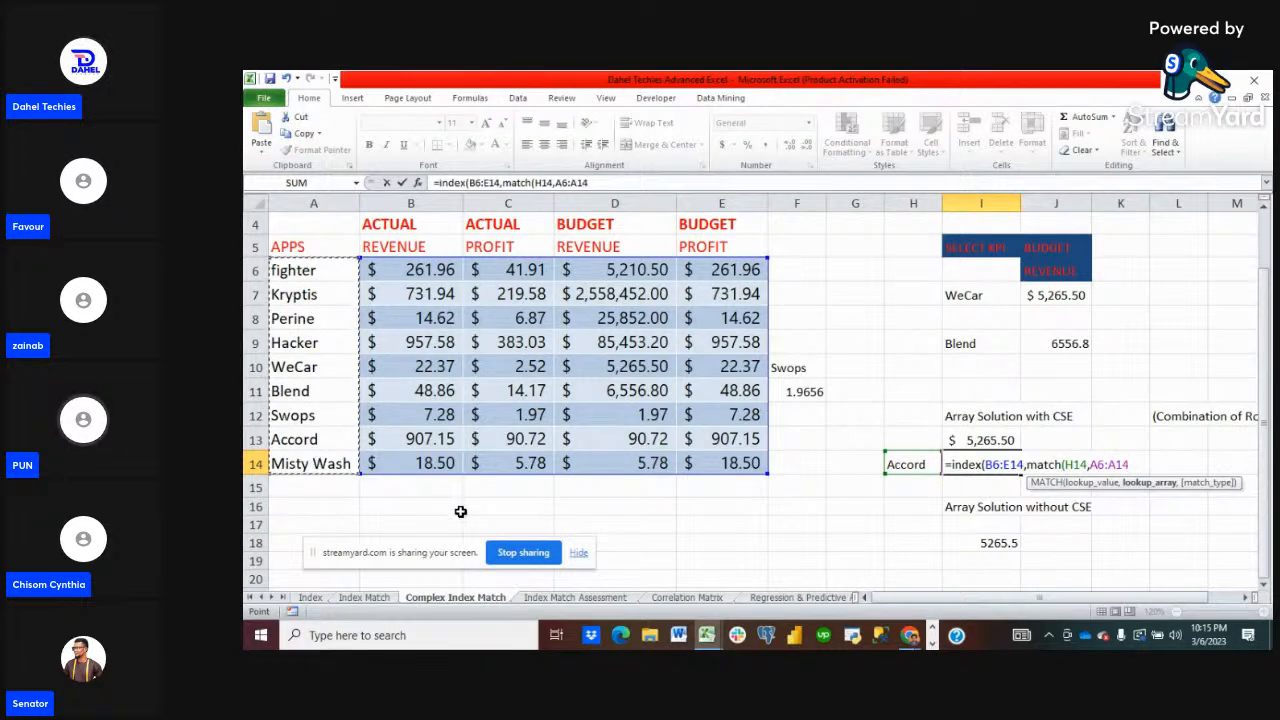
pyautogui.write(',)')
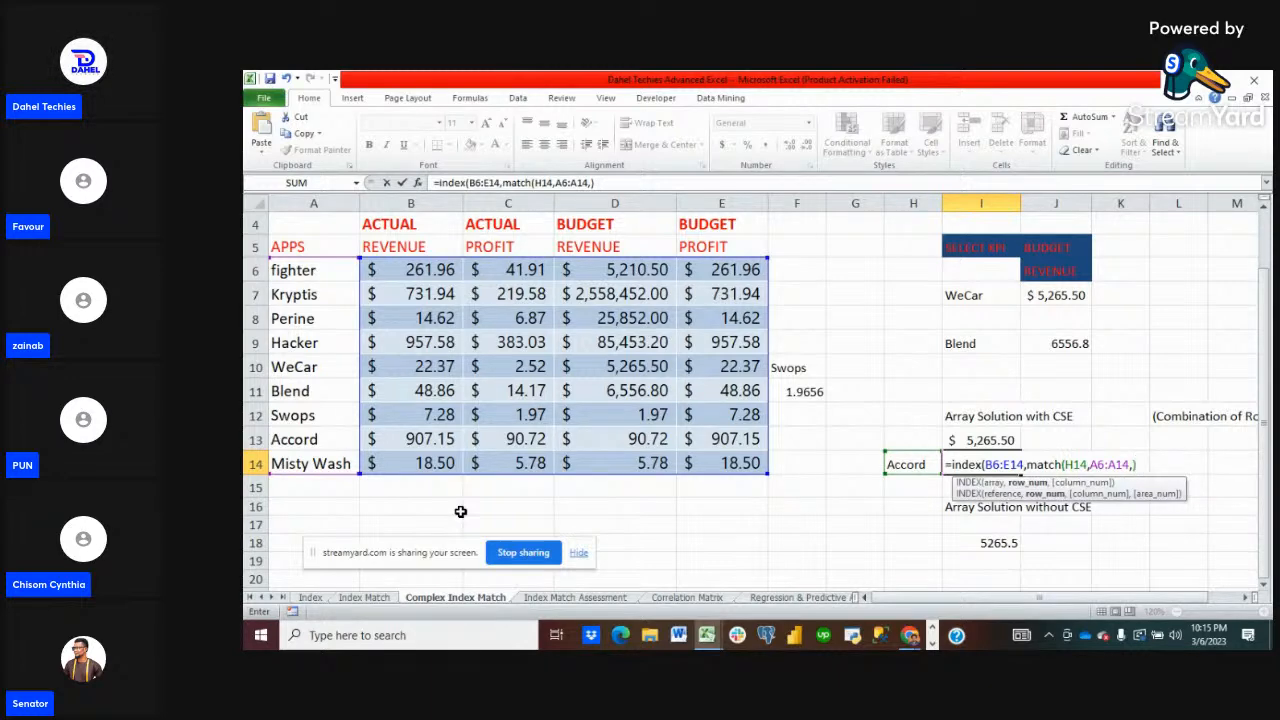
pyautogui.press('Left')
pyautogui.write('0')
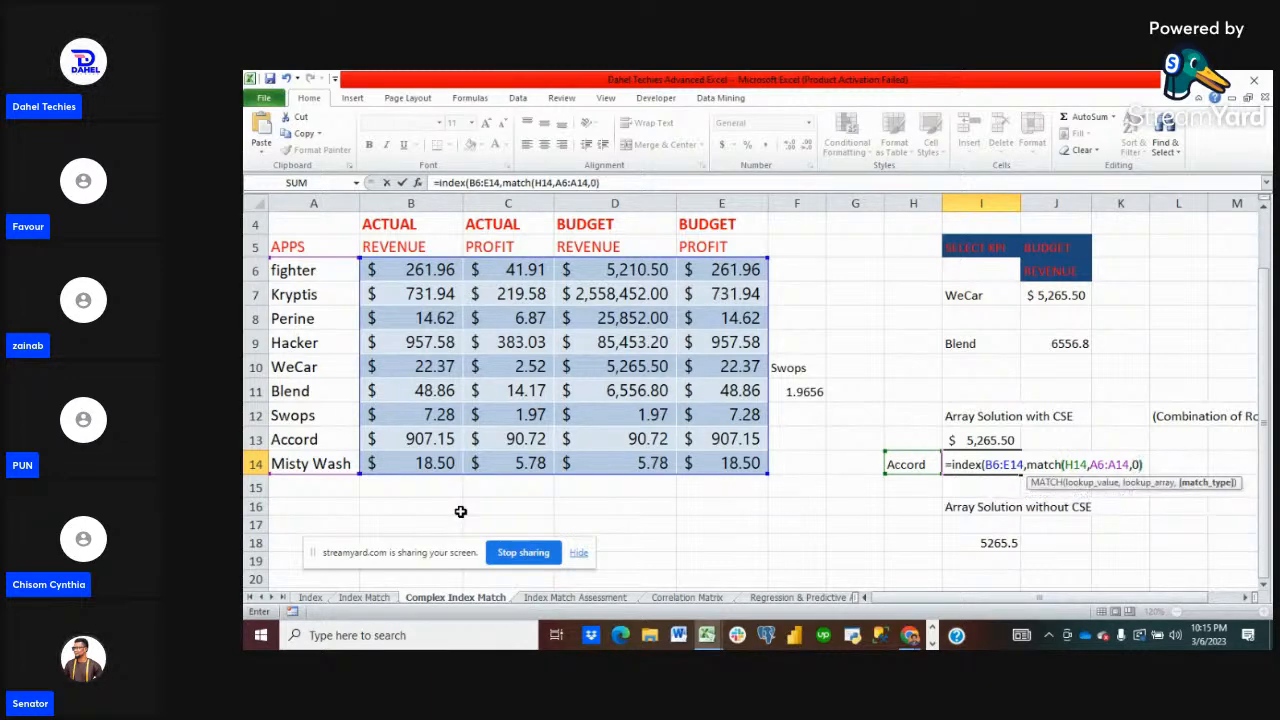
pyautogui.press('Right')
# - Add a column MATCH to the INDEX formula in I14 with the concatenated lookup value J5&J6
pyautogui.write(',match')
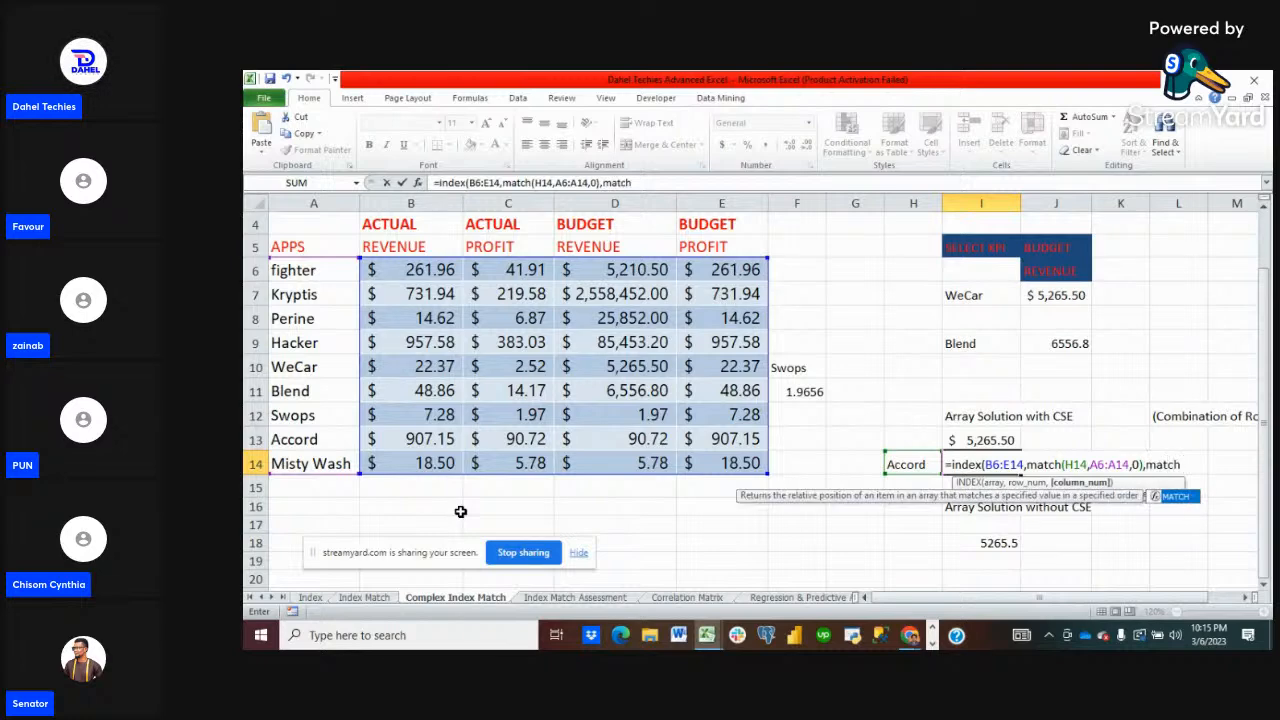
pyautogui.write('(')
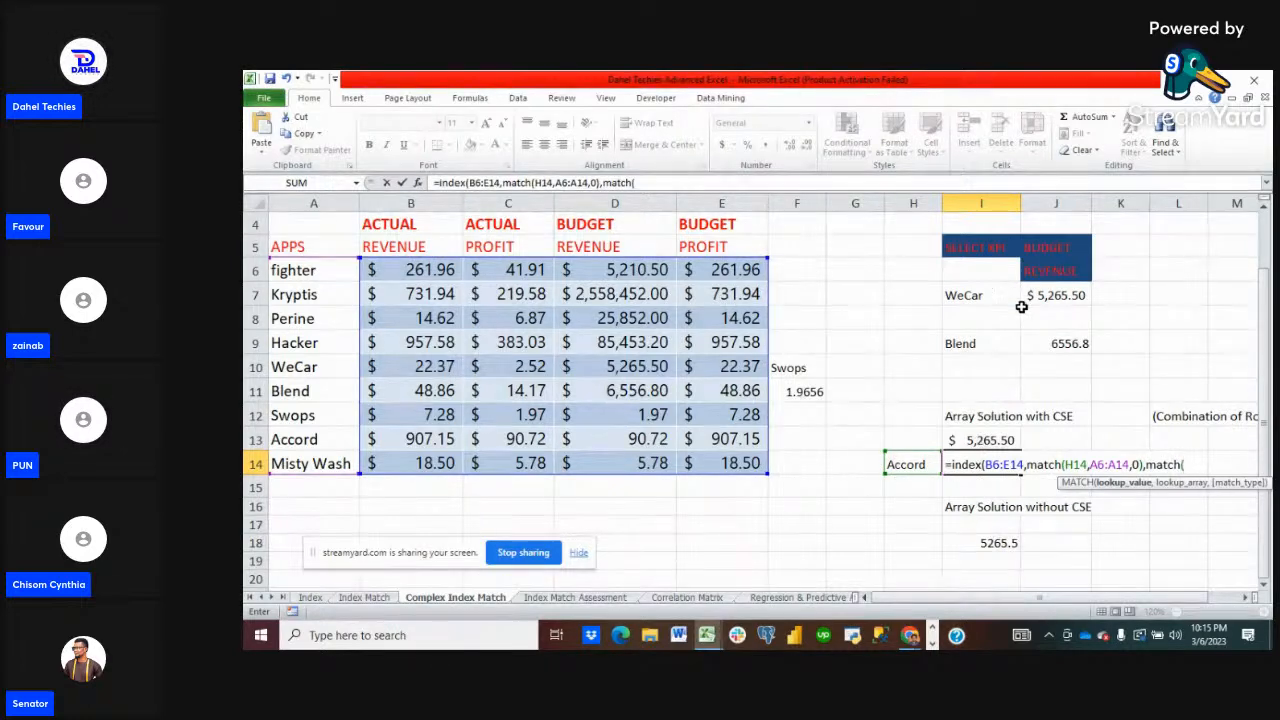
pyautogui.click(1068, 247)
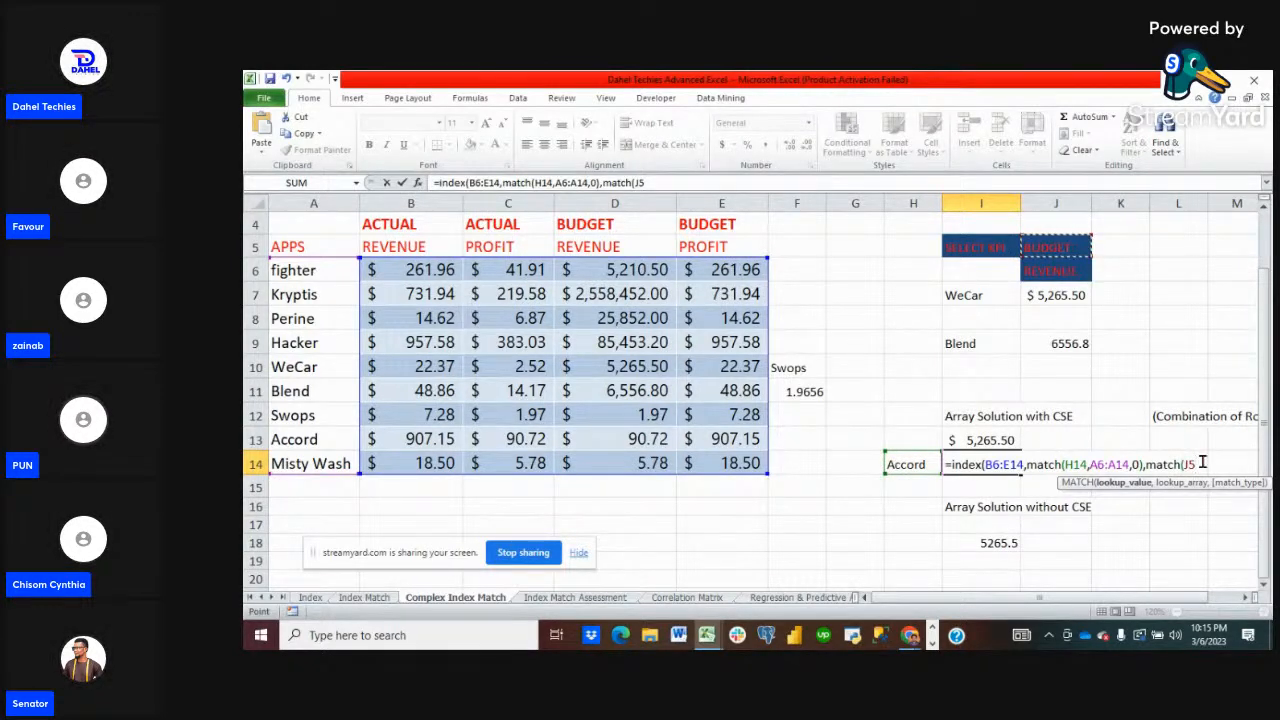
pyautogui.write('&')
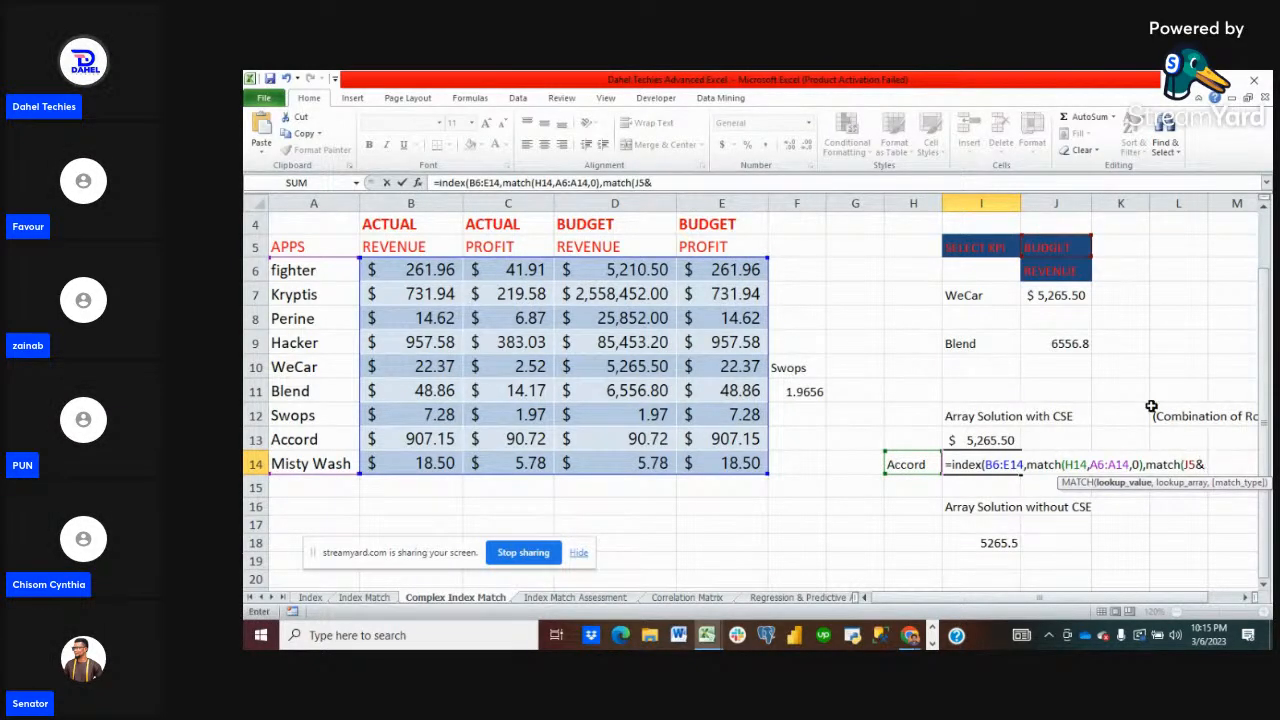
pyautogui.click(1076, 271)
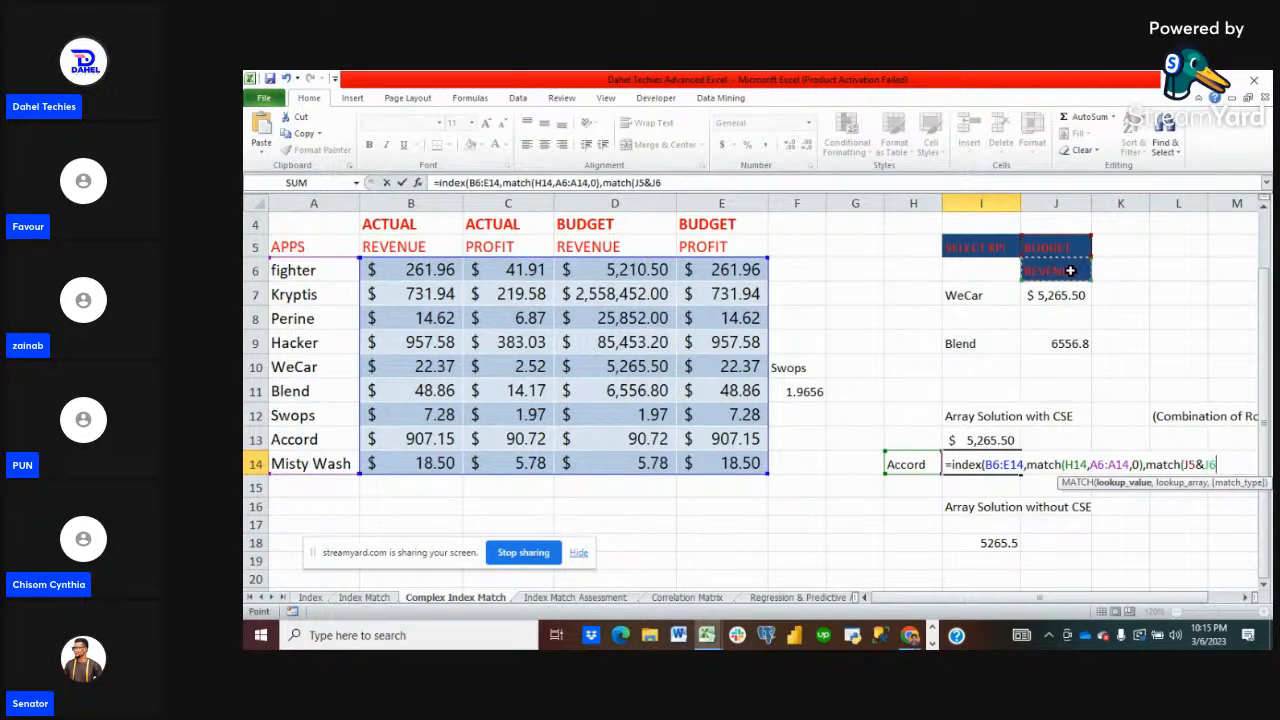
pyautogui.write(',')
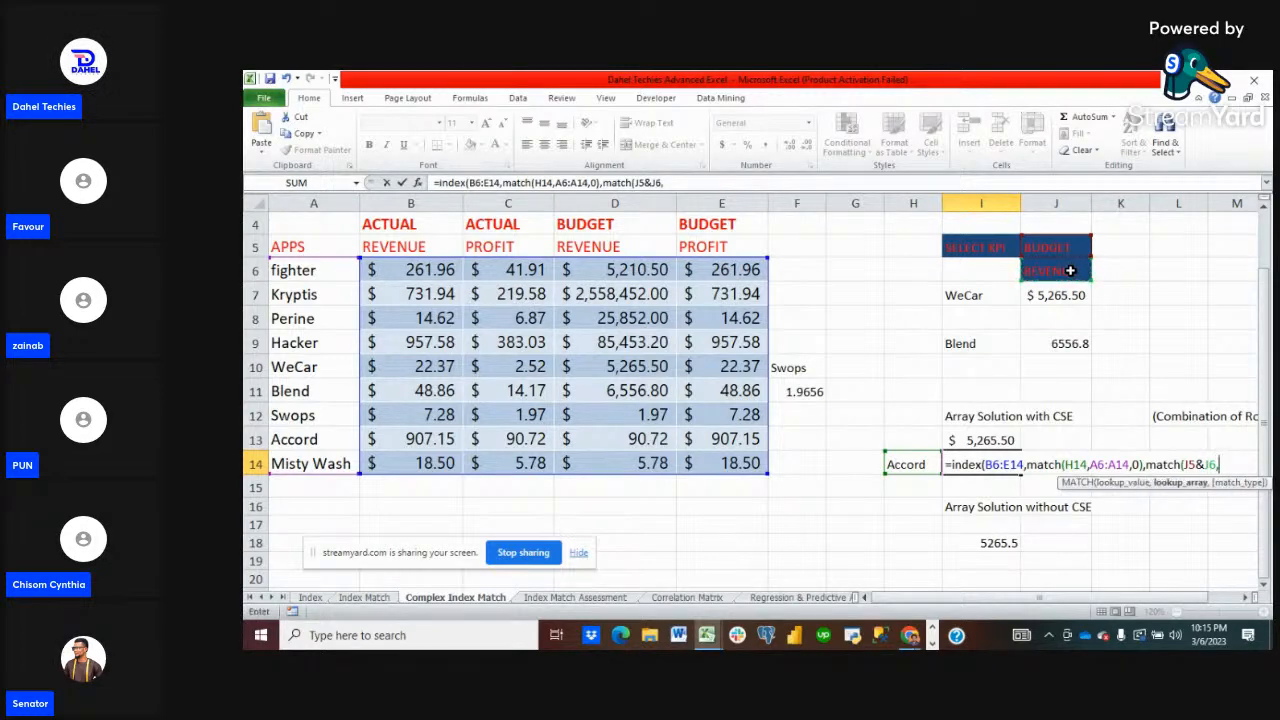
# - Complete the I14 column MATCH with lookup array B4:E4&B5:E5 and match type 0, and enter the formula as a CSE array formula
pyautogui.click(1248, 597)
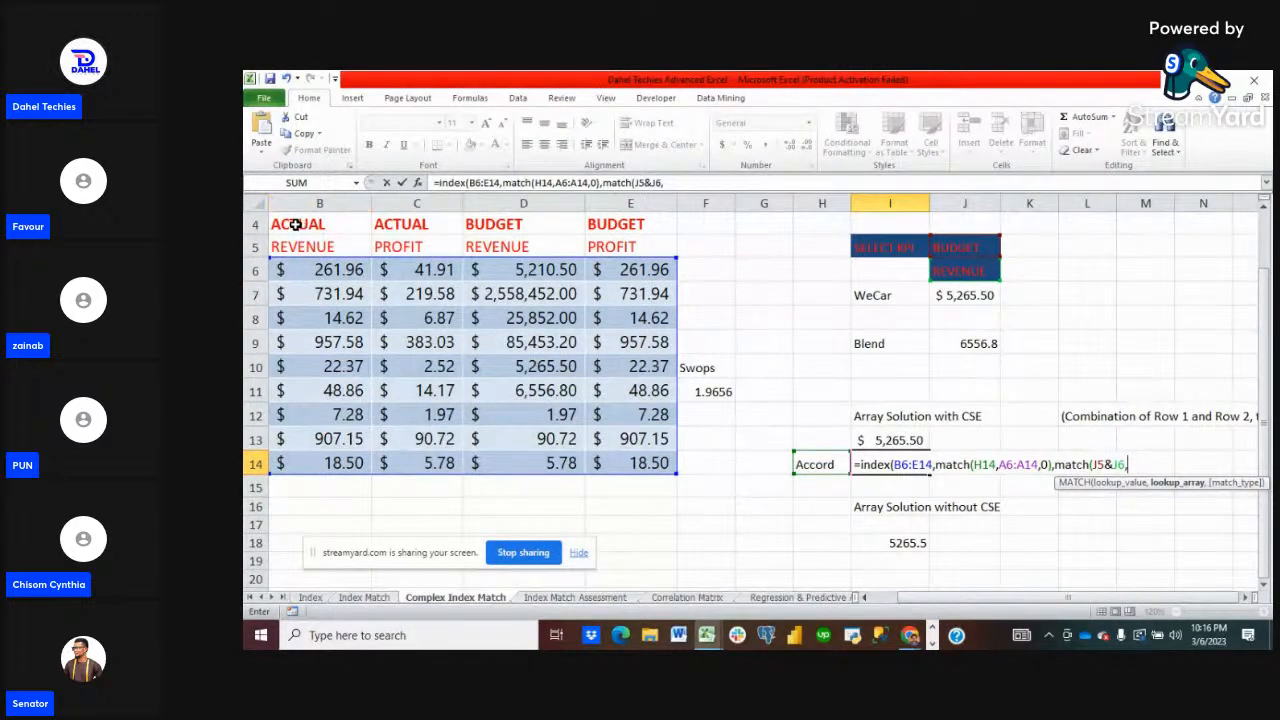
pyautogui.moveTo(296, 224); pyautogui.dragTo(417, 246)
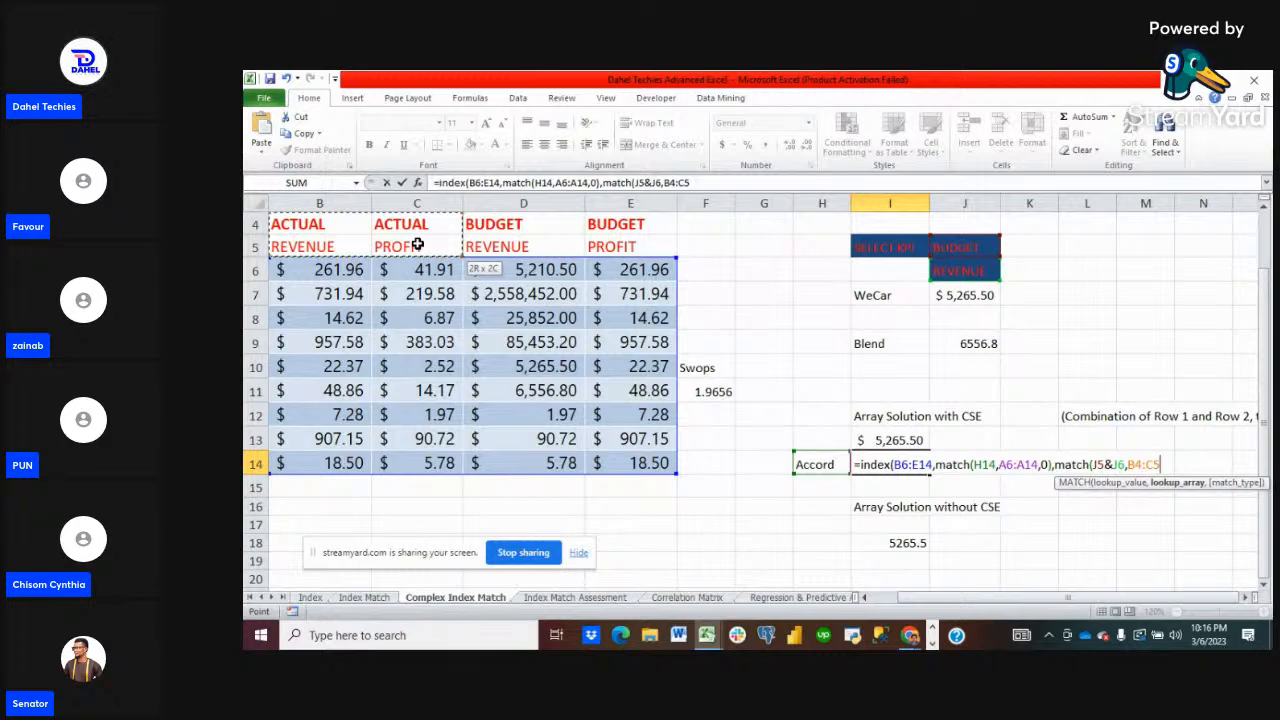
pyautogui.moveTo(417, 246); pyautogui.dragTo(620, 228)
pyautogui.write('&')
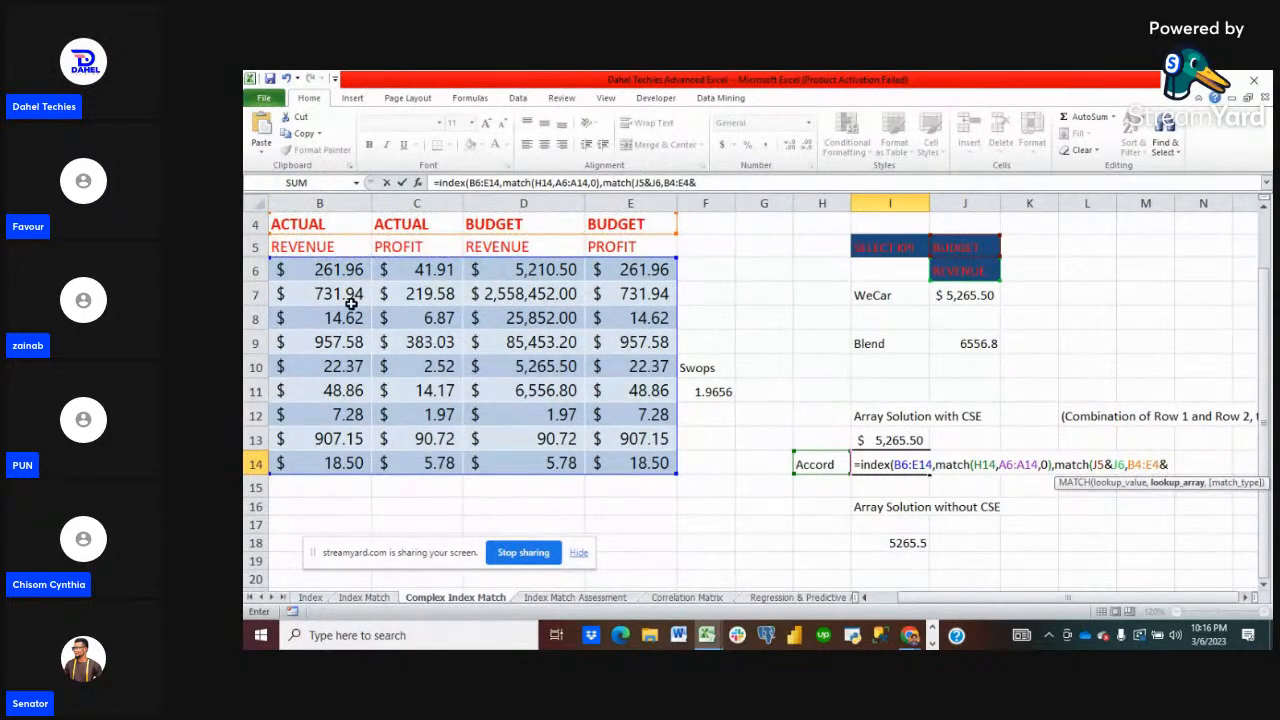
pyautogui.moveTo(283, 246); pyautogui.dragTo(629, 253)
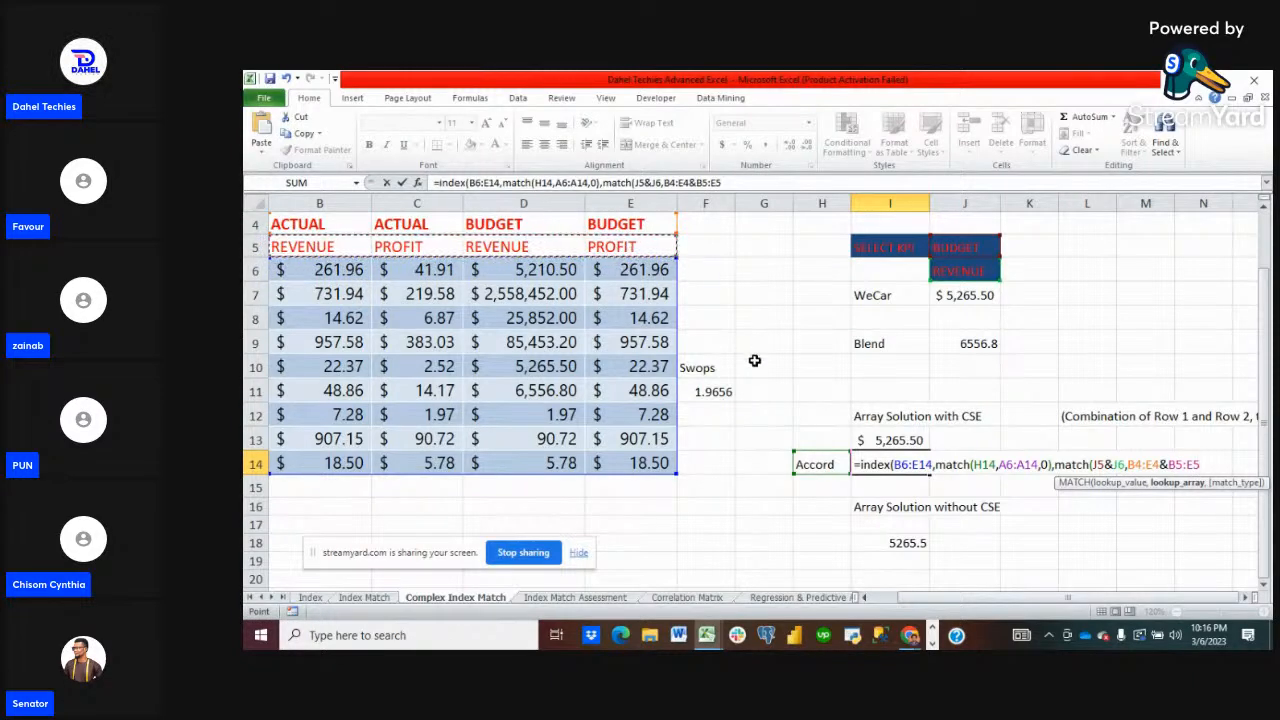
pyautogui.write(',')
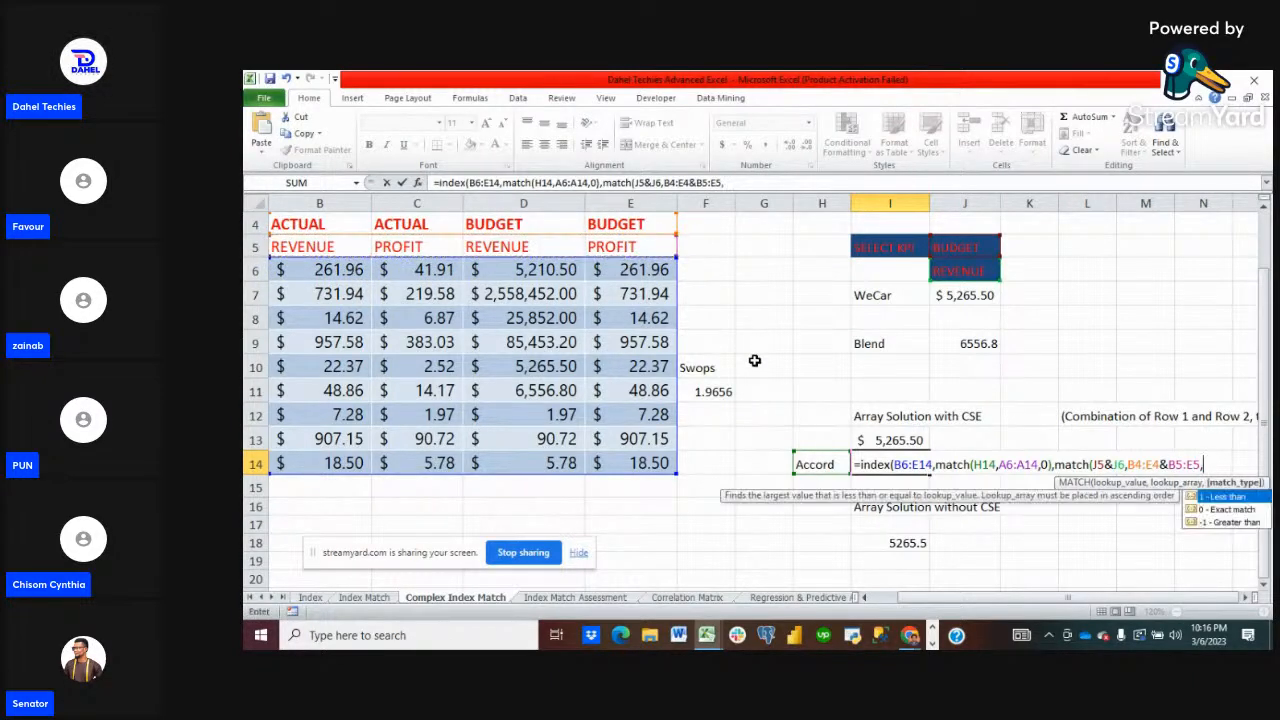
pyautogui.write('0))')
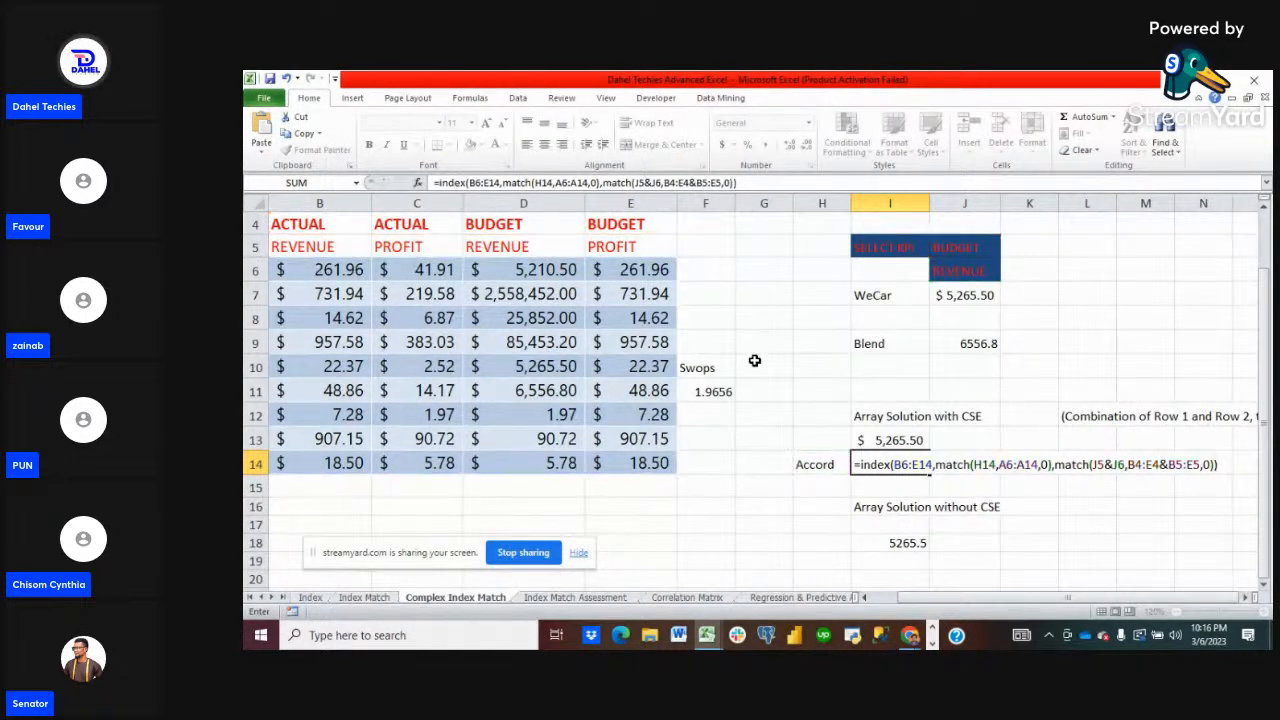
pyautogui.hotkey('ctrl', 'shift', 'Return')
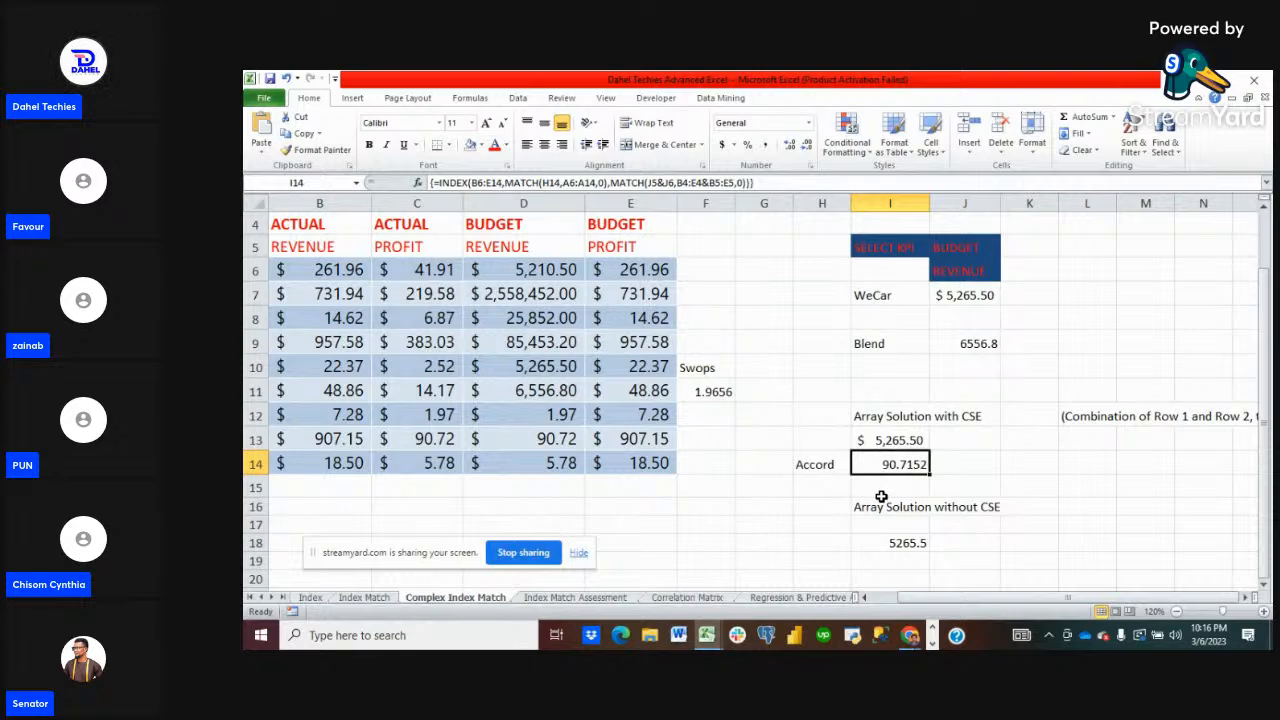
# - Compare the helper header row B3:E3 with the two original header rows B4:E4 and B5:E5
pyautogui.scroll(1, 881, 496)
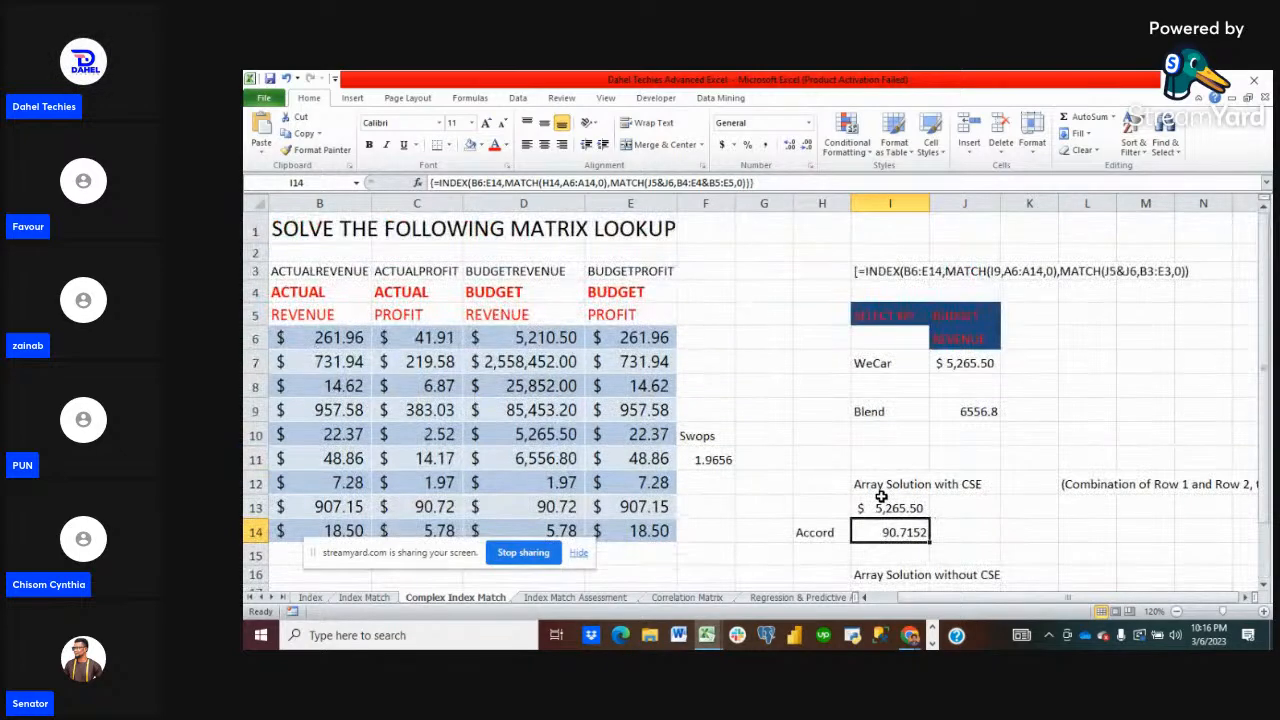
pyautogui.scroll(-1, 881, 496)
pyautogui.scroll(1, 881, 496)
pyautogui.hscroll(-1, 425, 350)
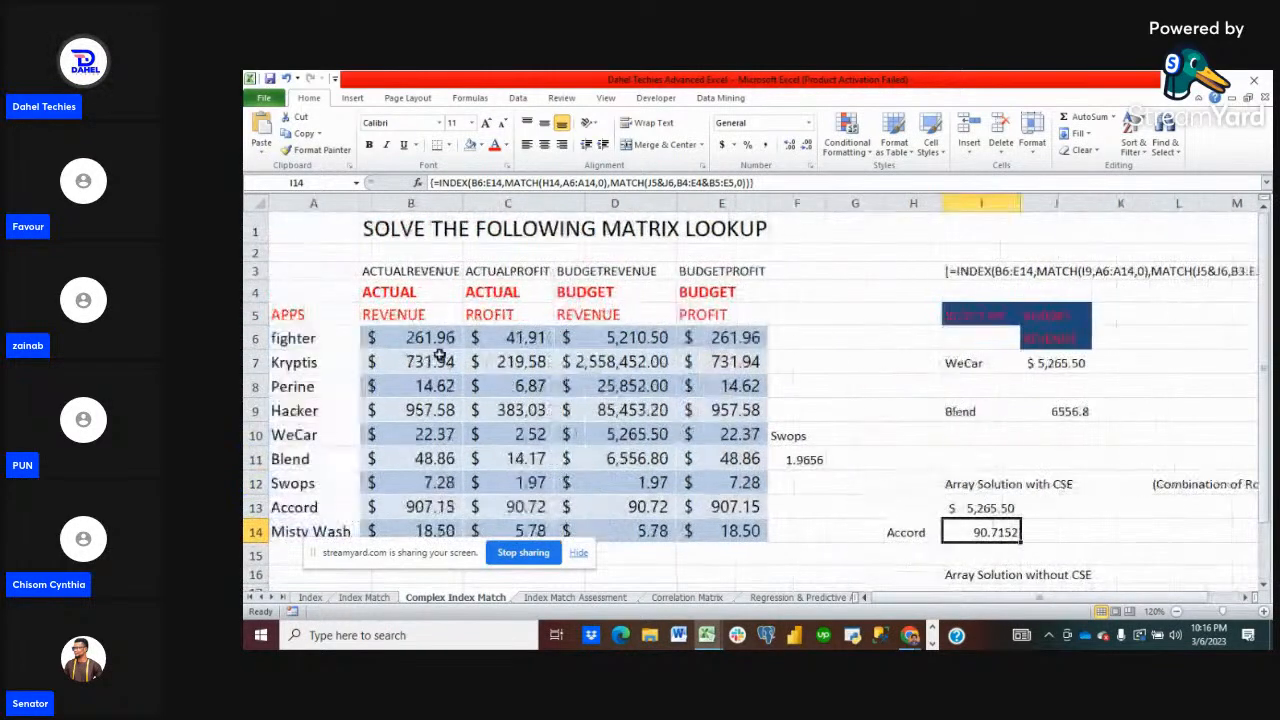
pyautogui.moveTo(382, 271); pyautogui.dragTo(732, 277)
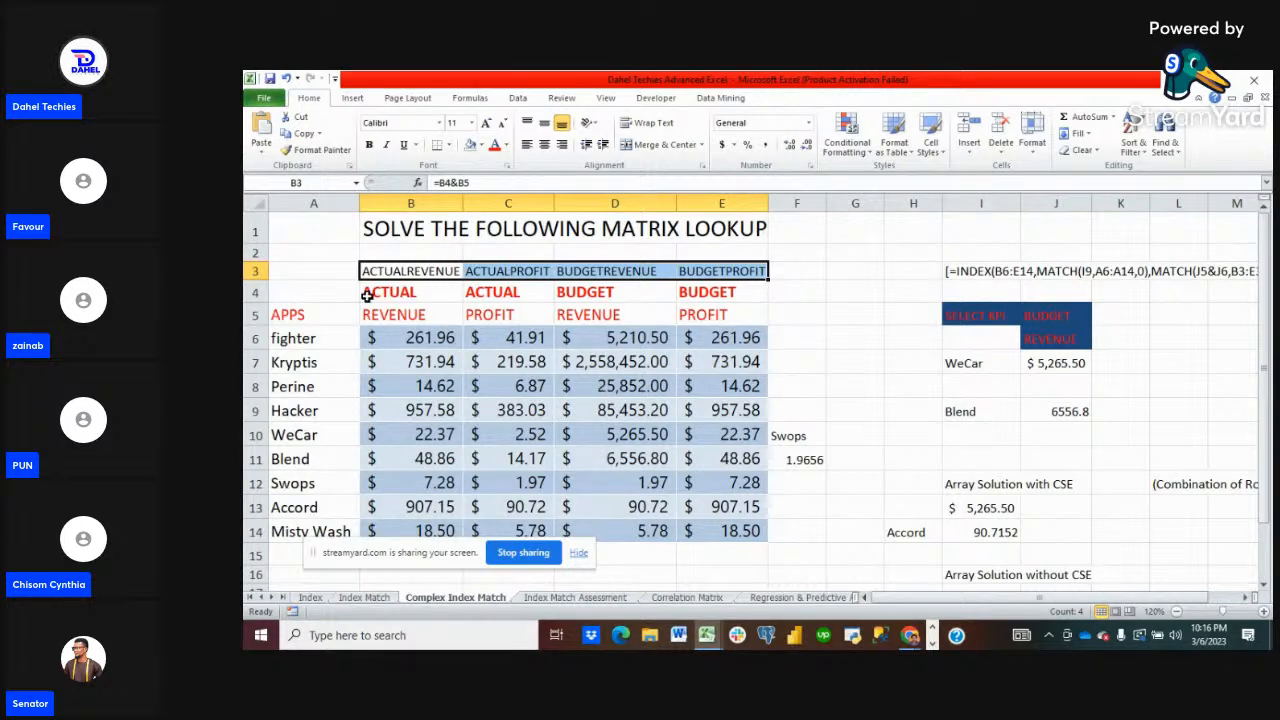
pyautogui.moveTo(367, 296); pyautogui.dragTo(726, 291)
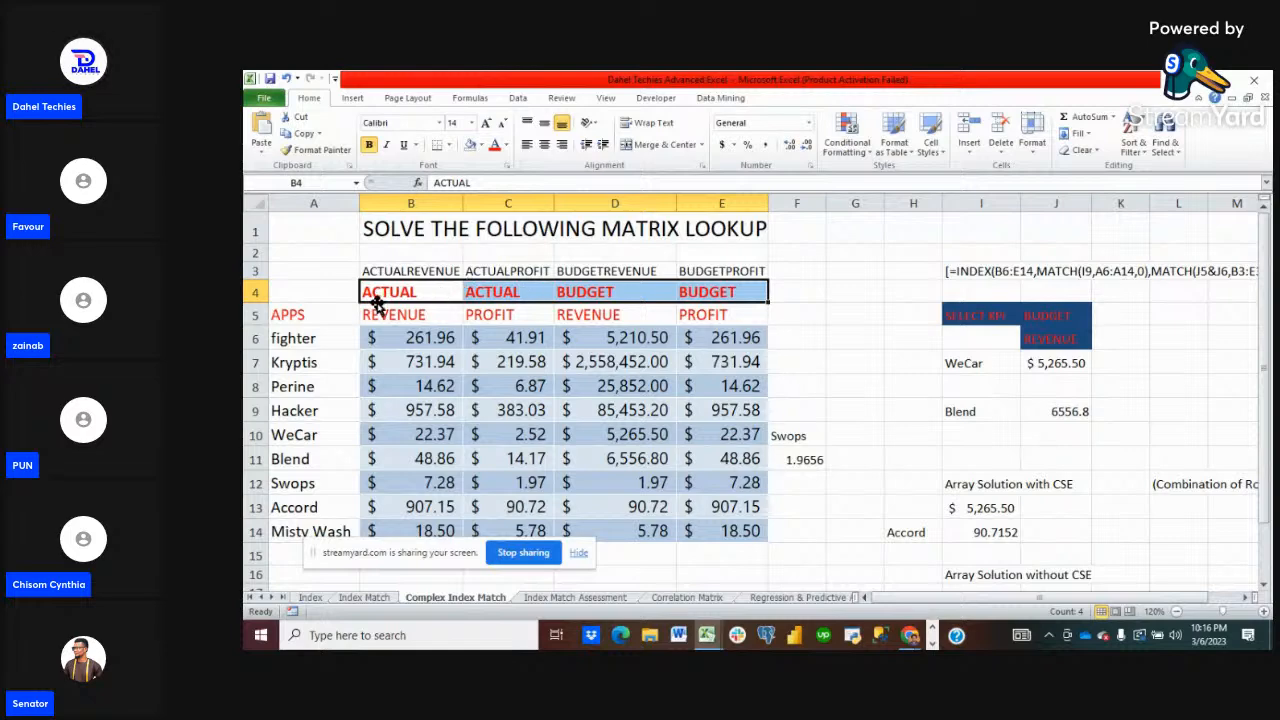
pyautogui.moveTo(372, 314); pyautogui.dragTo(710, 323)
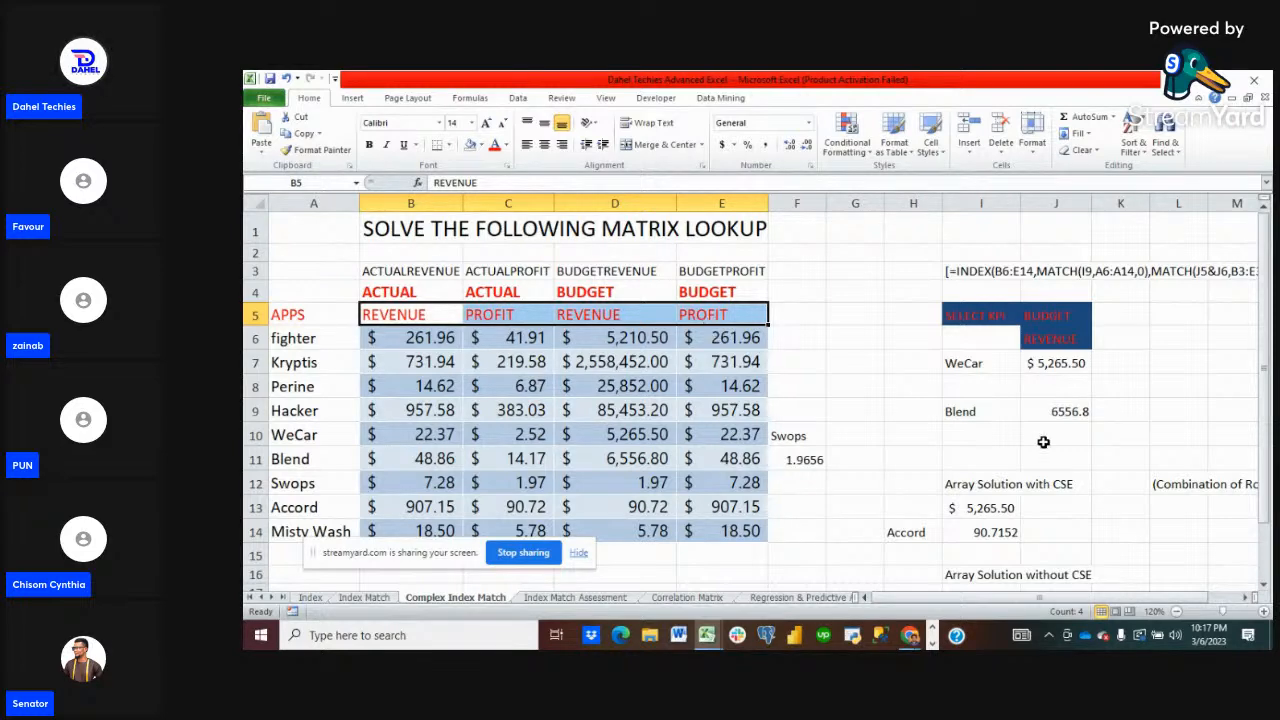
# - Examine the CSE note beside row 12 and the array formula without CSE in I18
pyautogui.click(1245, 597)
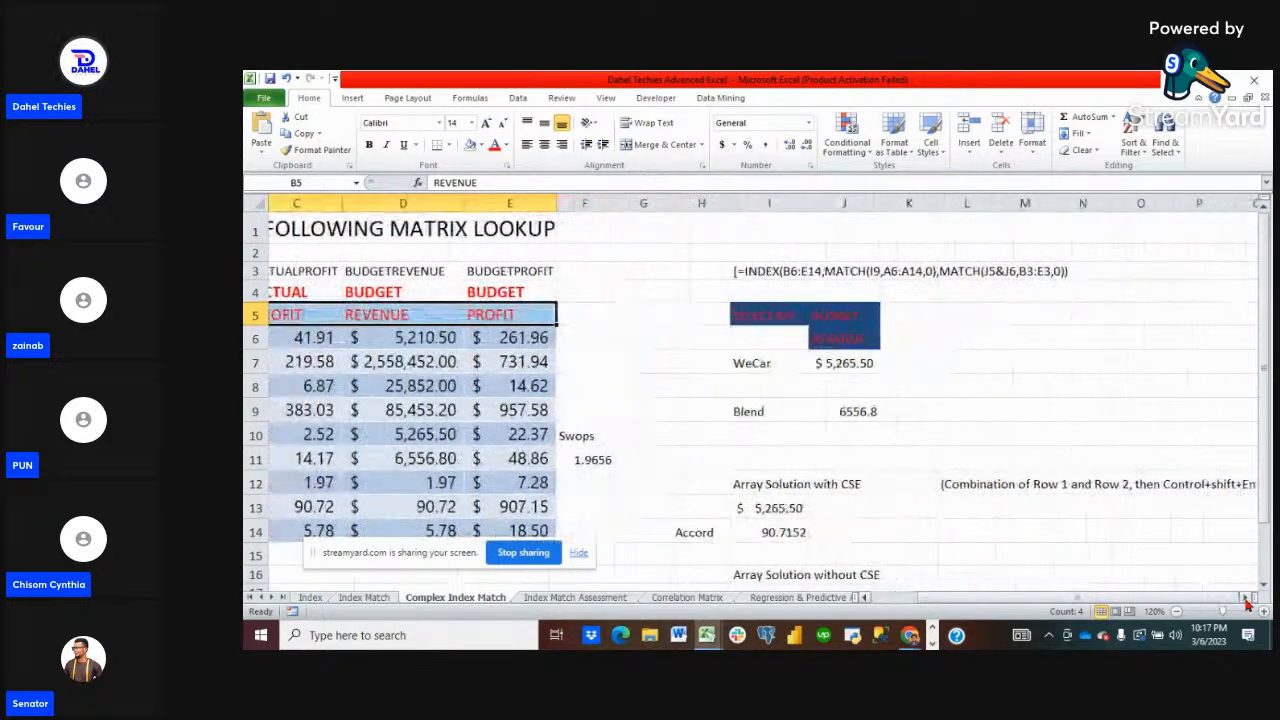
pyautogui.click(1245, 597)
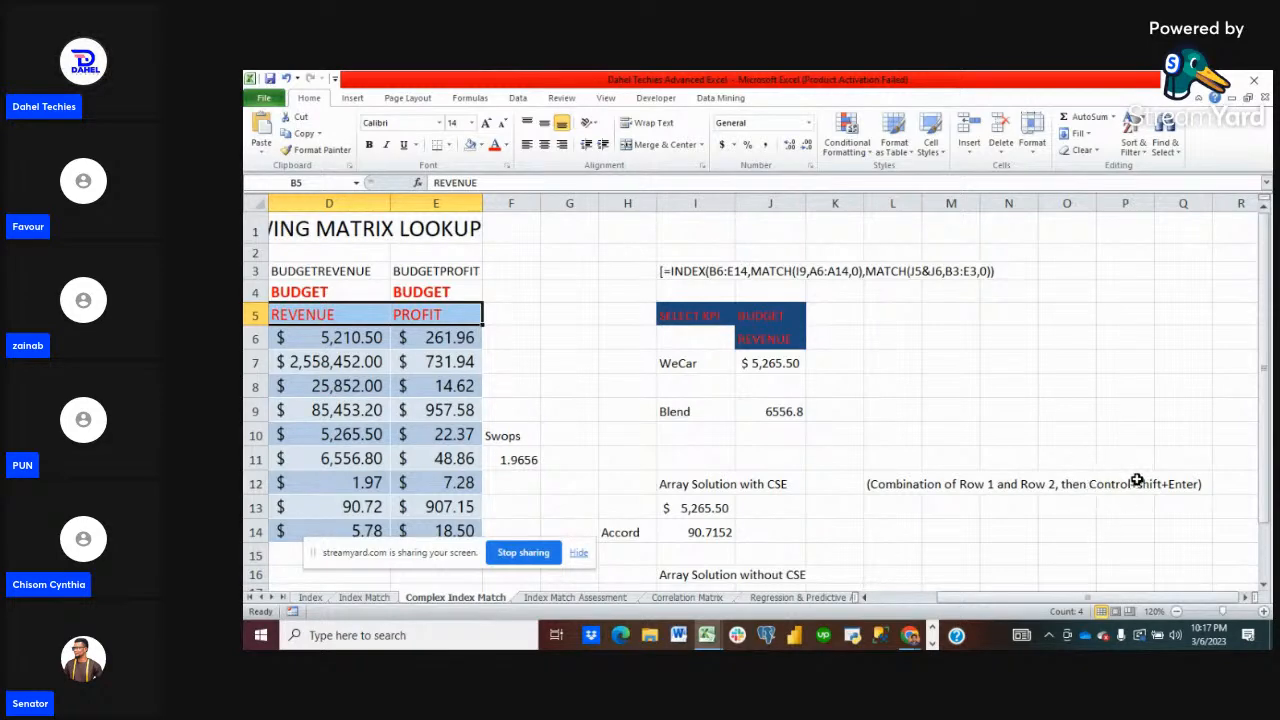
pyautogui.click(1263, 585)
pyautogui.click(1263, 585)
pyautogui.click(1263, 585)
pyautogui.click(1263, 585)
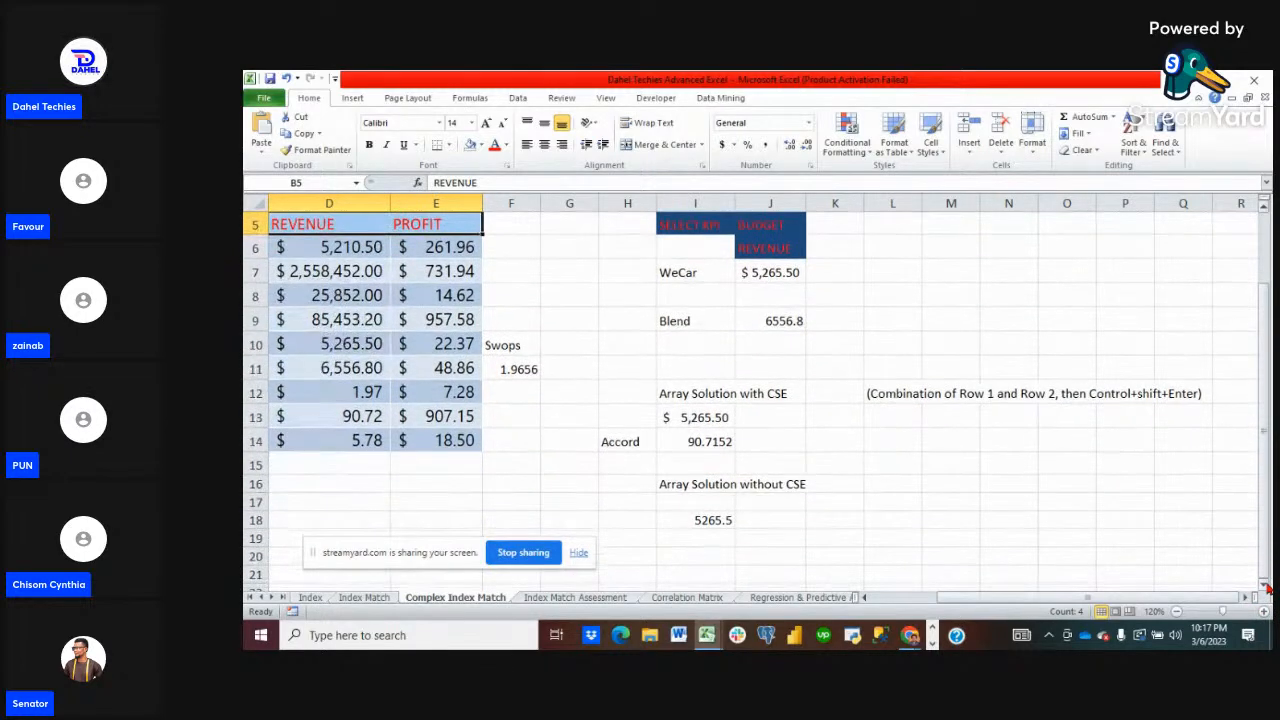
pyautogui.click(700, 523)
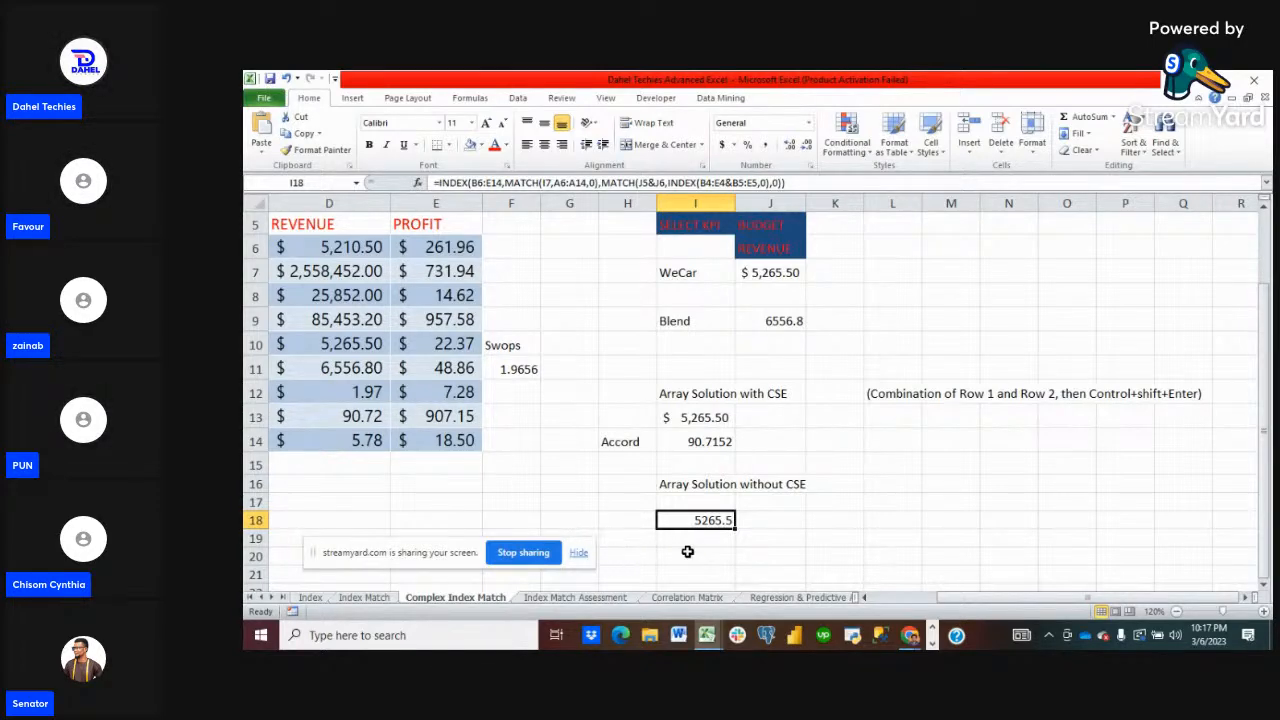
pyautogui.hscroll(-3, 687, 552)
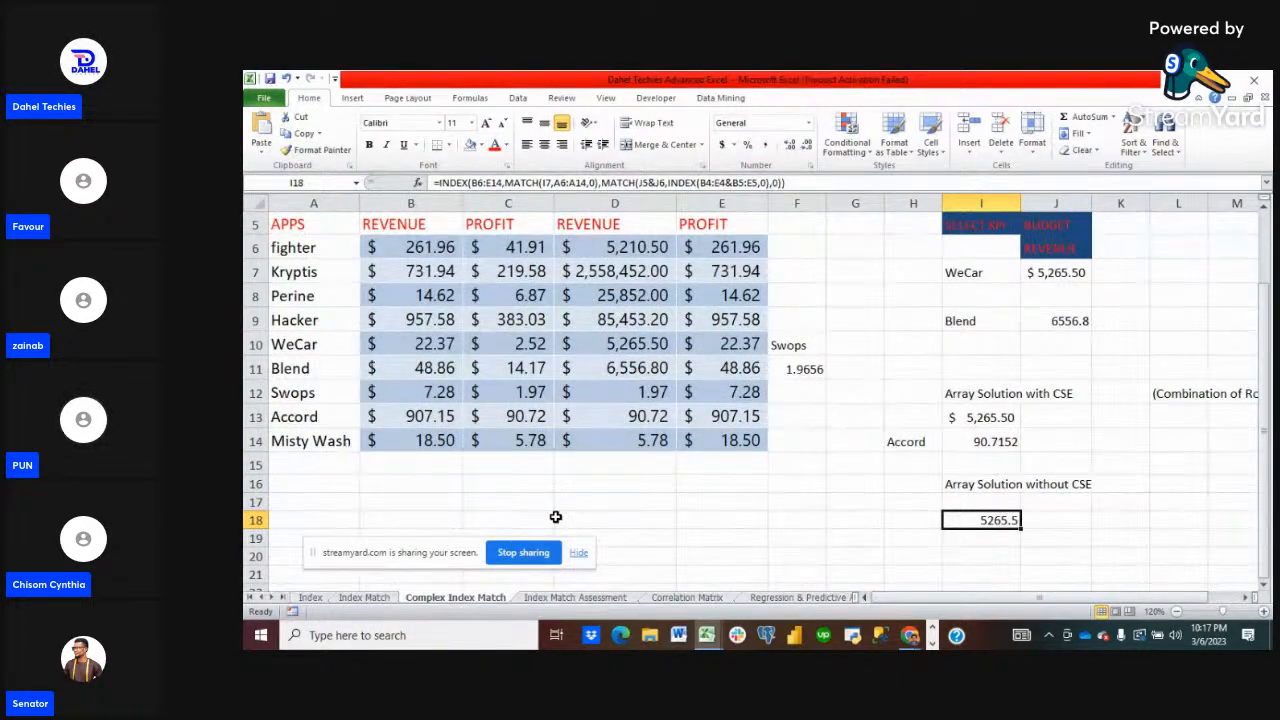
pyautogui.hscroll(1, 556, 517)
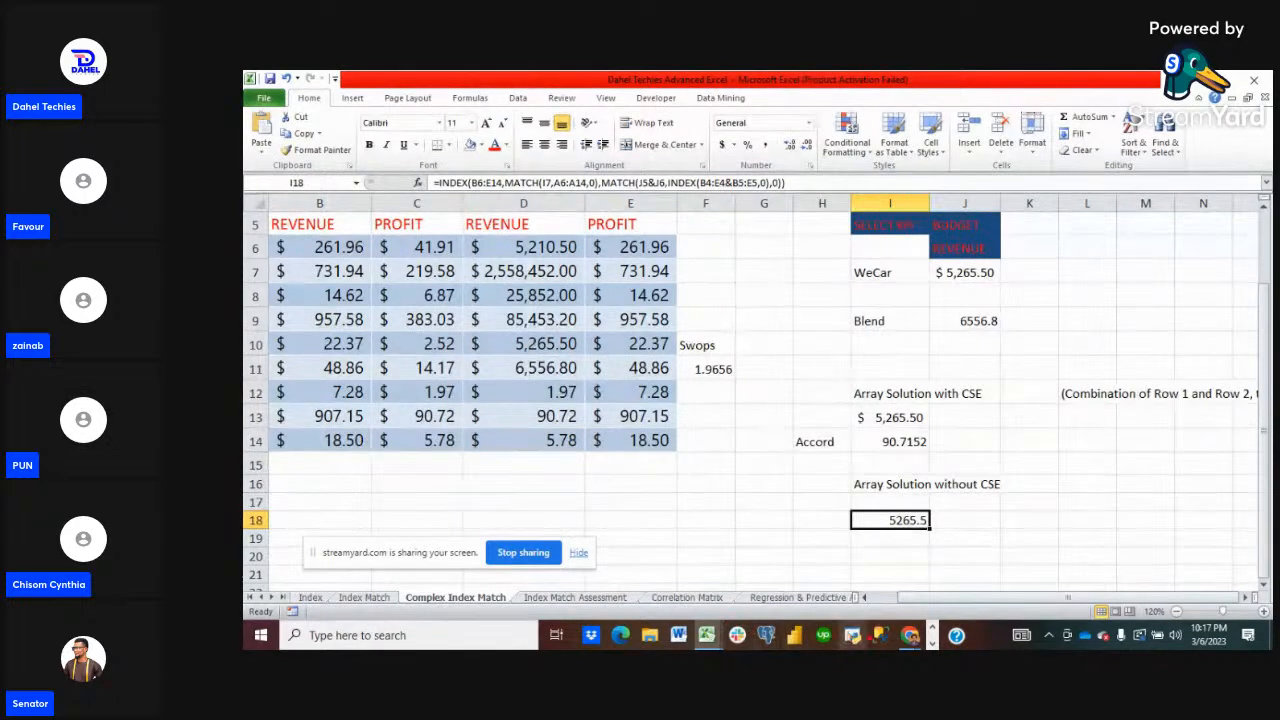
# - Switch to StreamYard in Chrome to check the viewer comments, and return to the Dahel Techies Advanced Excel workbook
pyautogui.click(910, 636)
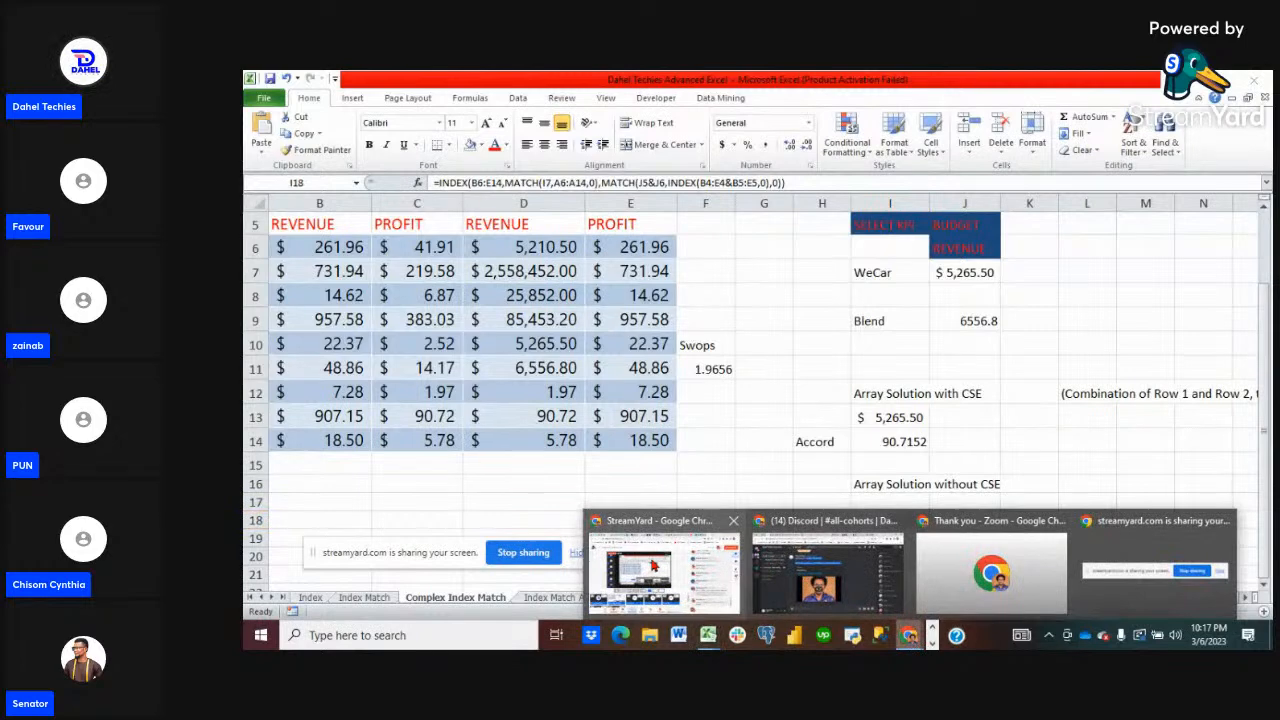
pyautogui.click(651, 536)
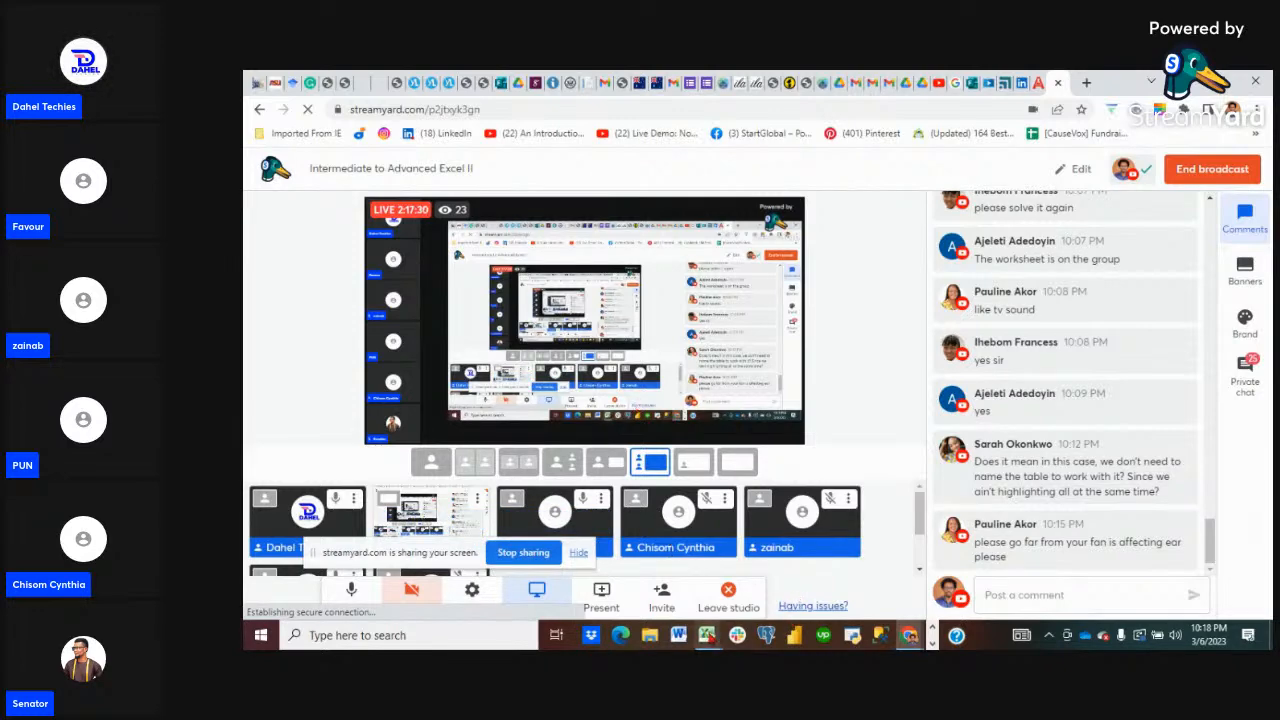
pyautogui.moveTo(707, 636)
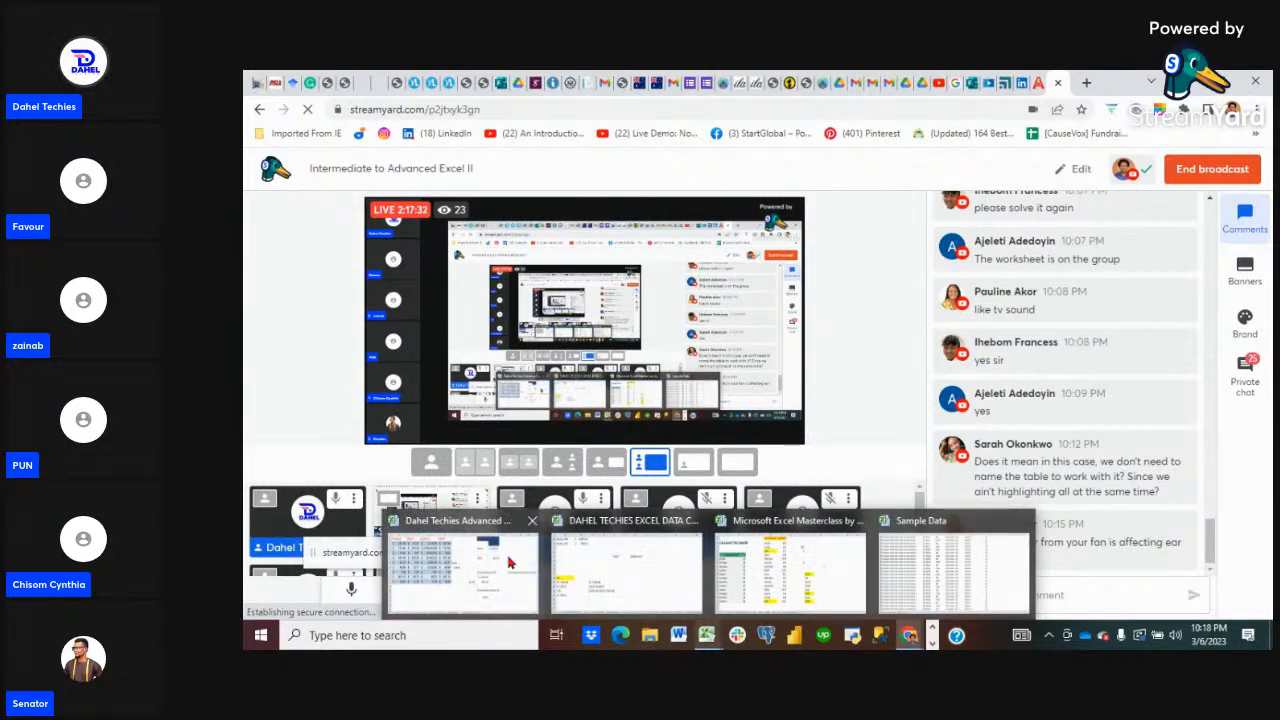
pyautogui.moveTo(505, 565)
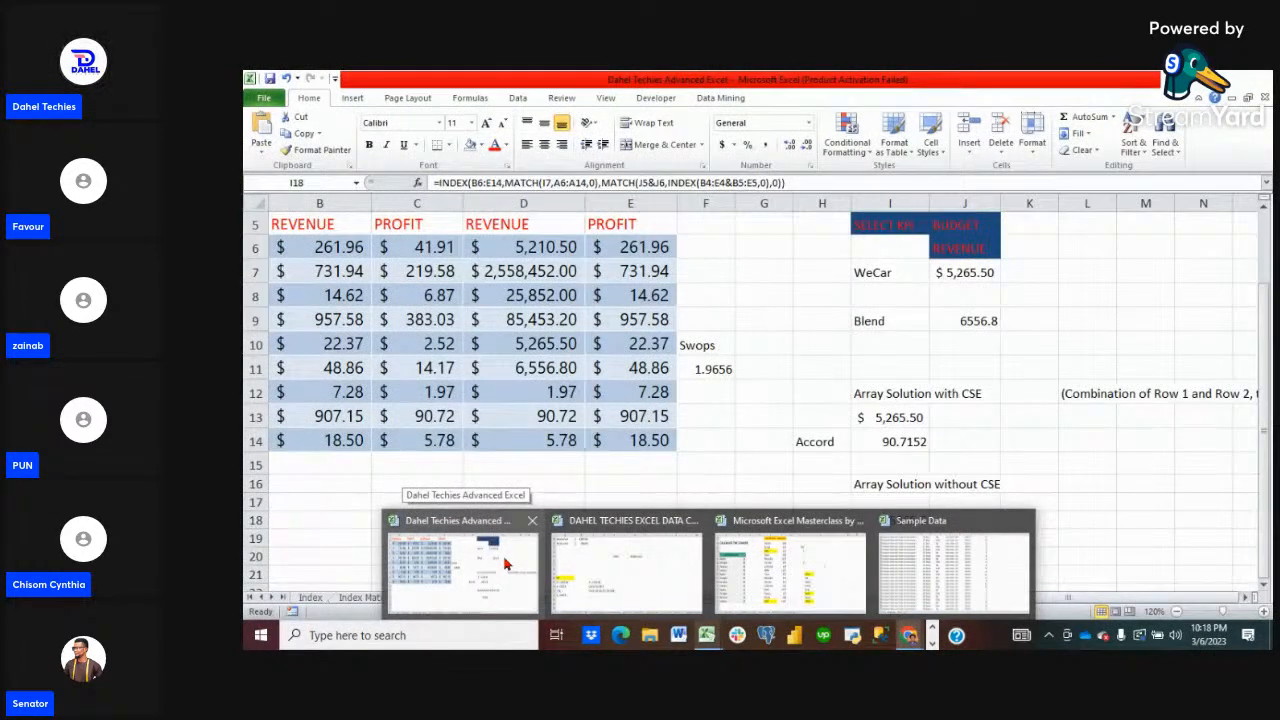
pyautogui.rightClick(505, 565)
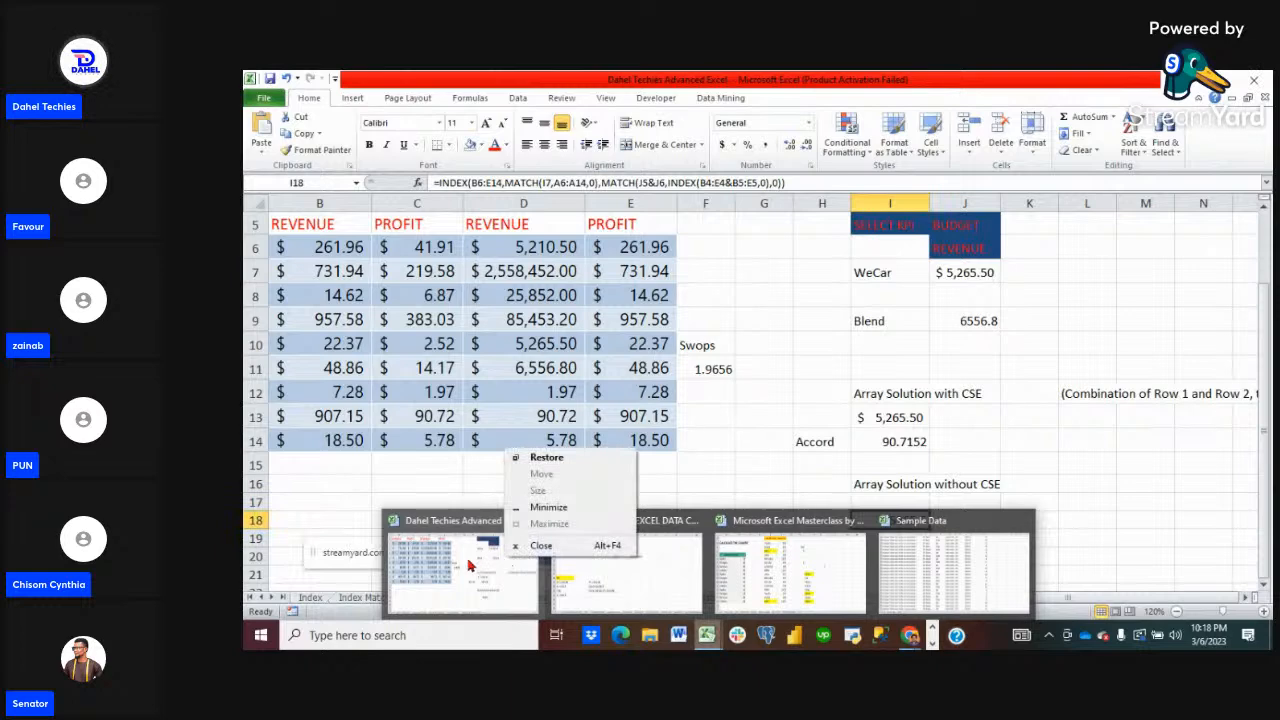
pyautogui.click(470, 566)
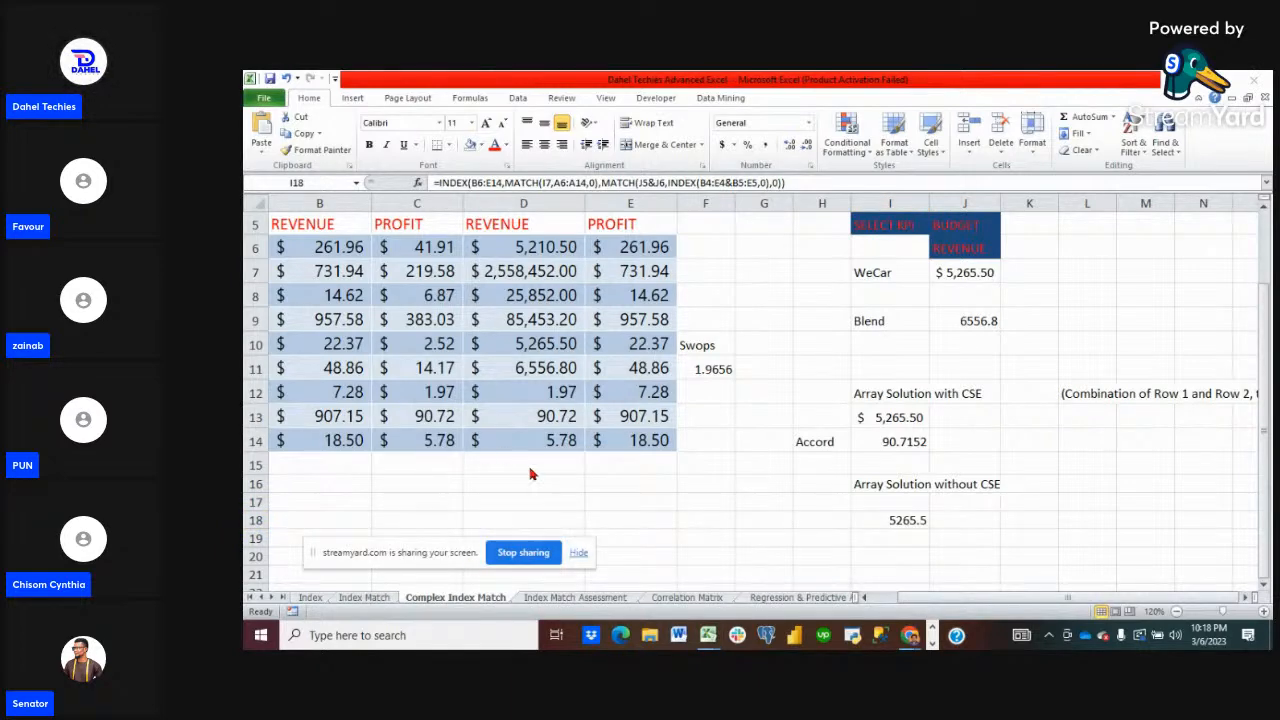
# - Hide the screen-sharing notice covering the sheet and review the matrix lookup table and its solutions
pyautogui.scroll(2, 530, 466)
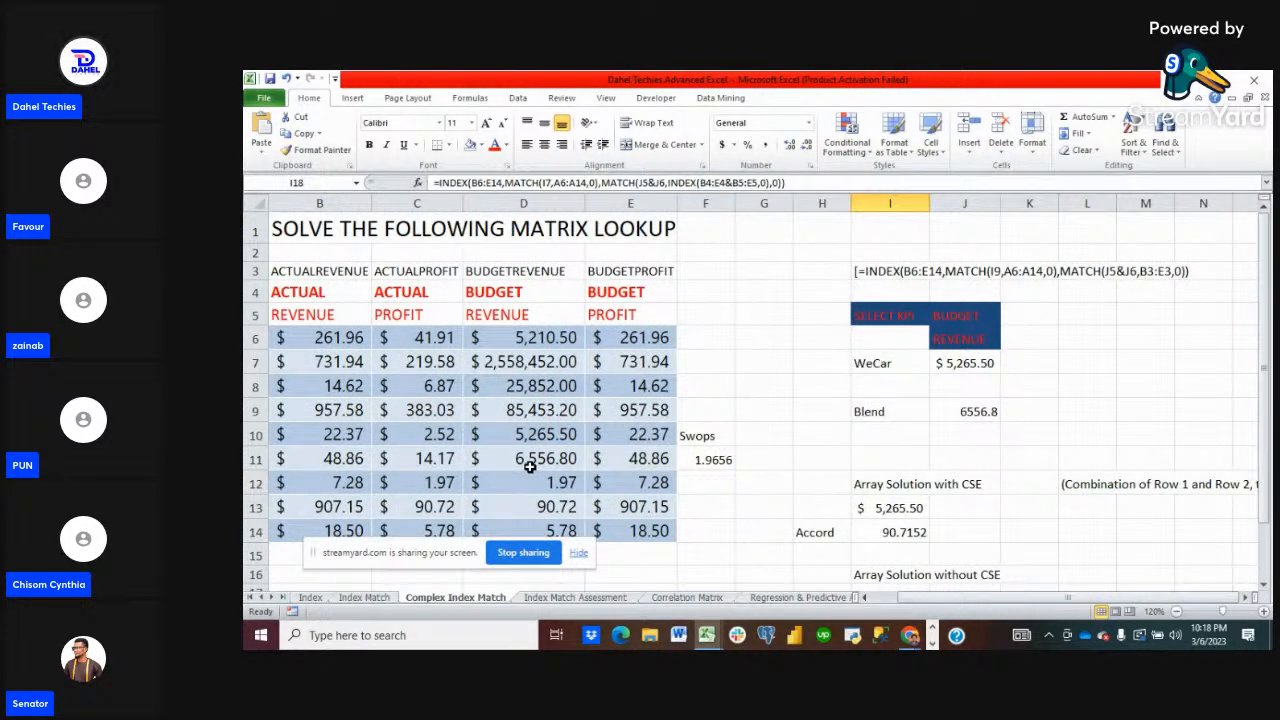
pyautogui.hscroll(-1, 530, 466)
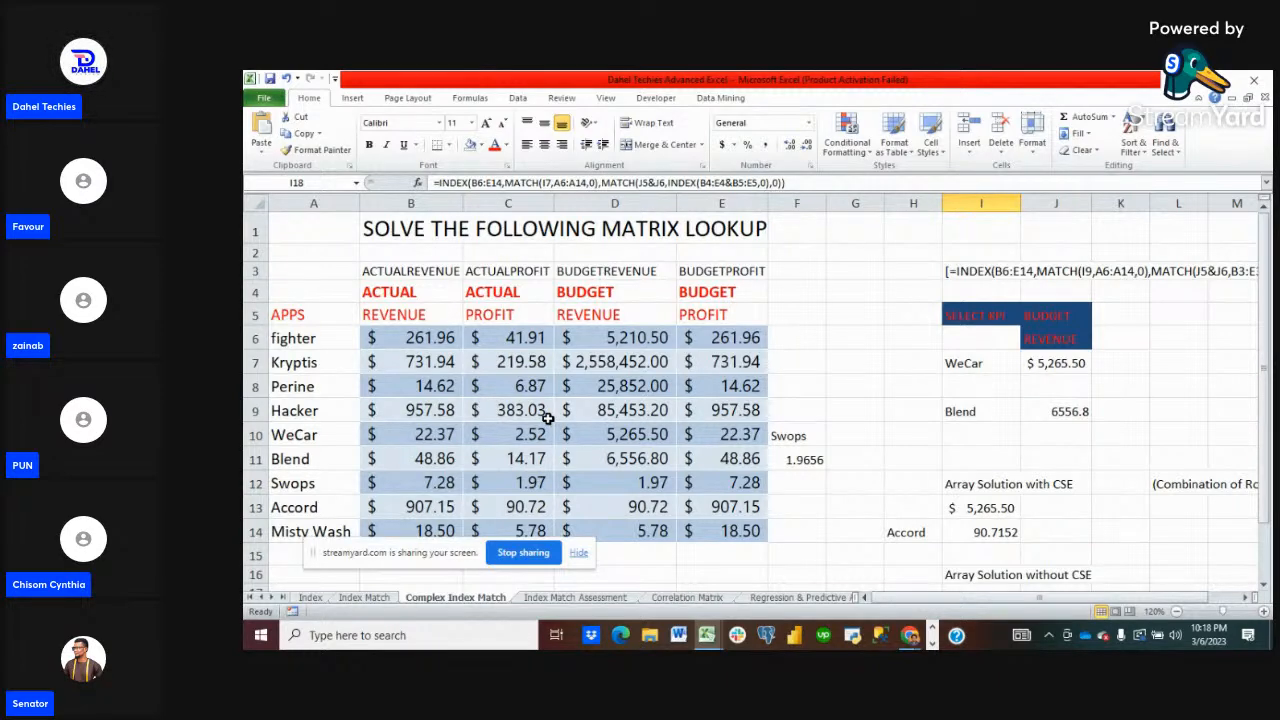
pyautogui.click(579, 552)
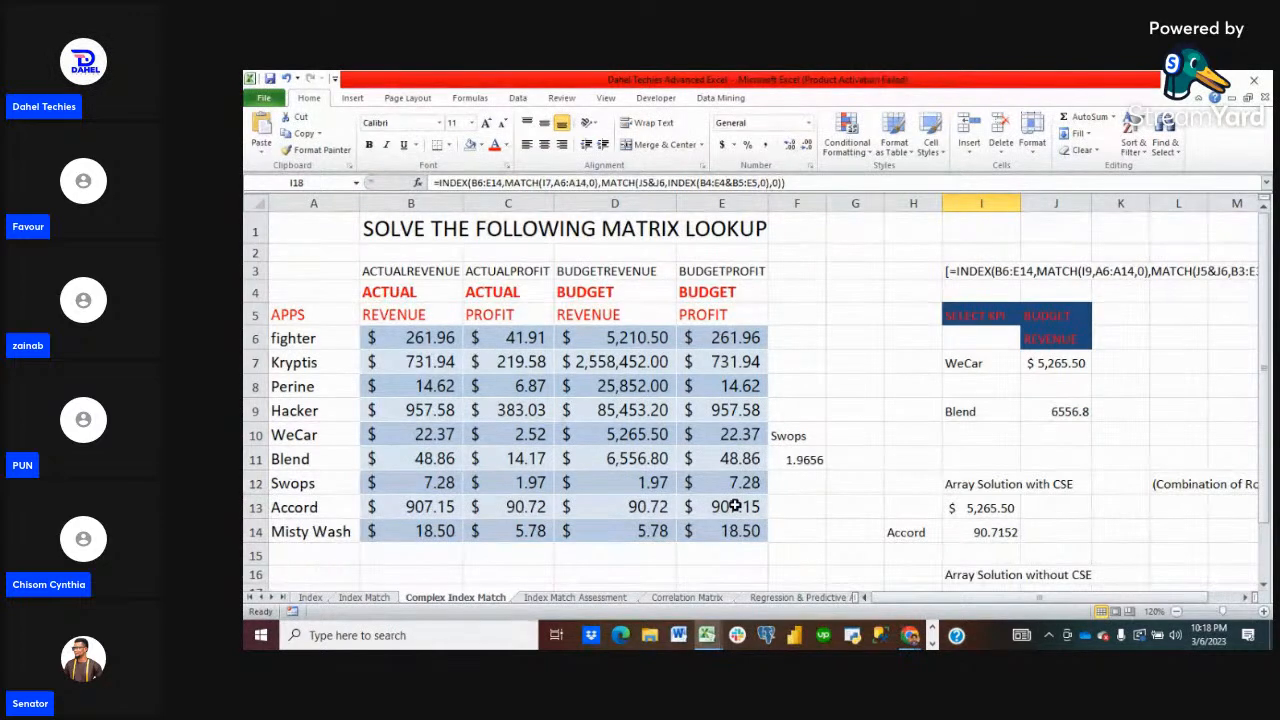
pyautogui.scroll(-3, 735, 505)
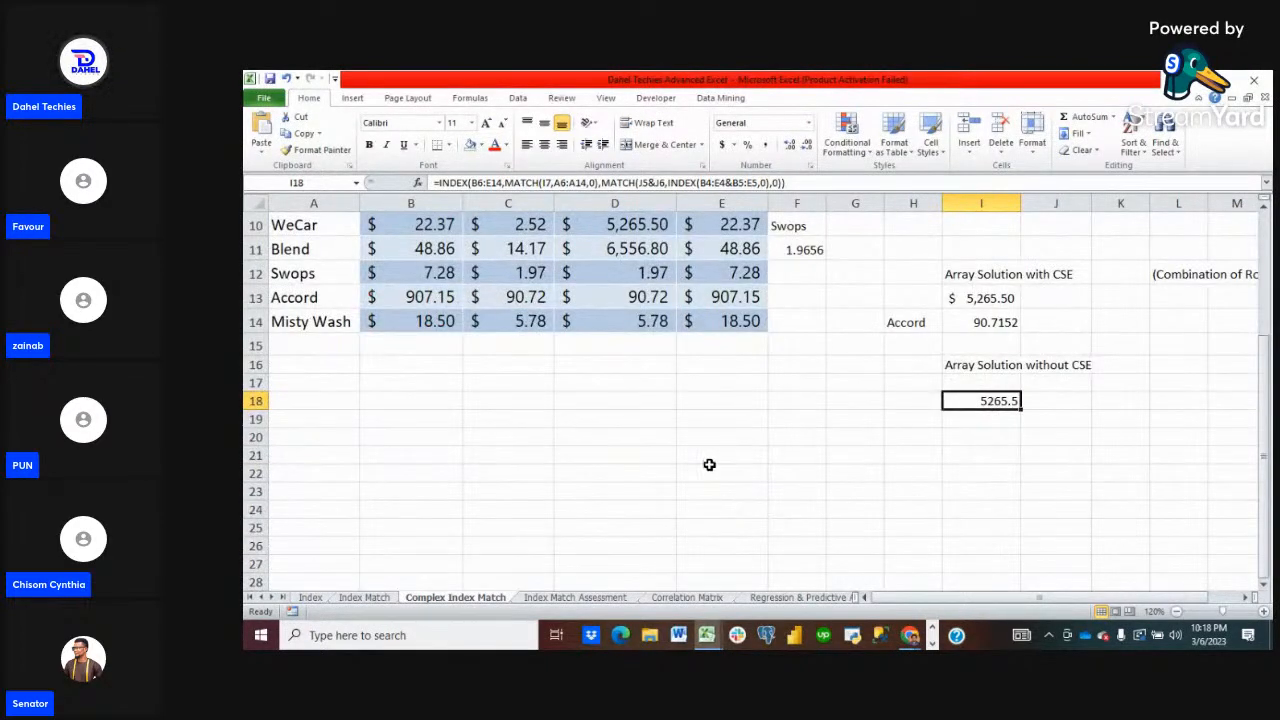
pyautogui.scroll(3, 669, 480)
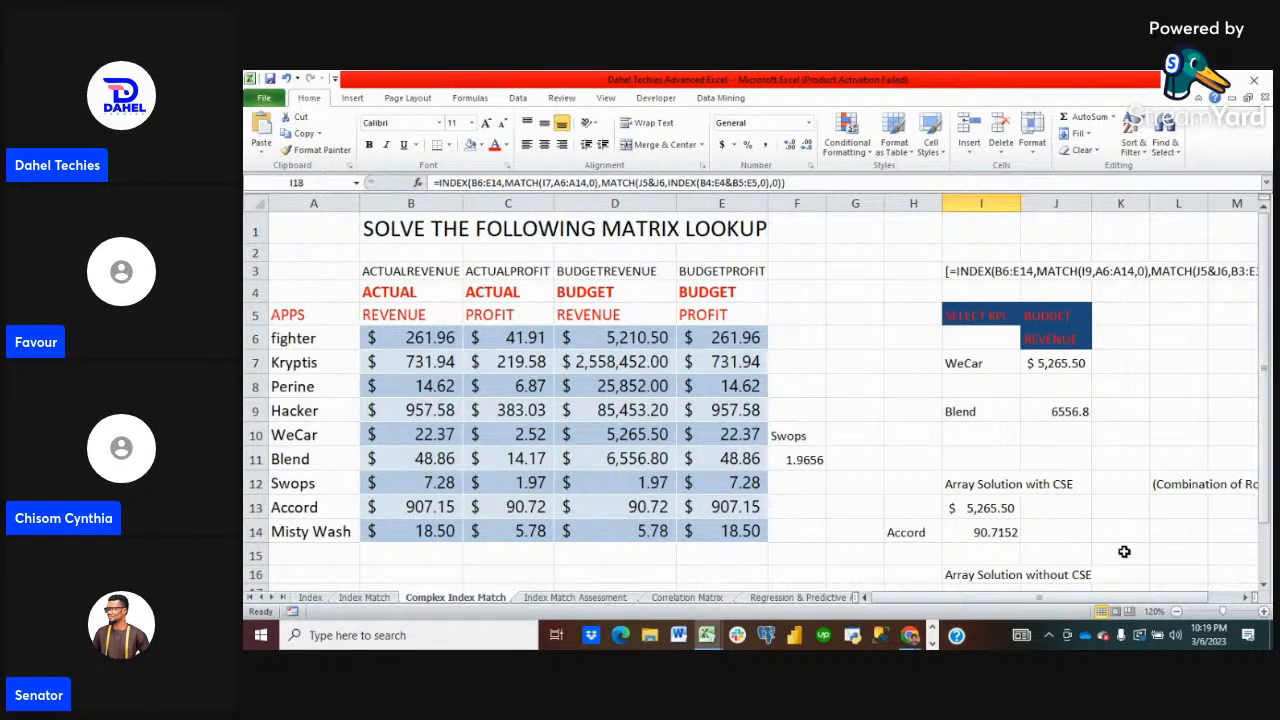
# - Enter the app name Kryptis in H20, below the array solution without CSE
pyautogui.scroll(-1, 1265, 590)
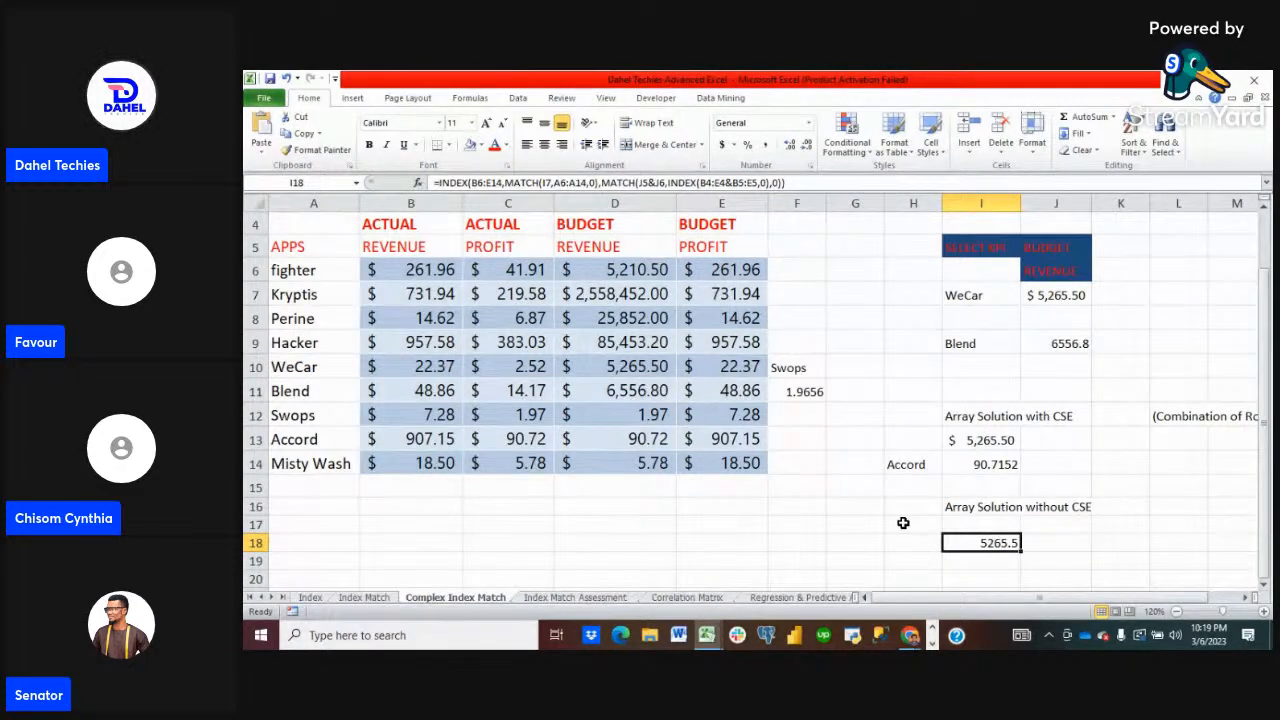
pyautogui.scroll(-1, 917, 525)
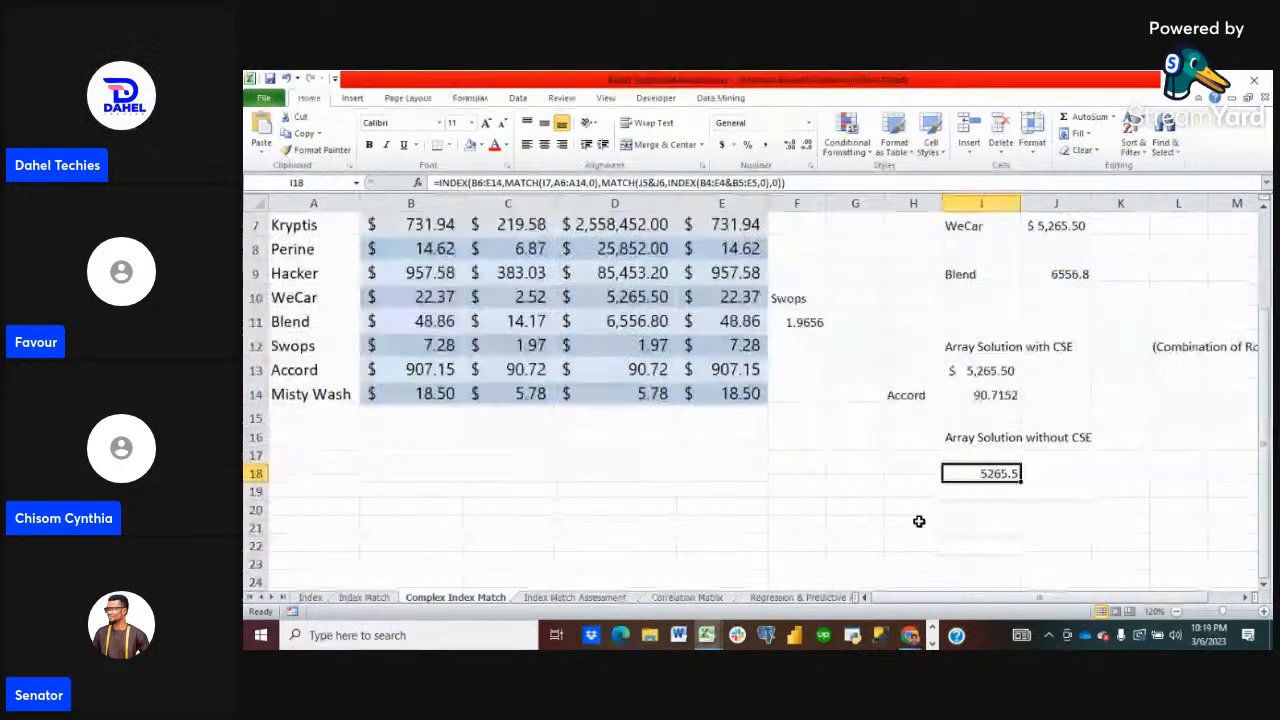
pyautogui.click(910, 512)
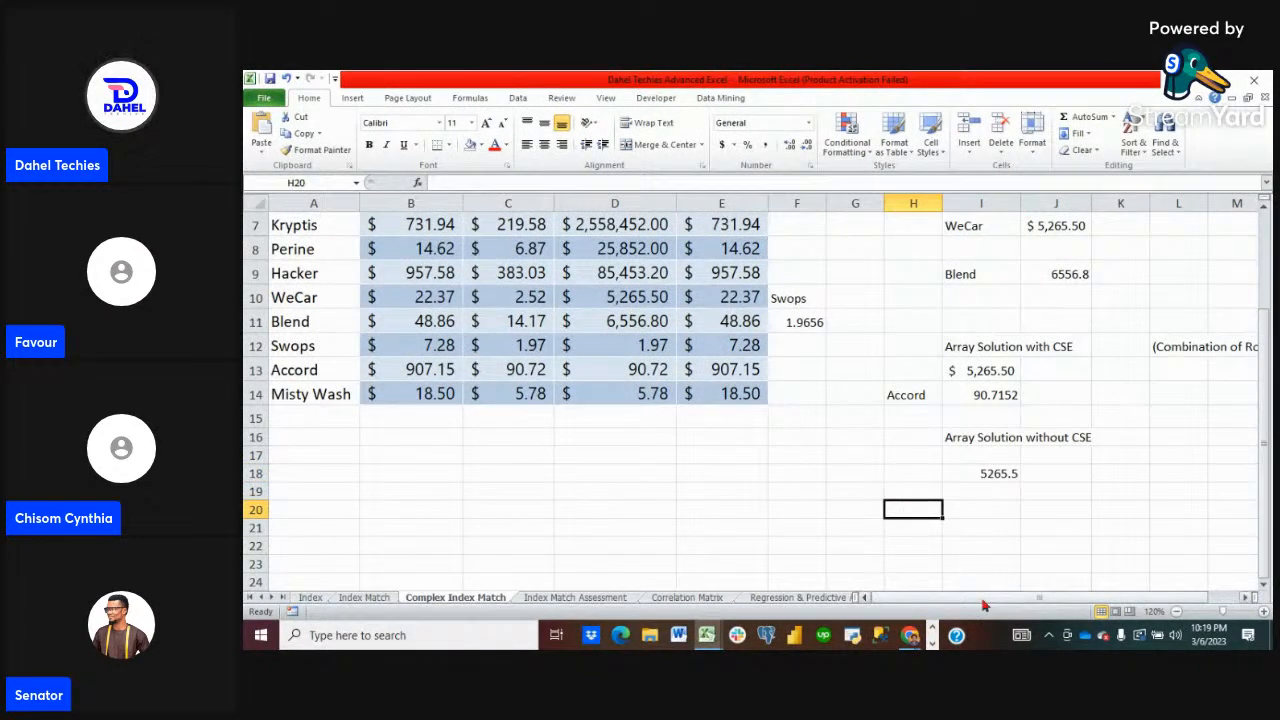
pyautogui.write('K')
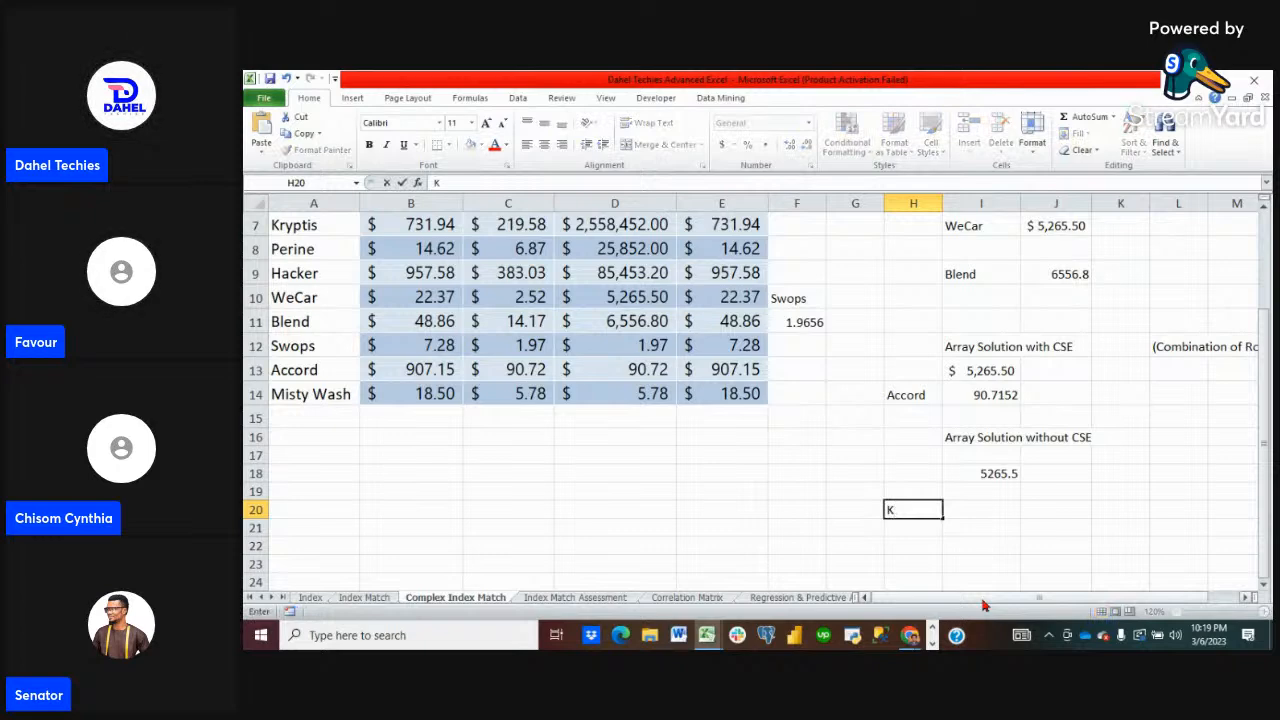
pyautogui.write('ryptis')
pyautogui.click(989, 511)
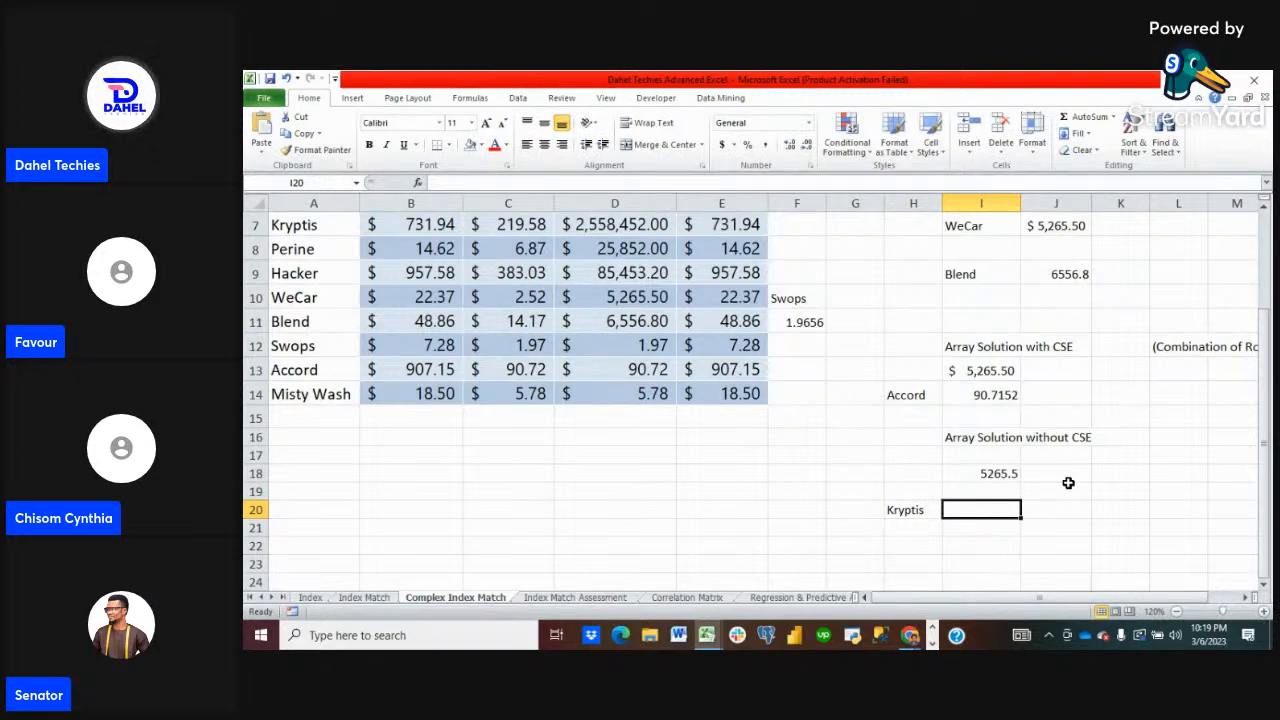
pyautogui.write('=index')
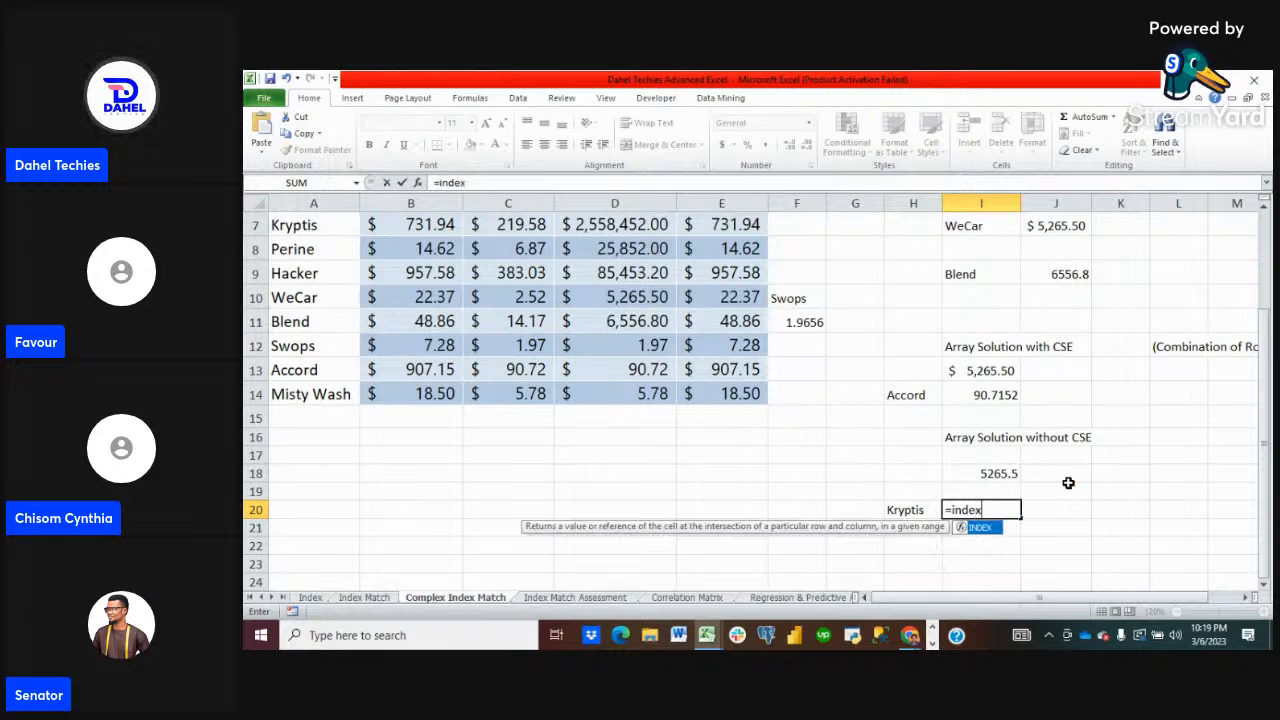
pyautogui.write('(')
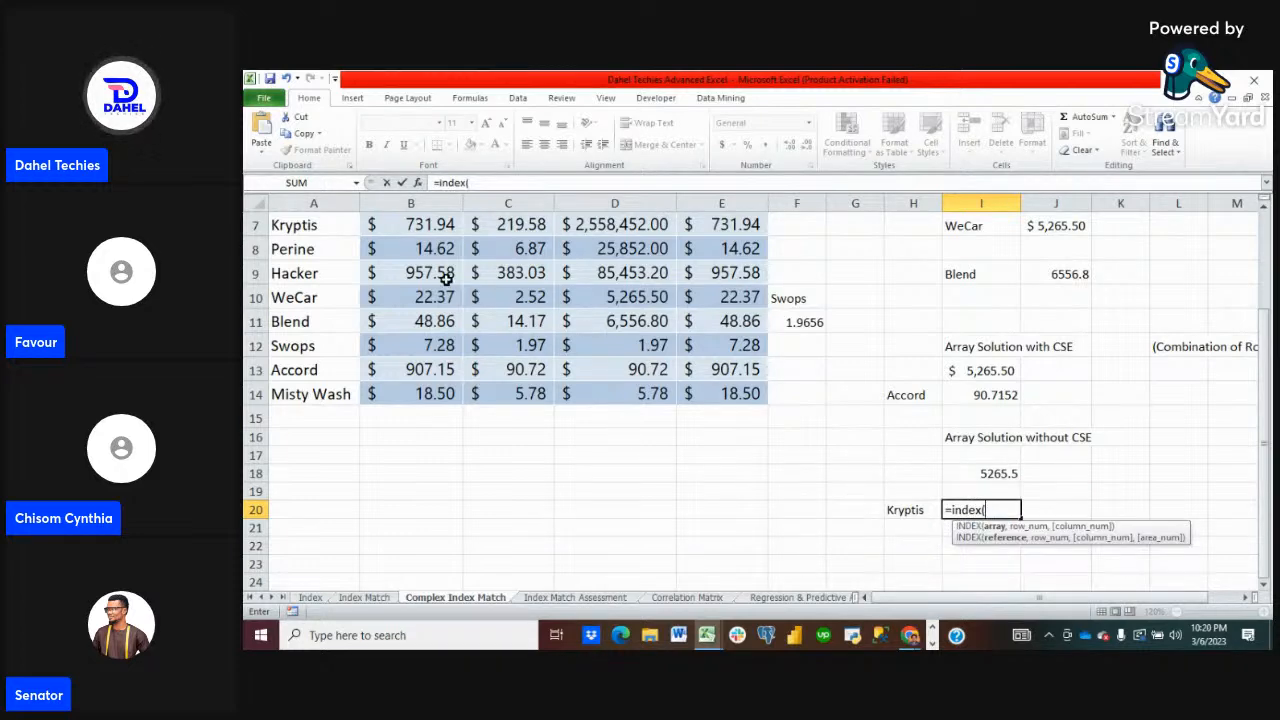
pyautogui.click(1262, 209)
pyautogui.click(1262, 209)
pyautogui.click(1262, 209)
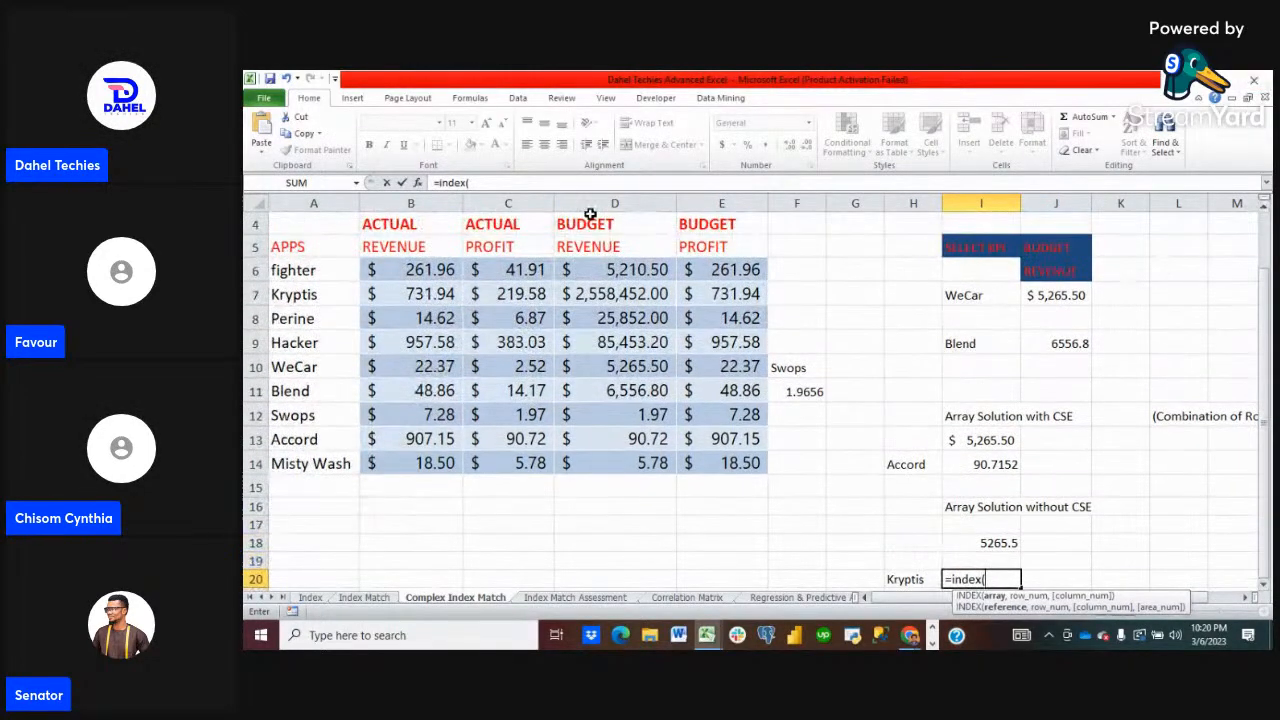
pyautogui.moveTo(400, 271); pyautogui.dragTo(718, 490)
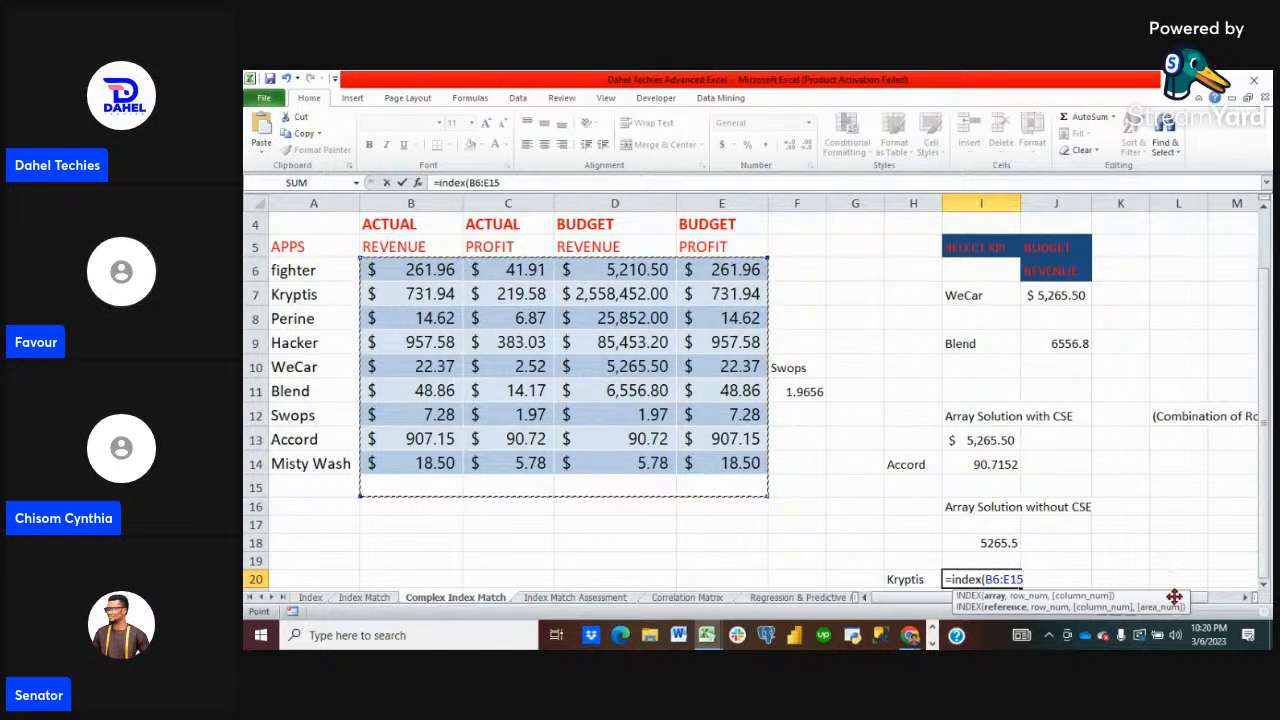
pyautogui.press('BackSpace')
pyautogui.press('BackSpace')
pyautogui.press('BackSpace')
pyautogui.press('BackSpace')
pyautogui.press('BackSpace')
pyautogui.press('BackSpace')
pyautogui.press('BackSpace')
pyautogui.press('BackSpace')
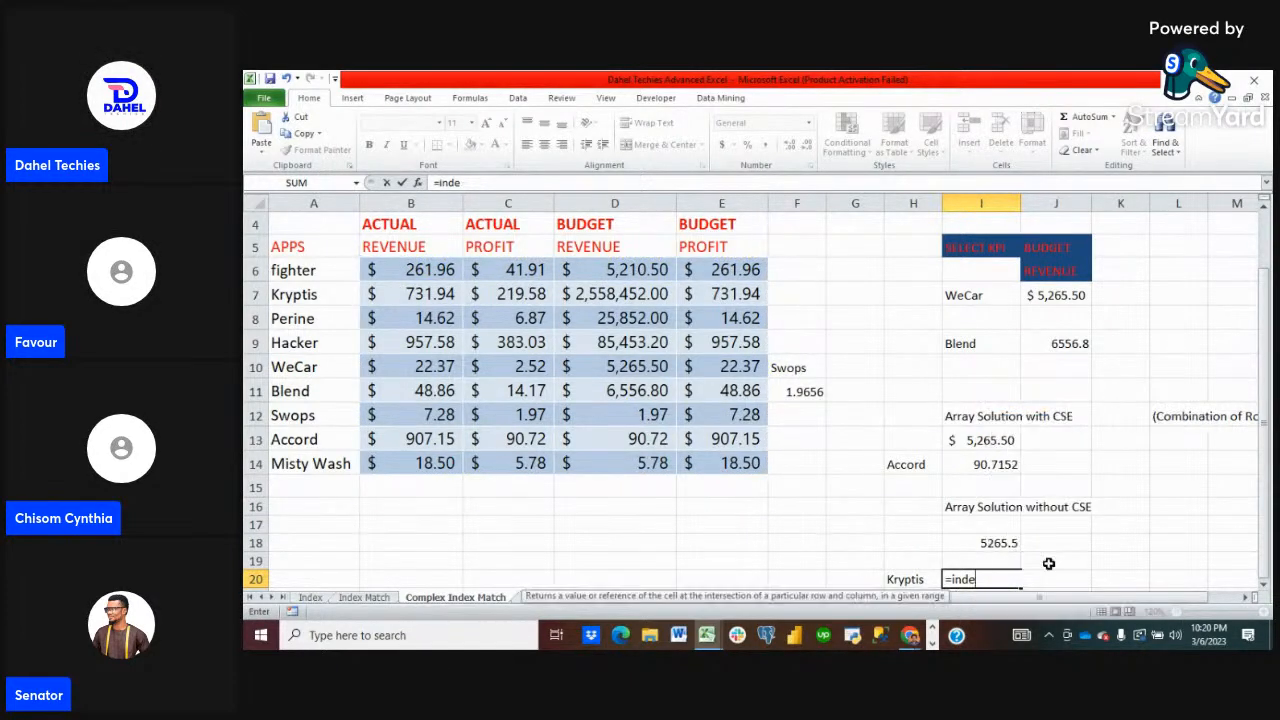
pyautogui.press('BackSpace')
pyautogui.press('BackSpace')
pyautogui.press('BackSpace')
pyautogui.press('BackSpace')
pyautogui.press('BackSpace')
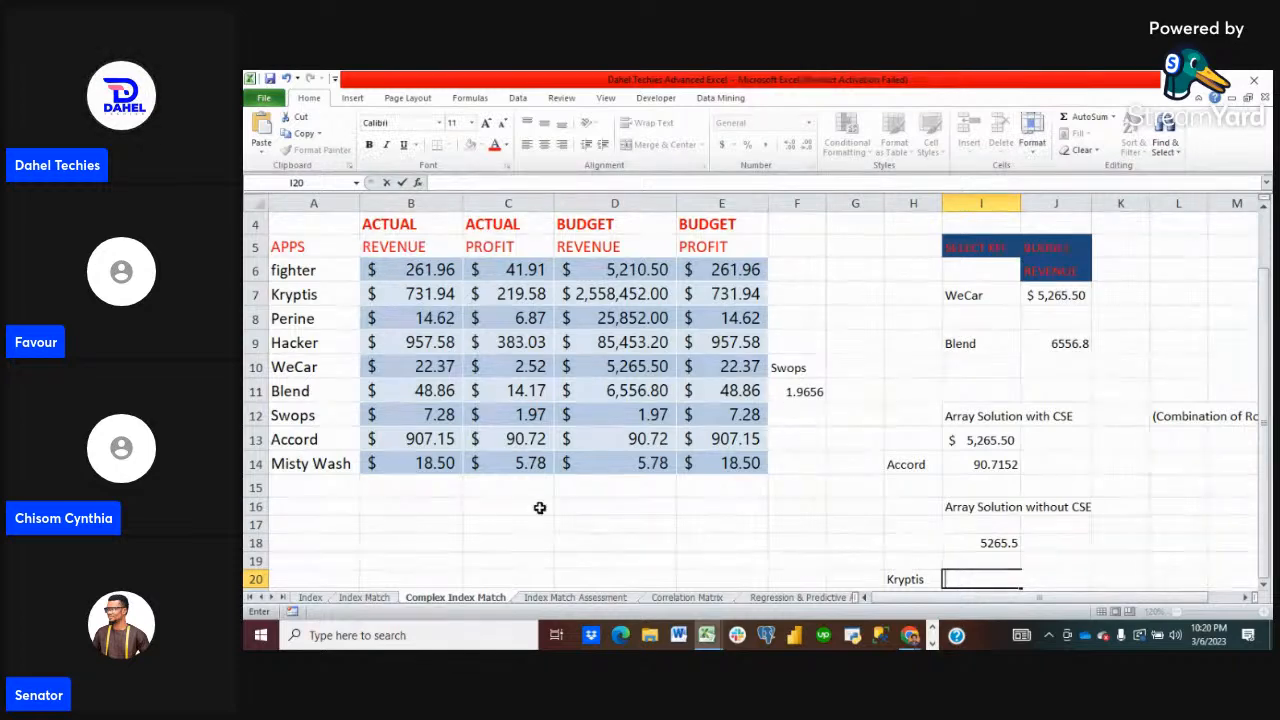
# - Enter the app name Kryptis in C16, beneath the matrix table
pyautogui.click(500, 518)
pyautogui.click(505, 506)
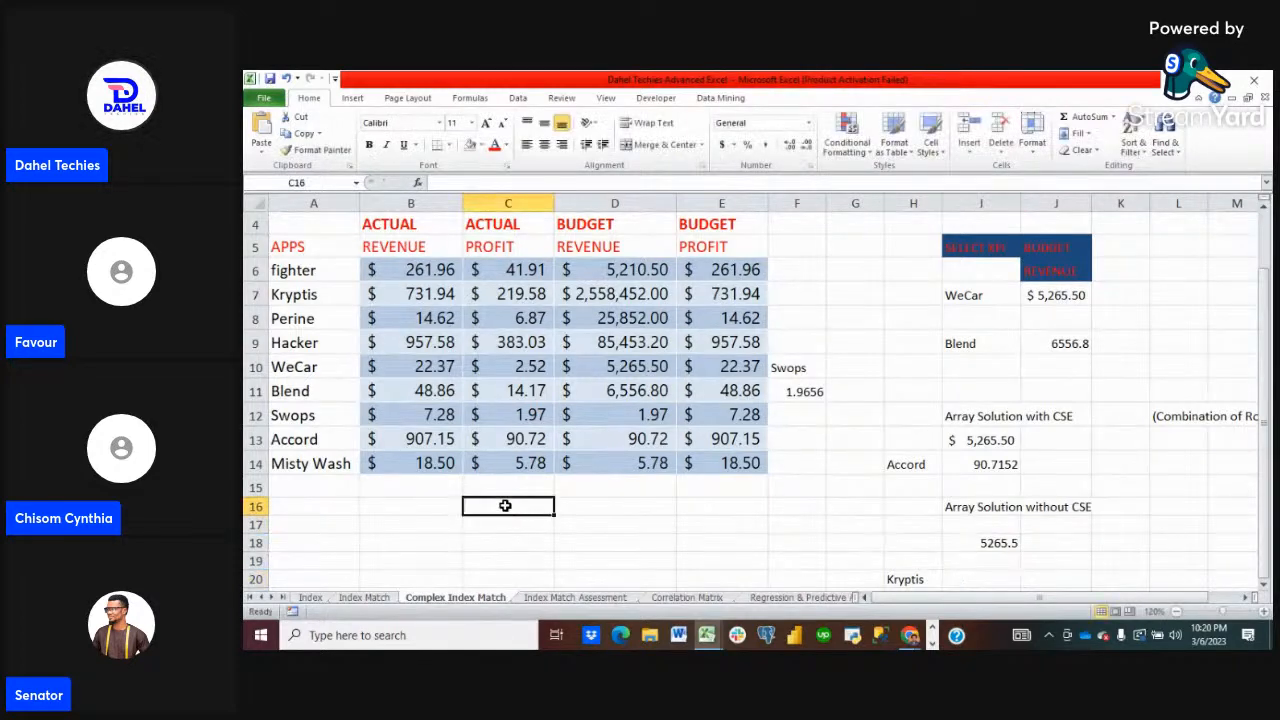
pyautogui.write('Kryop')
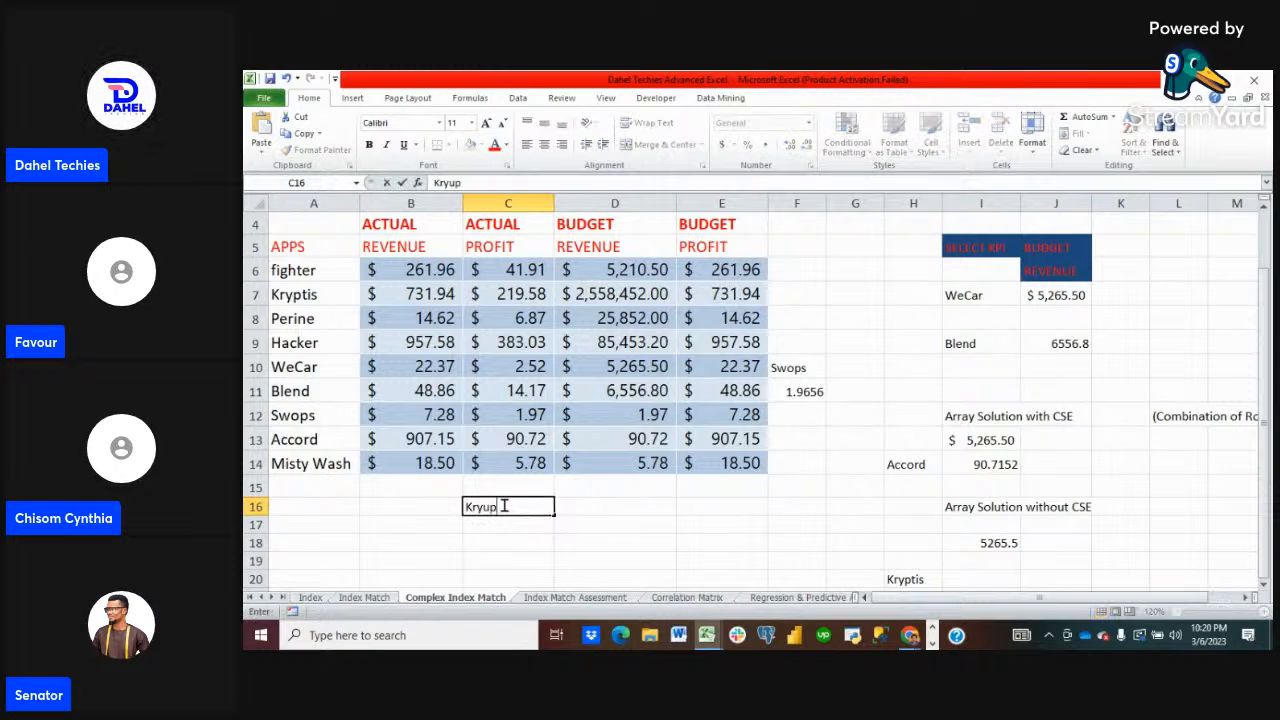
pyautogui.press('BackSpace')
pyautogui.press('BackSpace')
pyautogui.write('ptis')
# - Start an INDEX formula in D16 with B6:E14 as its array
pyautogui.click(606, 505)
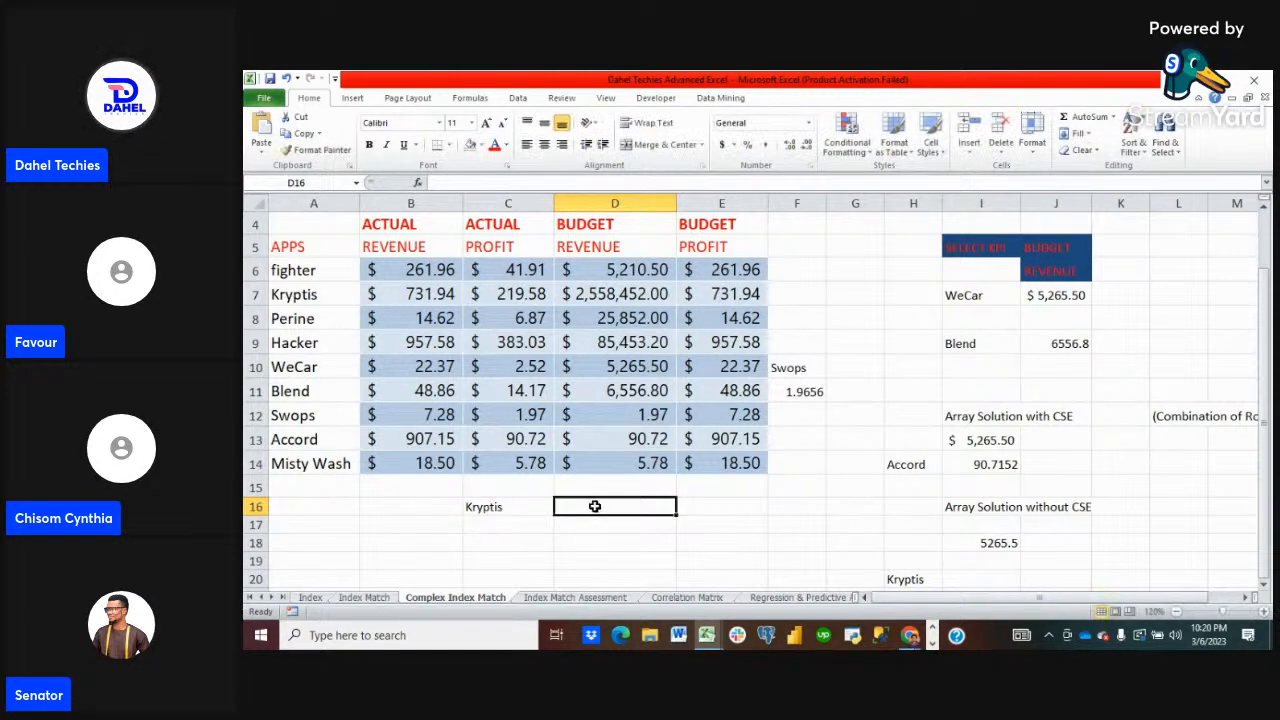
pyautogui.write('=index')
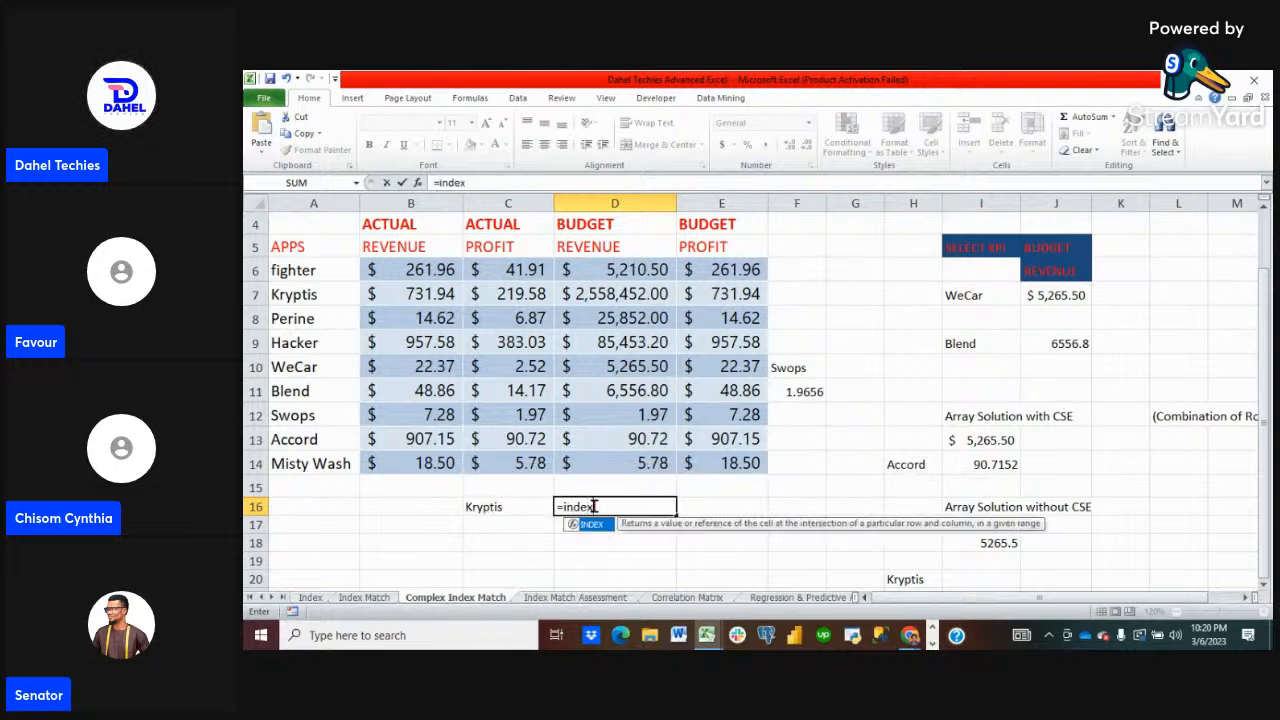
pyautogui.write('(')
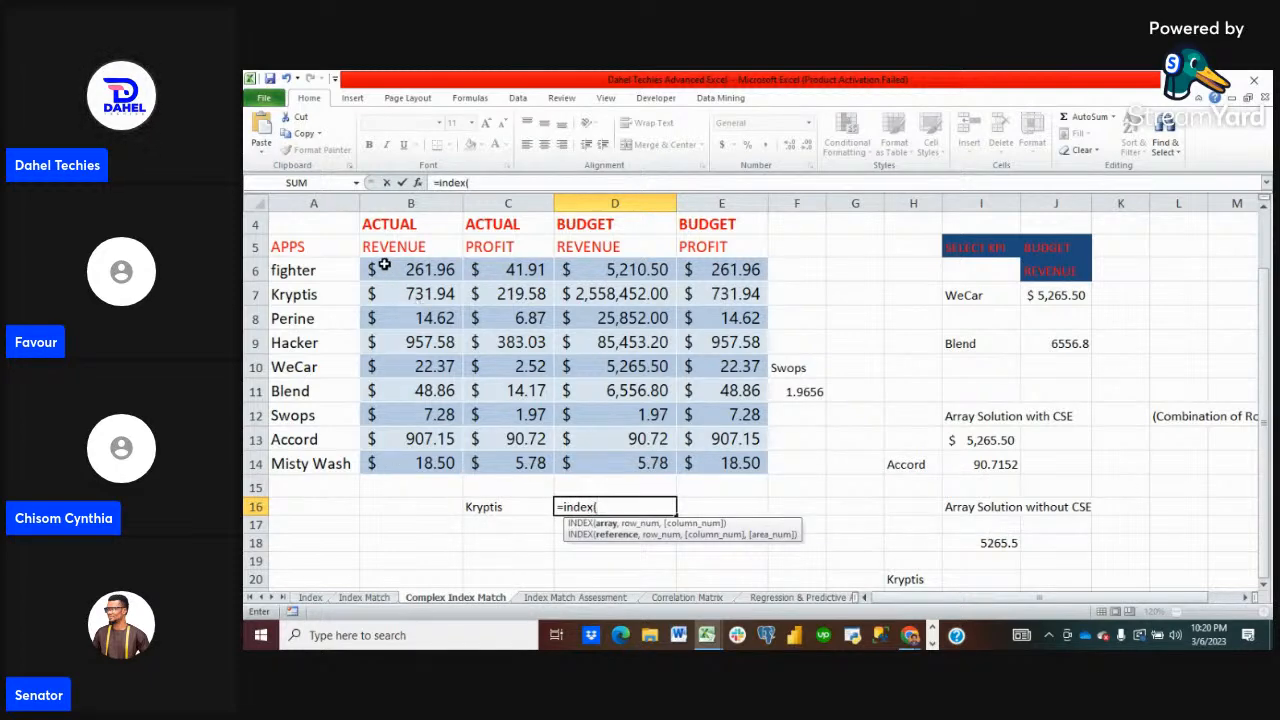
pyautogui.moveTo(384, 265); pyautogui.dragTo(730, 462)
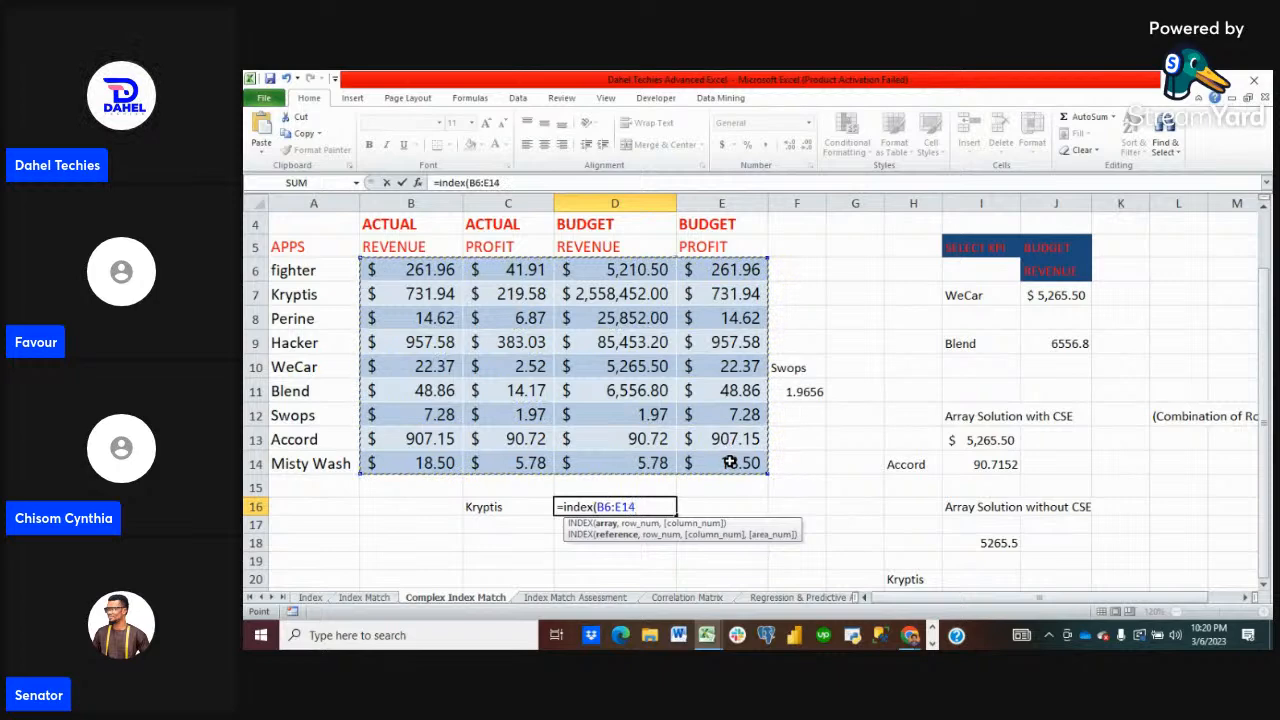
pyautogui.write(',')
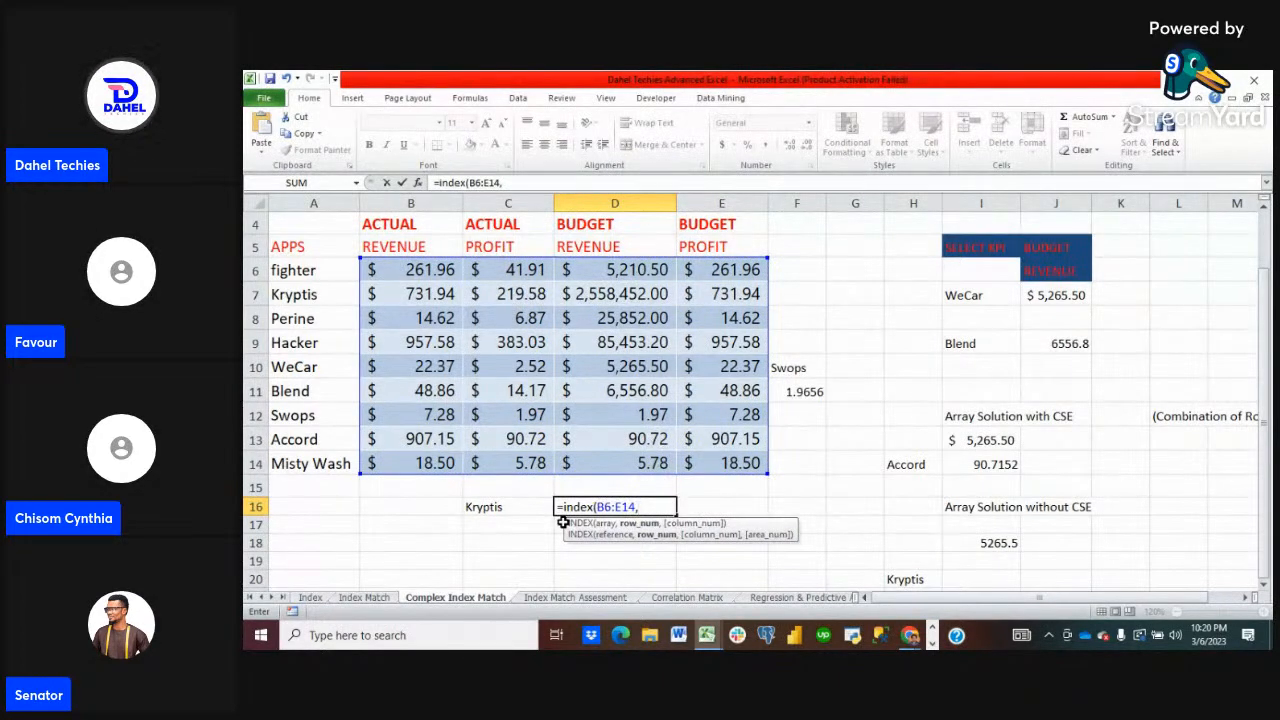
# - Add MATCH(C16,A6:A14,0) as the row argument of the INDEX formula in D16
pyautogui.write('match(')
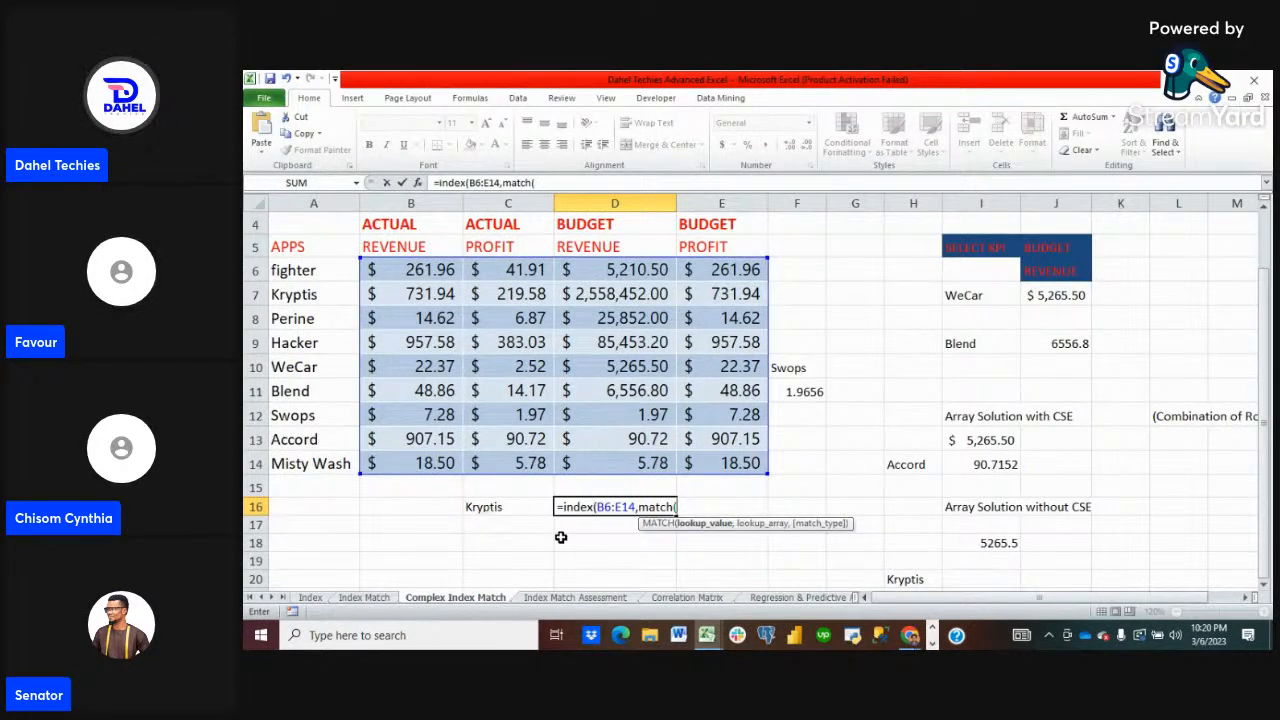
pyautogui.click(497, 507)
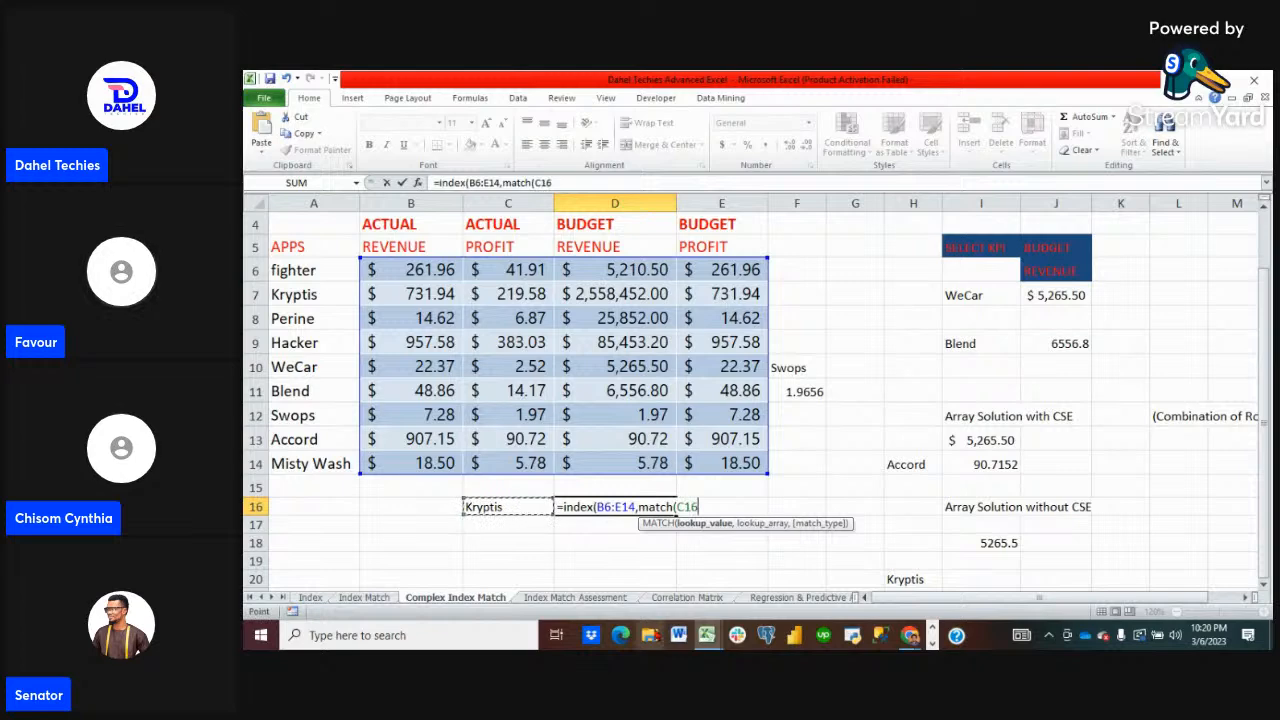
pyautogui.write(',')
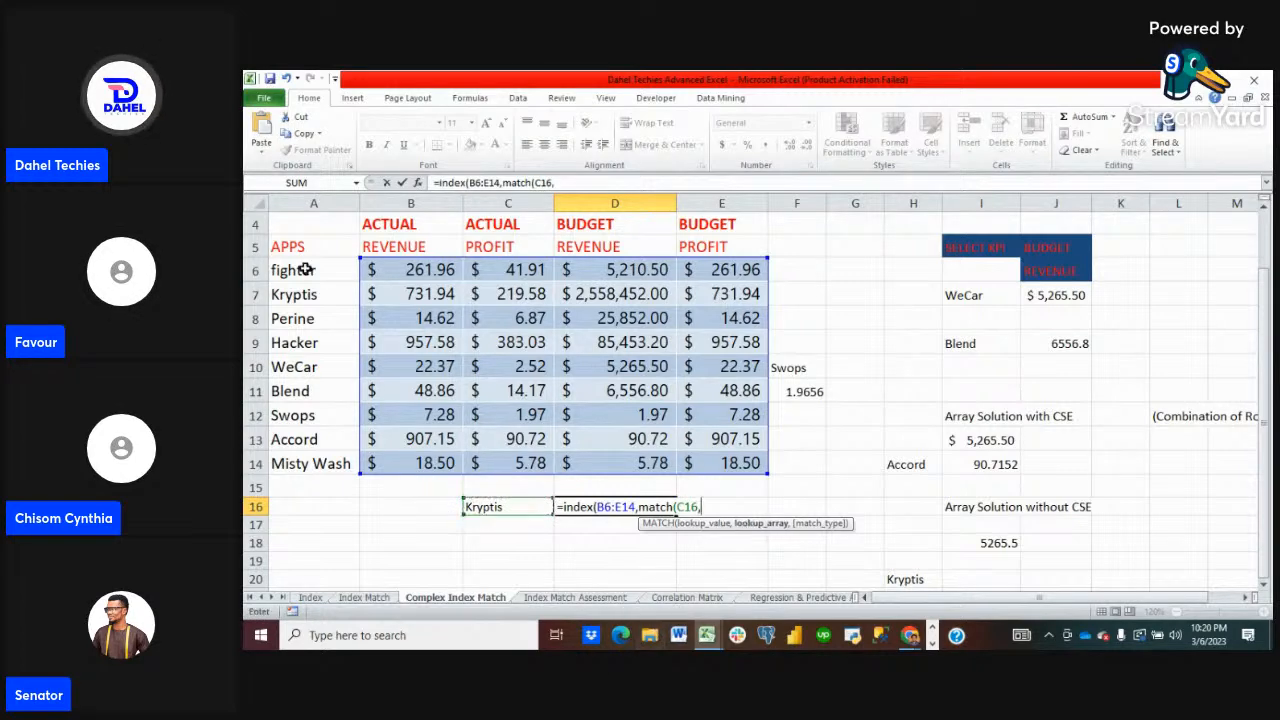
pyautogui.moveTo(305, 270); pyautogui.dragTo(323, 460)
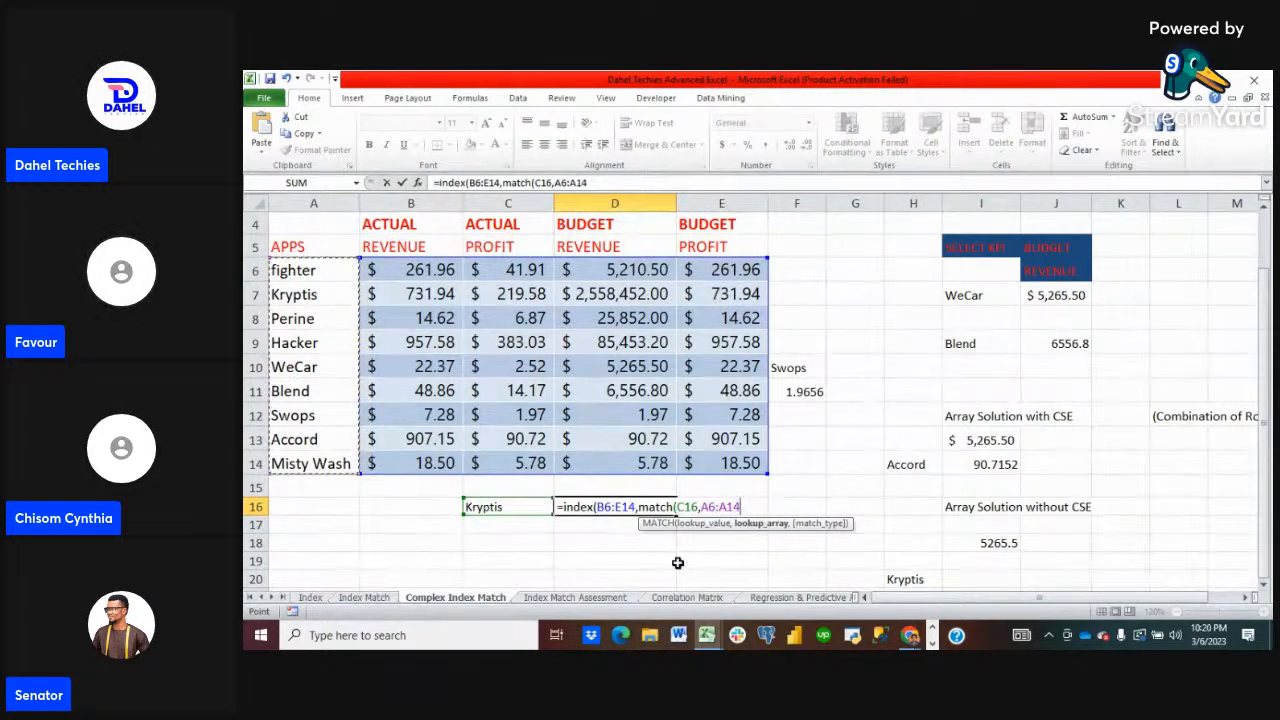
pyautogui.write(',')
pyautogui.write('0)')
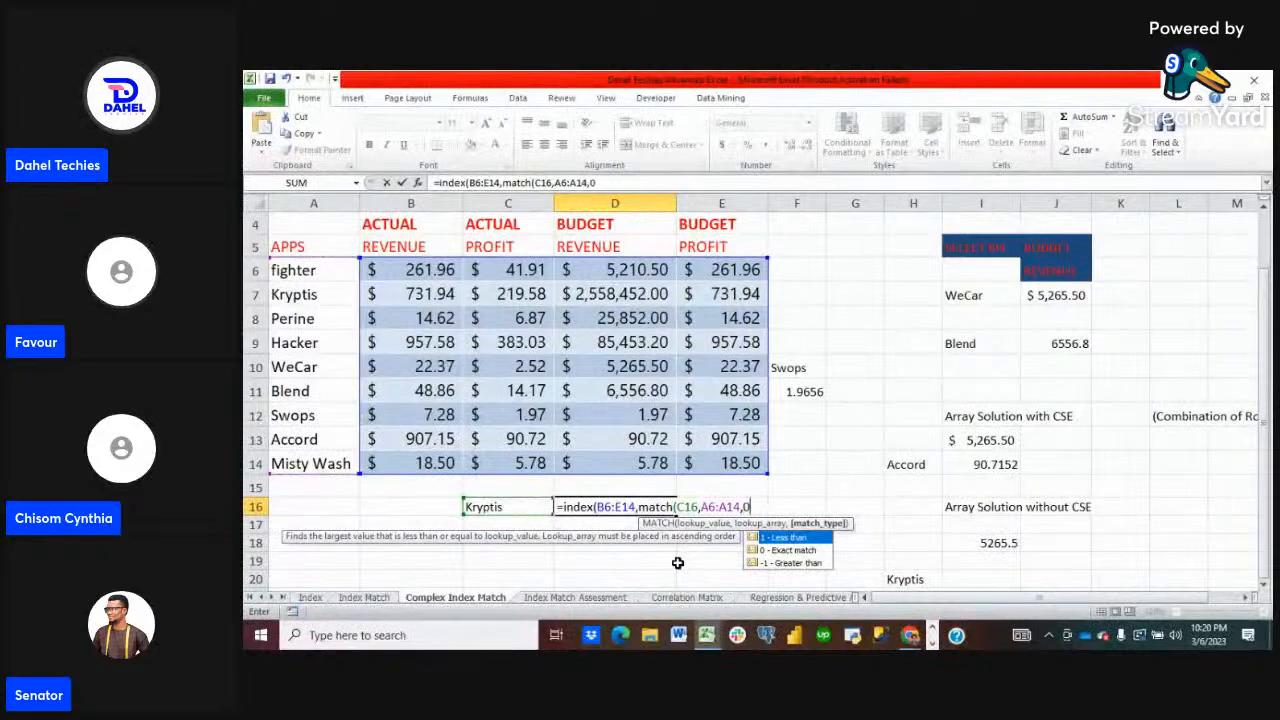
pyautogui.write(',')
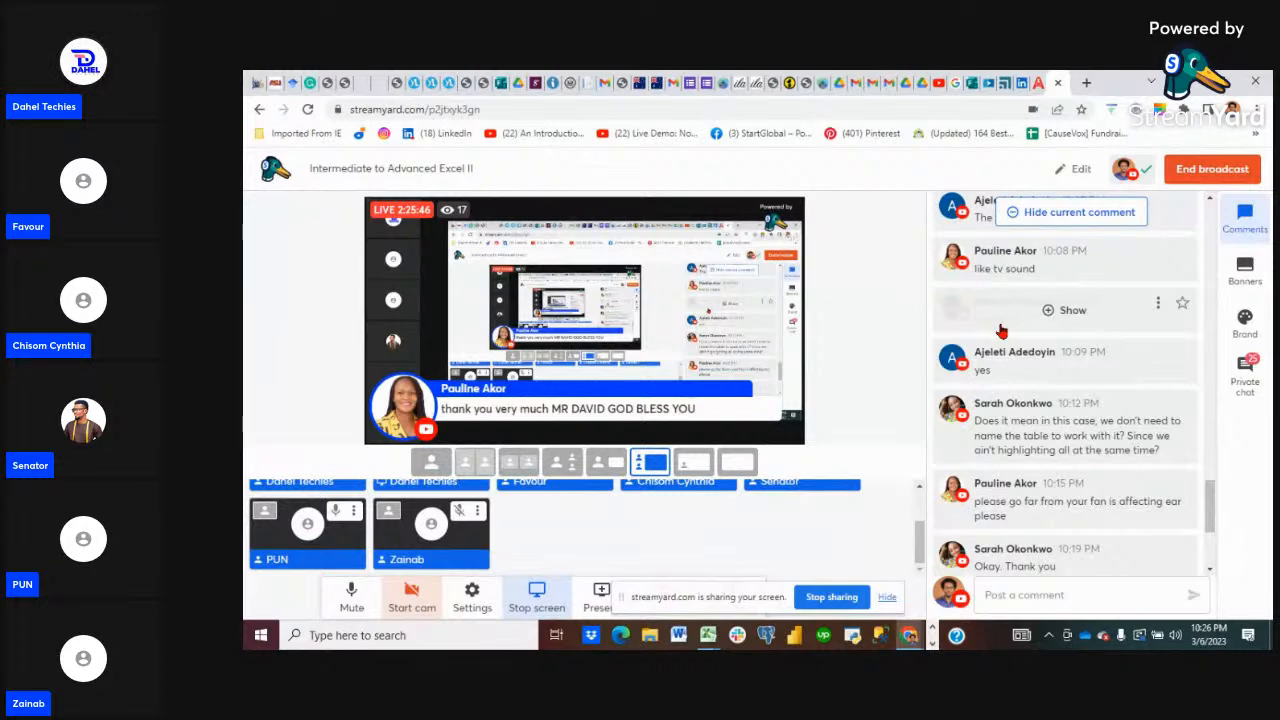
# - Switch back to the Dahel Techies Advanced Excel workbook and complete the column MATCH by joining &B5:E5 to B4:E4 with match type 0
pyautogui.click(707, 635)
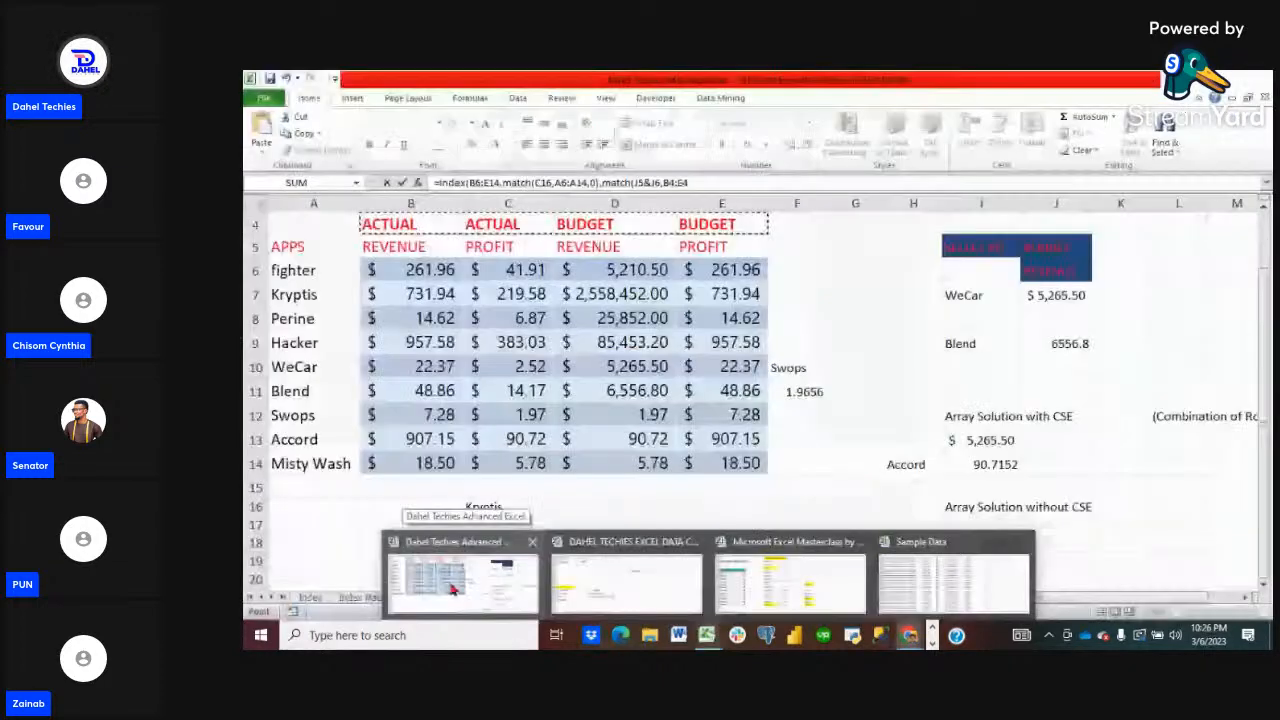
pyautogui.click(638, 540)
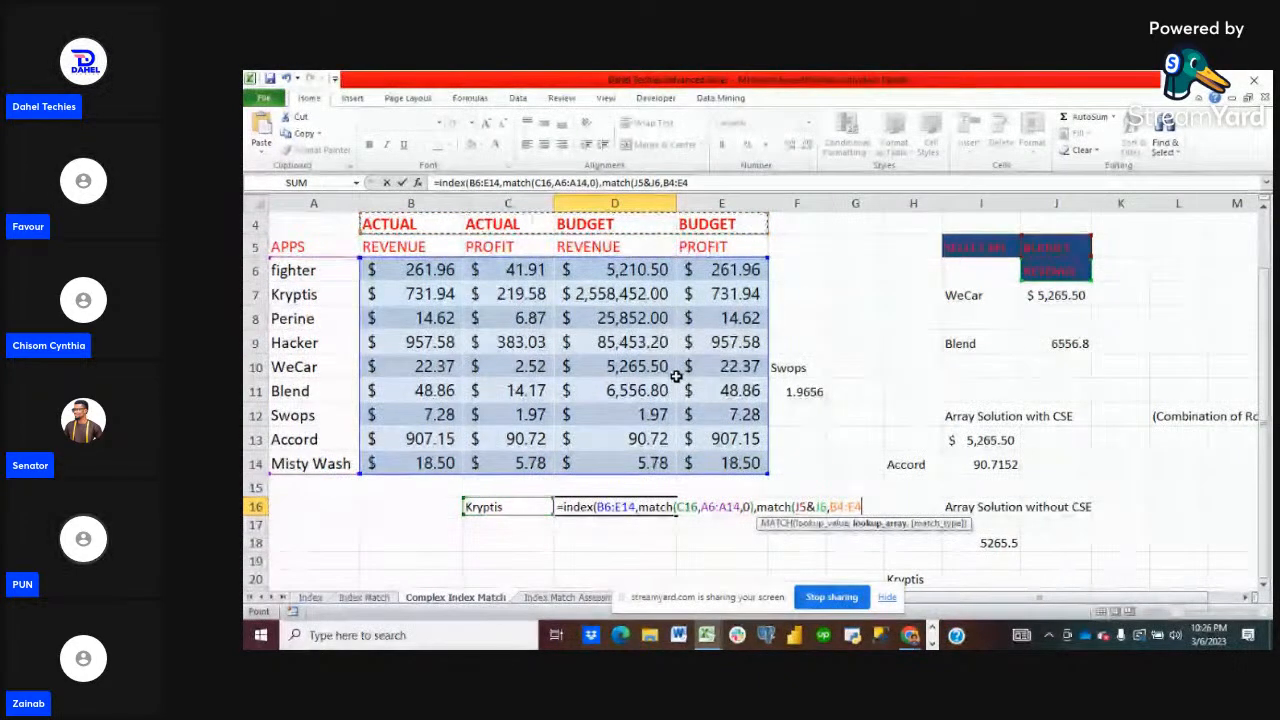
pyautogui.write('&')
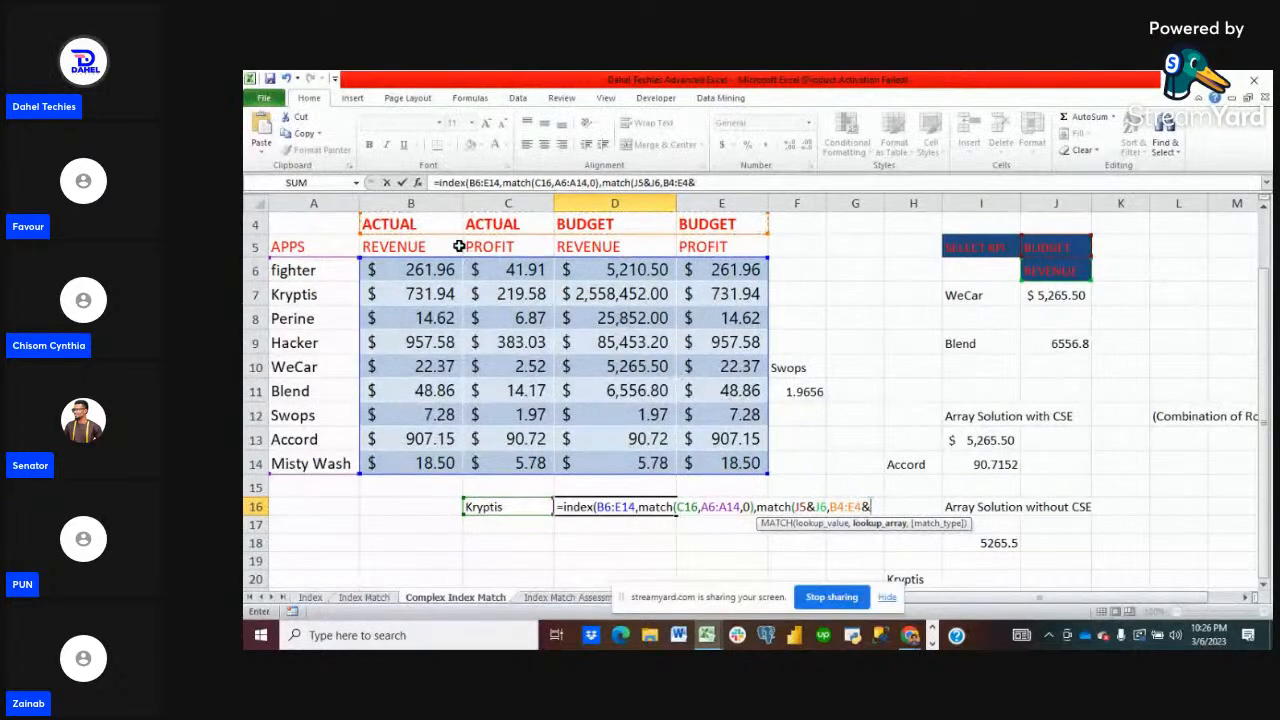
pyautogui.moveTo(395, 247); pyautogui.dragTo(718, 252)
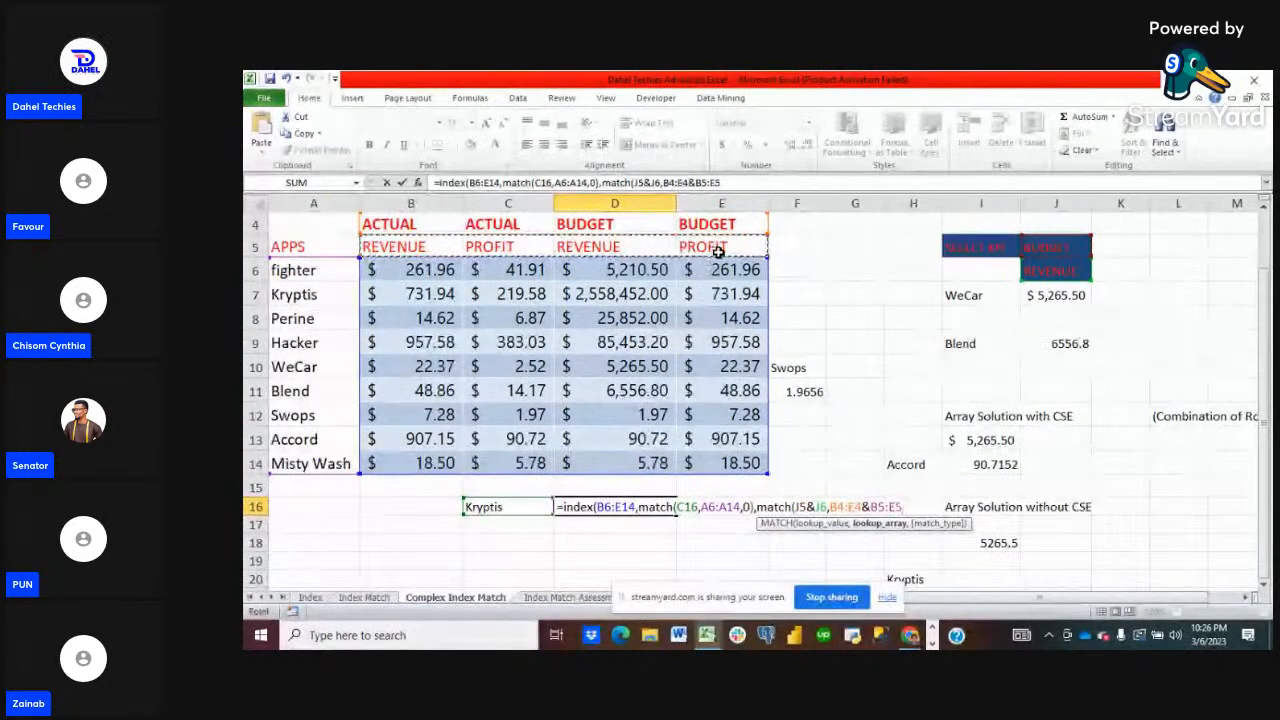
pyautogui.write(',')
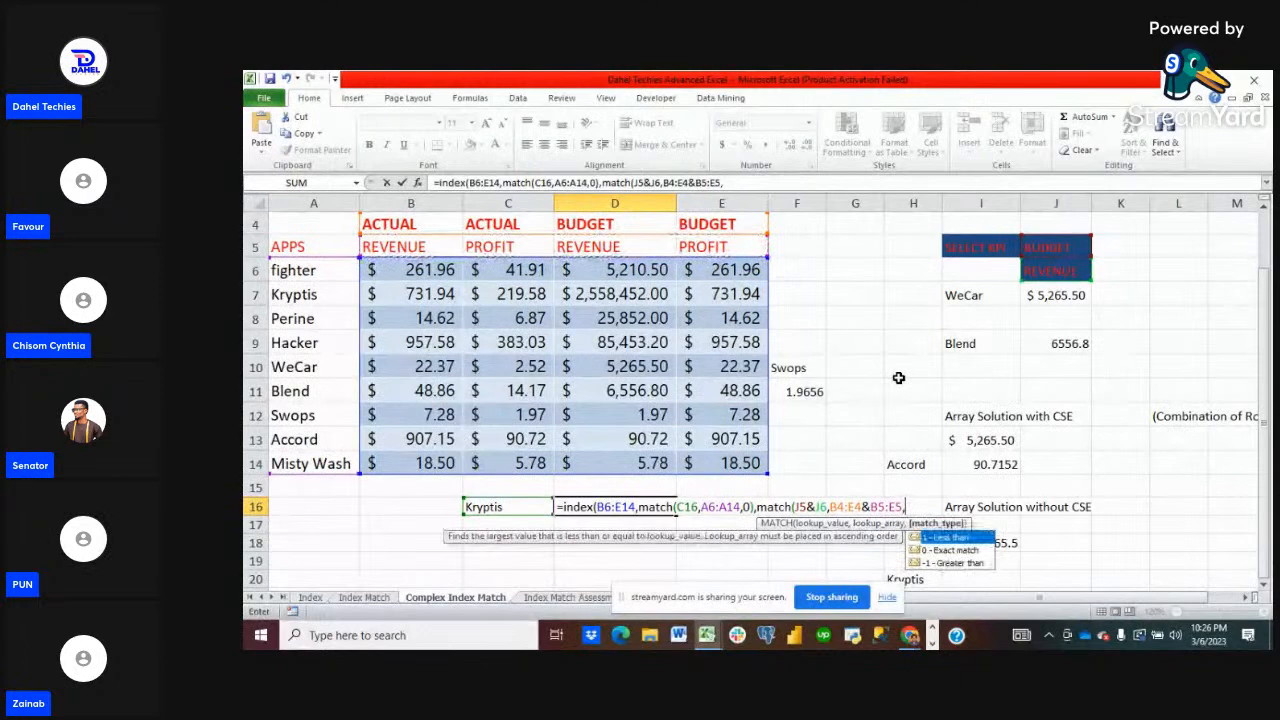
pyautogui.write('0')
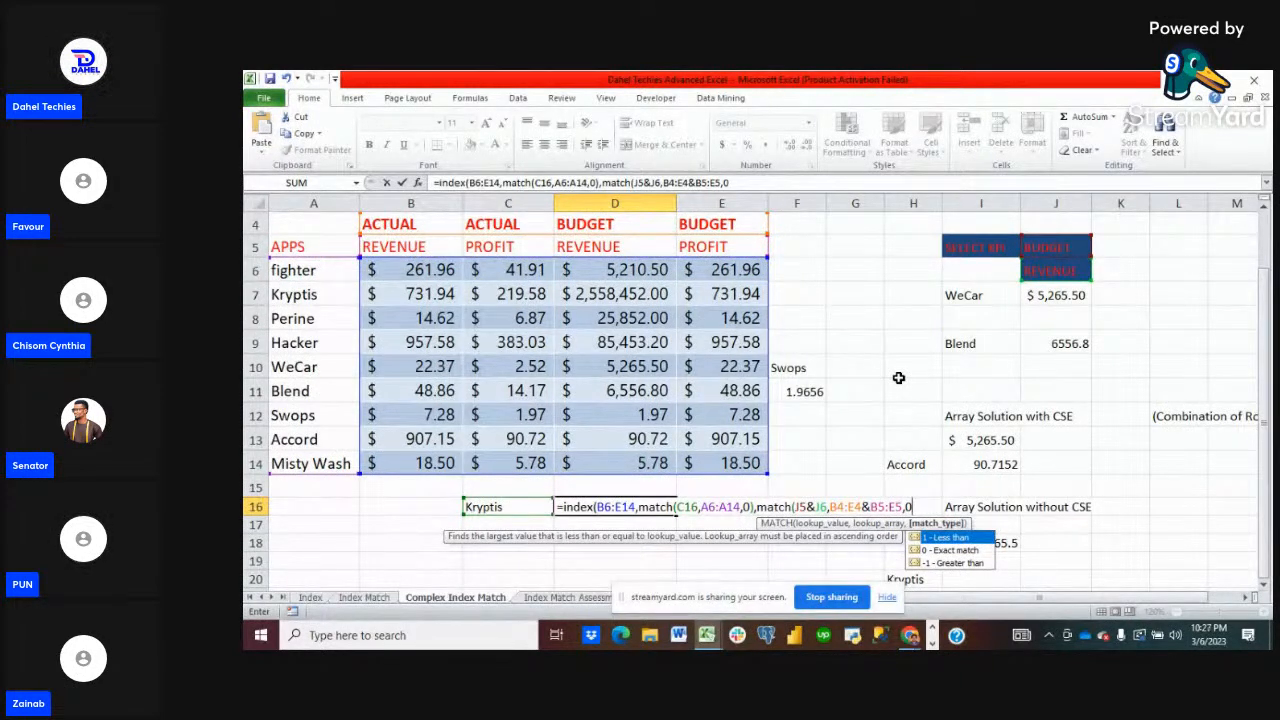
pyautogui.write(')')
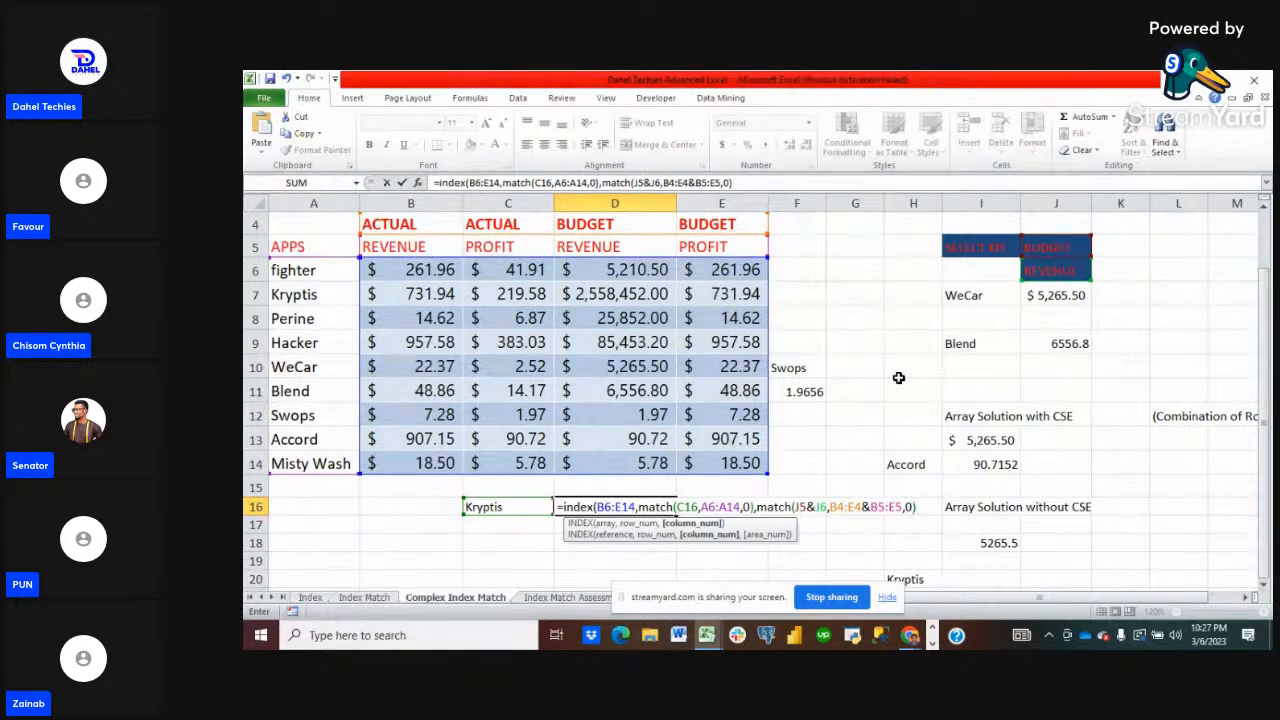
# - Add a final argument 0 to the INDEX formula in D16 and enter it, accepting Excel's proposed correction
pyautogui.write(',')
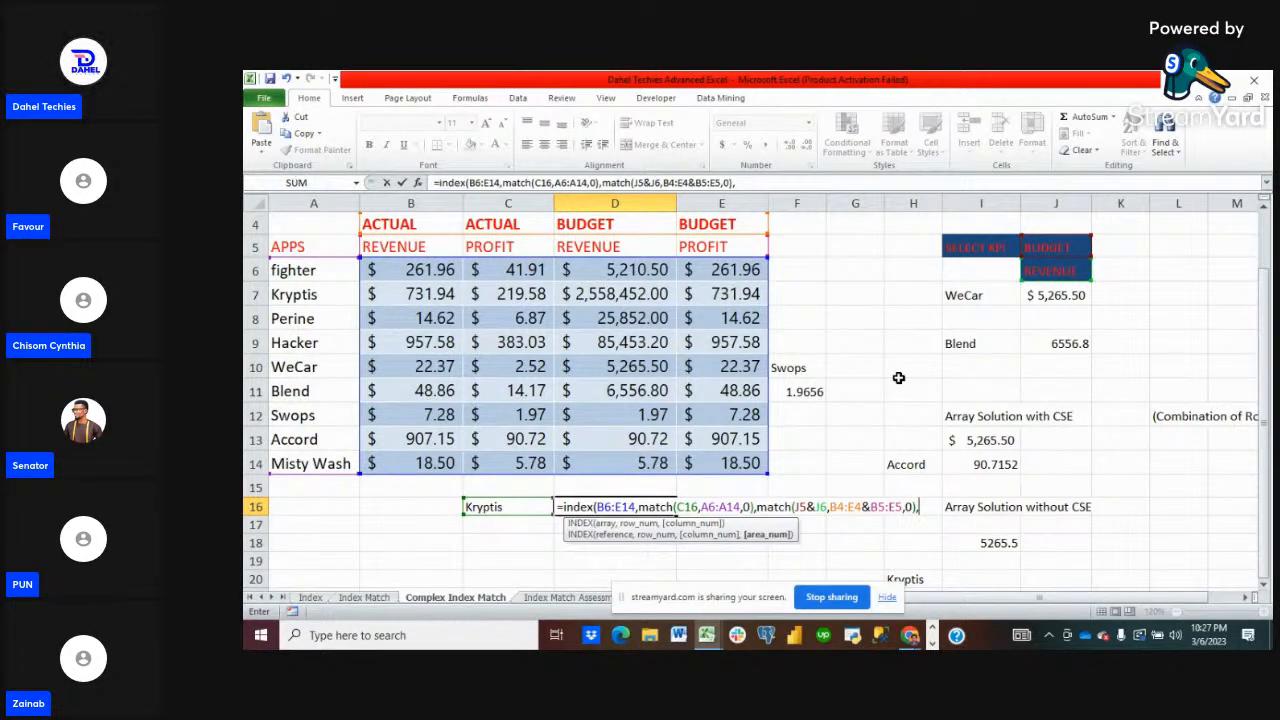
pyautogui.write('0))')
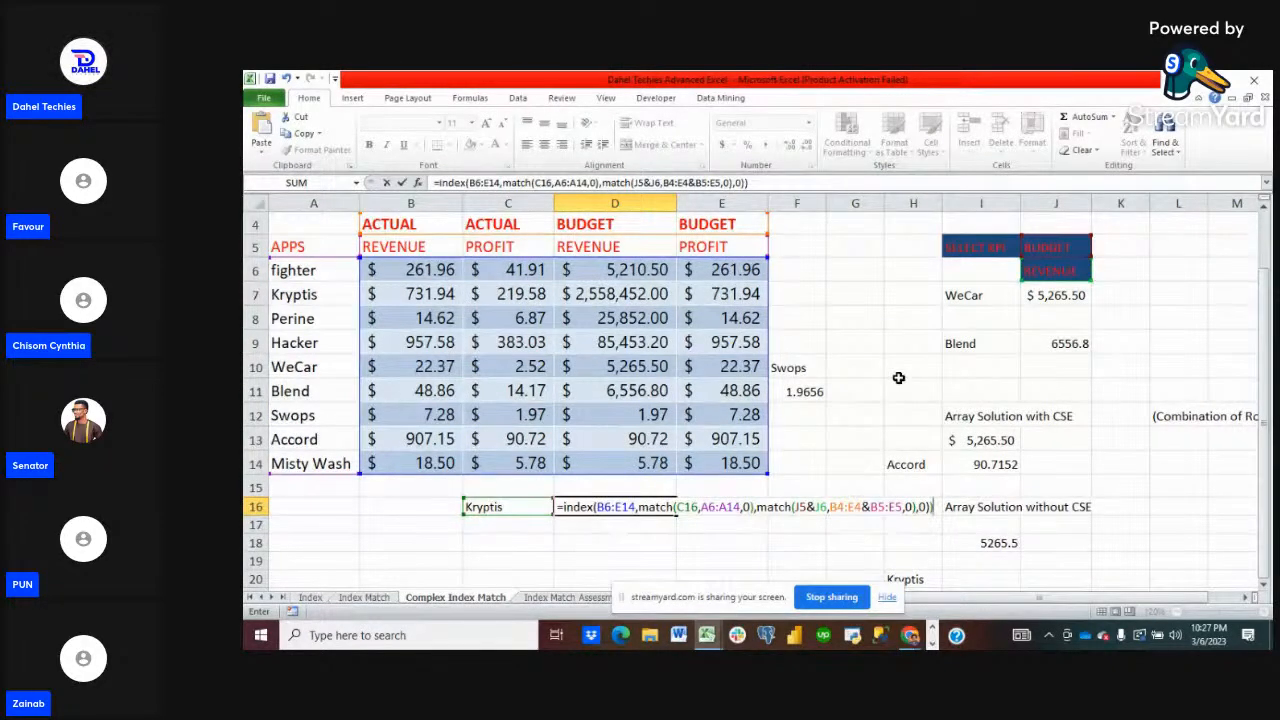
pyautogui.press('Return')
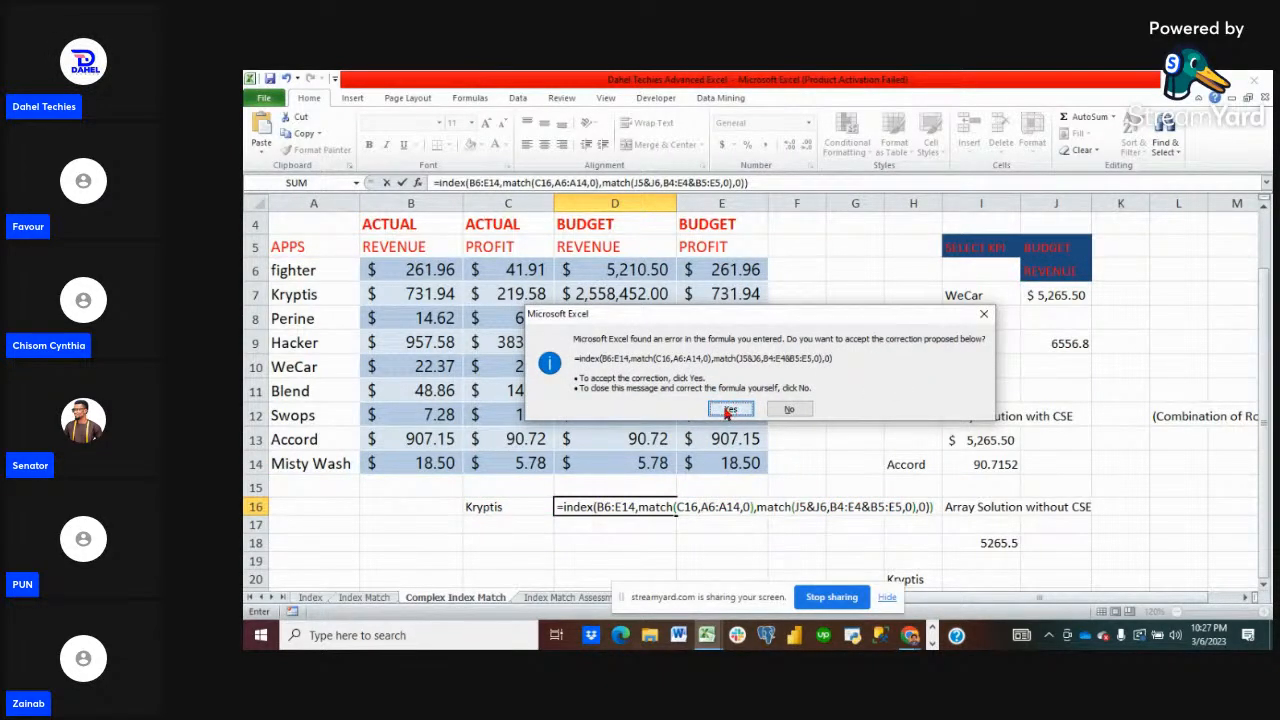
pyautogui.click(730, 410)
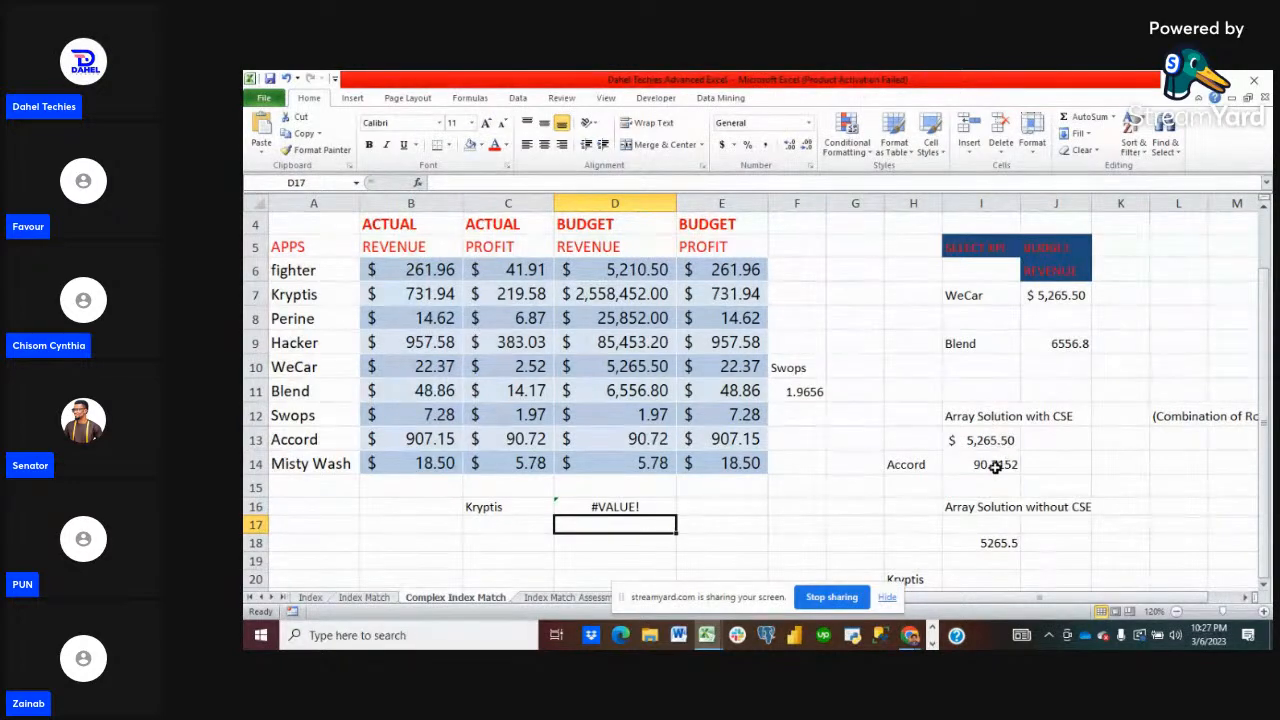
# - Try adding another closing parenthesis to the INDEX formula in D16 and accept Excel's proposed correction
pyautogui.click(997, 543)
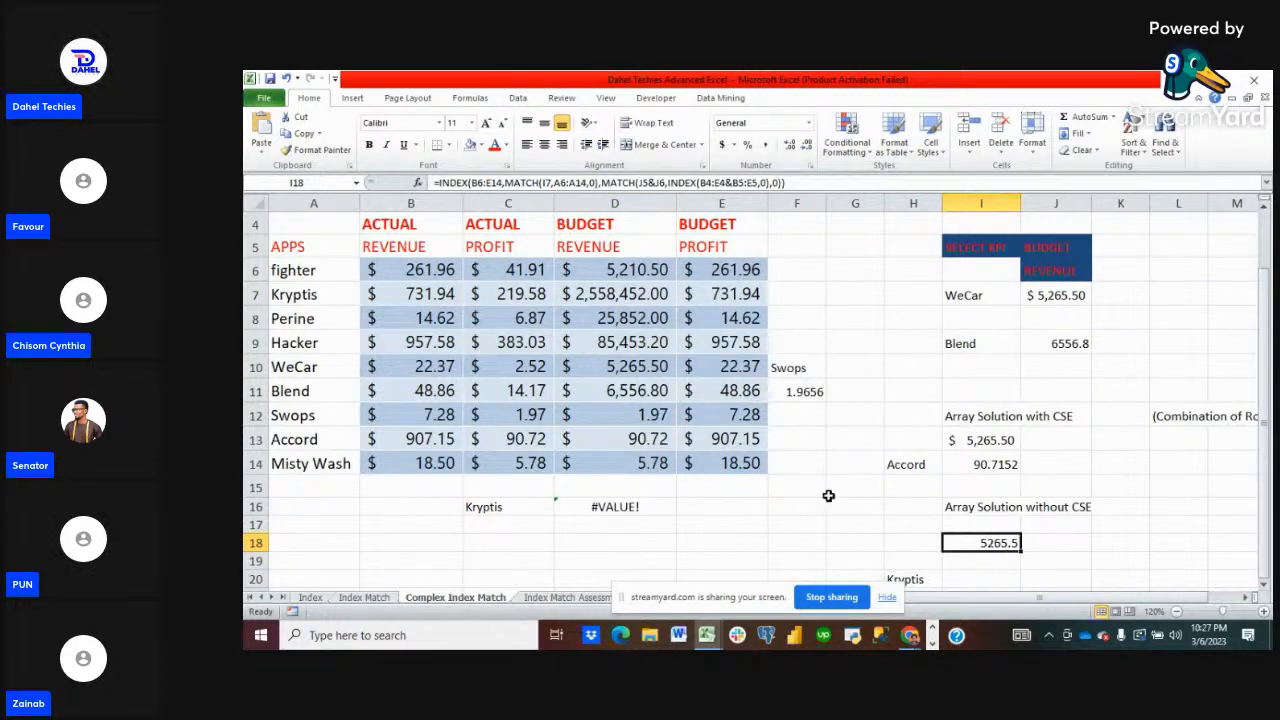
pyautogui.click(630, 505)
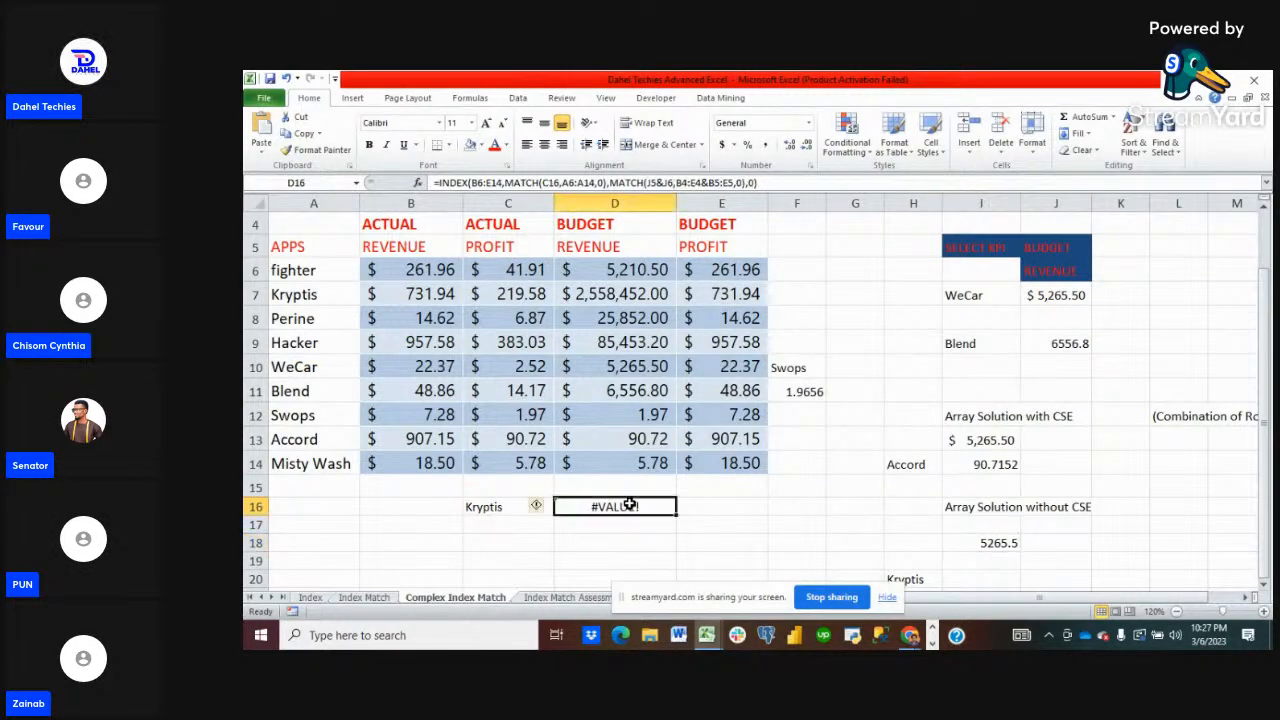
pyautogui.click(760, 182)
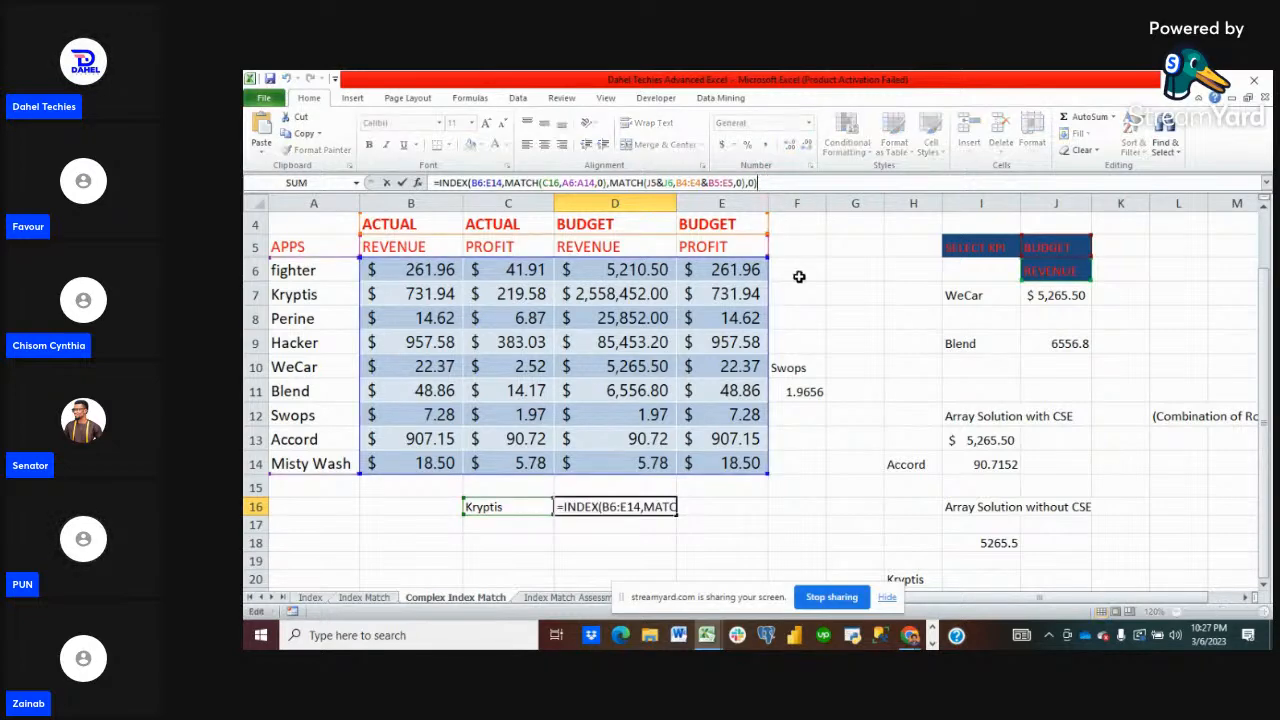
pyautogui.write(')')
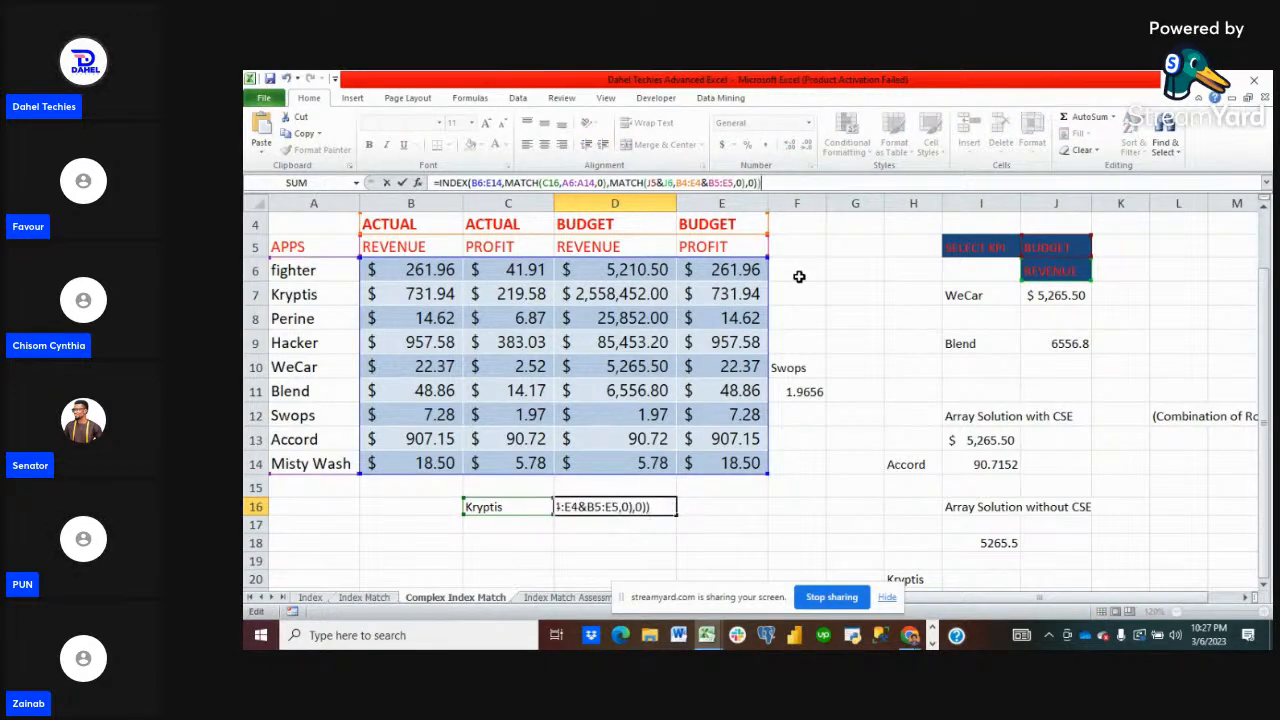
pyautogui.press('Return')
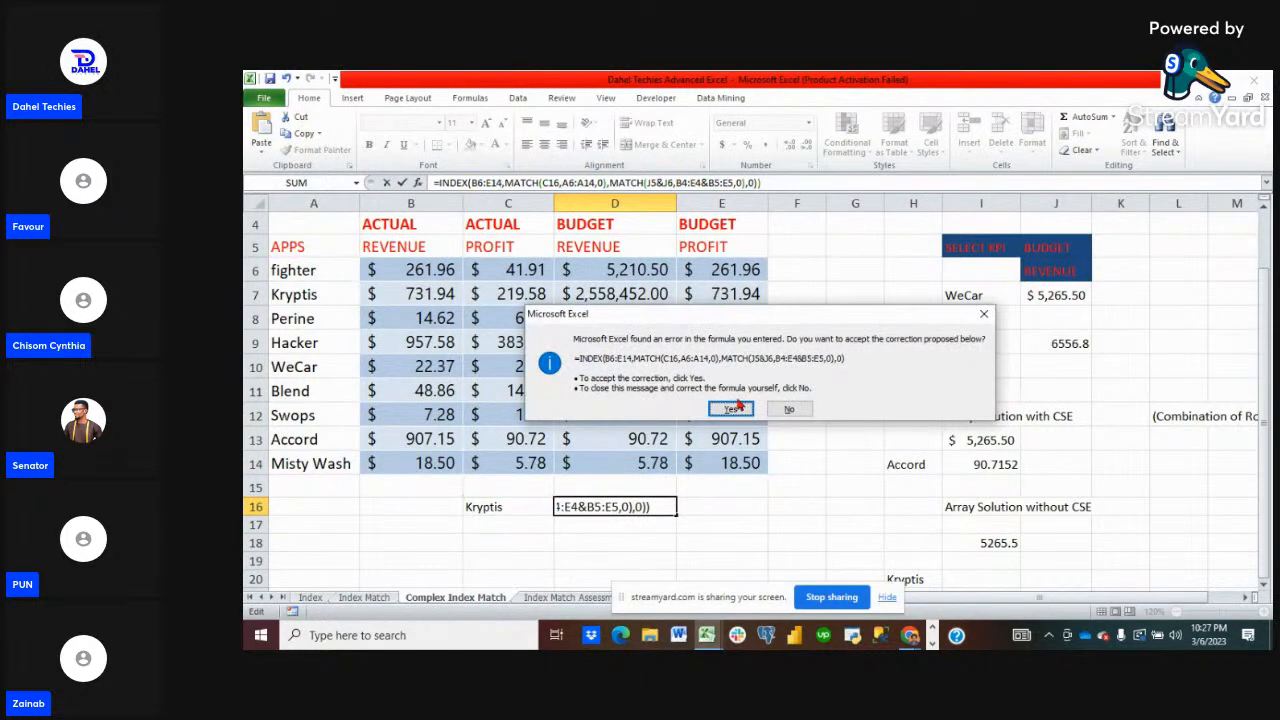
pyautogui.click(731, 410)
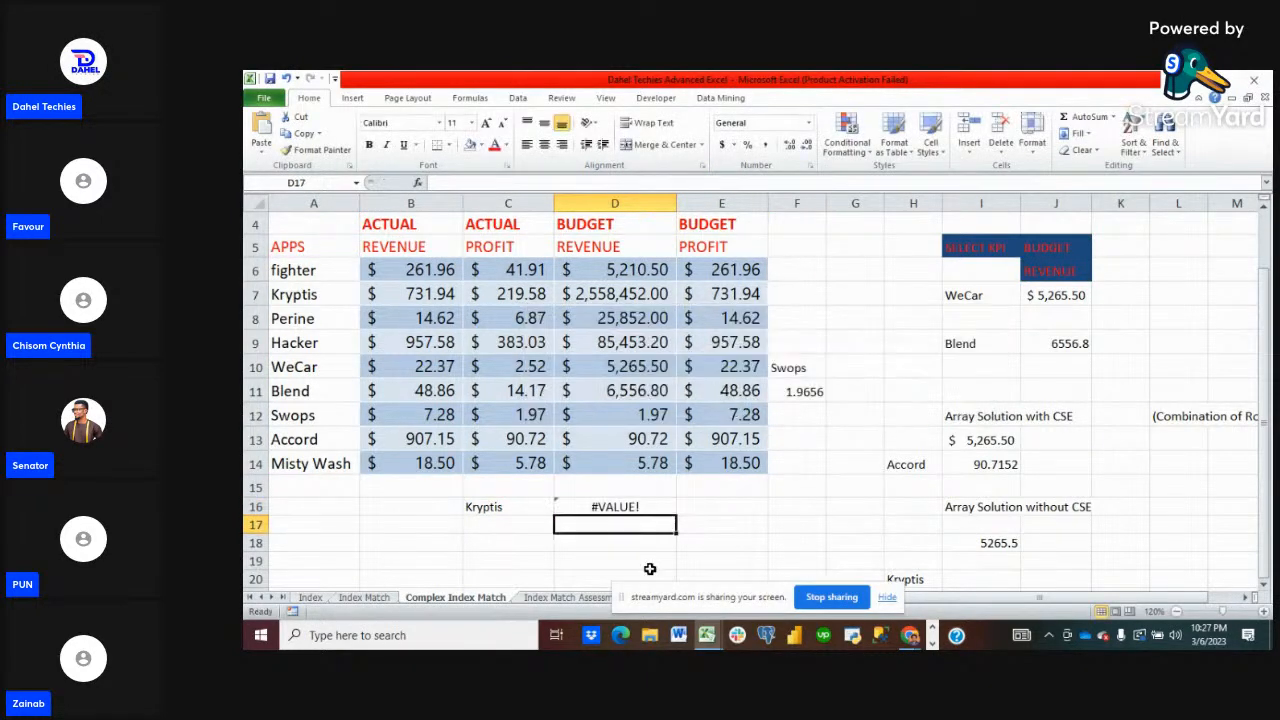
# - Compare the D16 formula with the one in I18, and insert a nested INDEX( before B4:E4&B5:E5 in D16's column MATCH
pyautogui.click(620, 507)
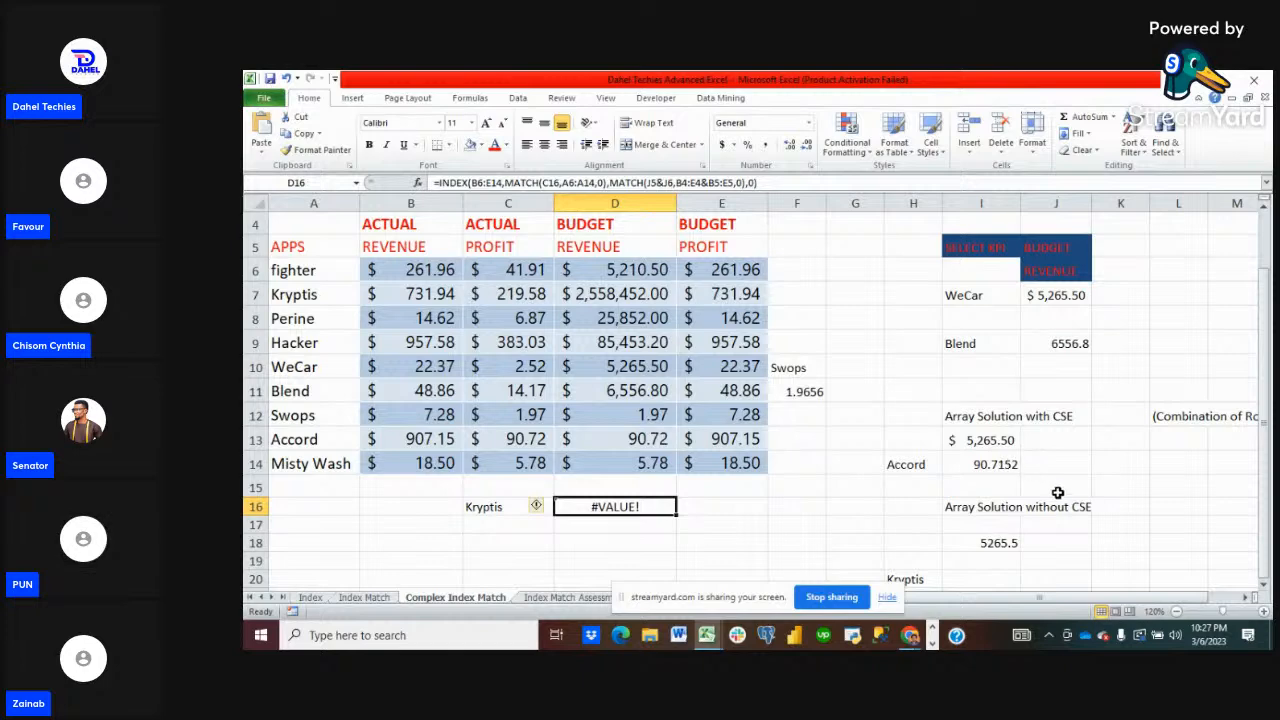
pyautogui.click(1000, 555)
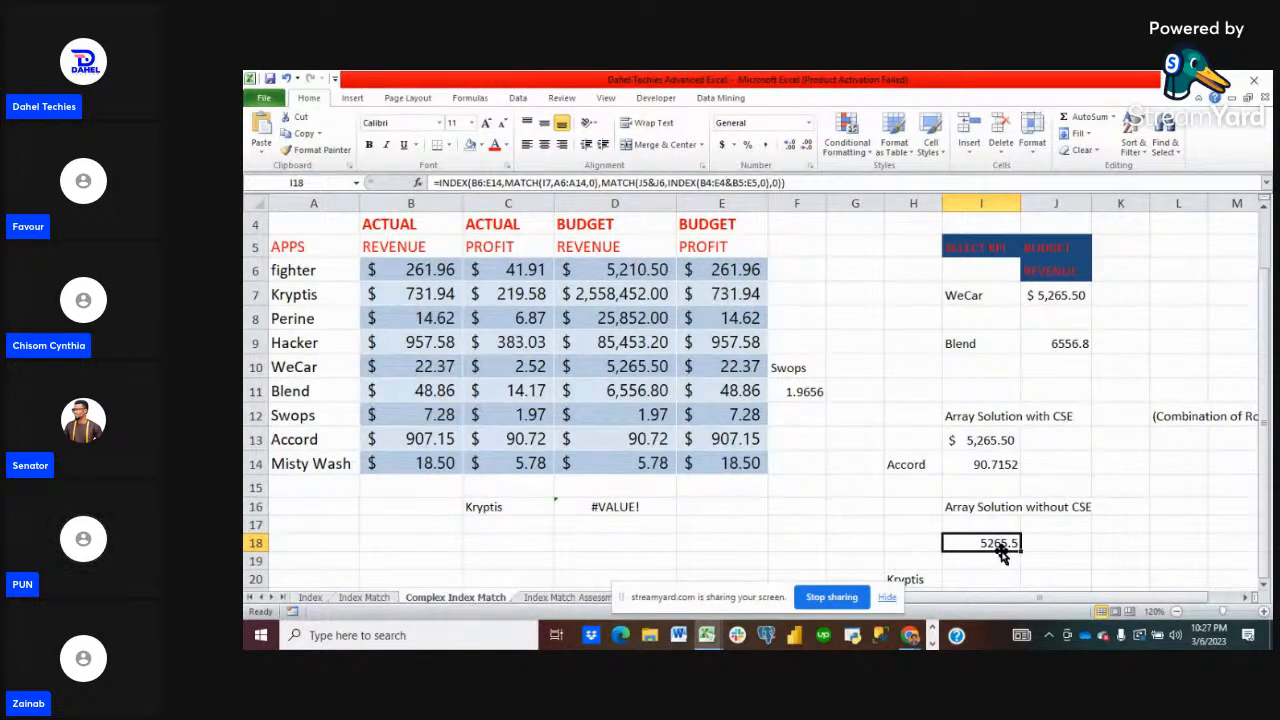
pyautogui.click(633, 510)
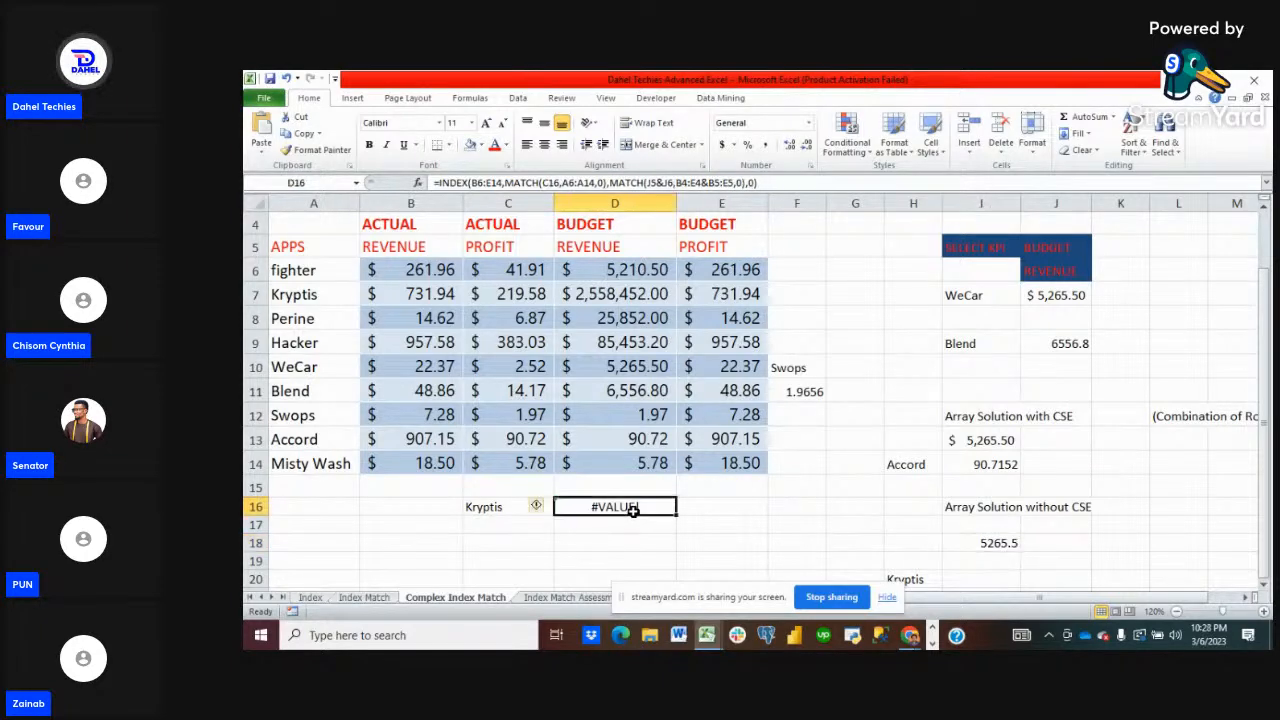
pyautogui.click(680, 181)
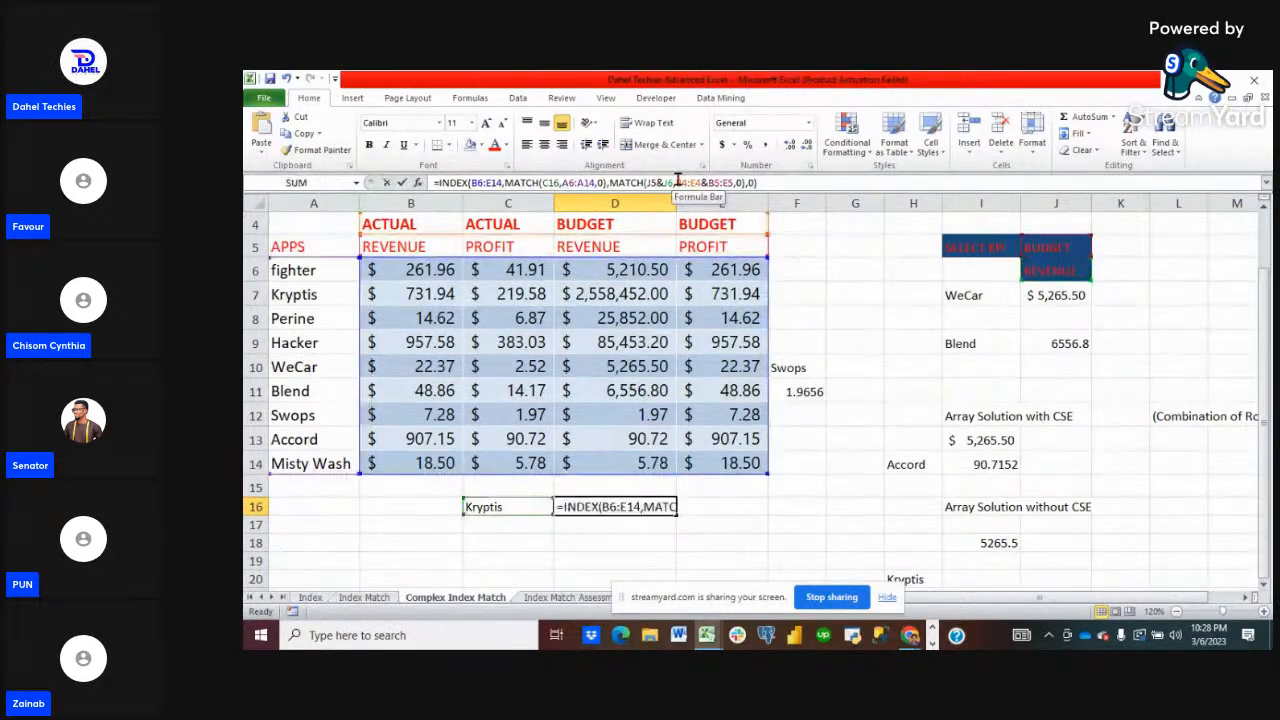
pyautogui.click(727, 390)
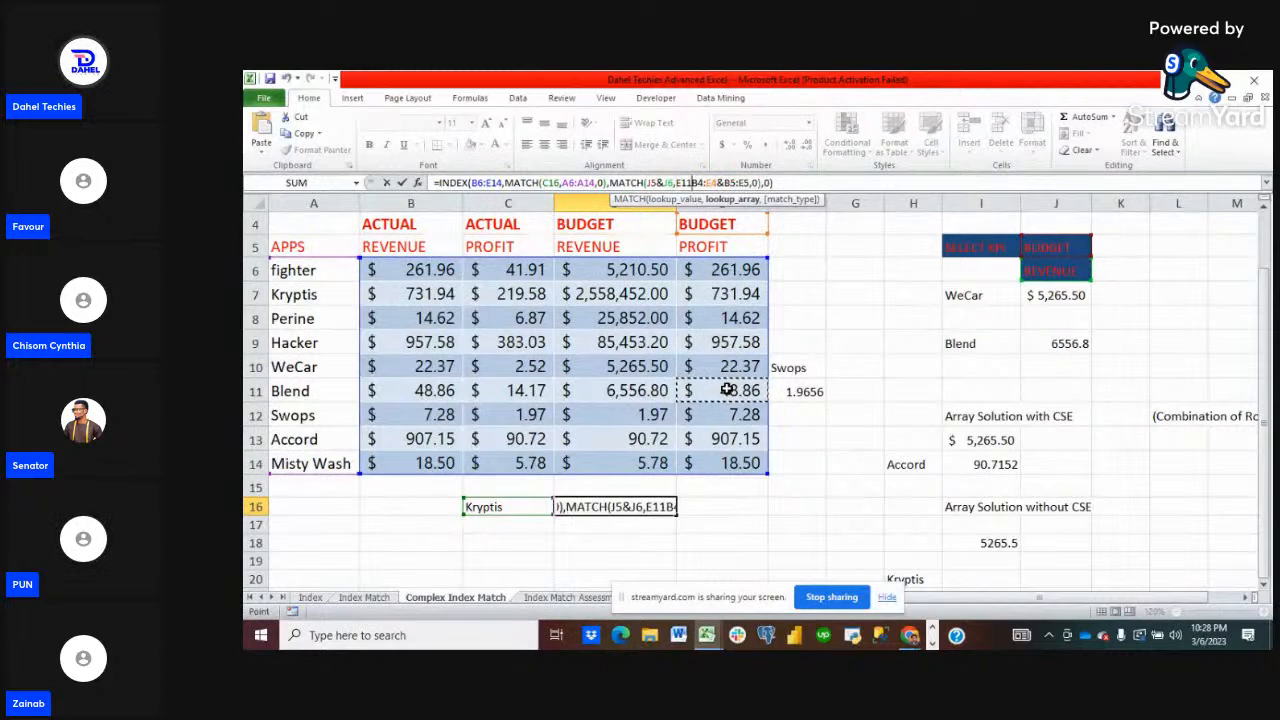
pyautogui.press('BackSpace')
pyautogui.press('BackSpace')
pyautogui.press('BackSpace')
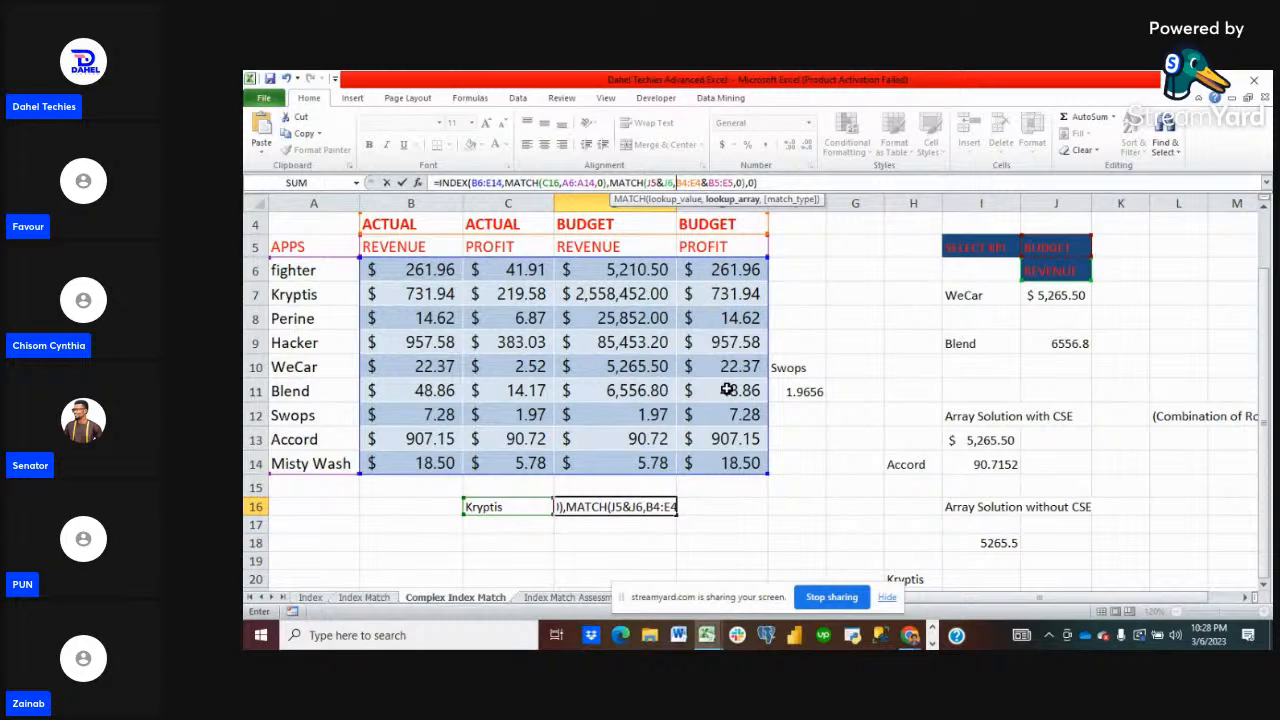
pyautogui.write('ined')
pyautogui.write('dex')
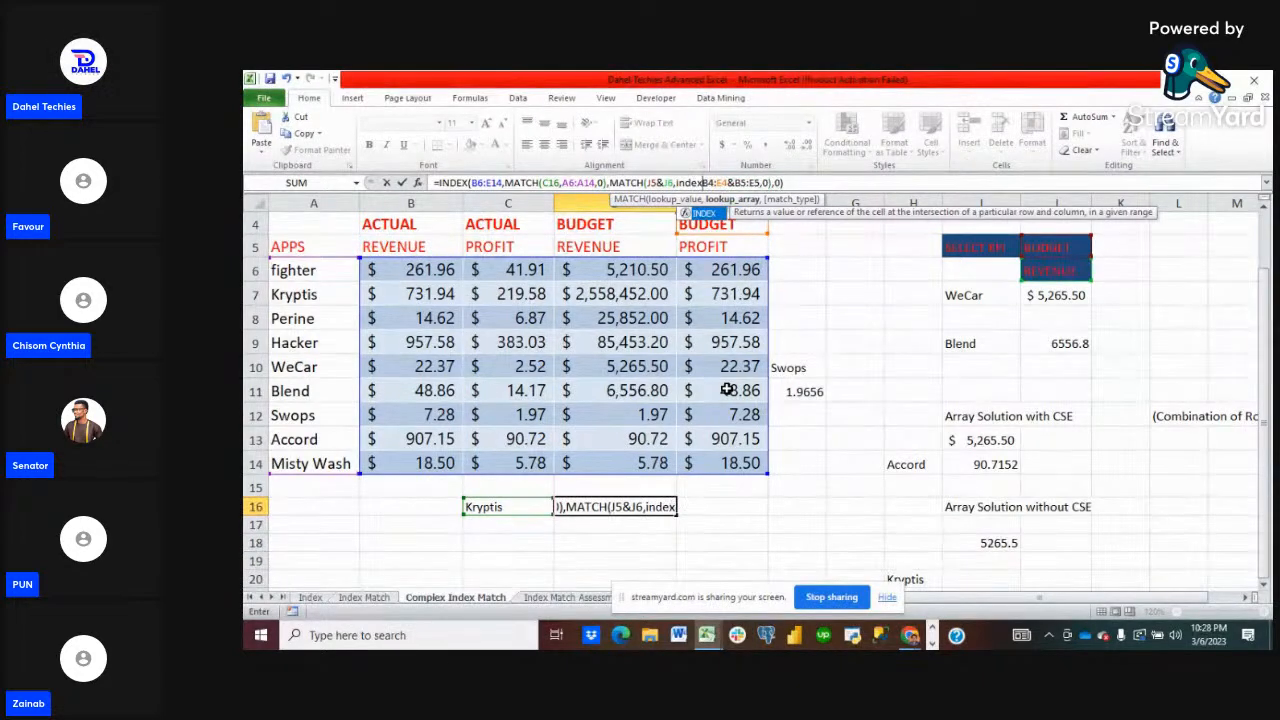
pyautogui.write('(')
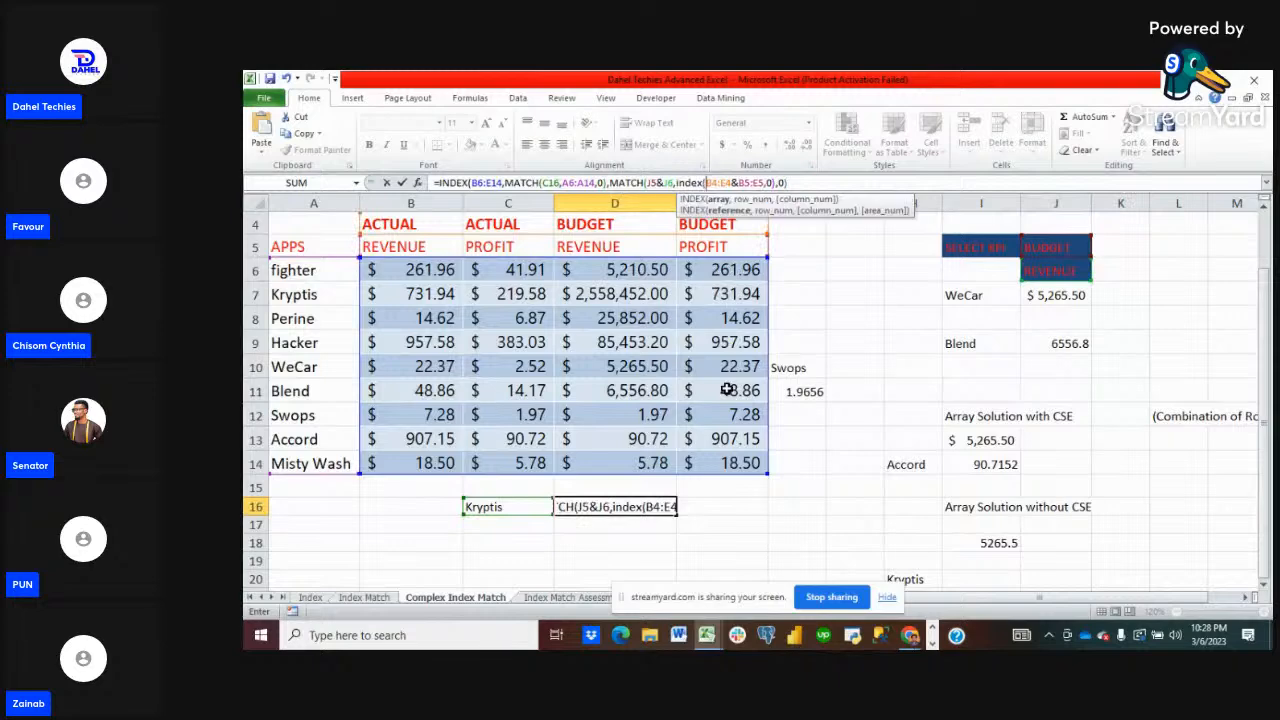
# - Close the D16 formula with a final parenthesis after the last 0 and enter it as a normal formula
pyautogui.press('Right')
pyautogui.press('Right')
pyautogui.press('Right')
pyautogui.press('BackSpace')
pyautogui.press('BackSpace')
pyautogui.press('BackSpace')
pyautogui.click(791, 182)
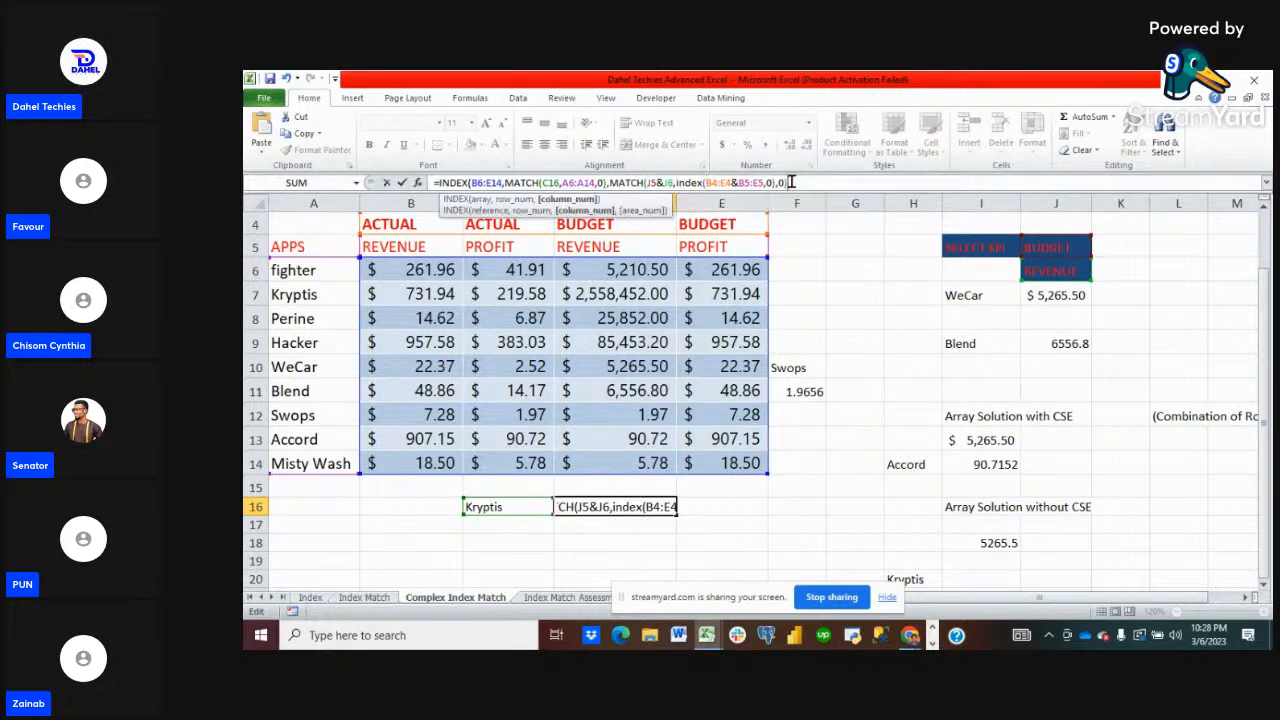
pyautogui.write(')')
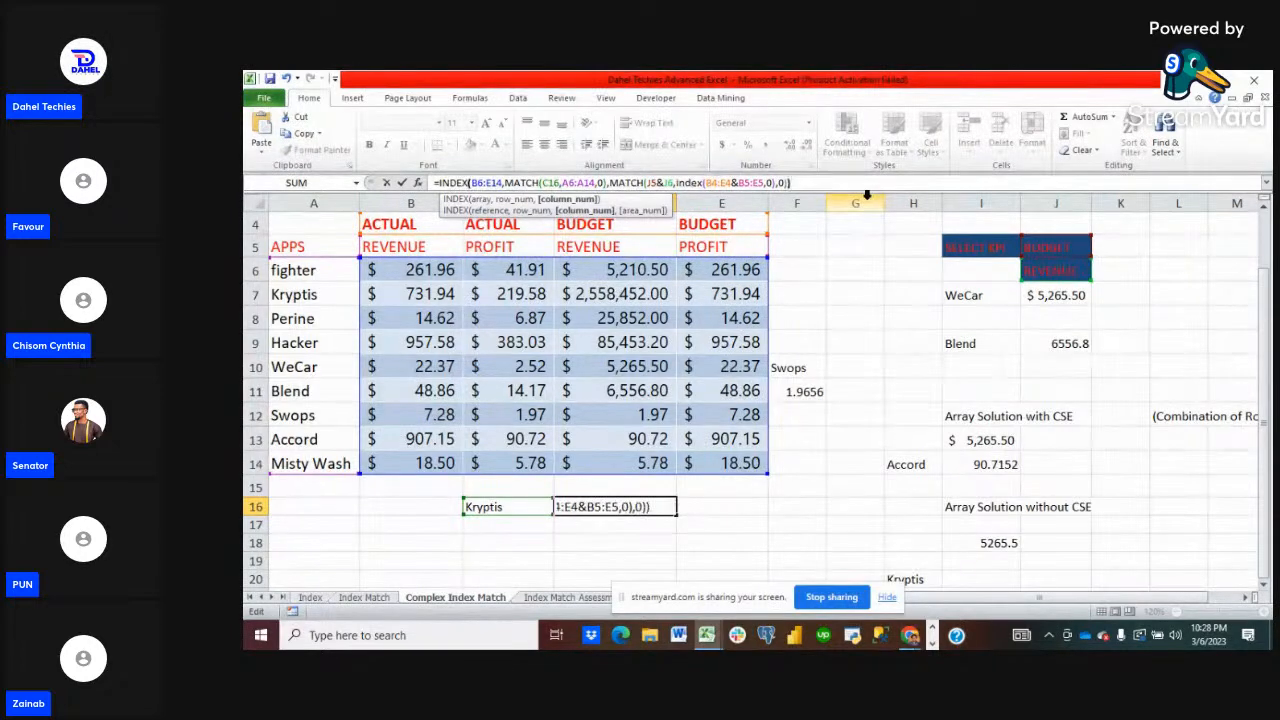
pyautogui.press('Return')
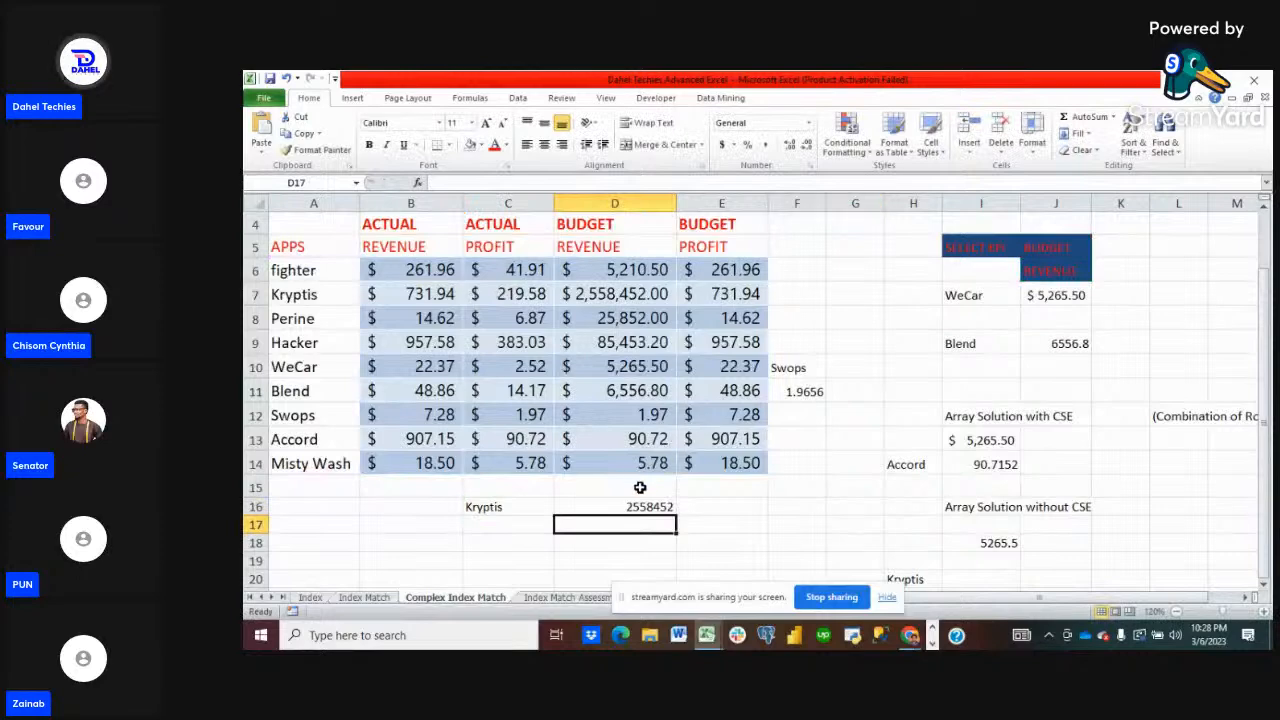
pyautogui.click(631, 506)
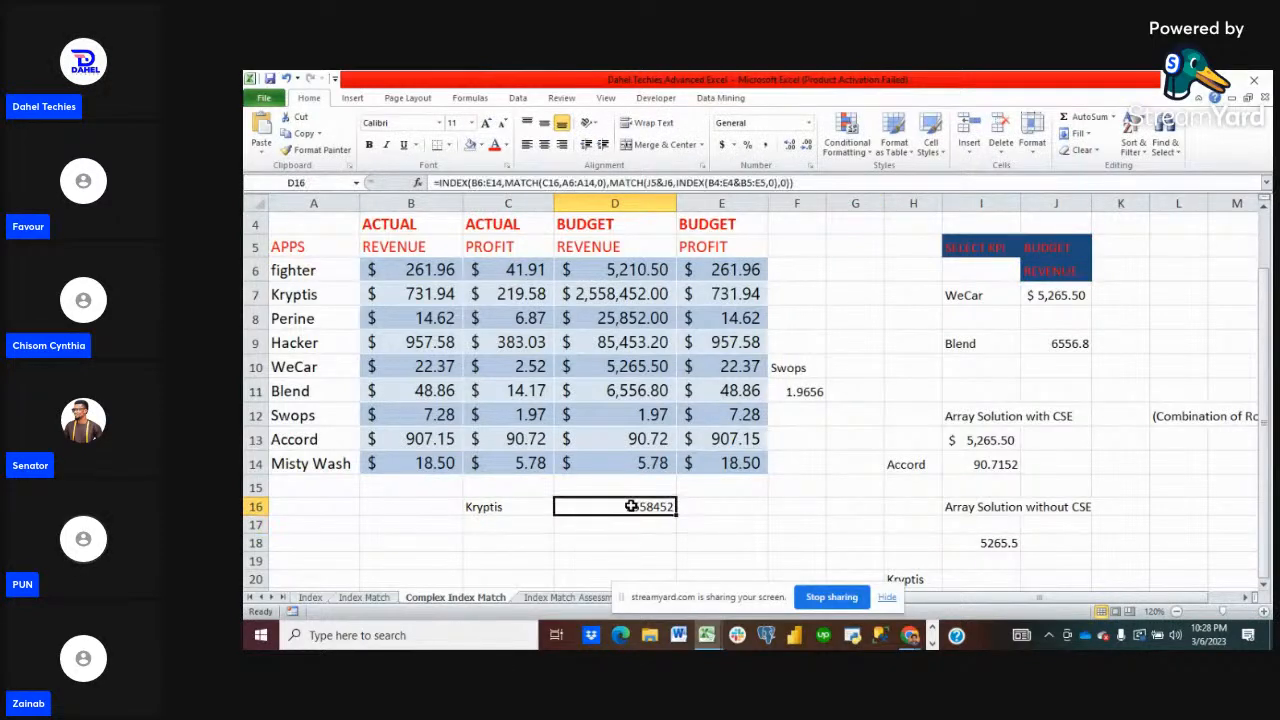
# - Enter Kryptis in C18 as the lookup value for another example
pyautogui.click(510, 541)
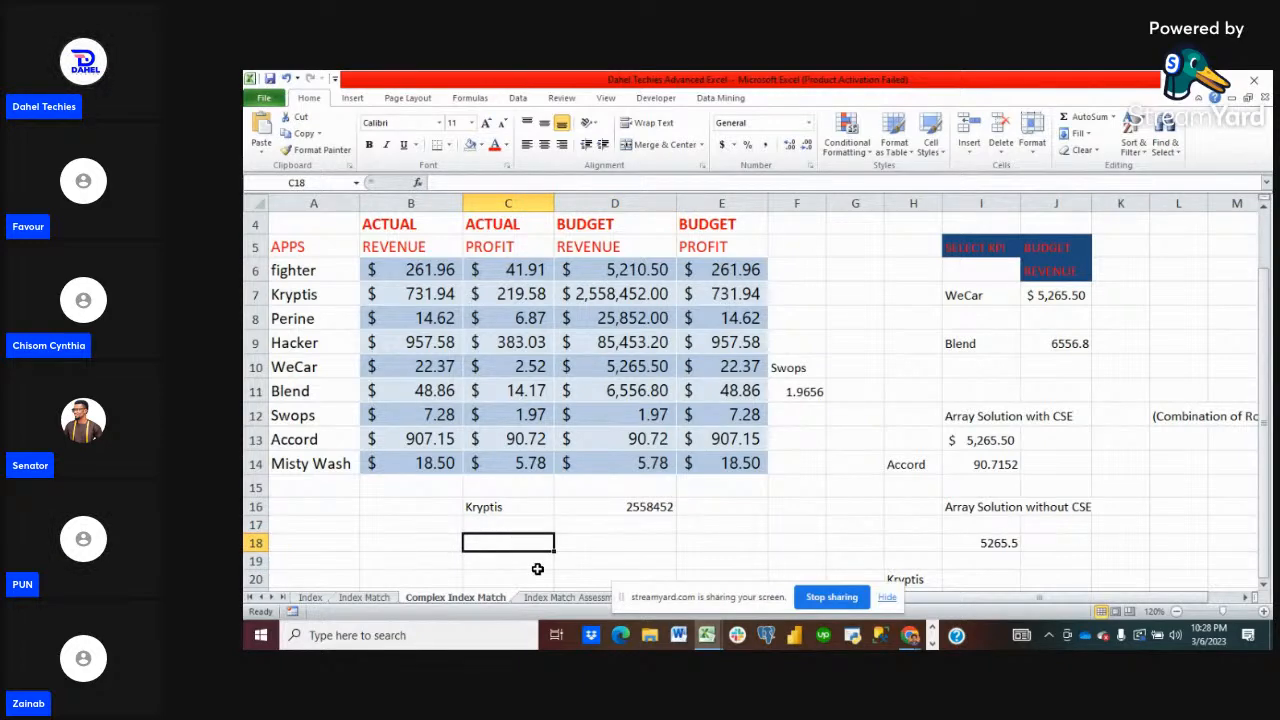
pyautogui.write('K')
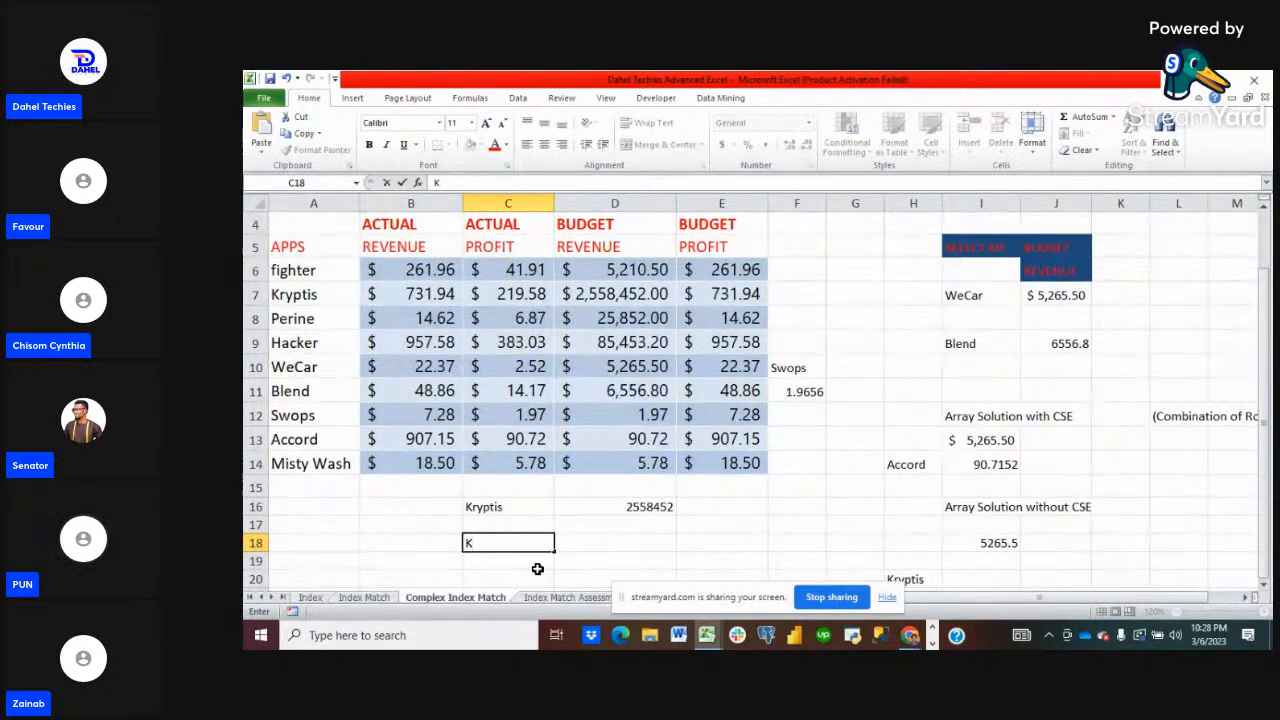
pyautogui.write('ryptis')
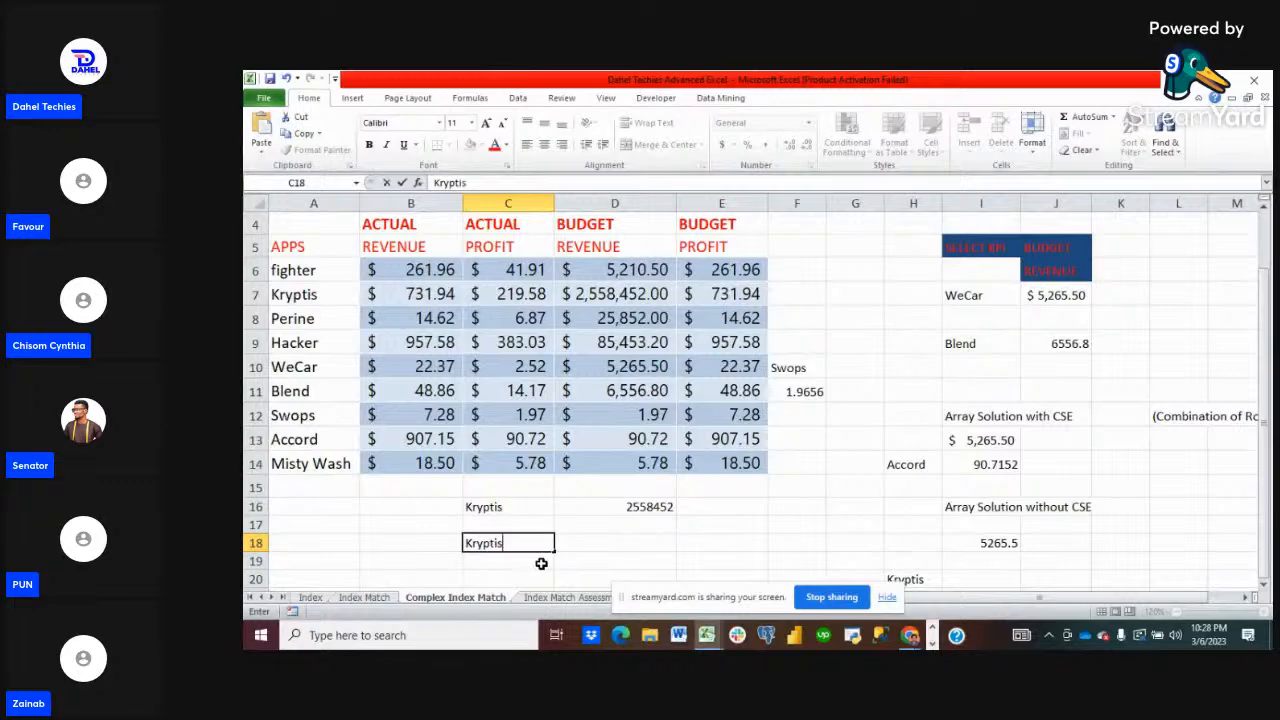
pyautogui.click(602, 543)
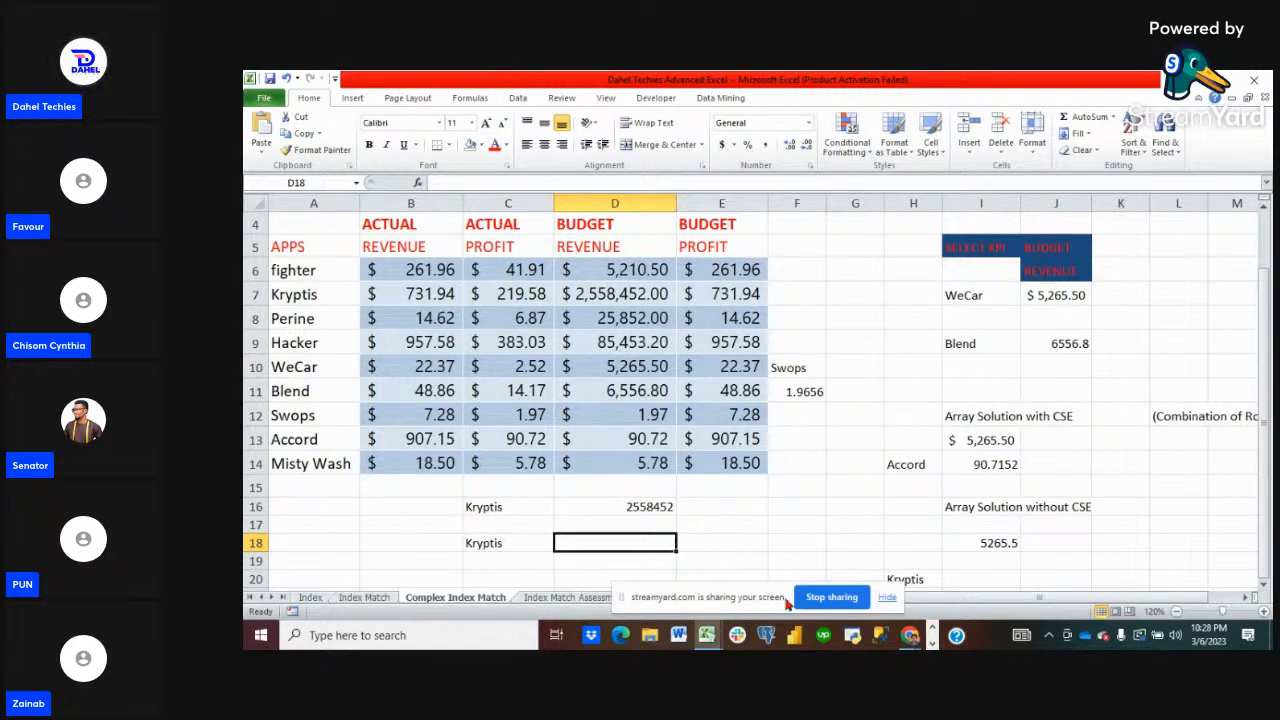
# - Start an INDEX formula in D18 with B6:E14 as its array
pyautogui.moveTo(748, 607); pyautogui.dragTo(1100, 582)
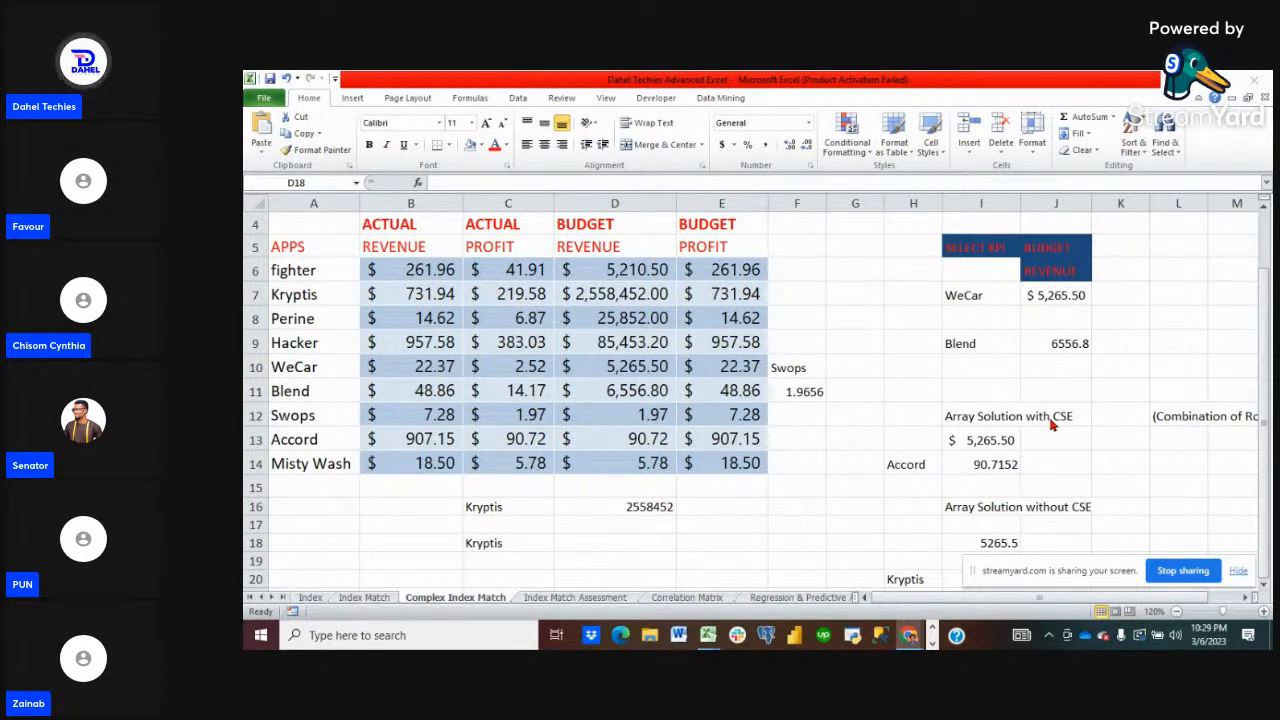
pyautogui.click(590, 543)
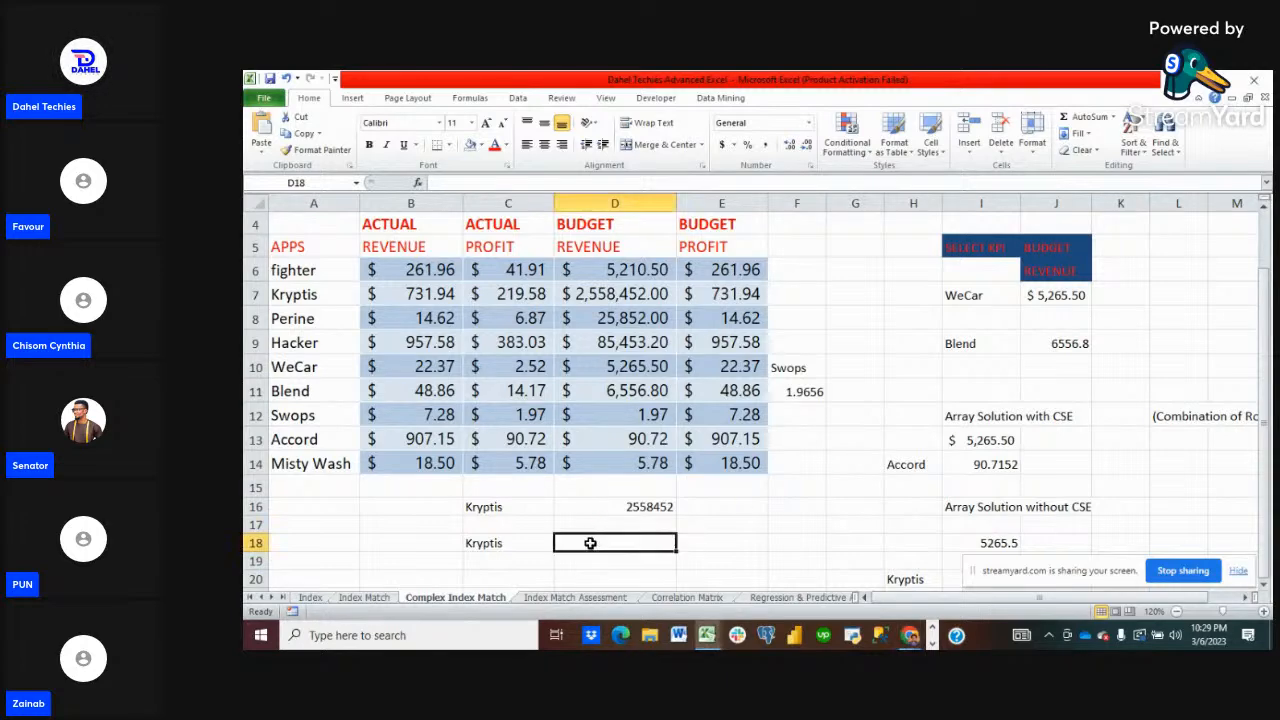
pyautogui.write('=in')
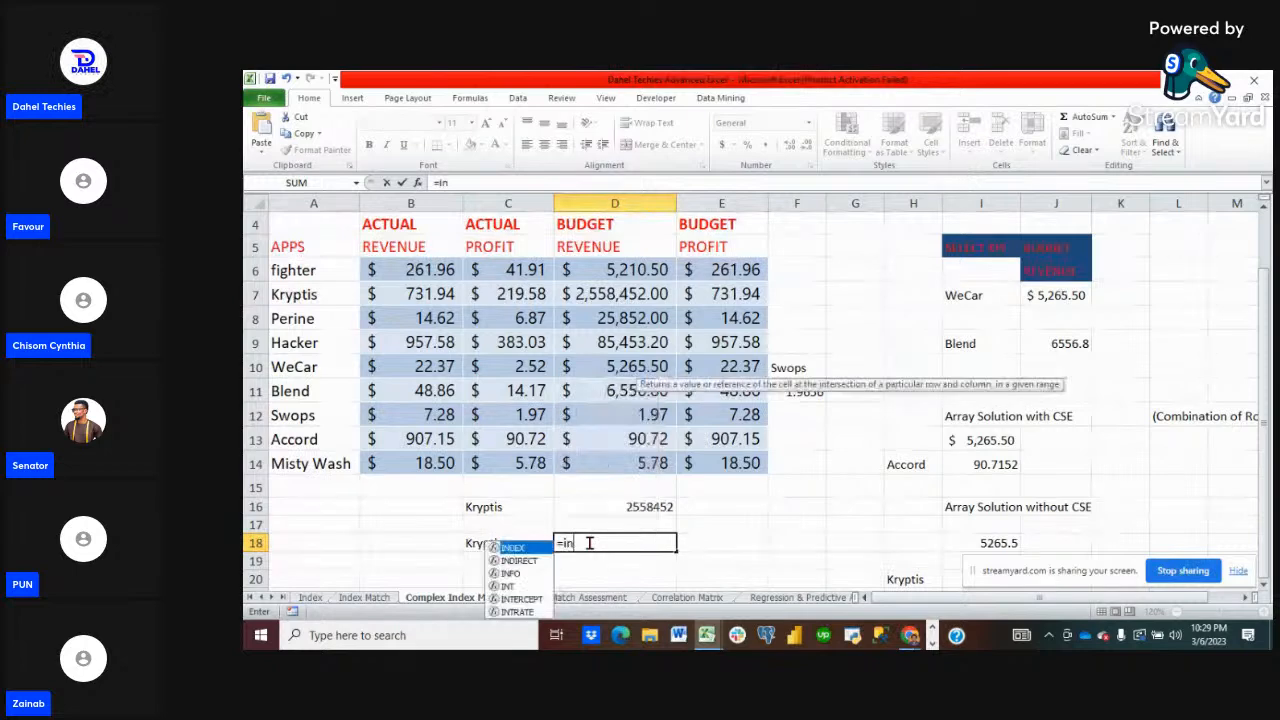
pyautogui.write('dex(')
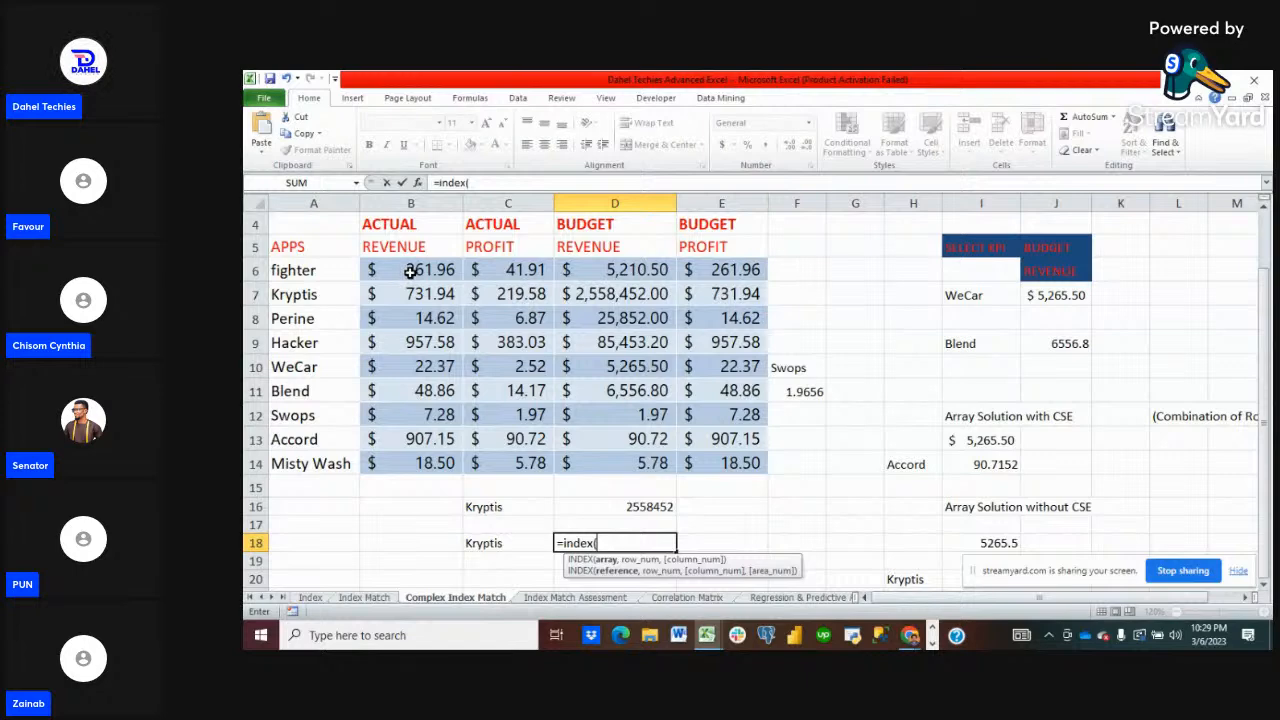
pyautogui.moveTo(410, 272); pyautogui.dragTo(734, 463)
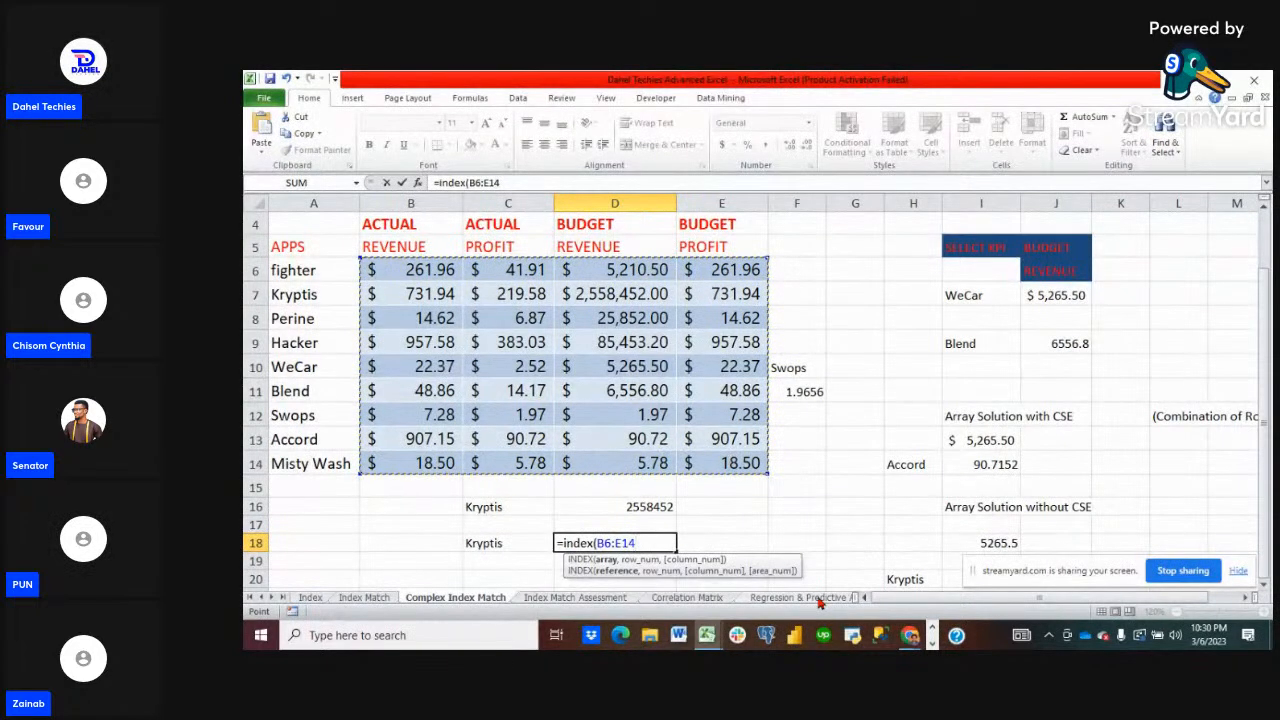
# - Add MATCH(C18,A6:A14,0) as the row argument of the INDEX formula in D18
pyautogui.write(',match')
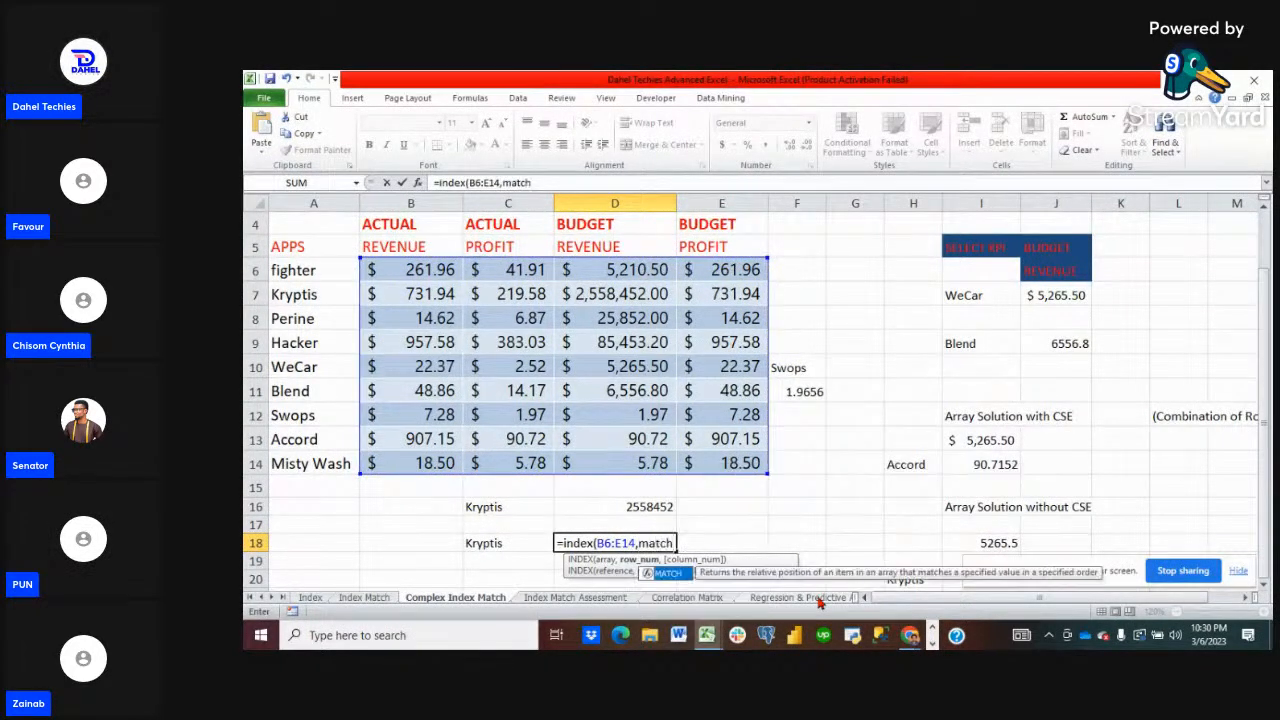
pyautogui.write('(')
pyautogui.click(612, 438)
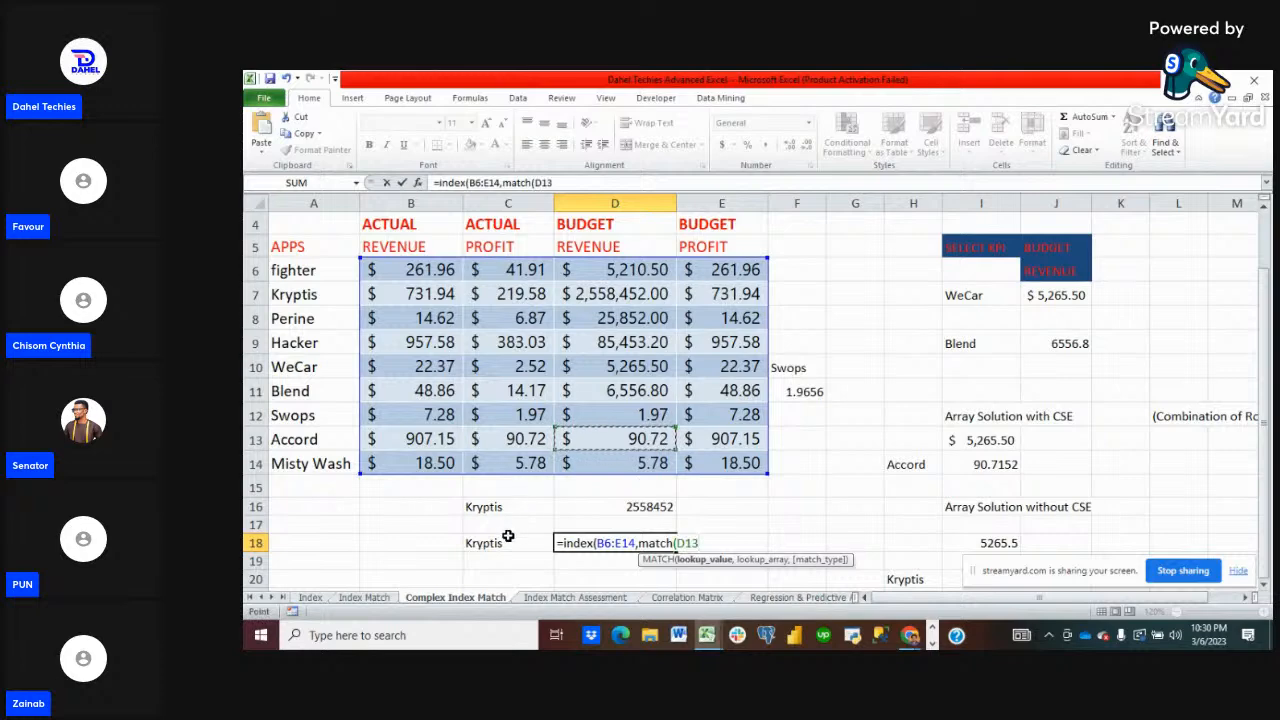
pyautogui.click(478, 541)
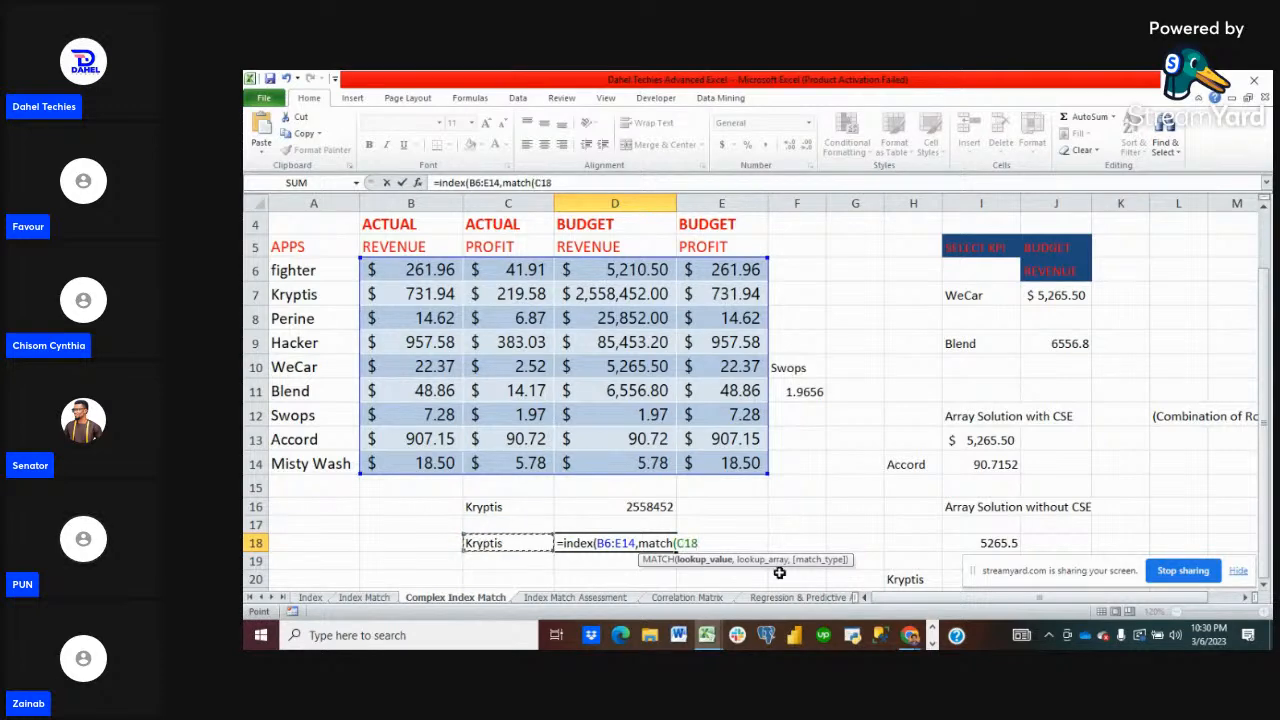
pyautogui.write(',')
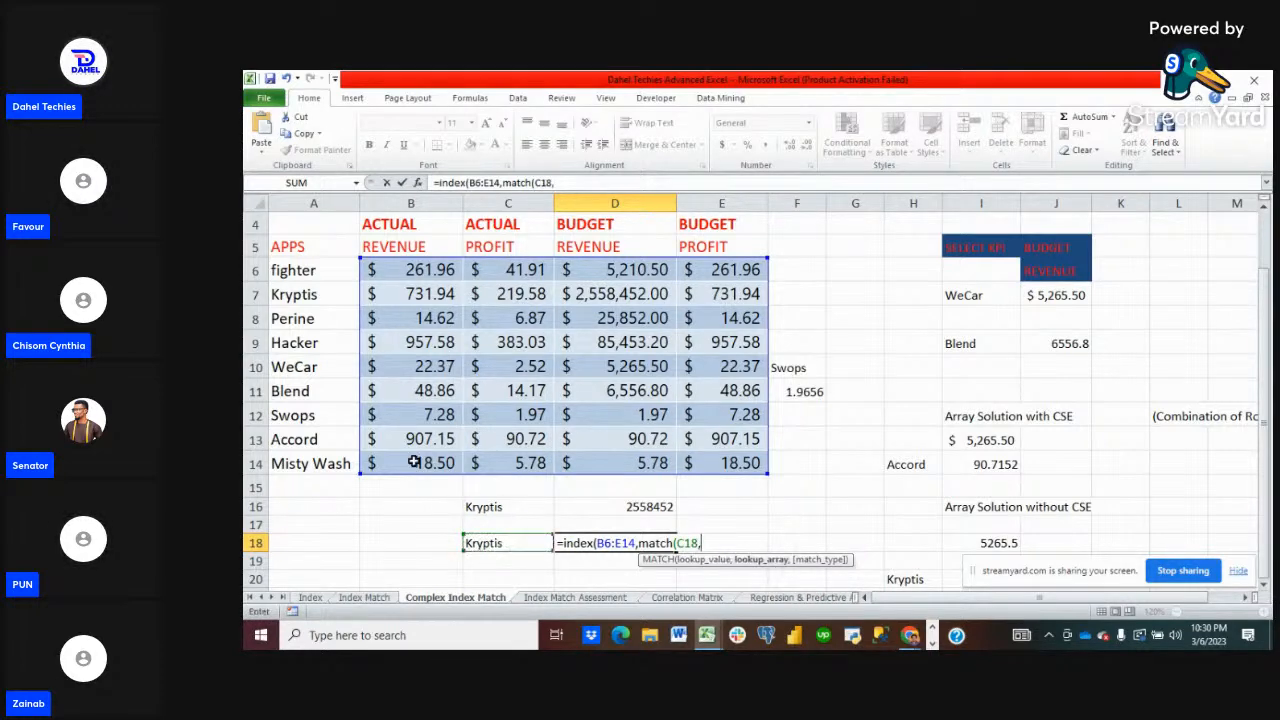
pyautogui.moveTo(296, 268); pyautogui.dragTo(309, 463)
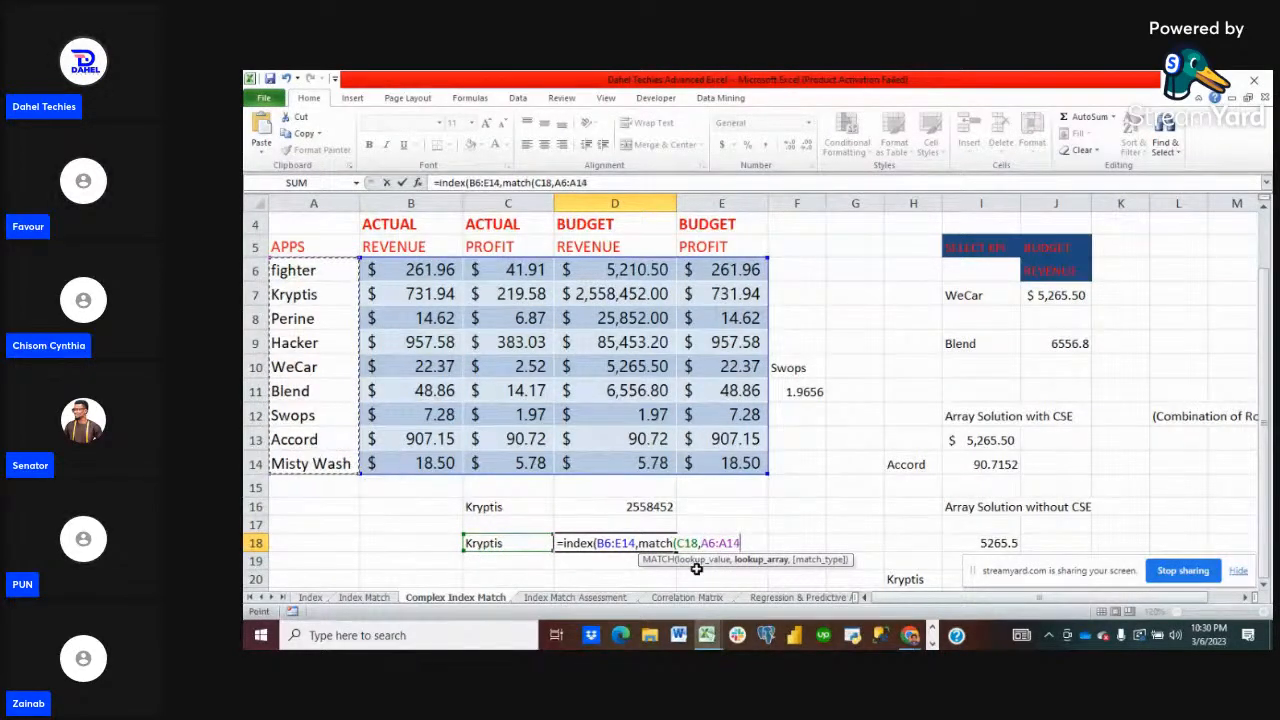
pyautogui.write(',')
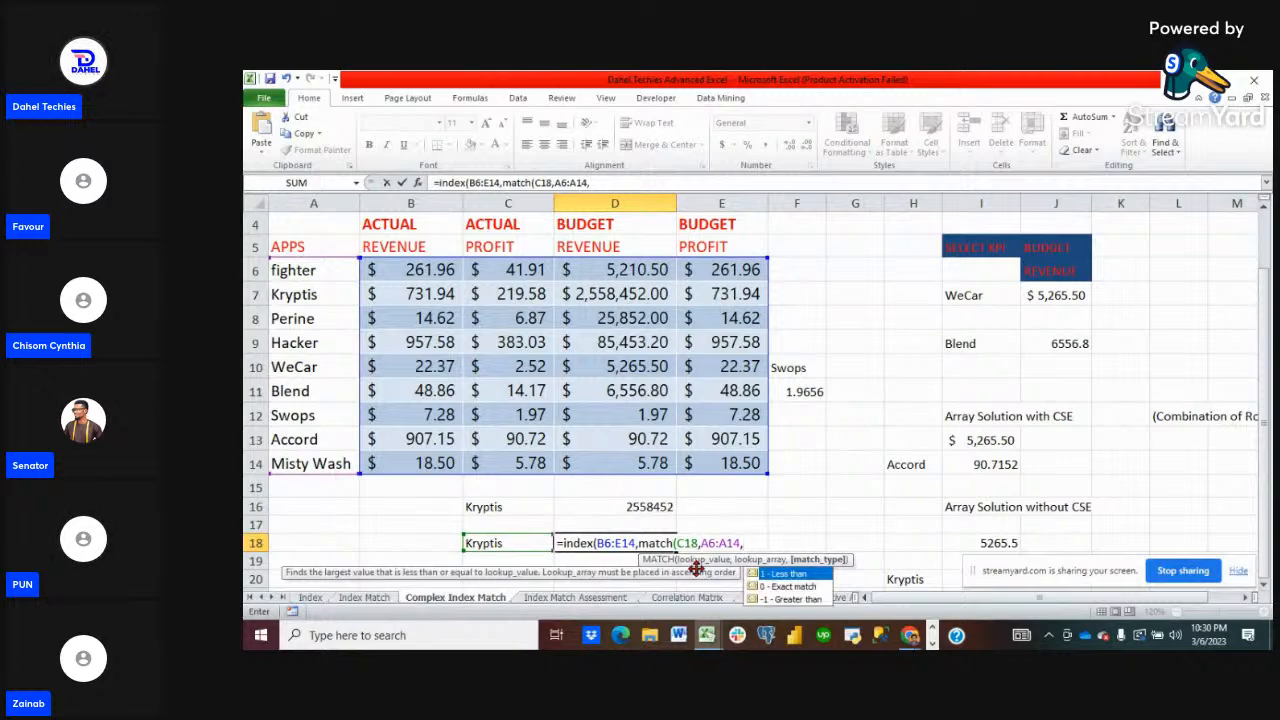
pyautogui.write('0),')
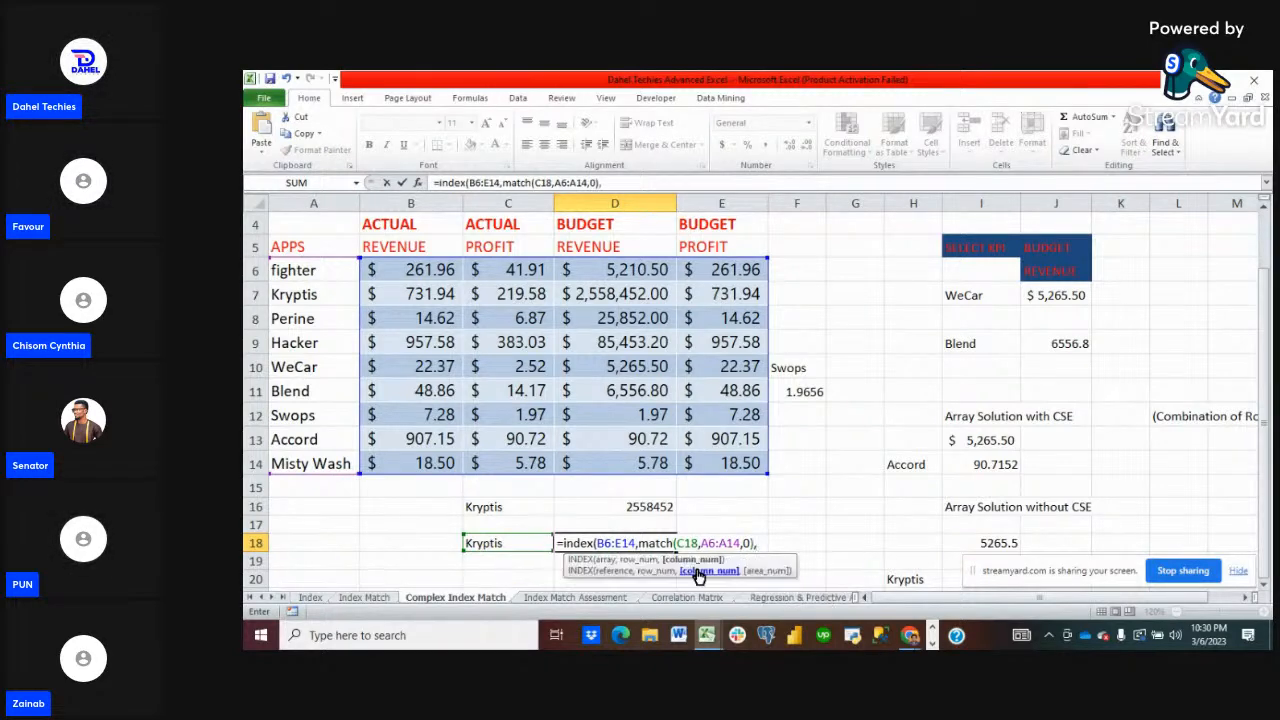
# - Begin a second MATCH as the column argument of the INDEX formula in D18, with J5&J6 as its lookup value
pyautogui.write('match')
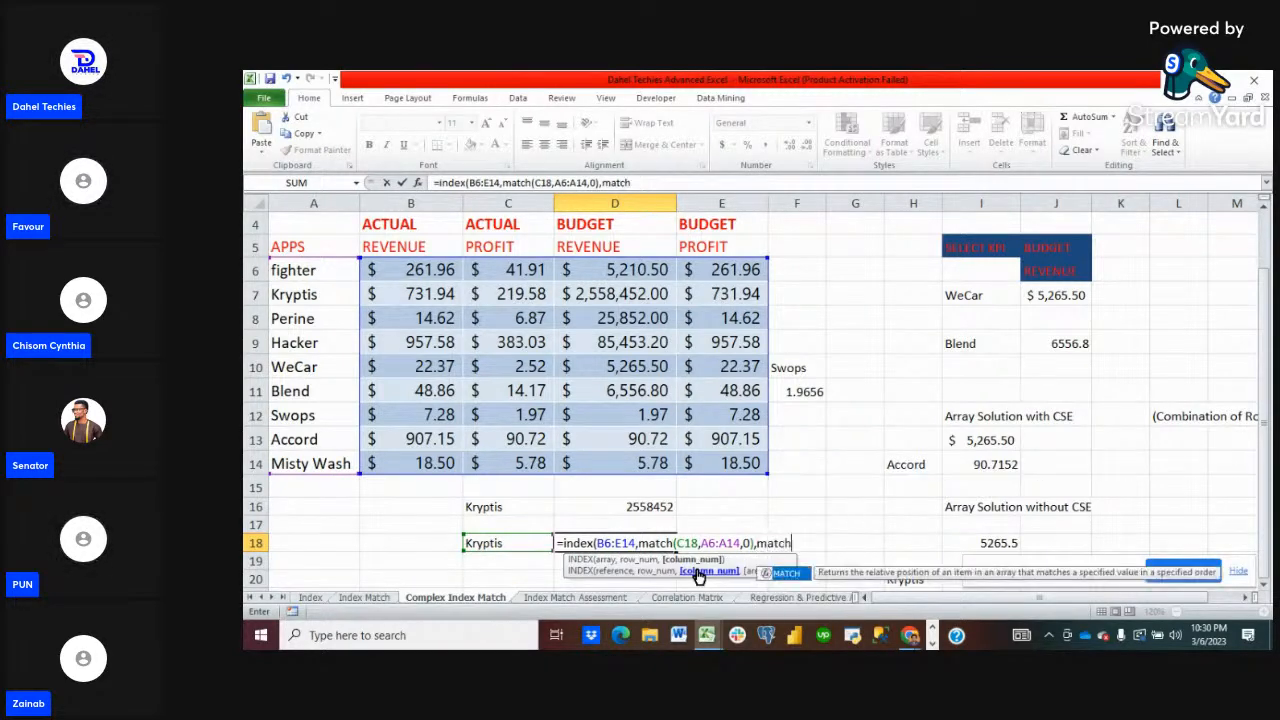
pyautogui.write('(')
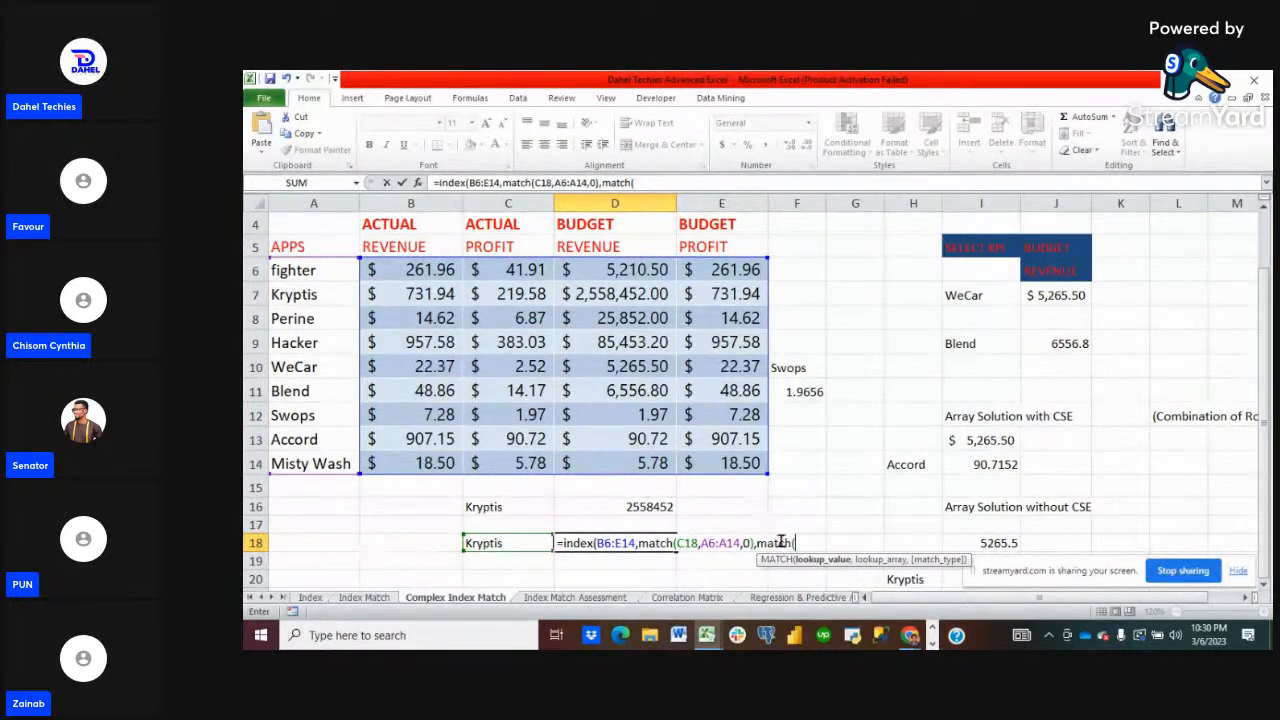
pyautogui.click(1063, 253)
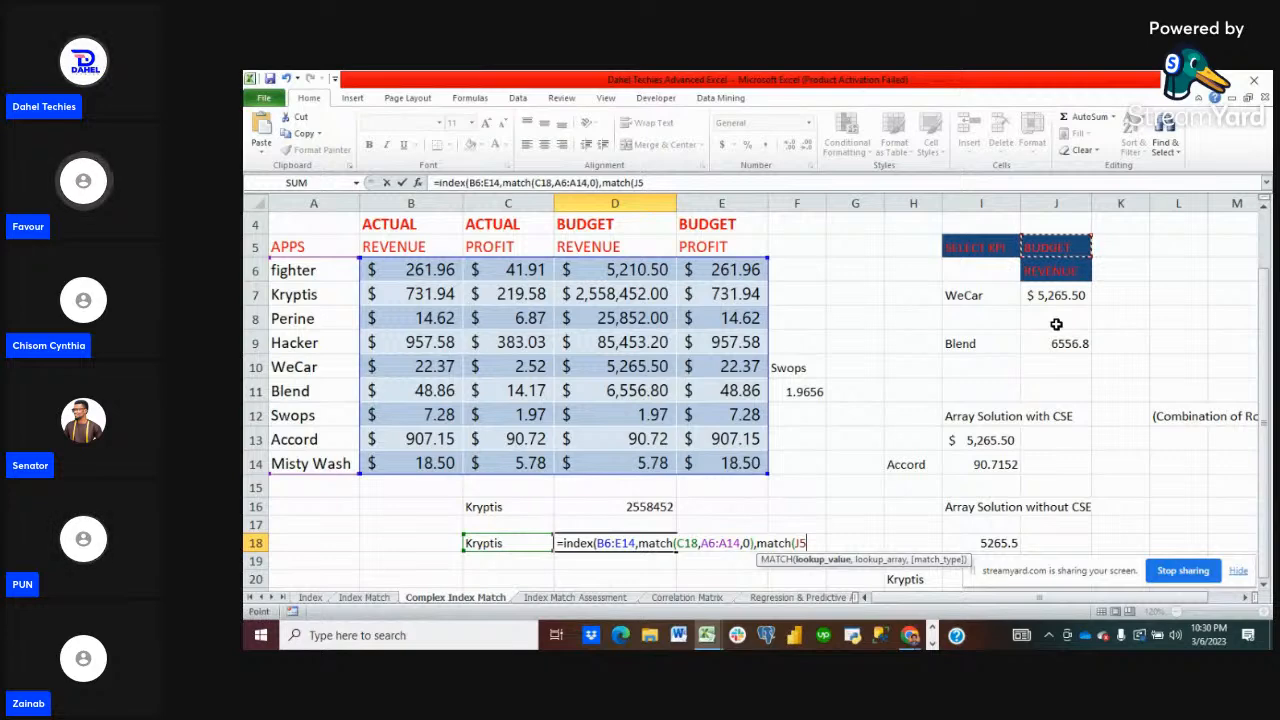
pyautogui.write('&')
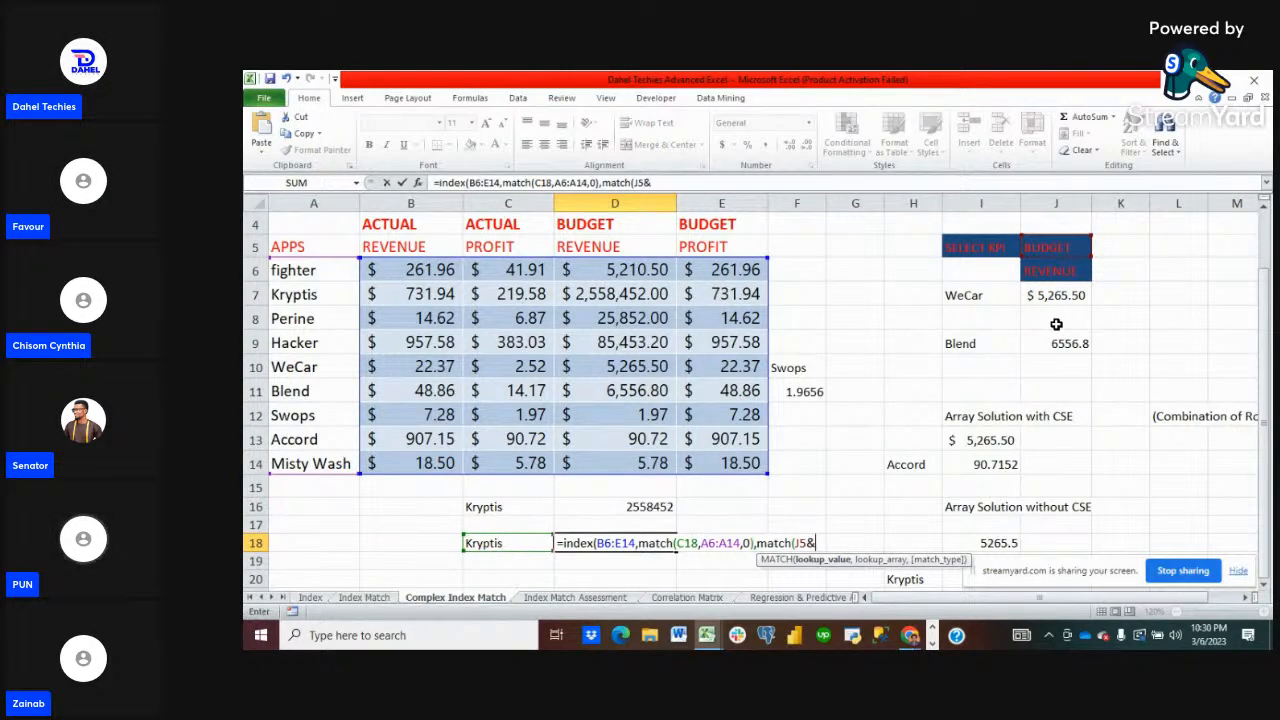
pyautogui.click(1057, 272)
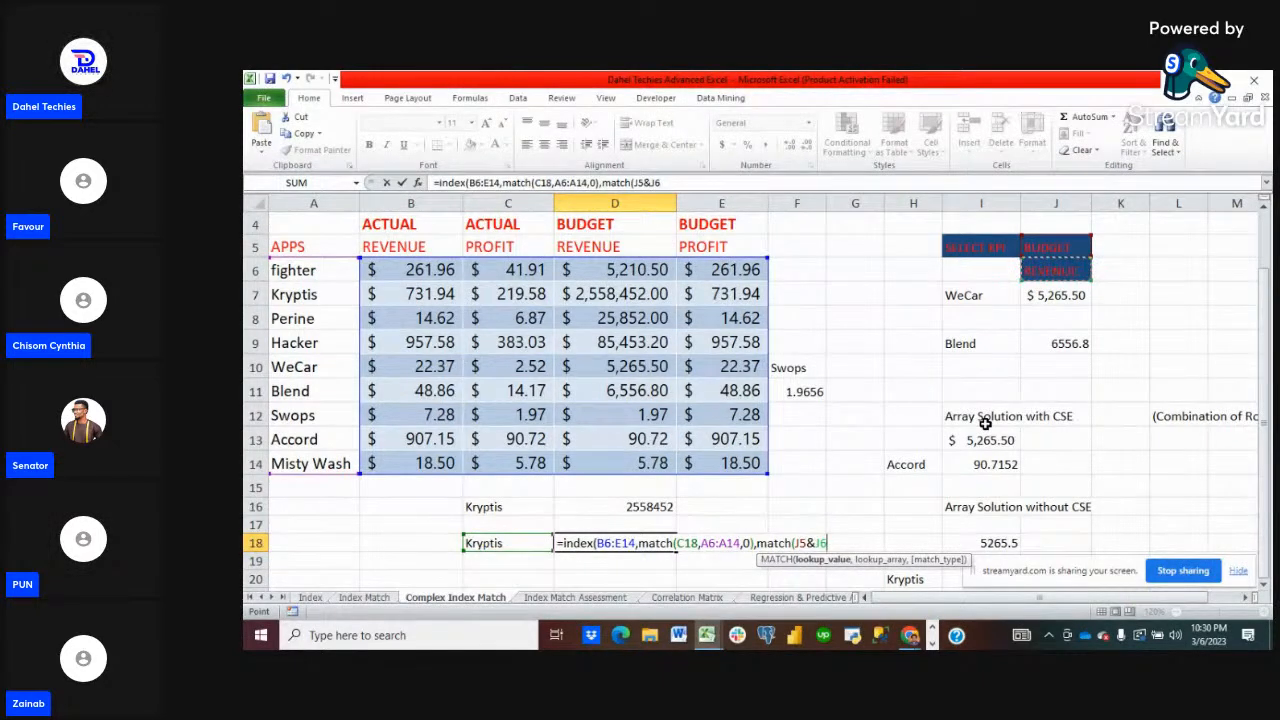
# - Add a nested INDEX(B4:E4&B5:E5,0) as the lookup array of the second MATCH in the D18 formula
pyautogui.write(',index')
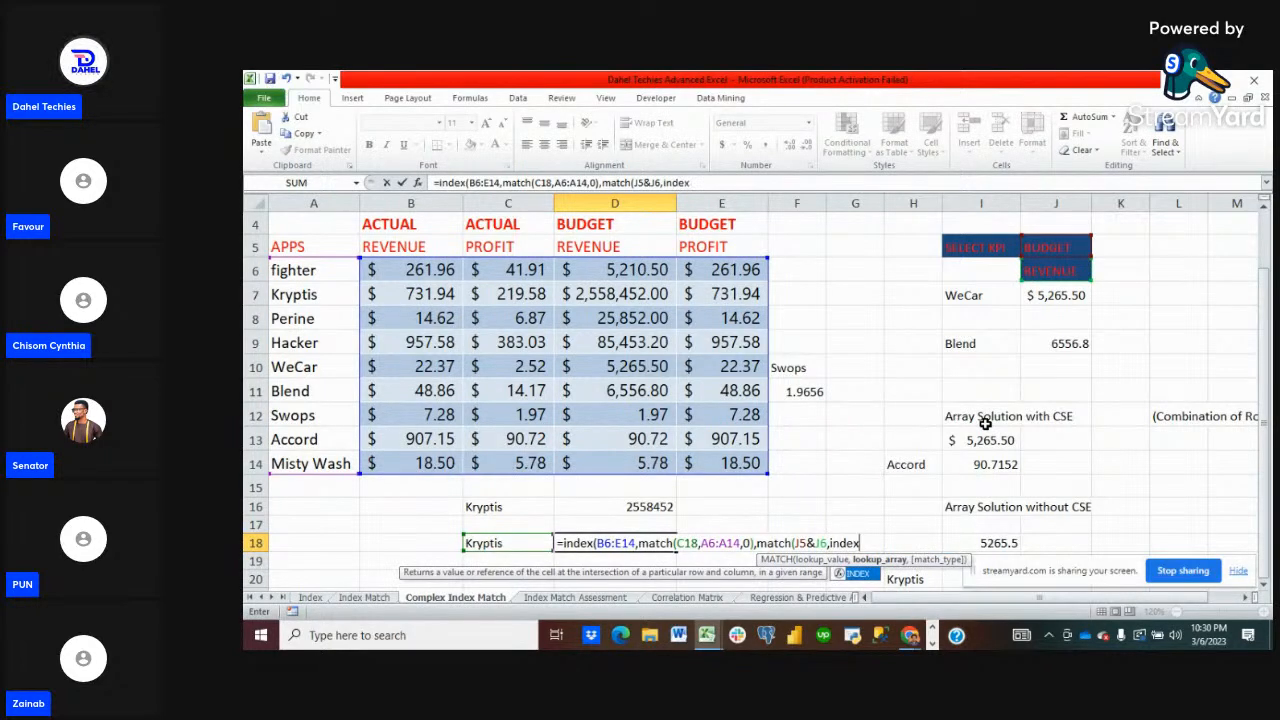
pyautogui.write('(')
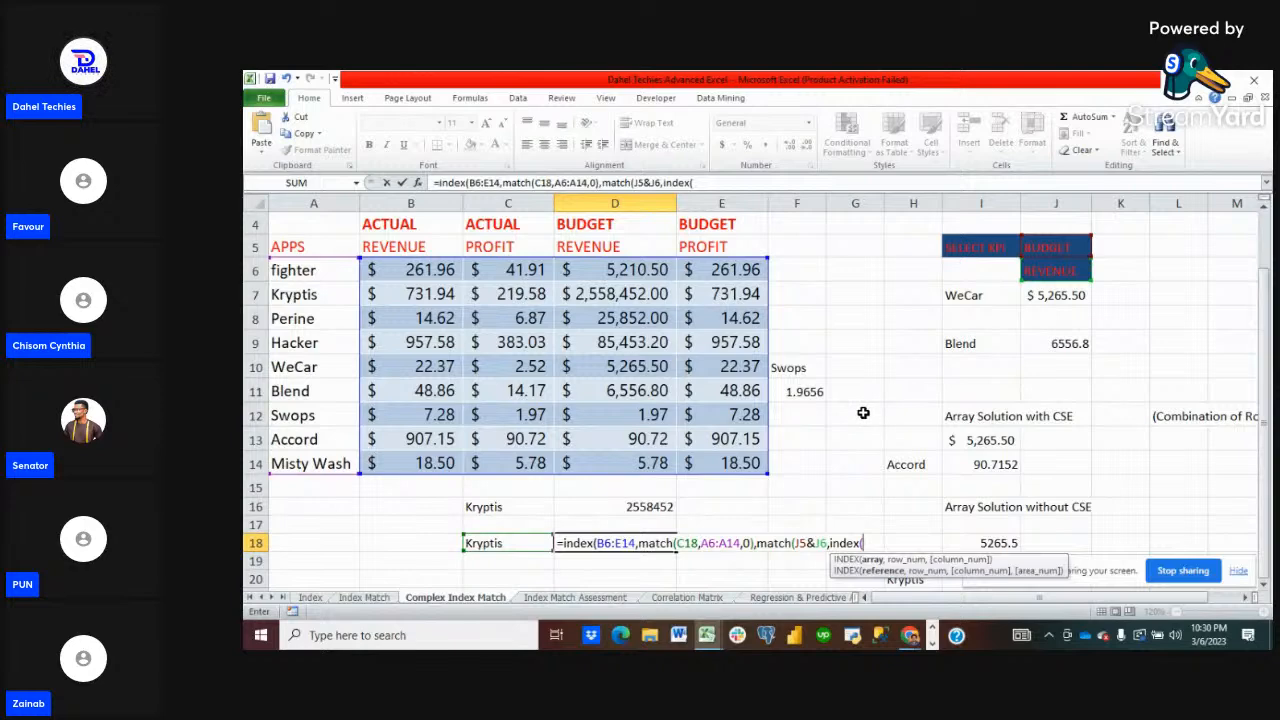
pyautogui.moveTo(396, 226); pyautogui.dragTo(714, 228)
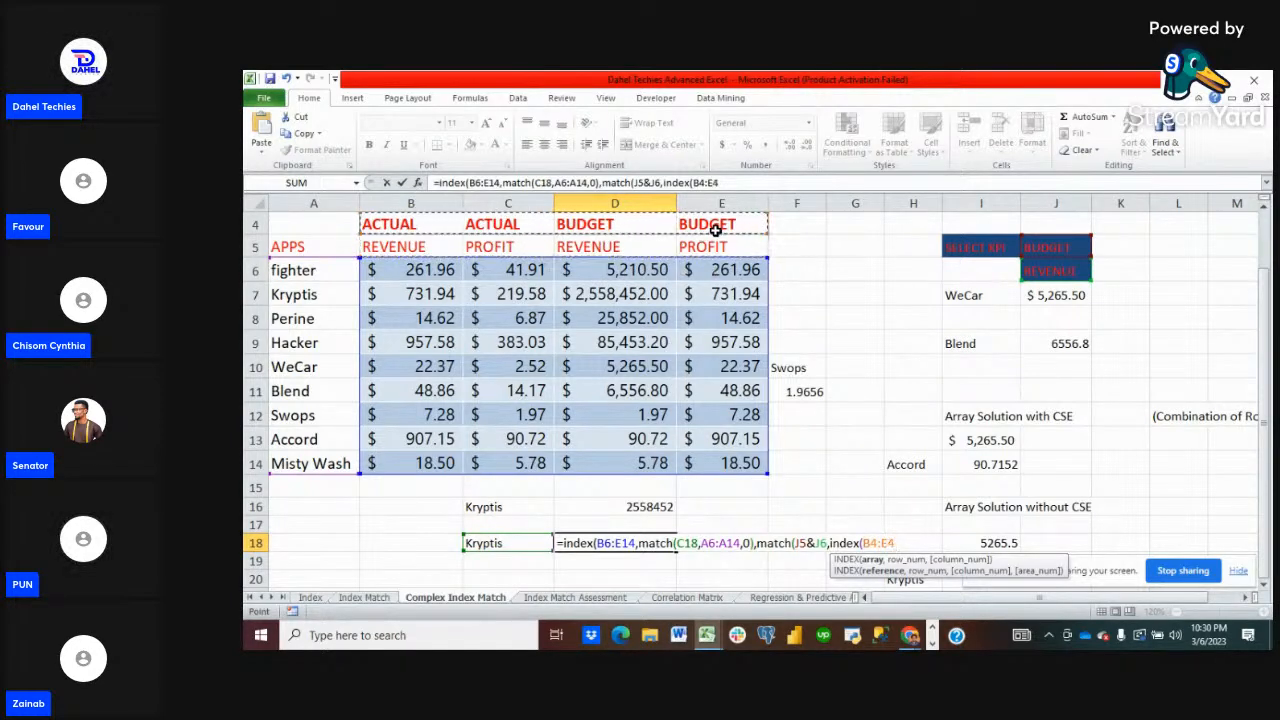
pyautogui.write('&')
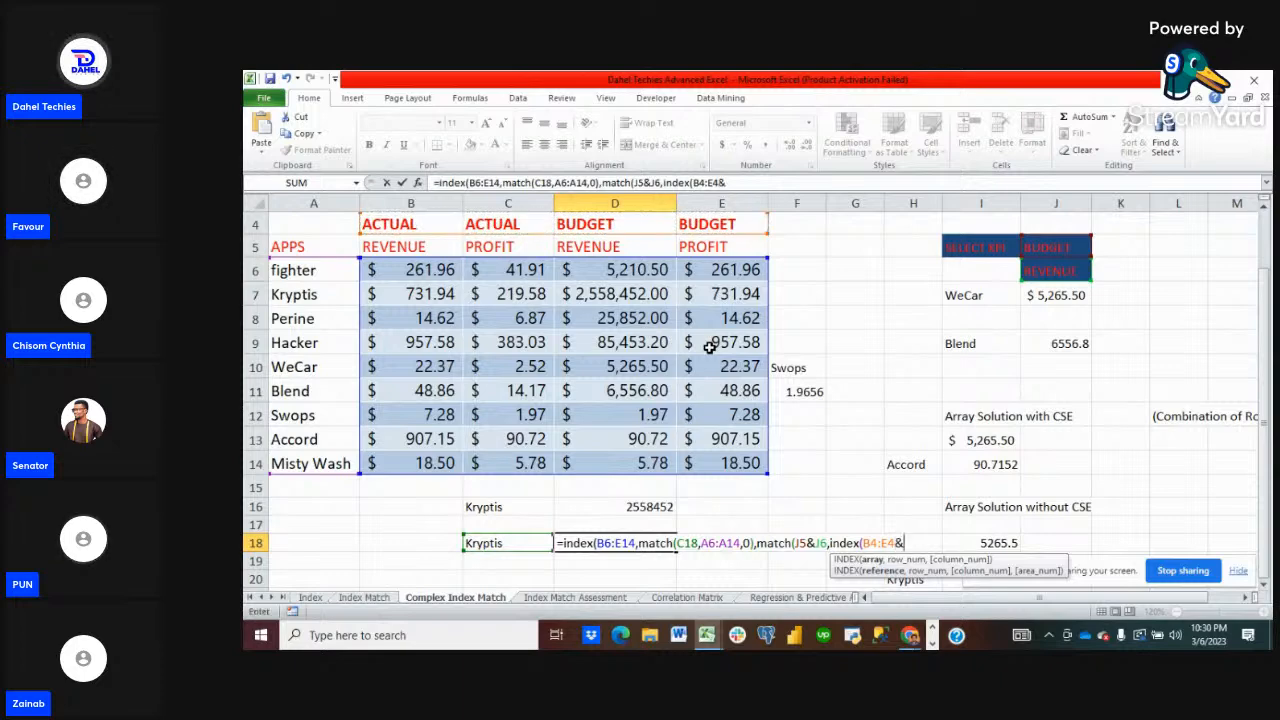
pyautogui.moveTo(400, 244); pyautogui.dragTo(729, 246)
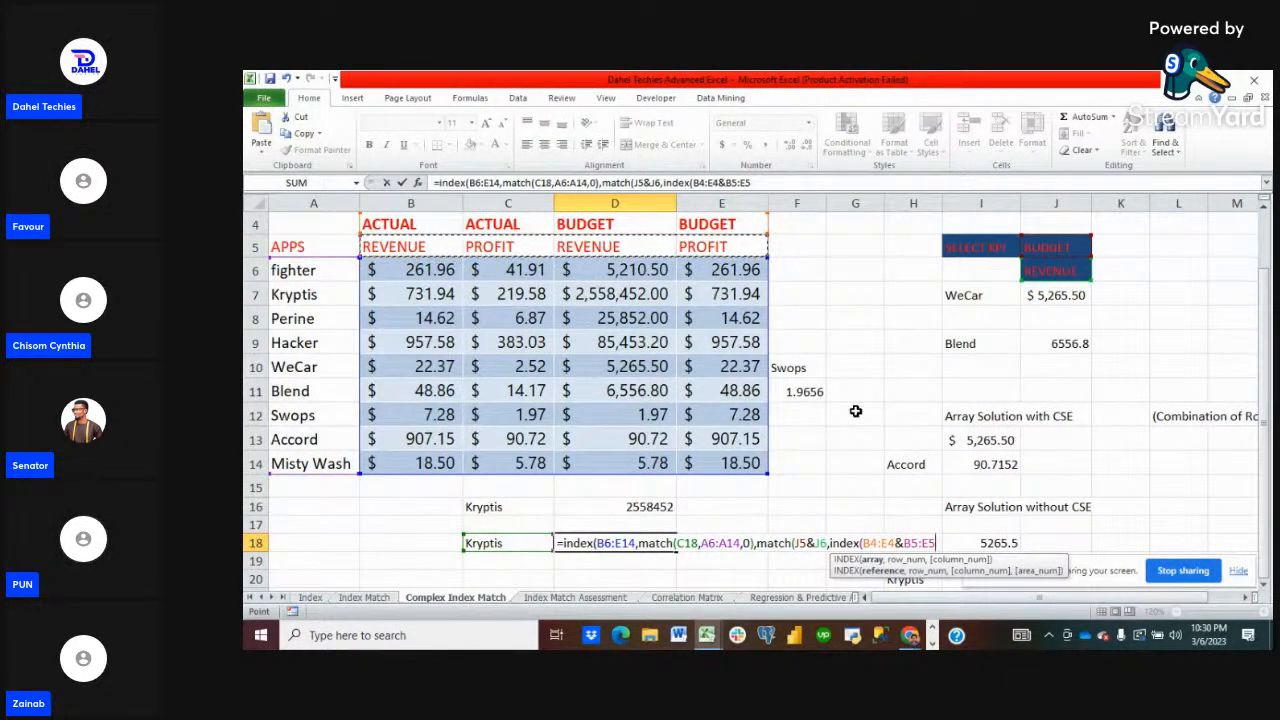
pyautogui.write(',')
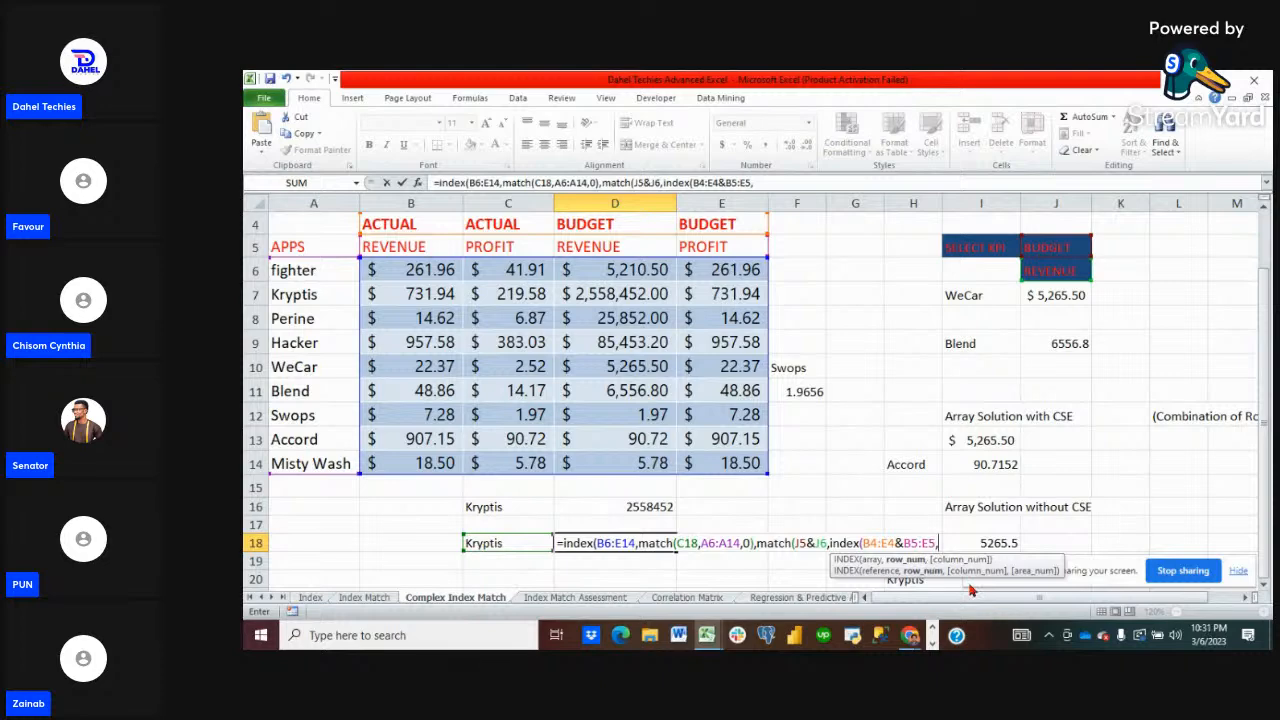
pyautogui.write('0),')
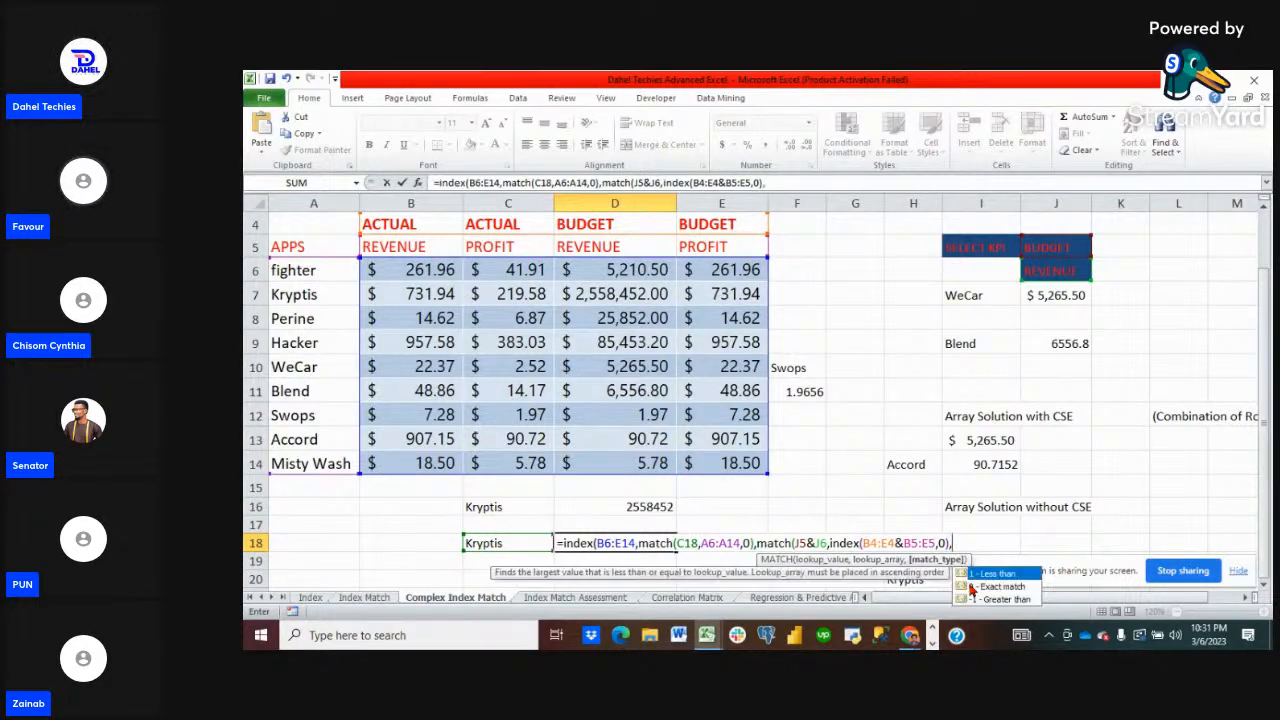
# - Finish the D18 formula with exact match type 0, close both functions, and enter it as a normal formula
pyautogui.write('0)')
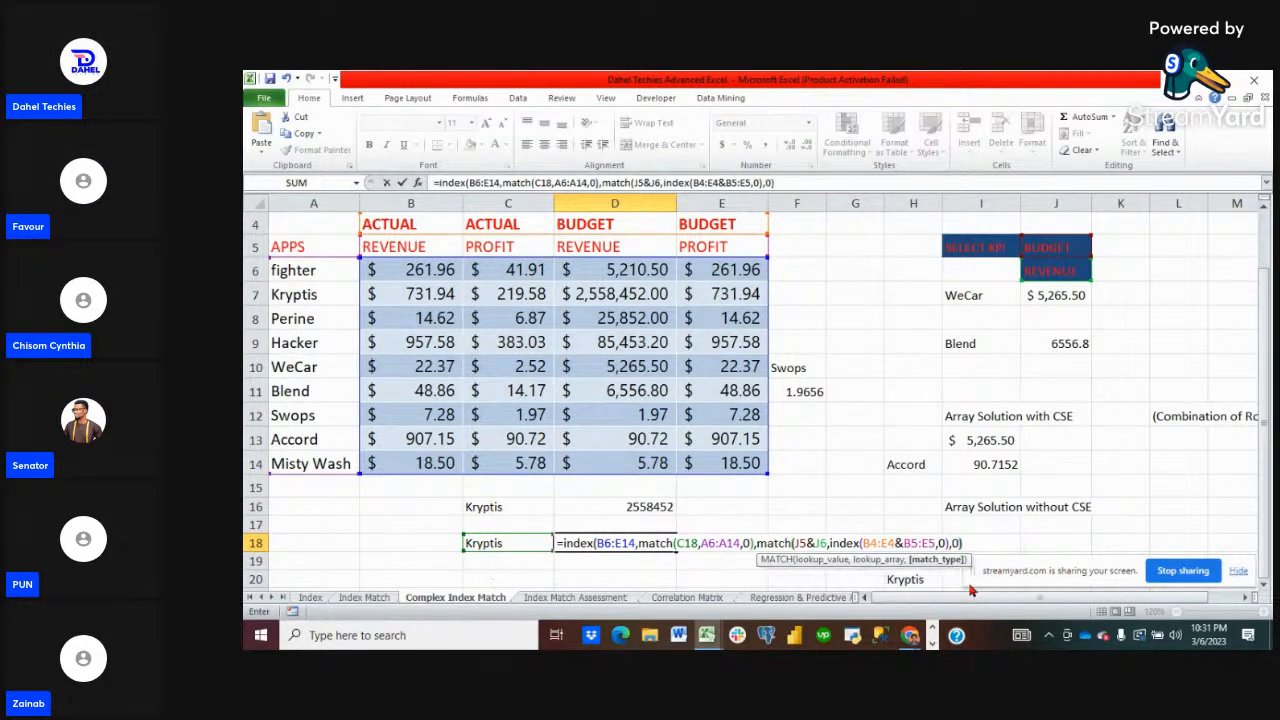
pyautogui.write(')')
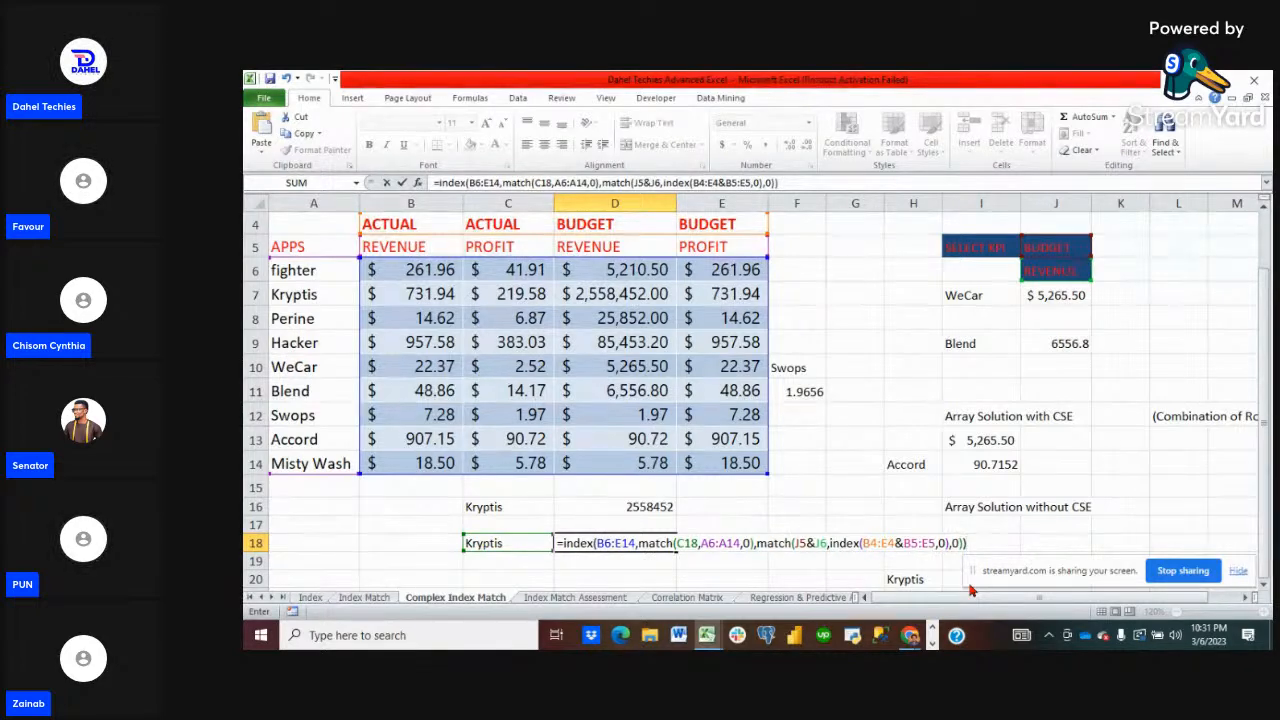
pyautogui.press('Return')
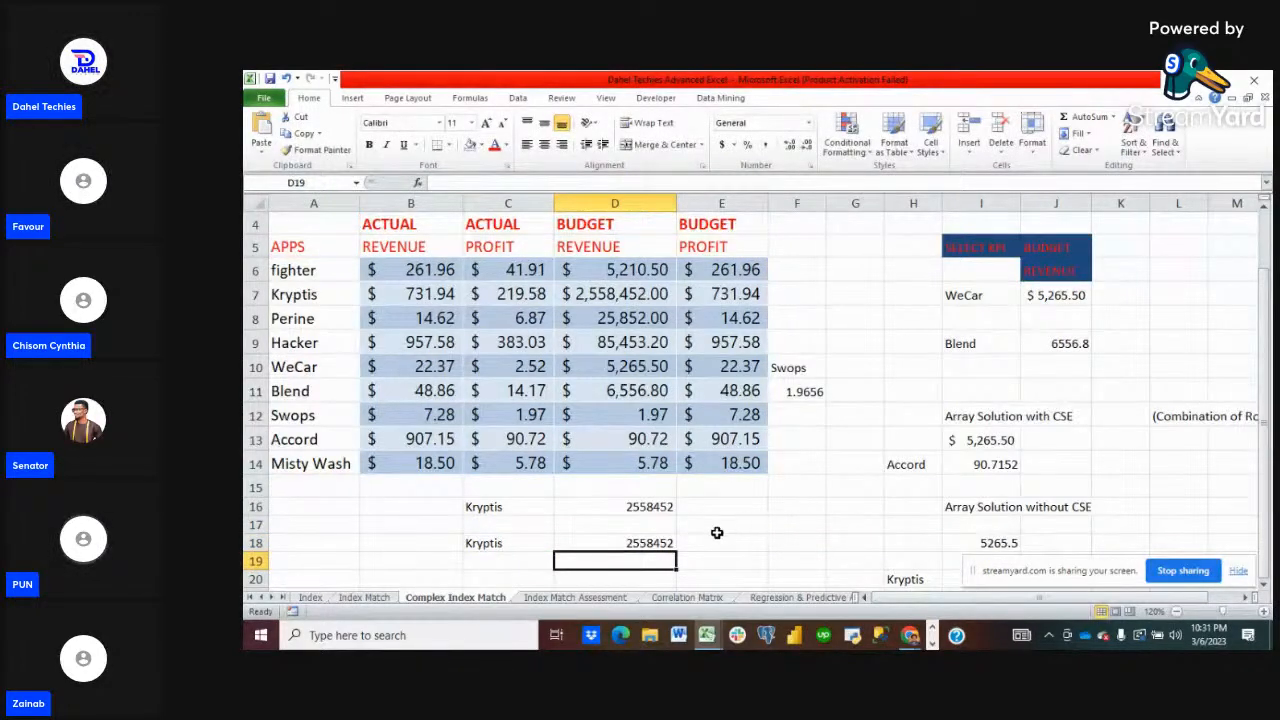
pyautogui.click(661, 544)
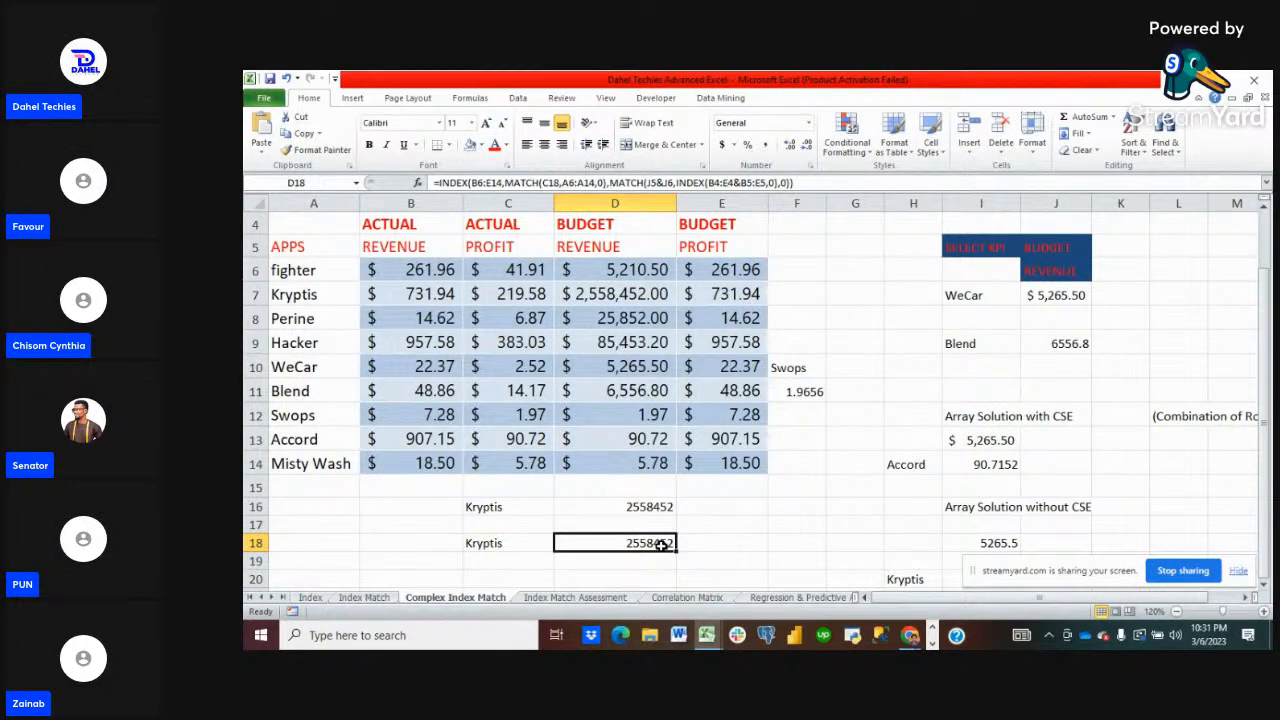
# - Look through the Index Match Assessment sheet and its task, plus the Correlation Matrix and Regression & Predictive Analysis sheets
pyautogui.click(577, 598)
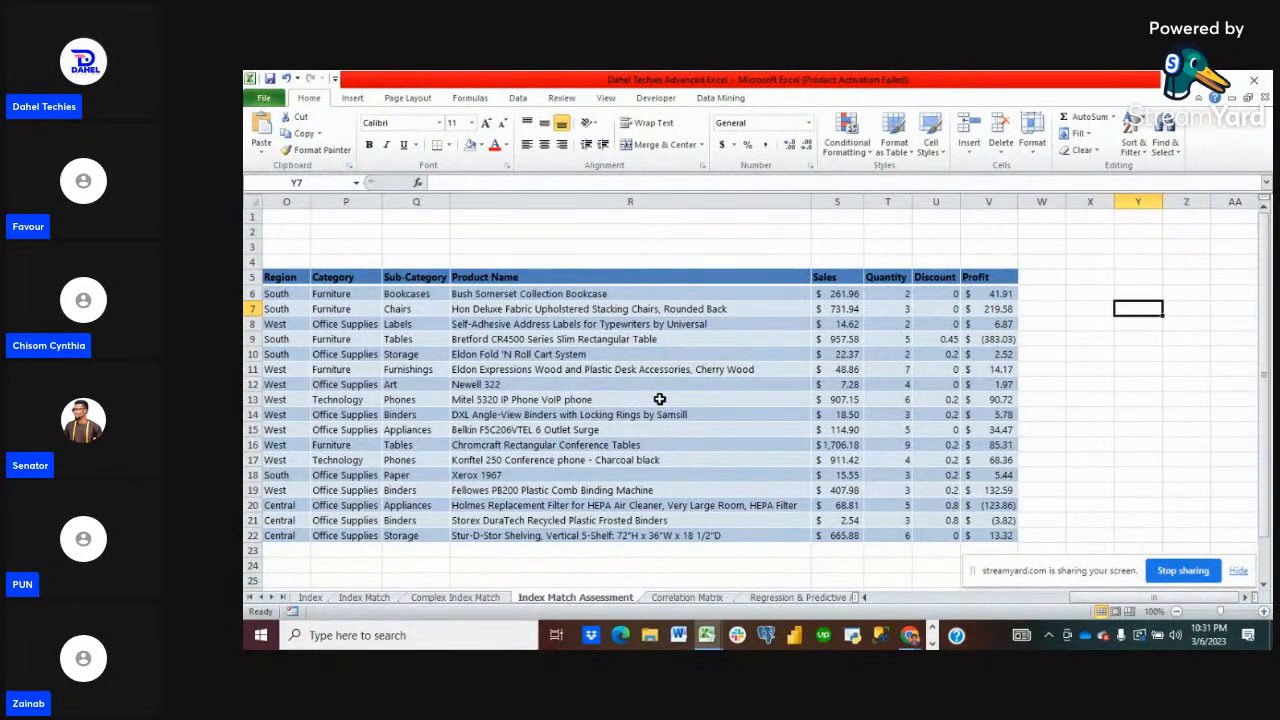
pyautogui.scroll(-2, 660, 399)
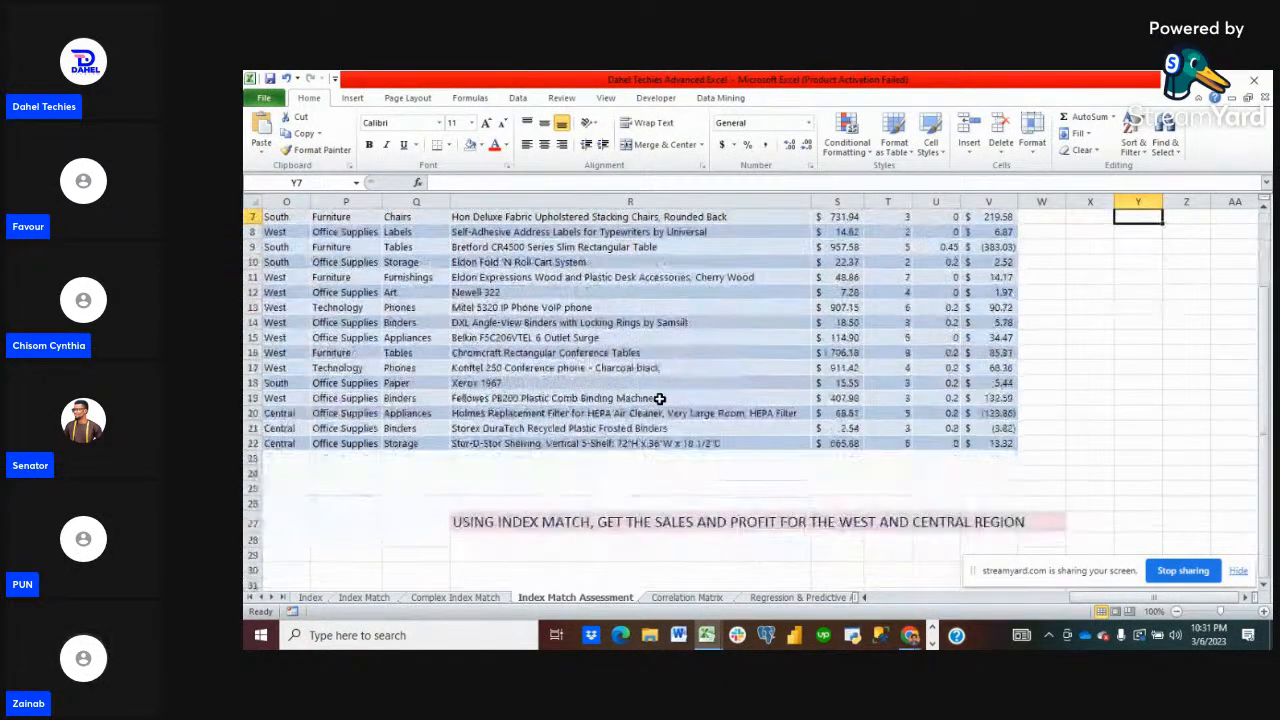
pyautogui.scroll(1, 660, 399)
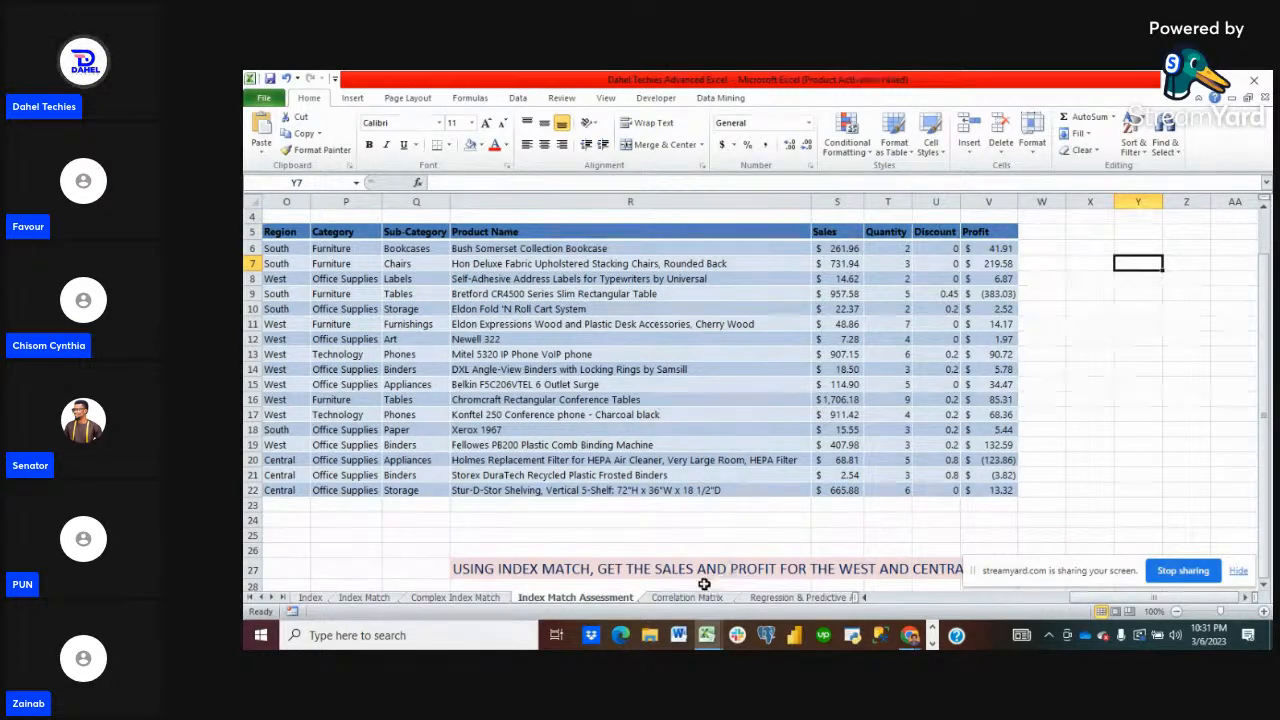
pyautogui.click(269, 598)
pyautogui.click(269, 598)
pyautogui.click(269, 598)
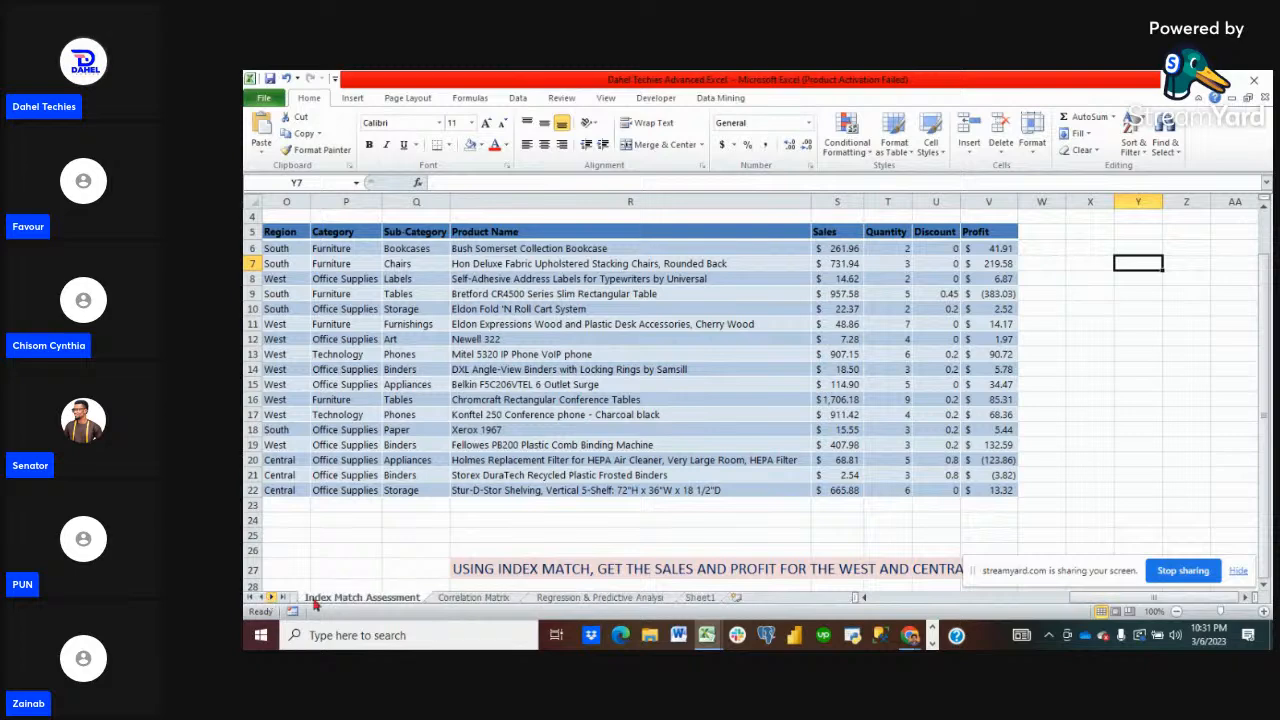
pyautogui.click(473, 597)
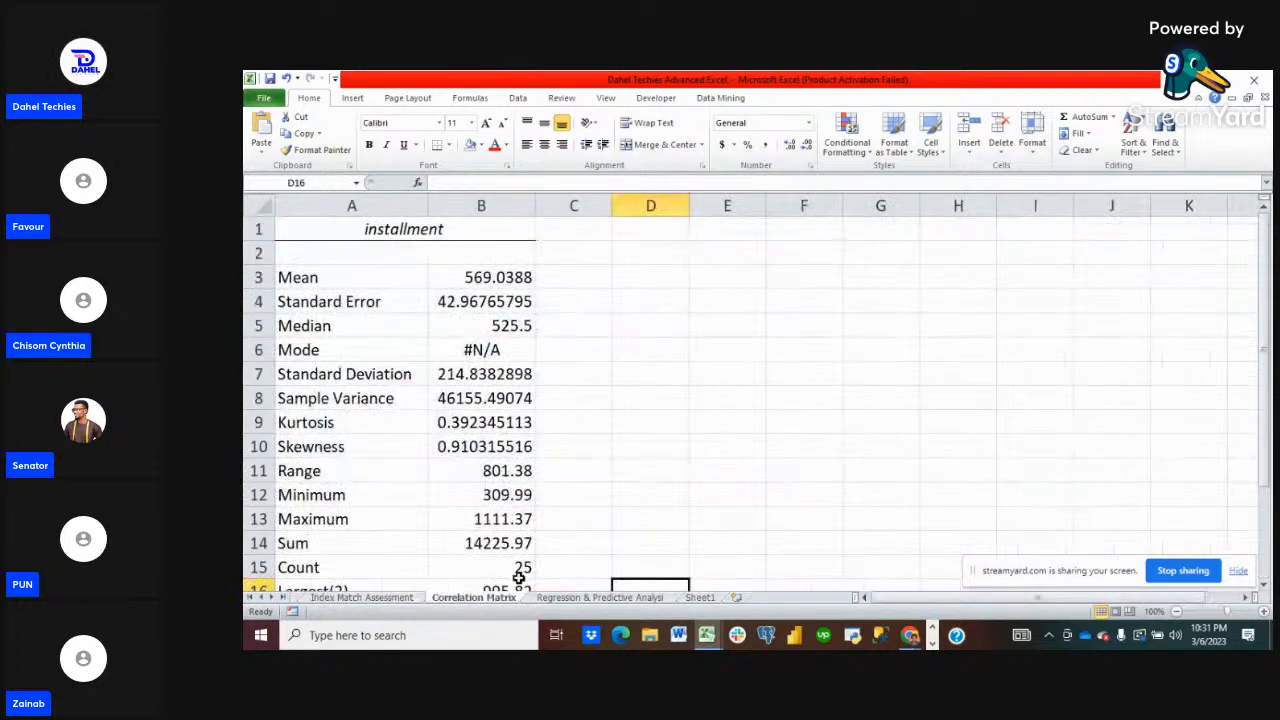
pyautogui.click(585, 598)
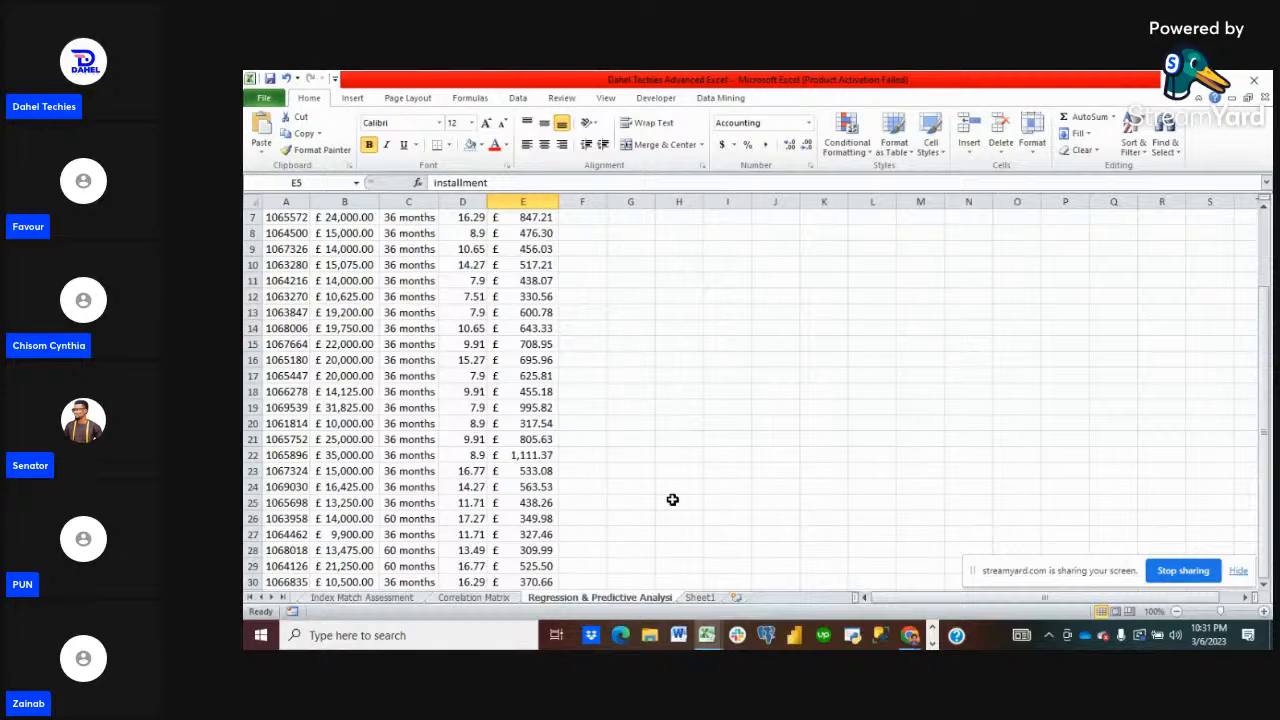
# - Switch to the StreamYard studio in Chrome and remove the shared screen from the live broadcast
pyautogui.moveTo(910, 639)
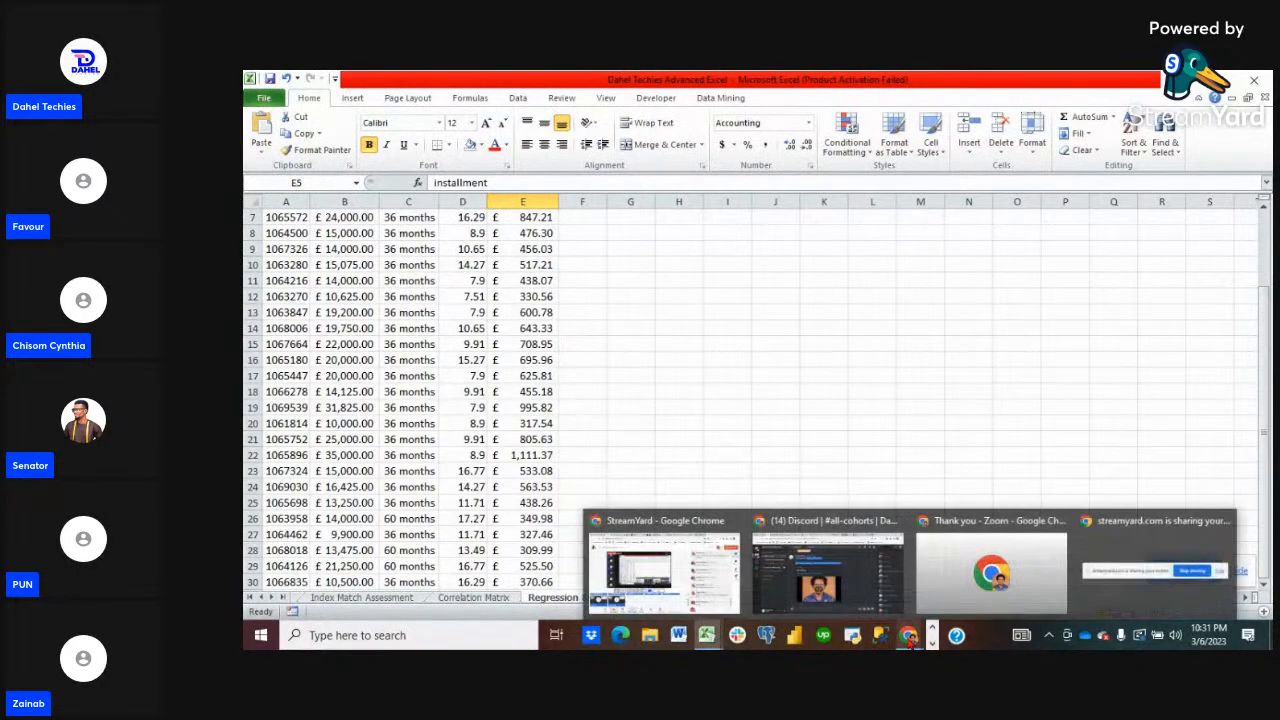
pyautogui.click(647, 575)
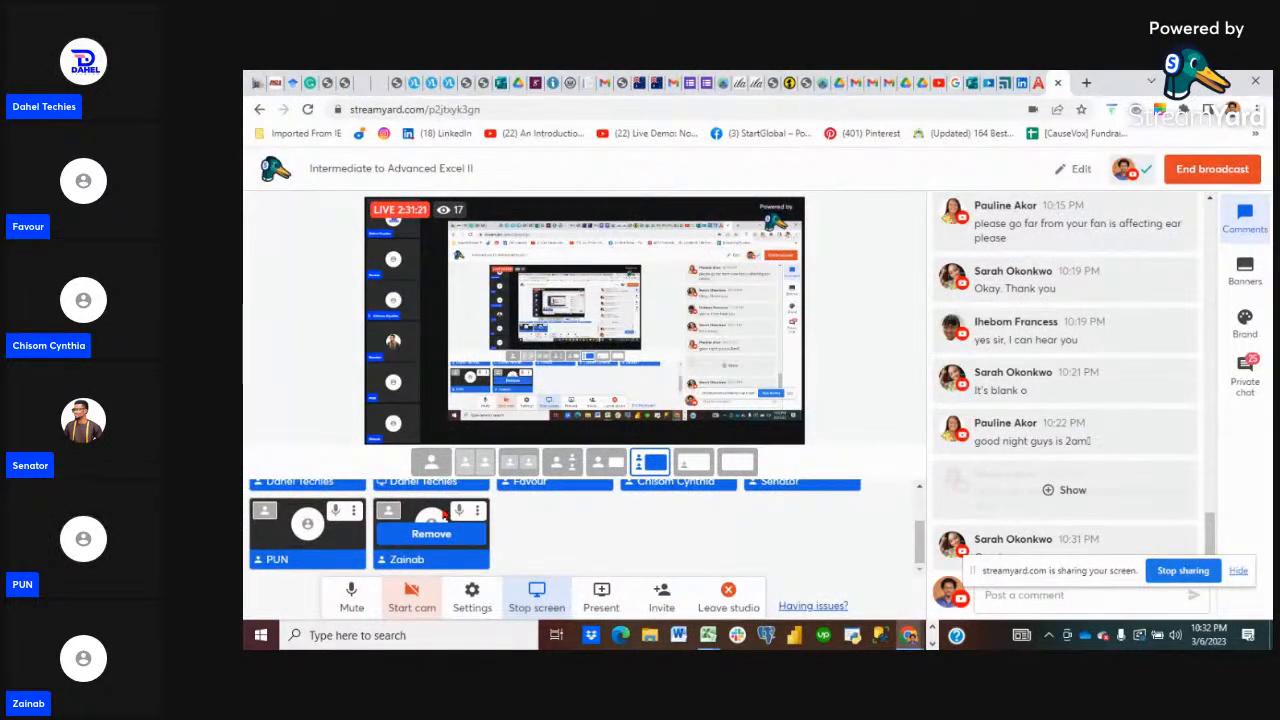
pyautogui.scroll(2, 443, 512)
pyautogui.click(445, 520)
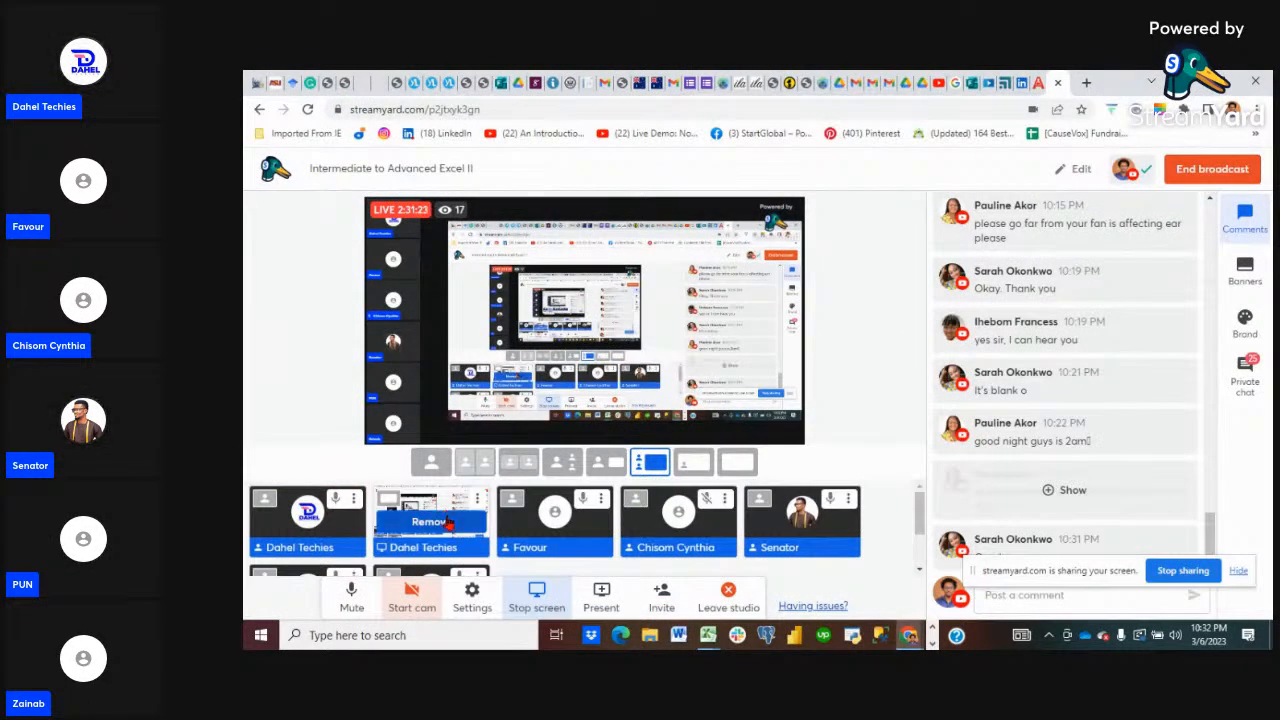